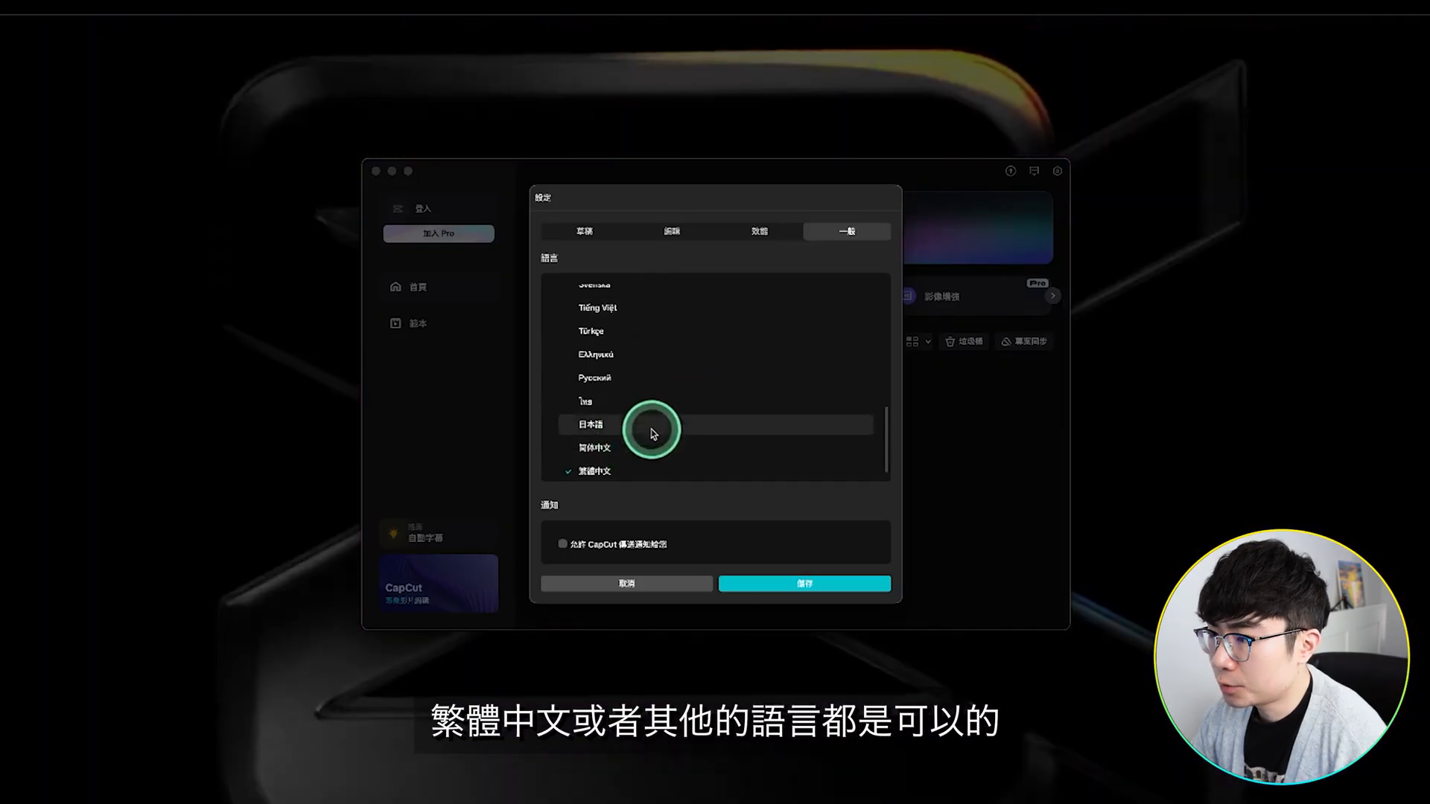
# Step: Browse the interface languages, keep 繁體中文 selected, and save the settings
pyautogui.scroll(5, 664, 395)
pyautogui.scroll(3, 663, 399)
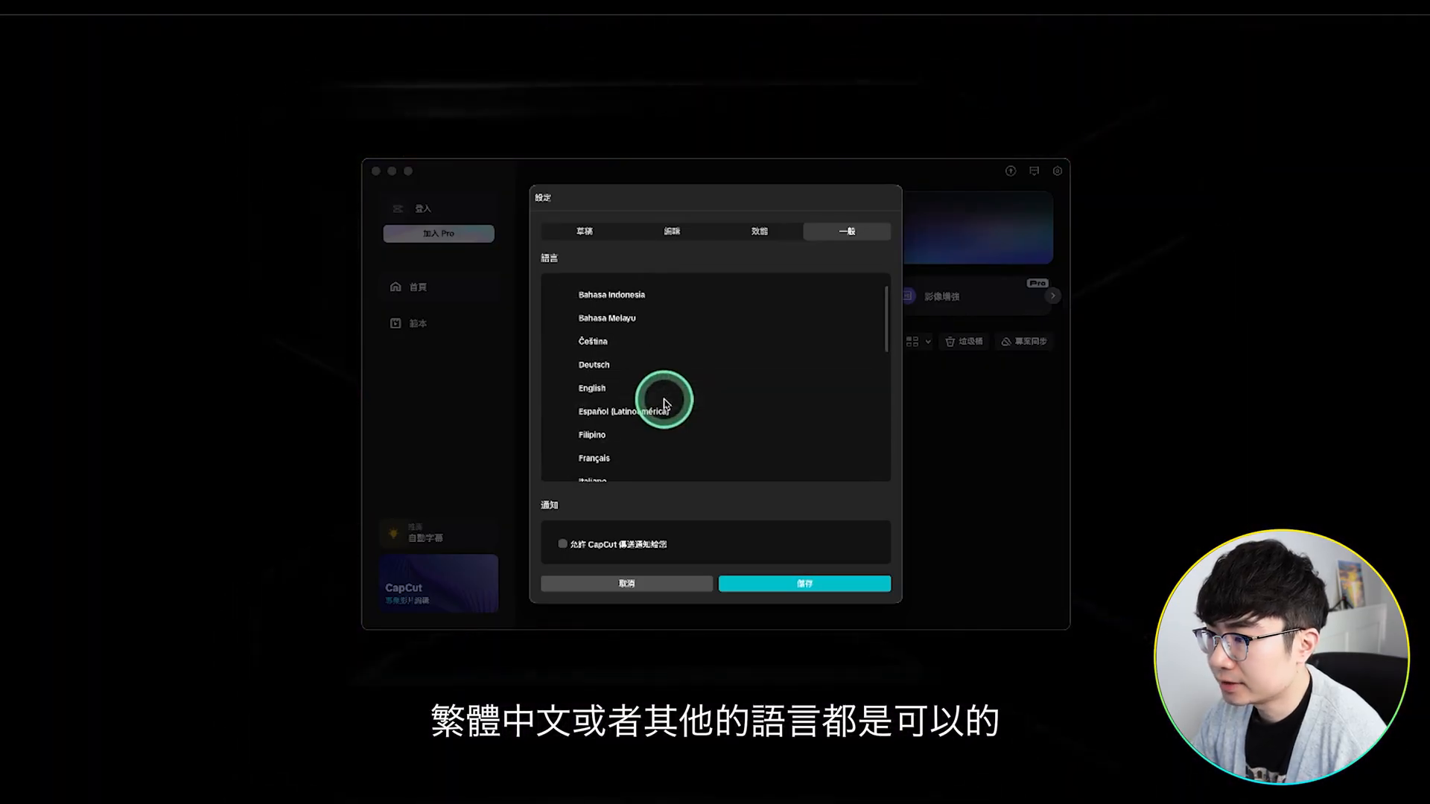
pyautogui.scroll(-10, 663, 400)
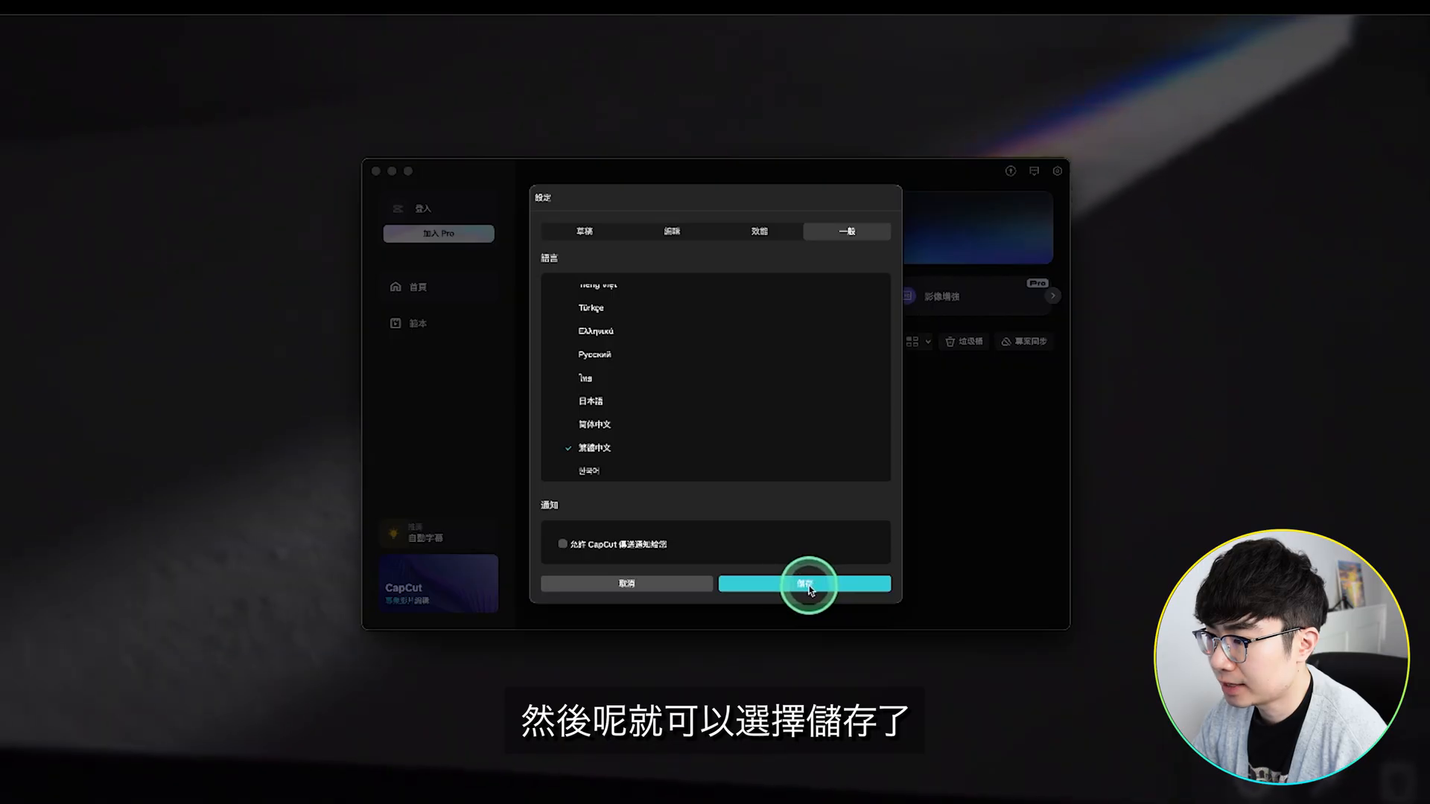
pyautogui.click(808, 584)
# Step: Create a new project and save its project settings with Proxy turned off
pyautogui.click(843, 234)
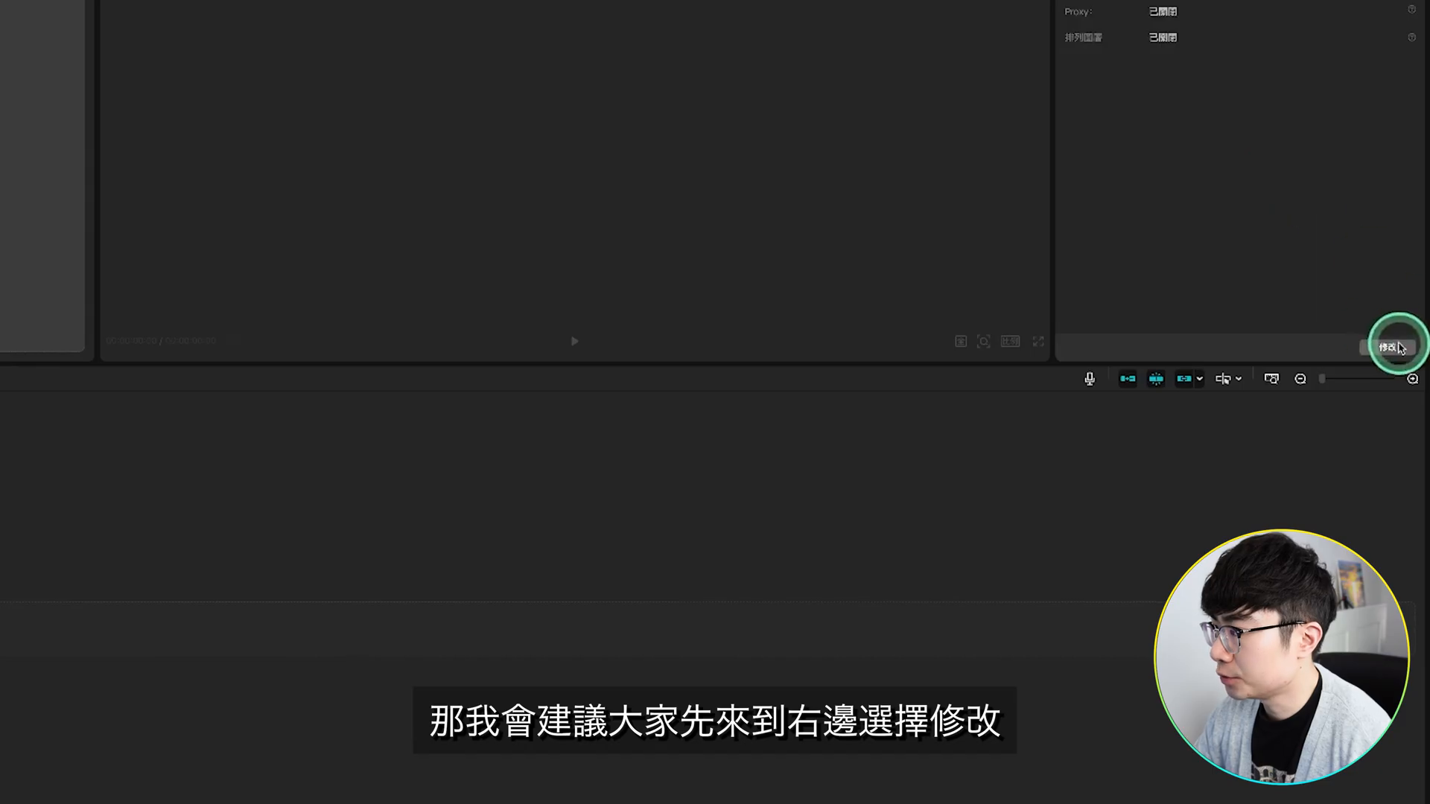
pyautogui.click(1397, 347)
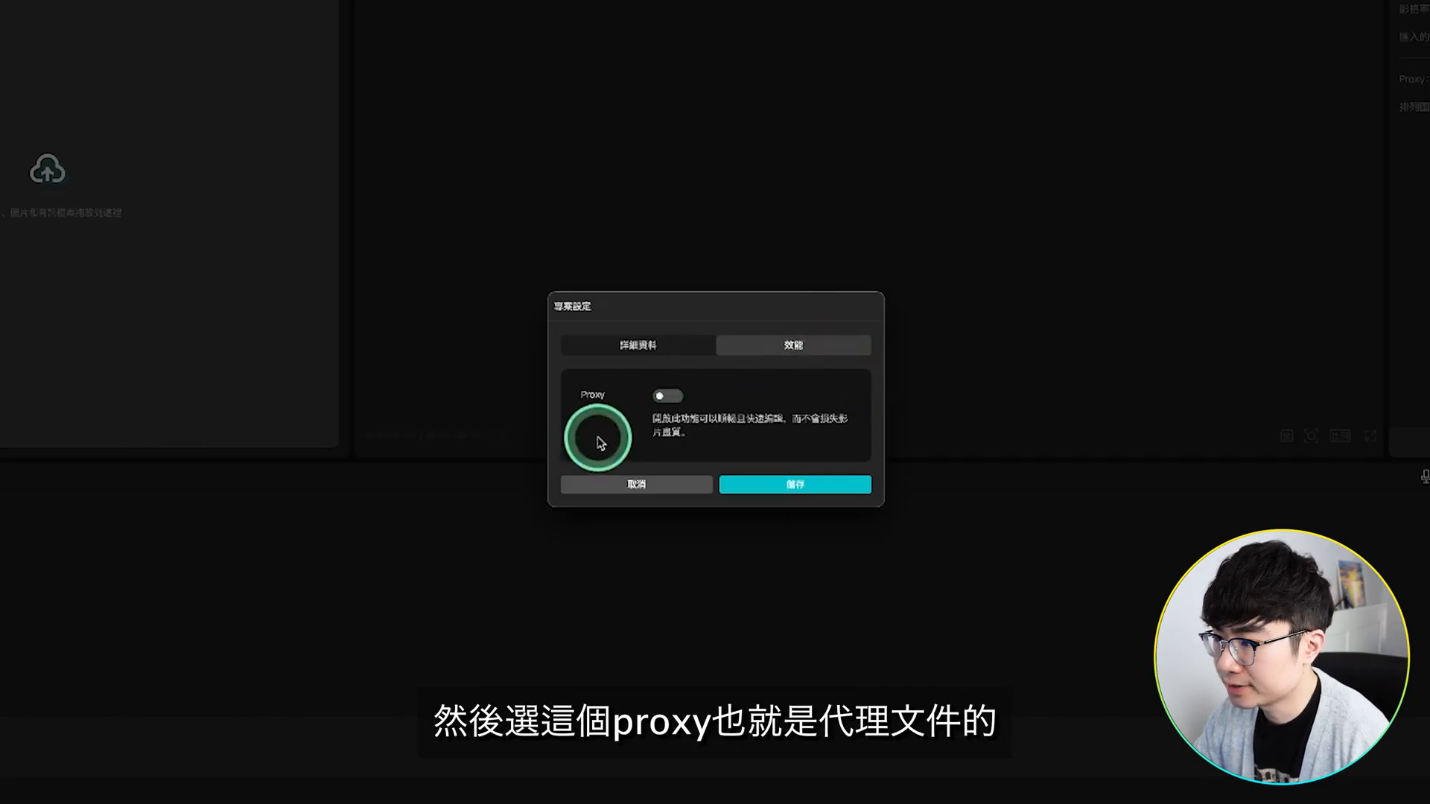
pyautogui.click(822, 481)
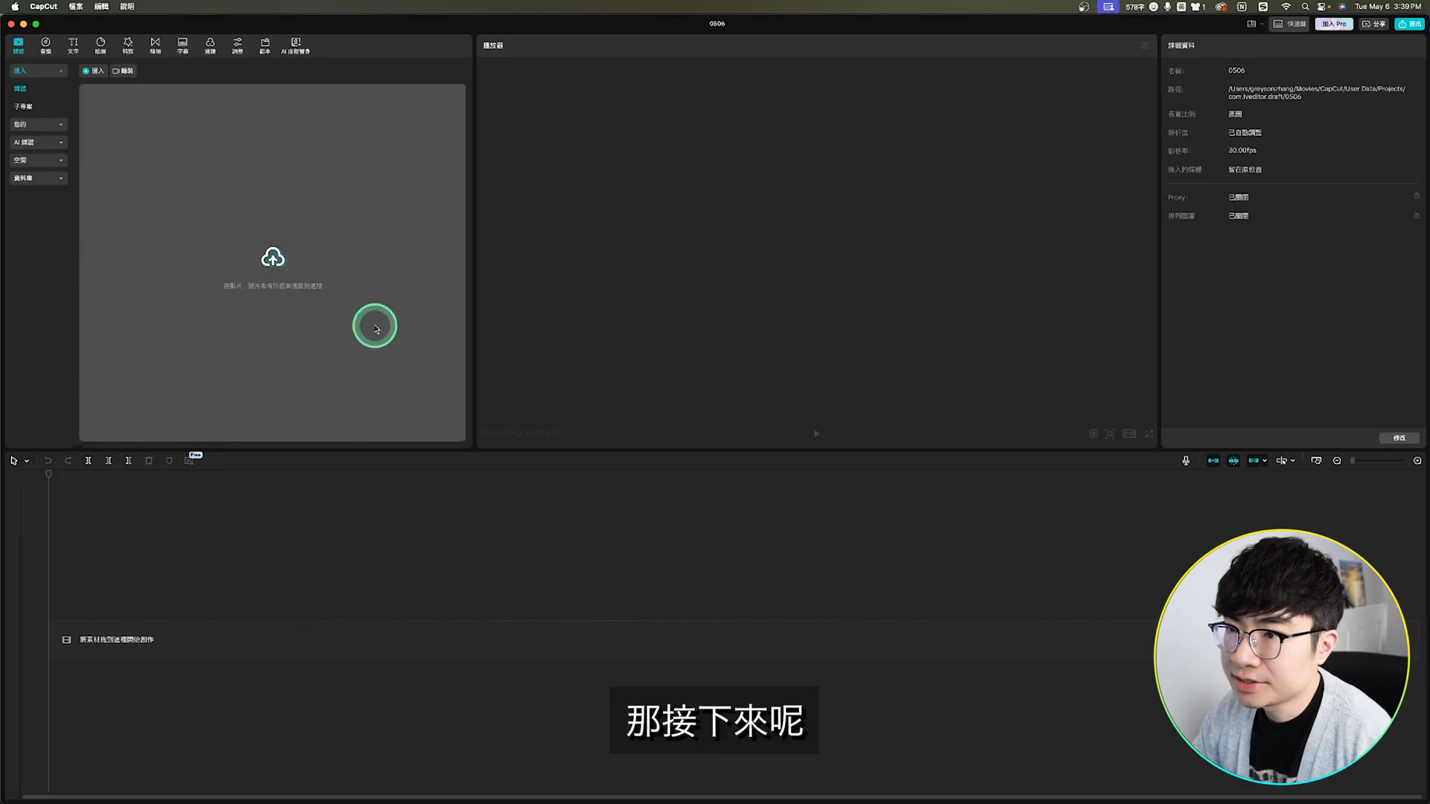
# Step: Import 1858314-hd_1920_1080_30fps.mp4 and the rest of the media files from the Canva demo folder into the project
pyautogui.click(273, 262)
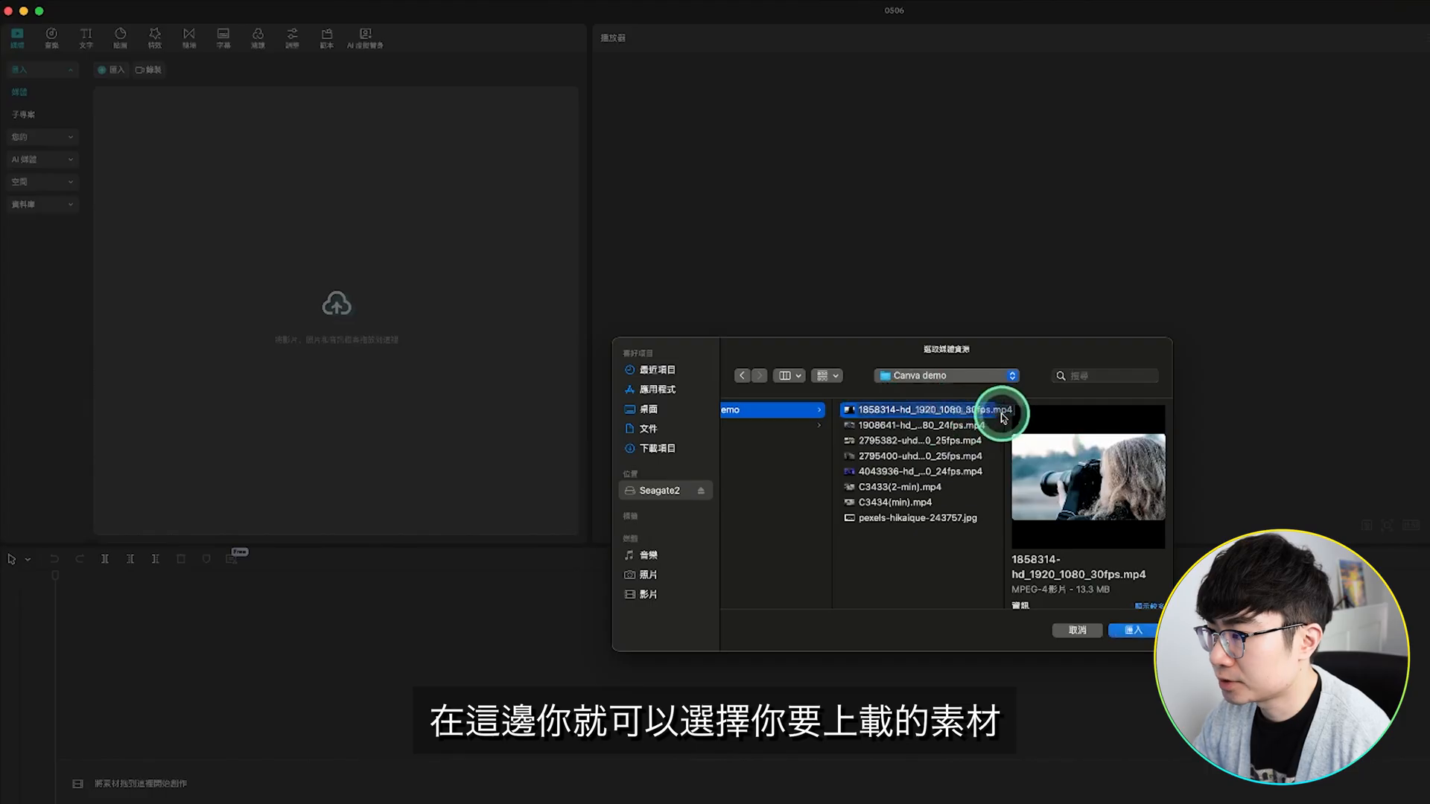
pyautogui.click(1146, 632)
pyautogui.moveTo(161, 149)
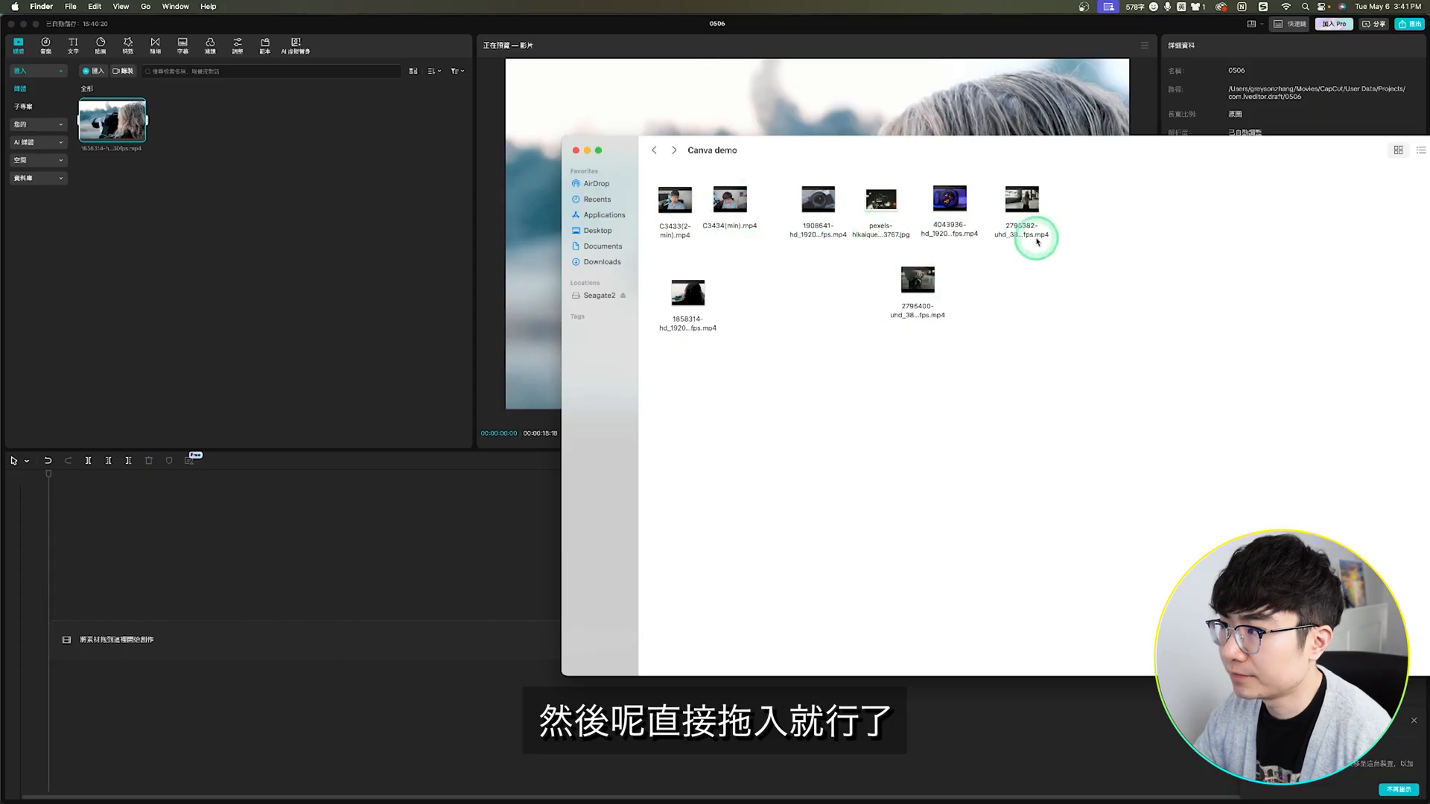
pyautogui.press('super+a')
pyautogui.moveTo(915, 281); pyautogui.dragTo(255, 216)
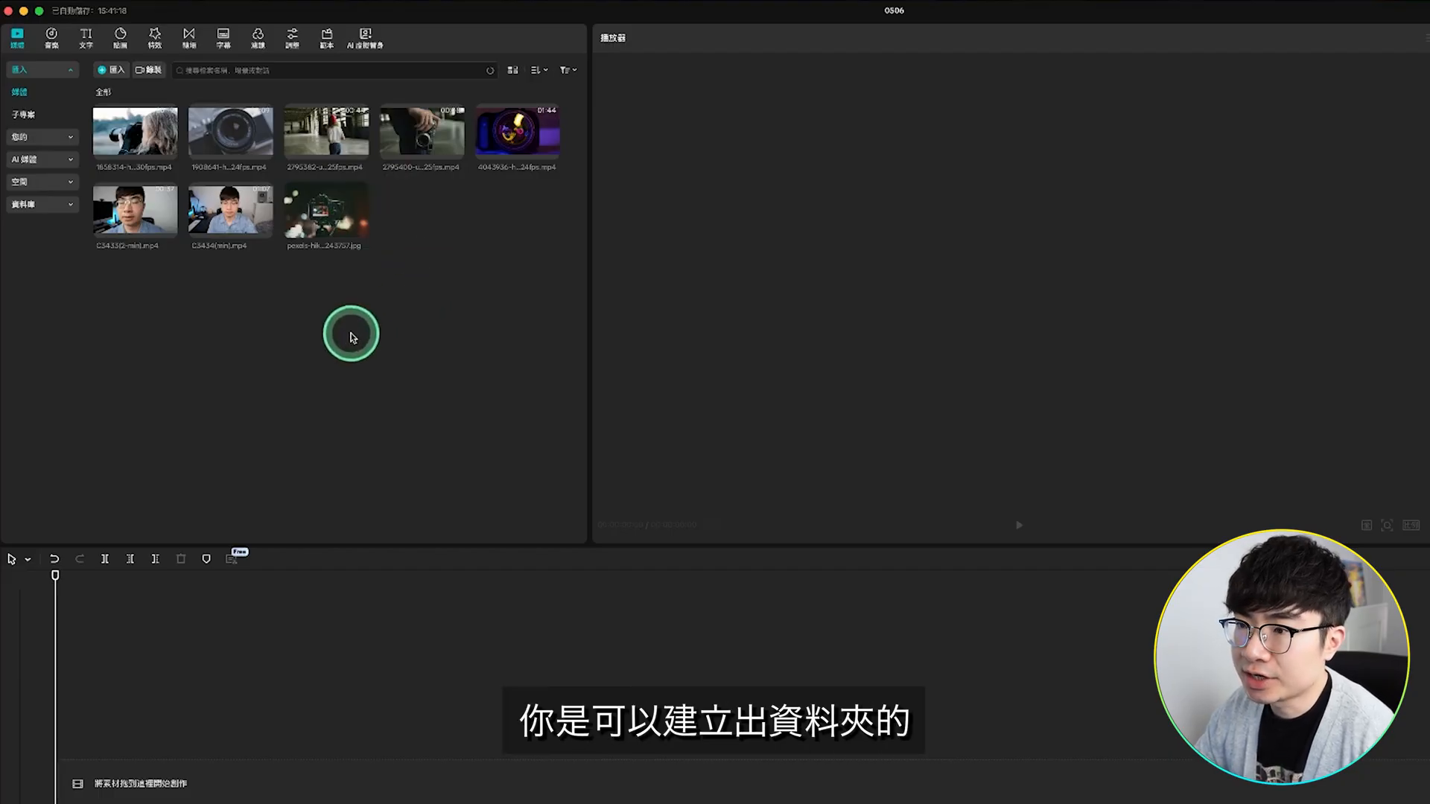
# Step: Create a folder in the media library and rename it 影片
pyautogui.rightClick(258, 327)
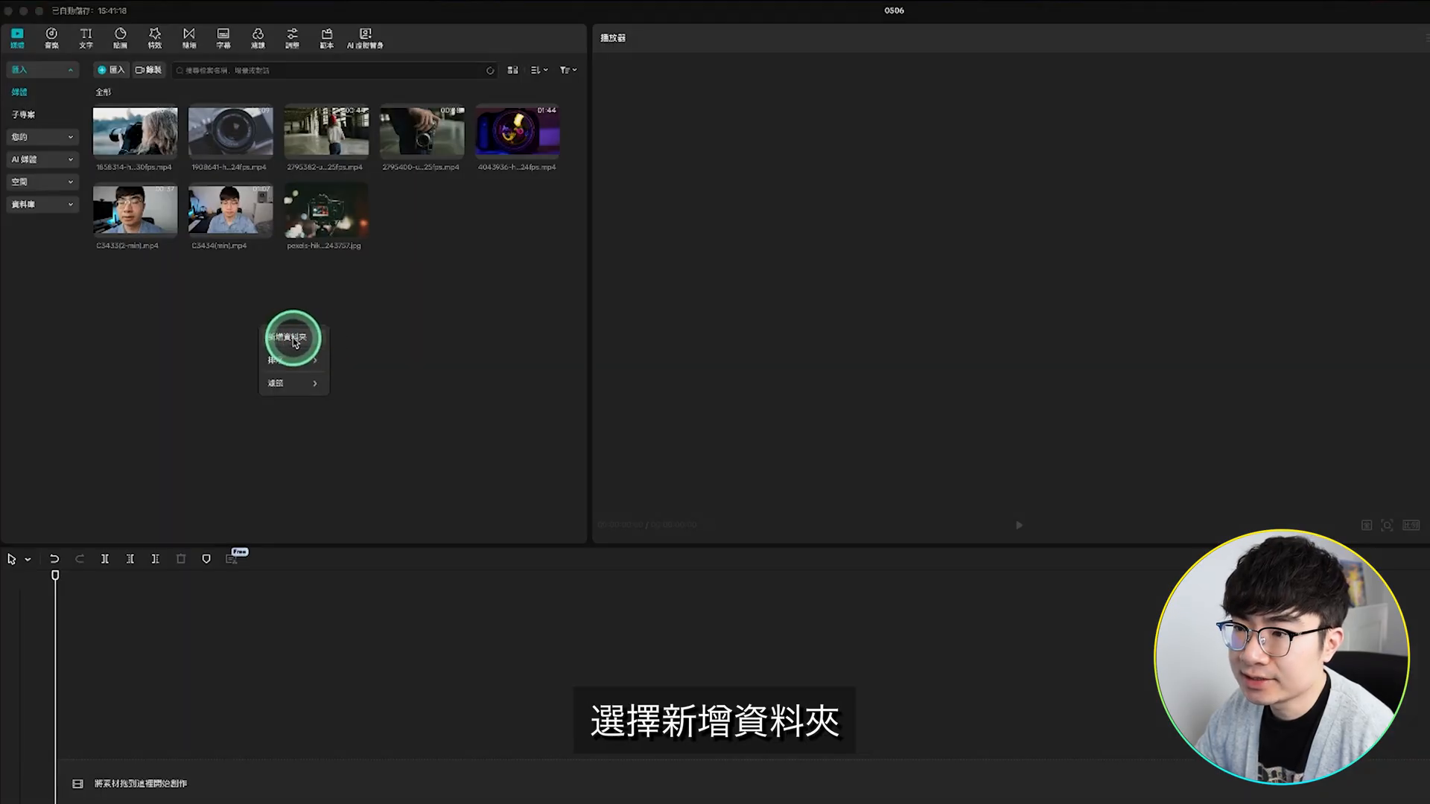
pyautogui.click(297, 340)
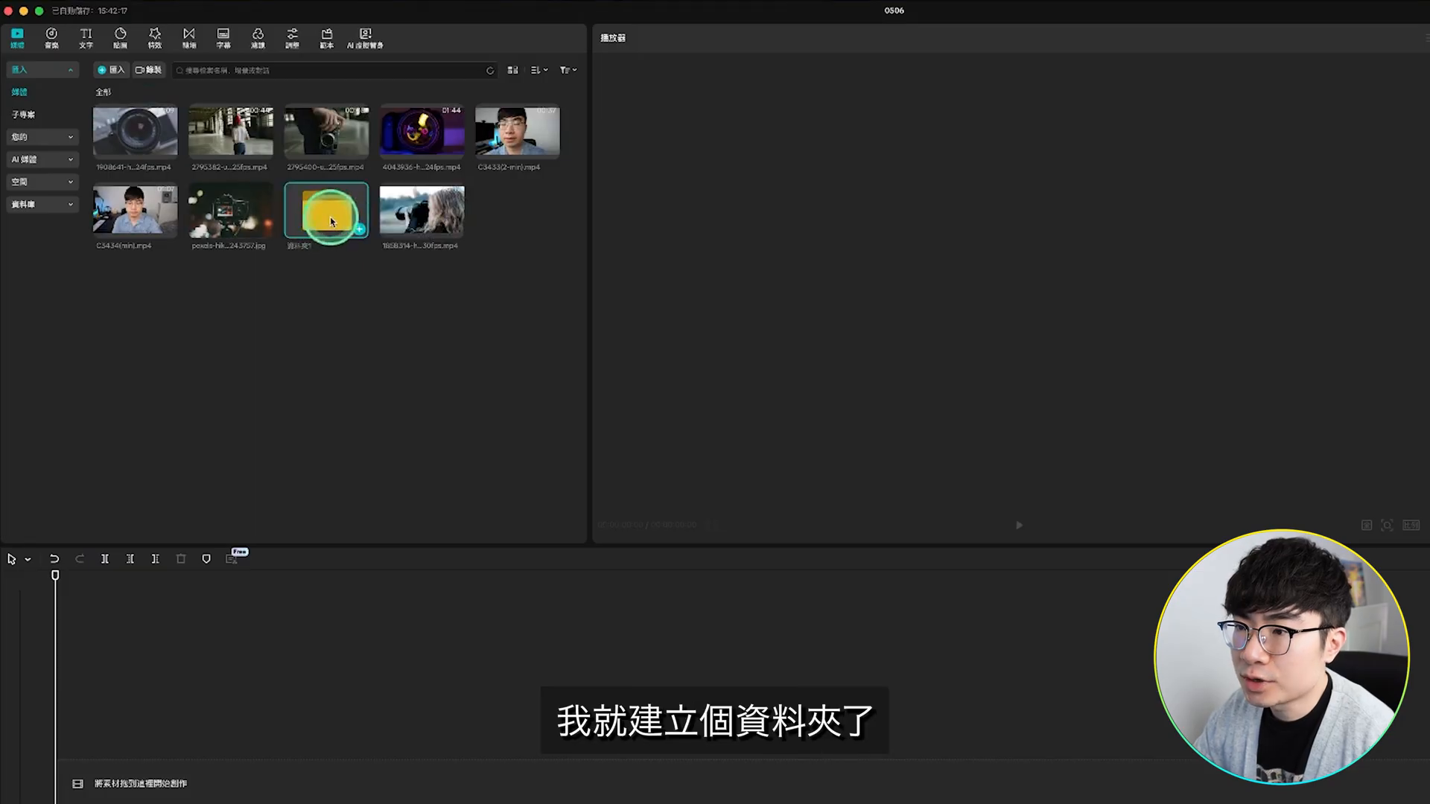
pyautogui.rightClick(326, 226)
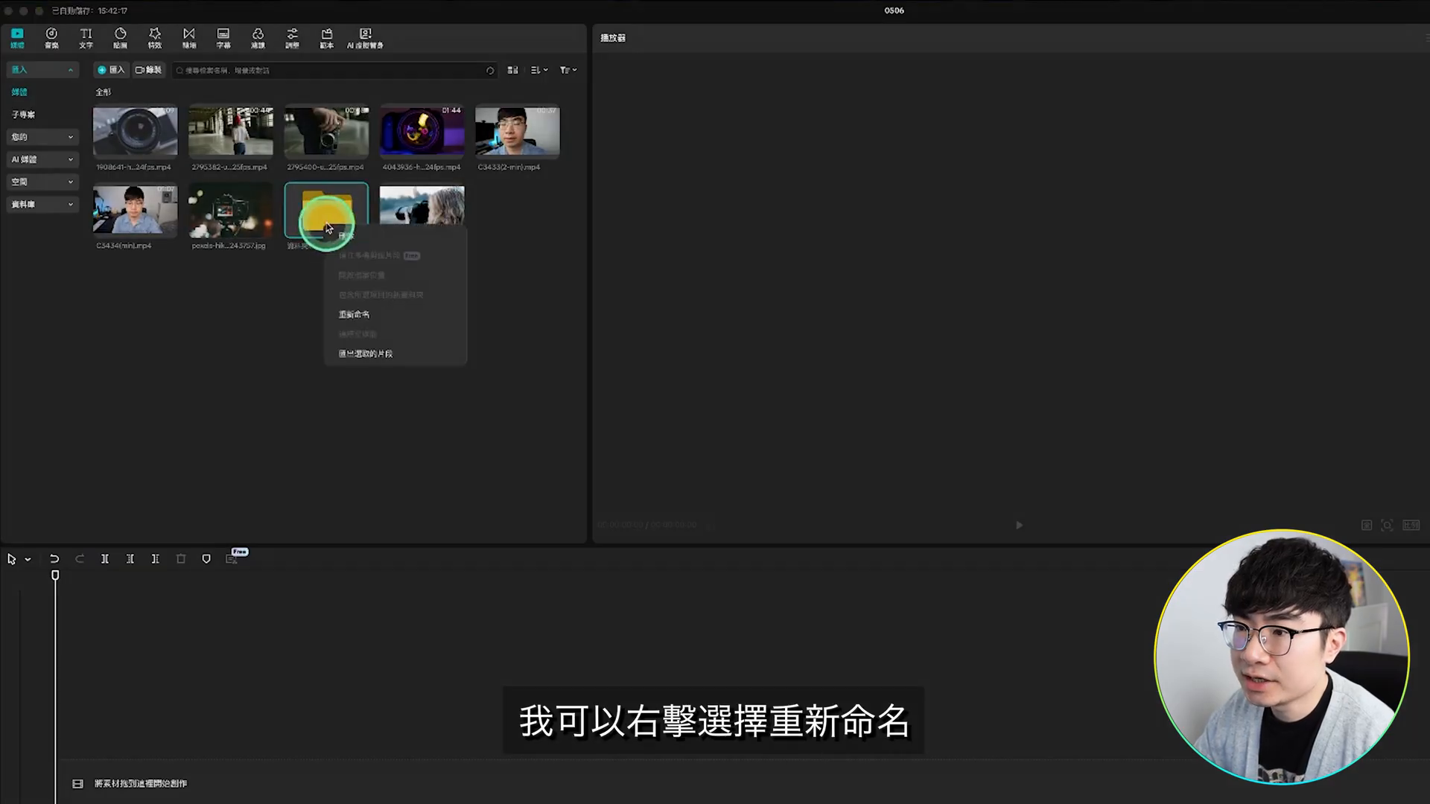
pyautogui.click(378, 317)
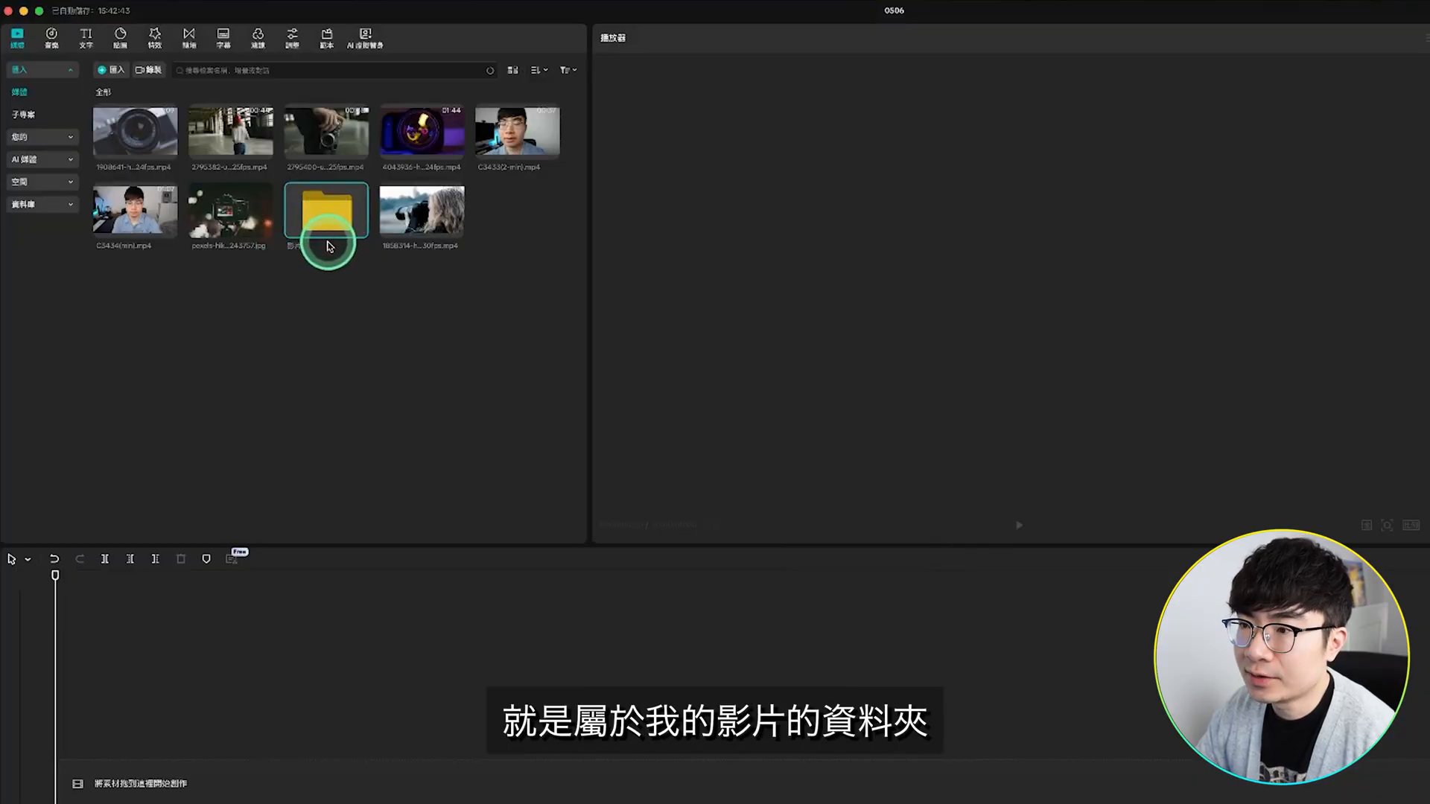
# Step: Move all the video clips into the 影片 folder and the camera image into a 圖片 folder
pyautogui.click(430, 228)
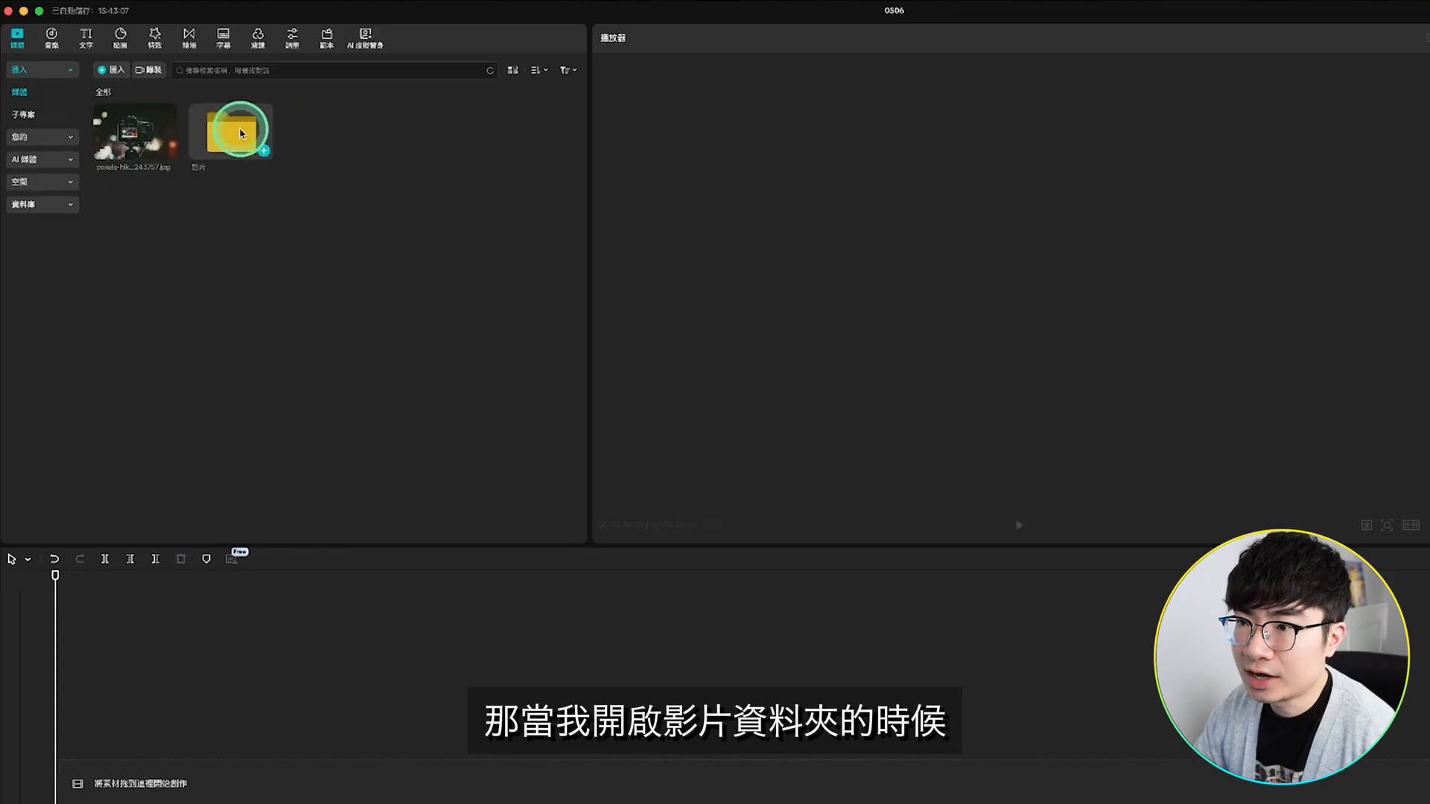
pyautogui.doubleClick(240, 133)
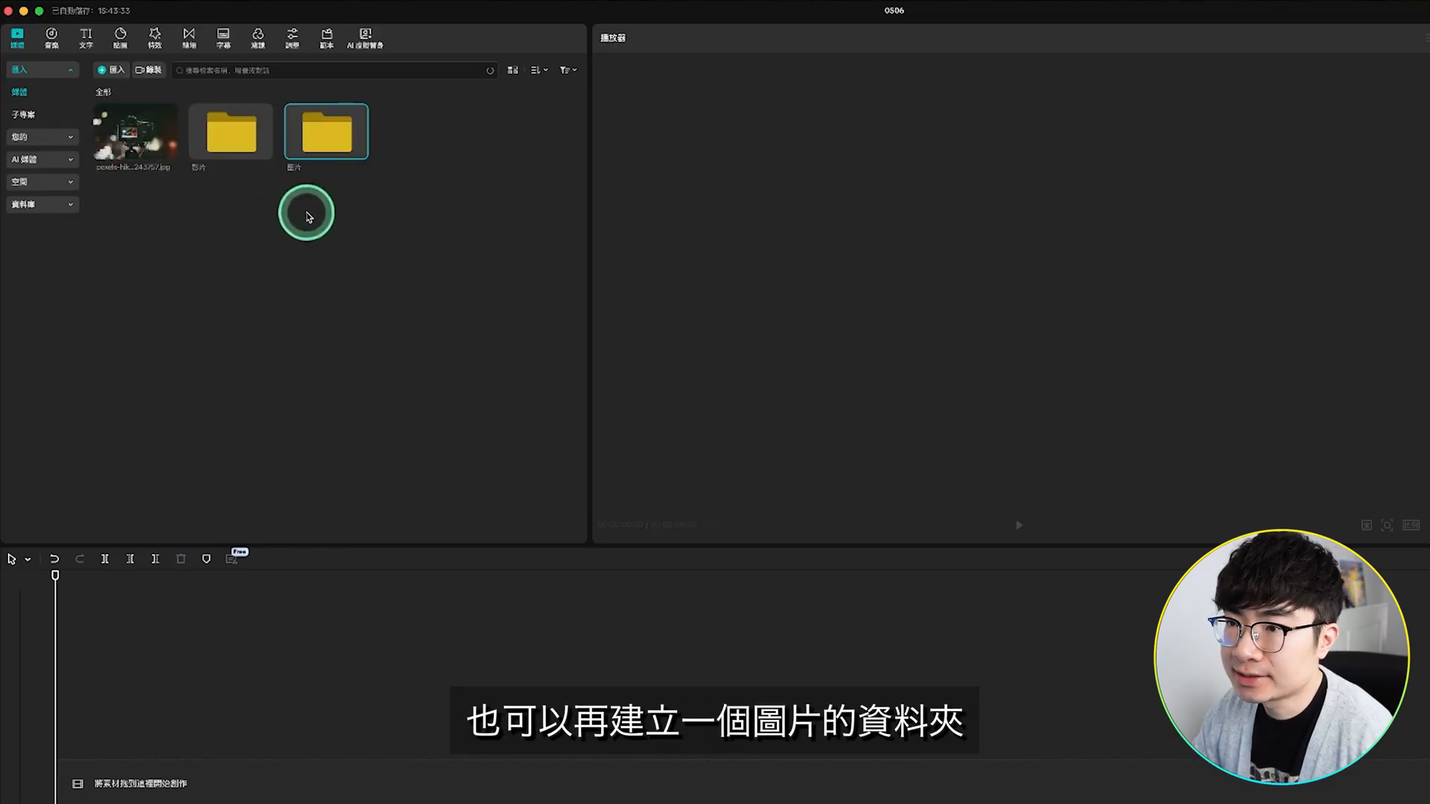
pyautogui.moveTo(134, 141); pyautogui.dragTo(326, 135)
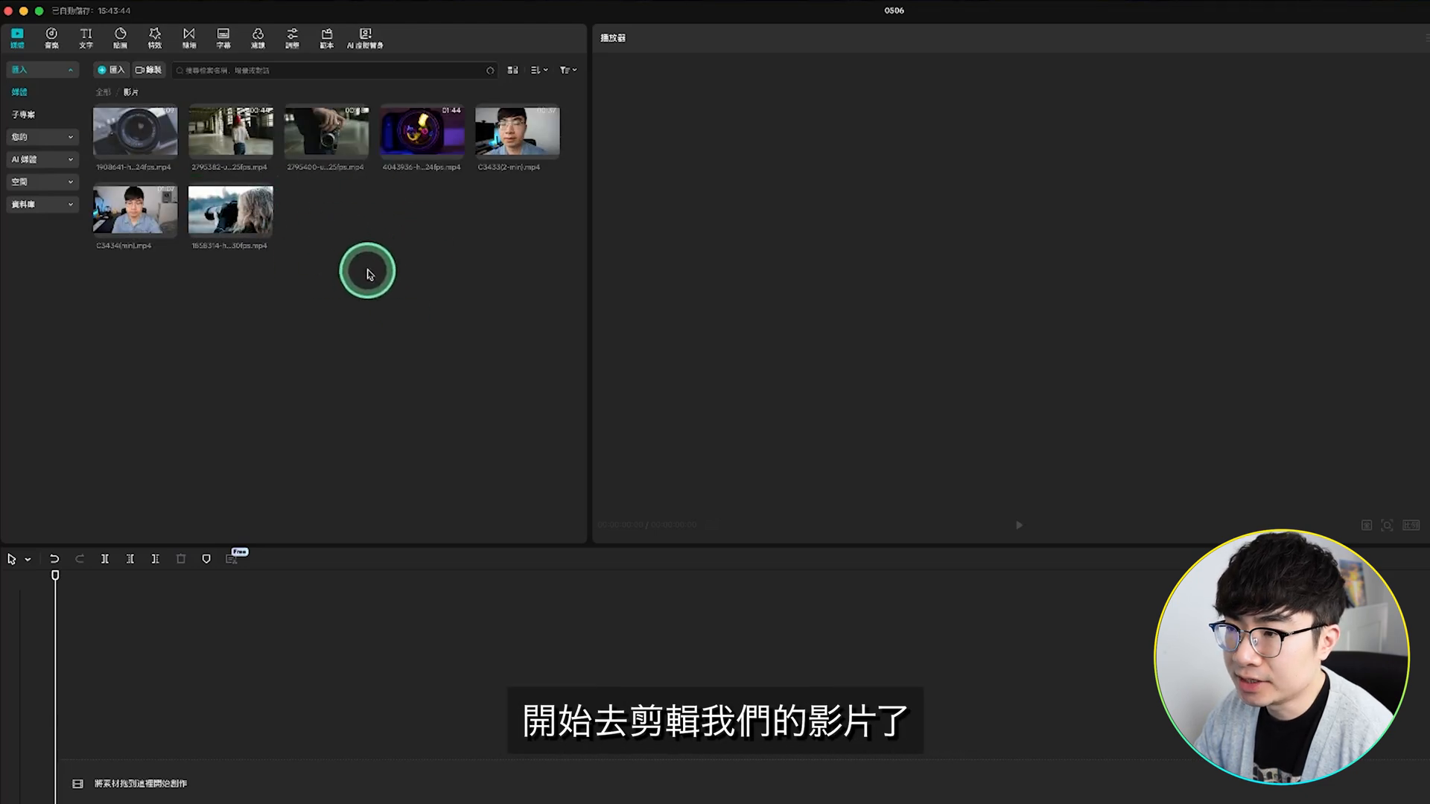
# Step: Add the C3433(2-min).mp4 clip from the 影片 folder to the timeline
pyautogui.moveTo(518, 136)
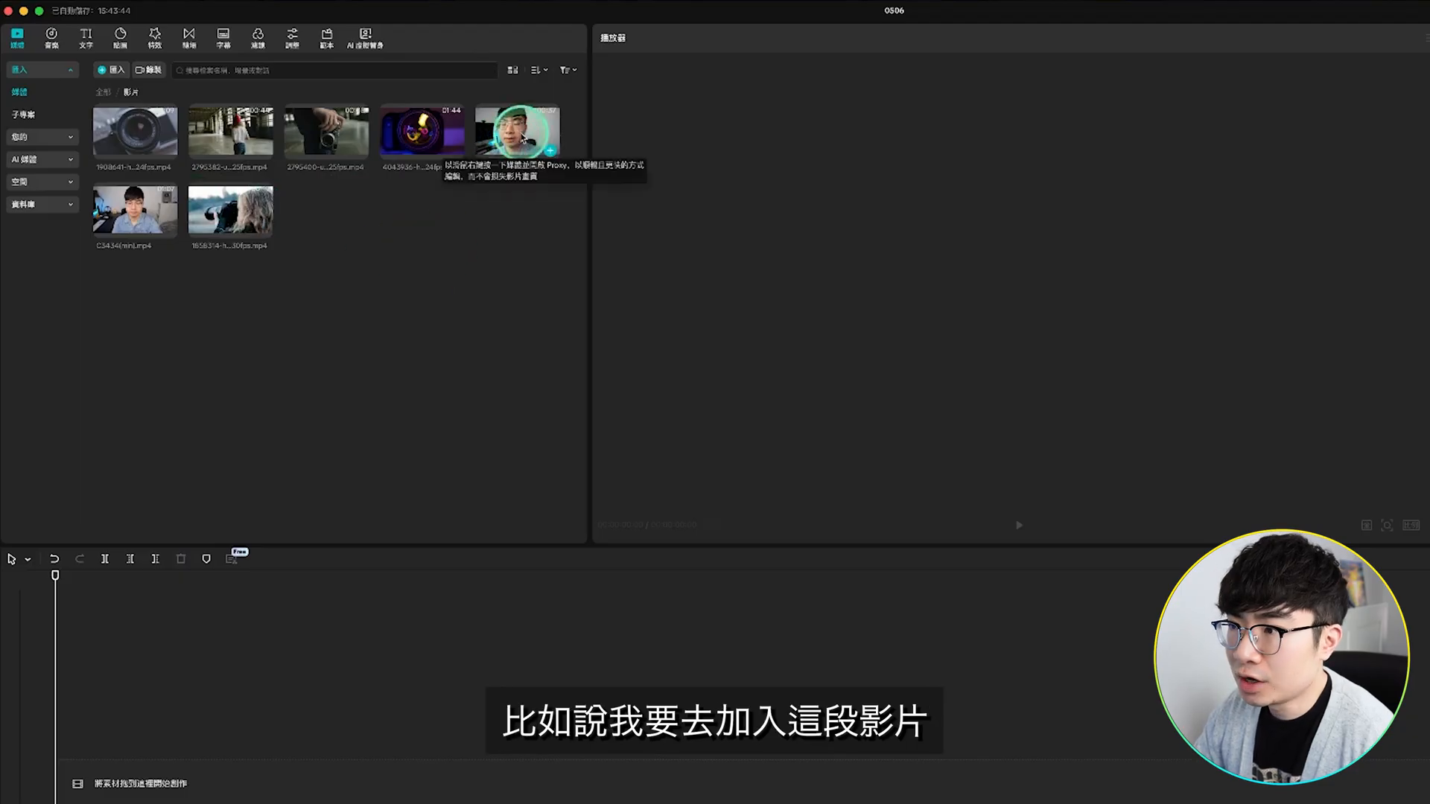
pyautogui.moveTo(517, 141); pyautogui.dragTo(133, 782)
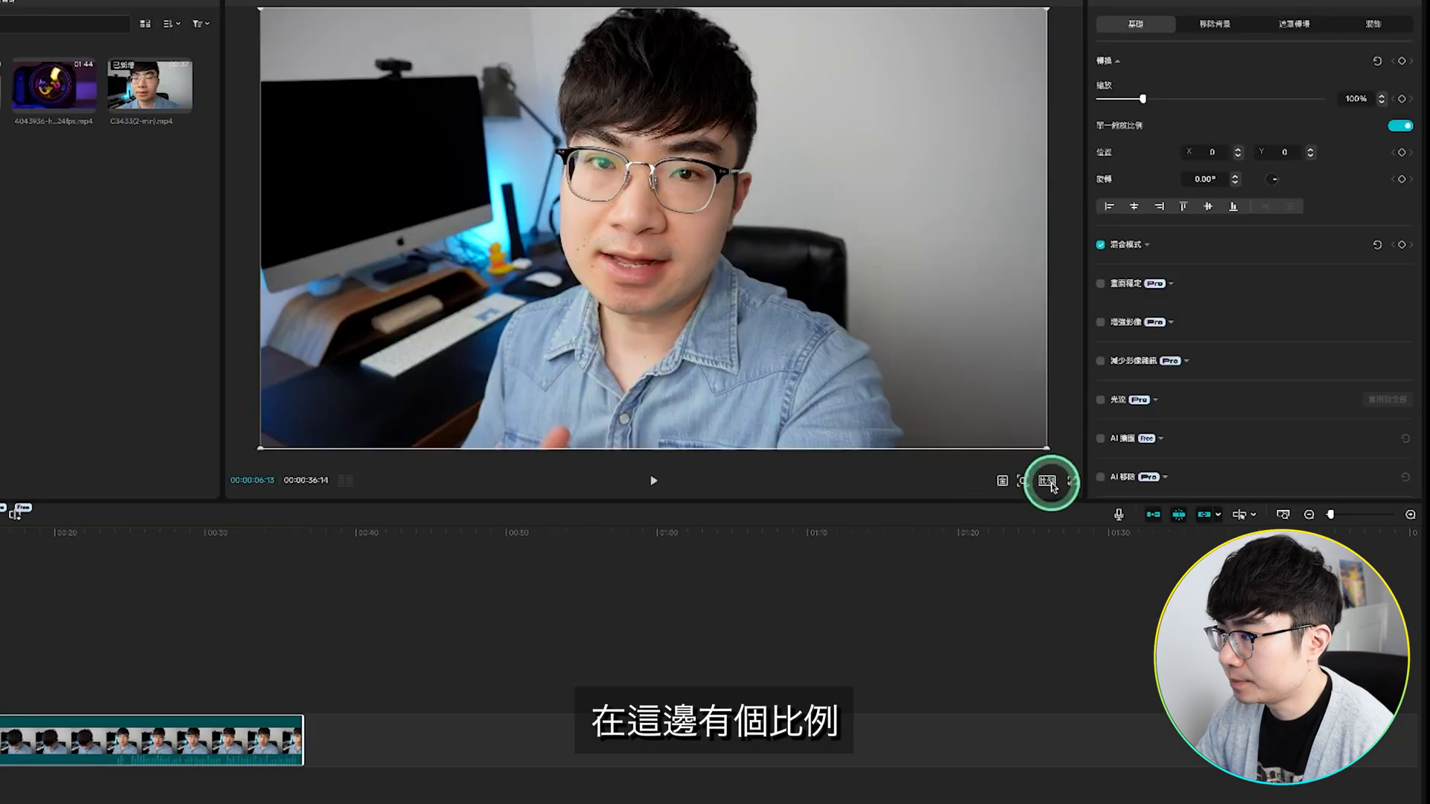
# Step: Try the 9:16 aspect ratio for the project's video frame
pyautogui.click(1048, 481)
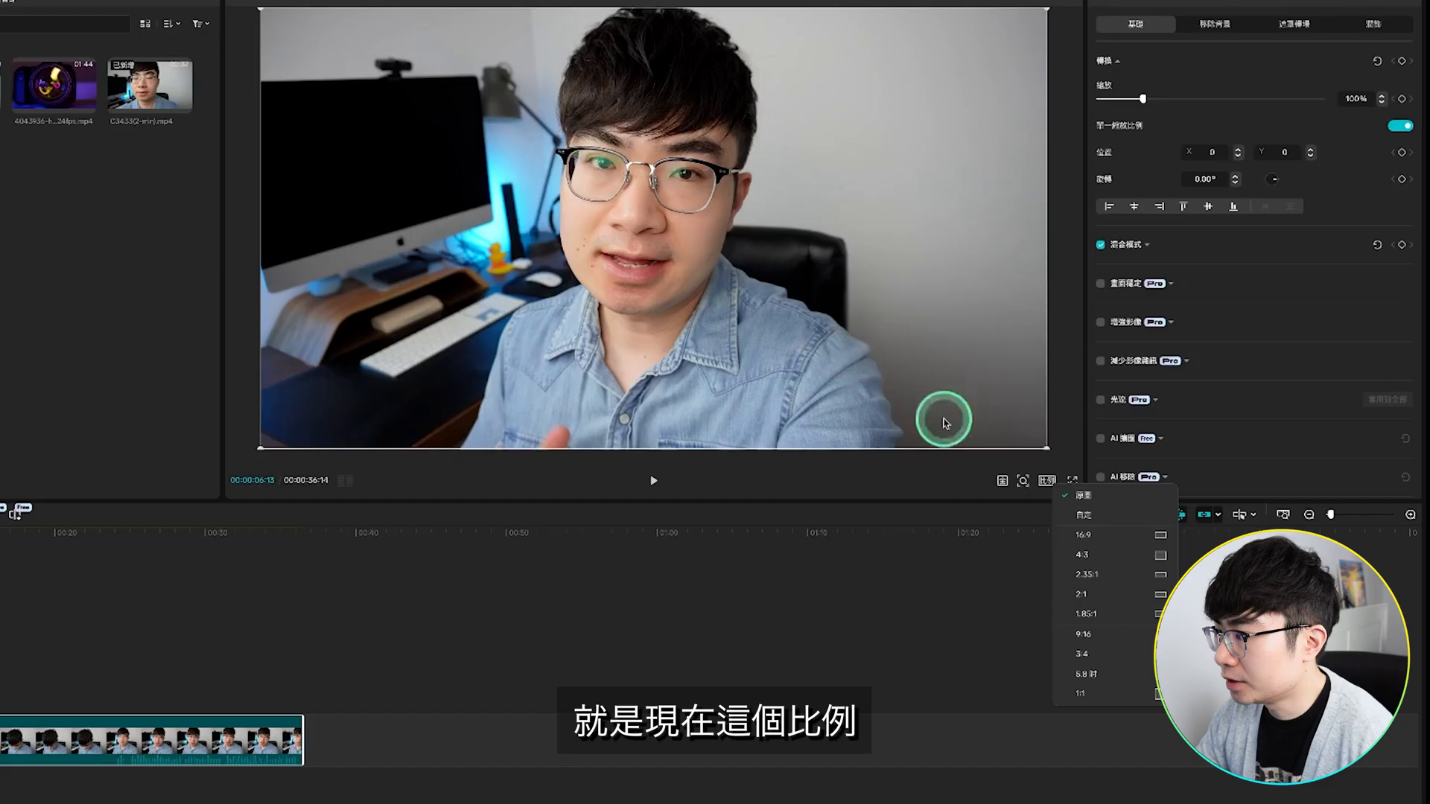
pyautogui.click(1130, 638)
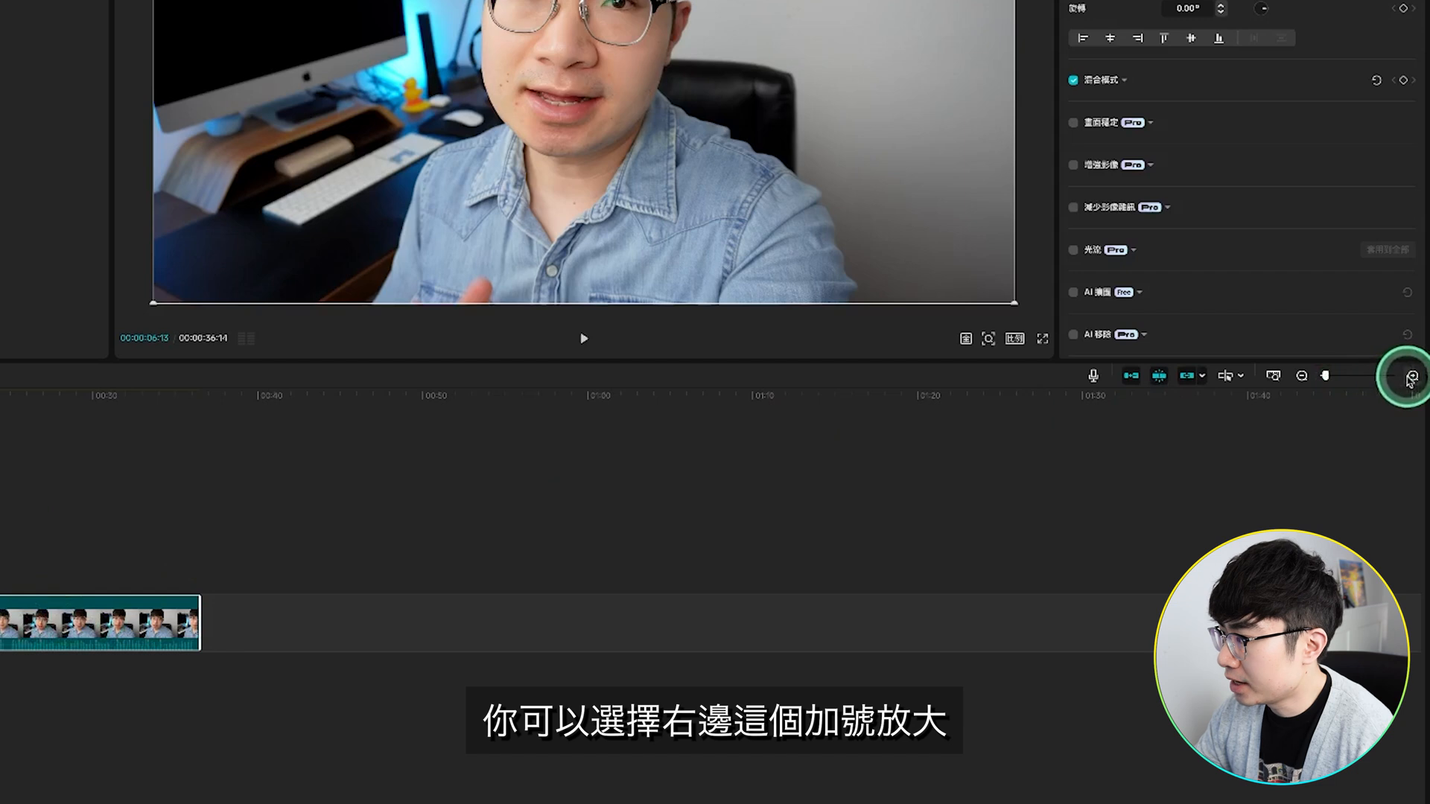
# Step: Examine the clip on the timeline at larger and smaller magnifications
pyautogui.click(1411, 378)
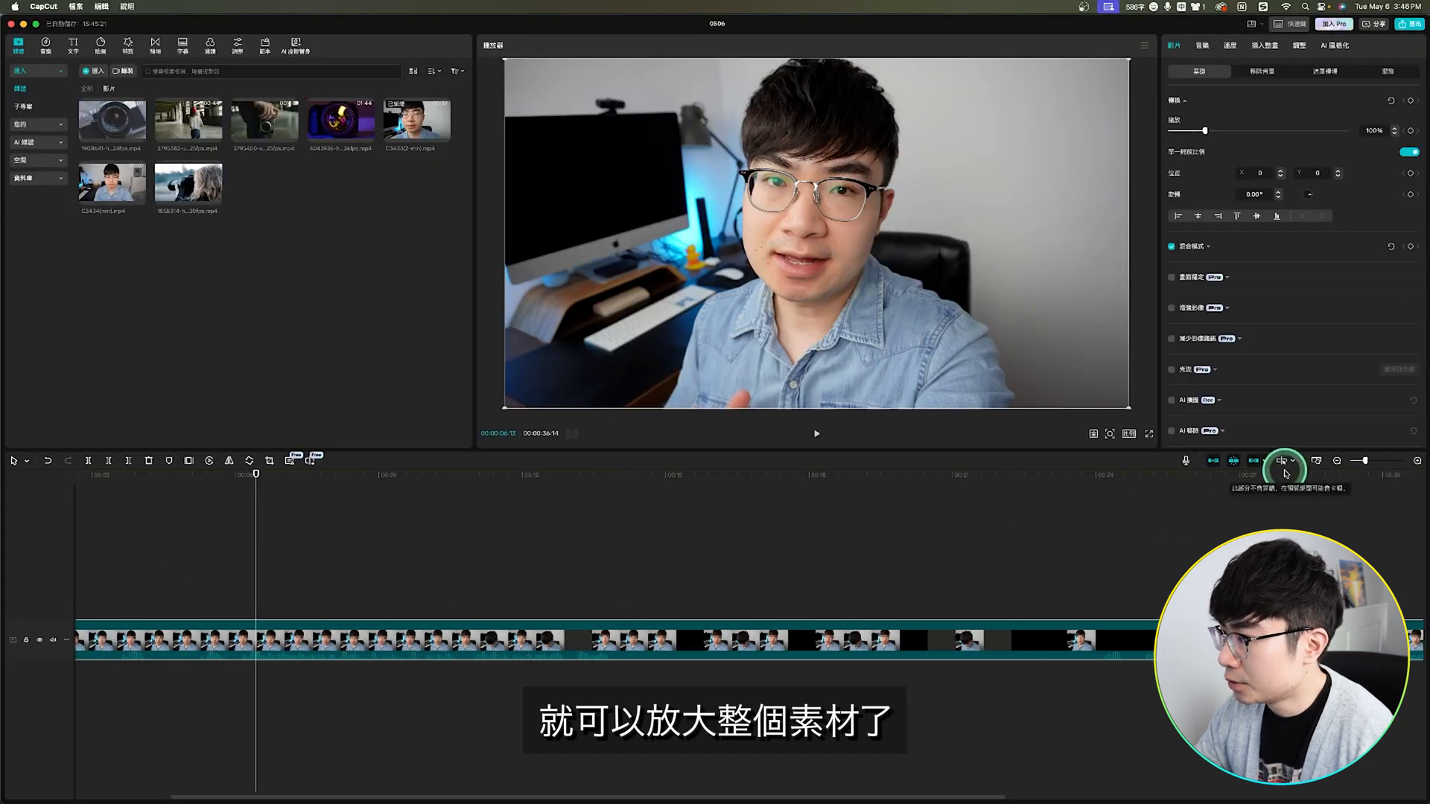
pyautogui.click(1337, 462)
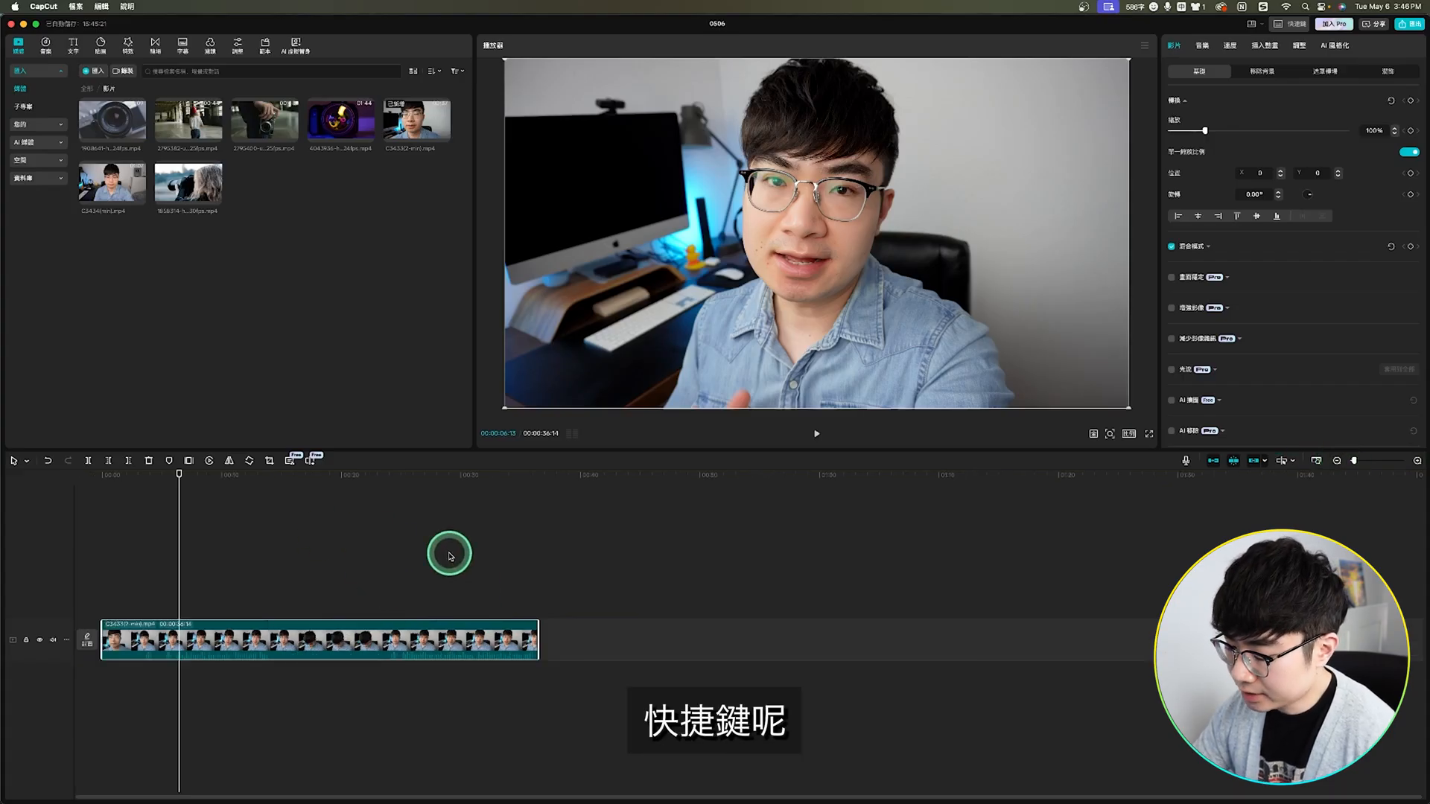
pyautogui.press('super+equal')
pyautogui.press('super+equal')
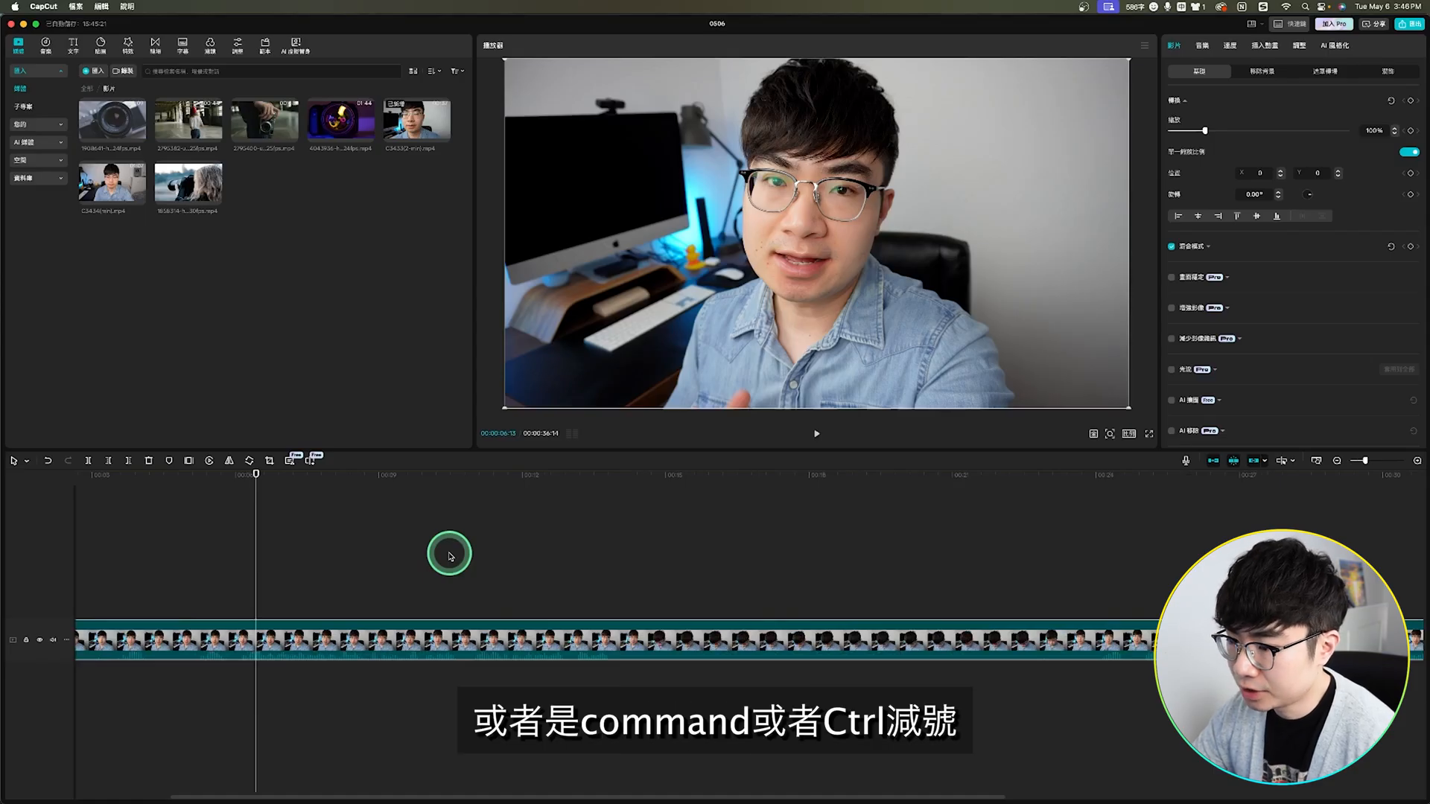
pyautogui.press('super+minus')
pyautogui.press('super+minus')
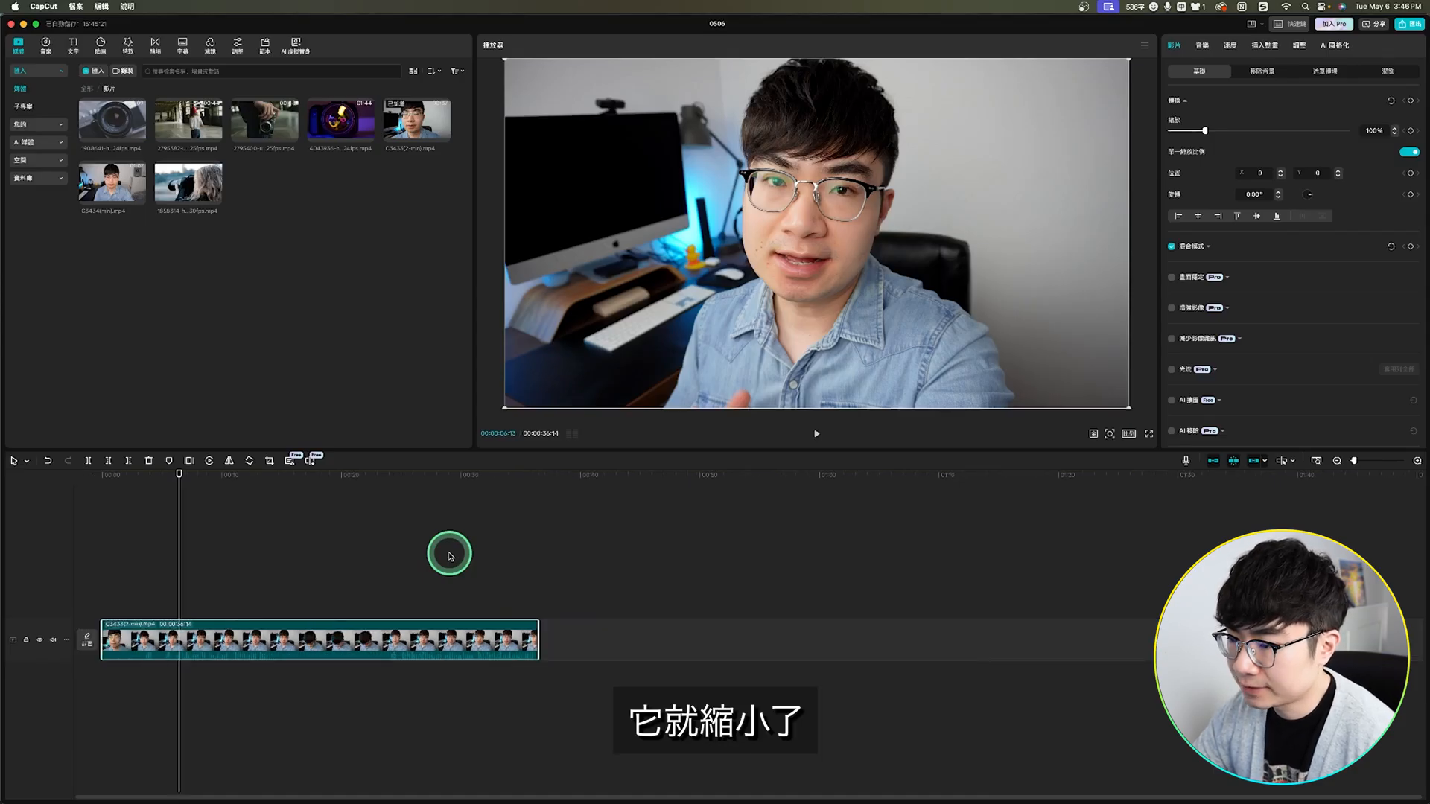
pyautogui.press('super+equal')
pyautogui.press('super+equal')
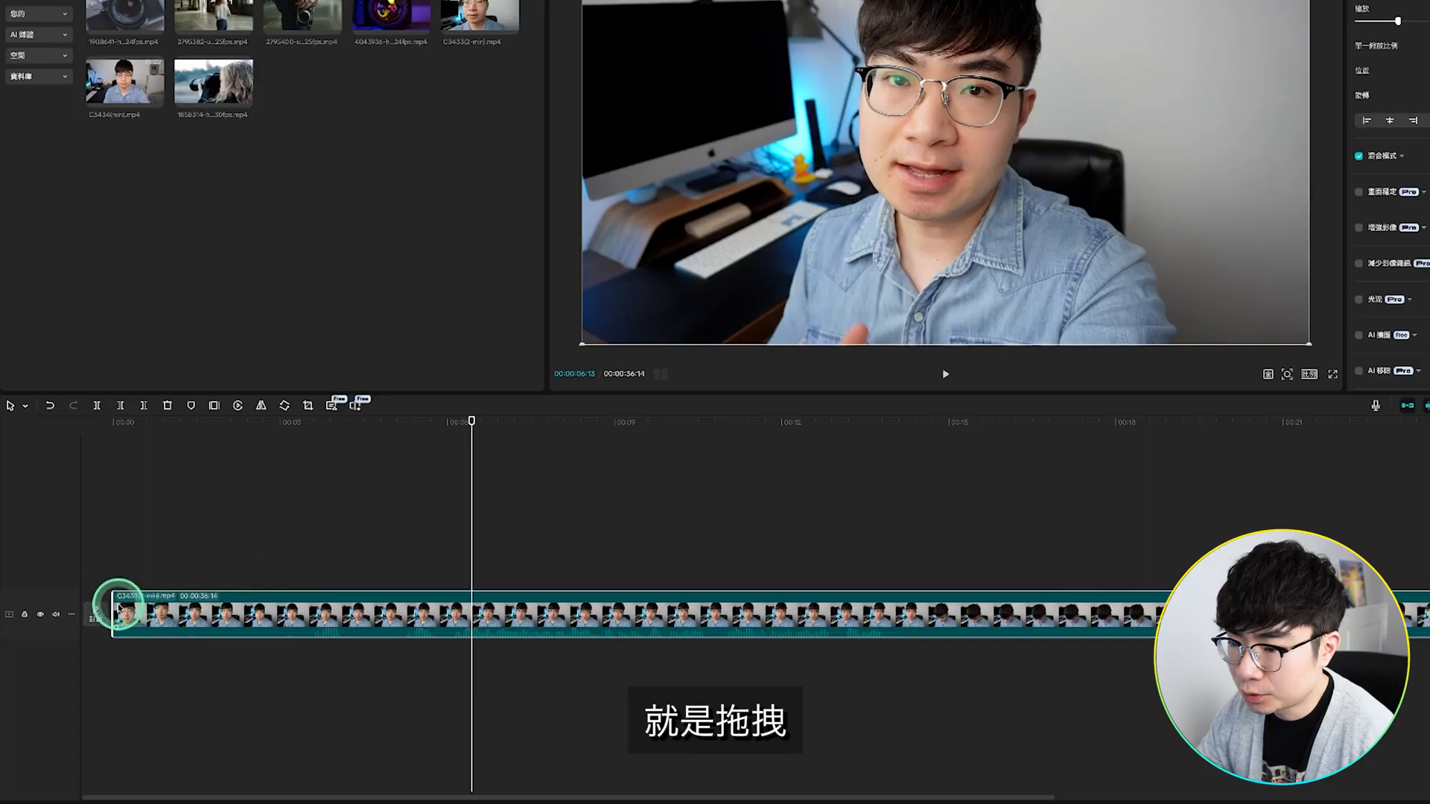
# Step: Trim the first 6 seconds off the clip and shorten its end to the 00:00:30:00 mark
pyautogui.click(449, 606)
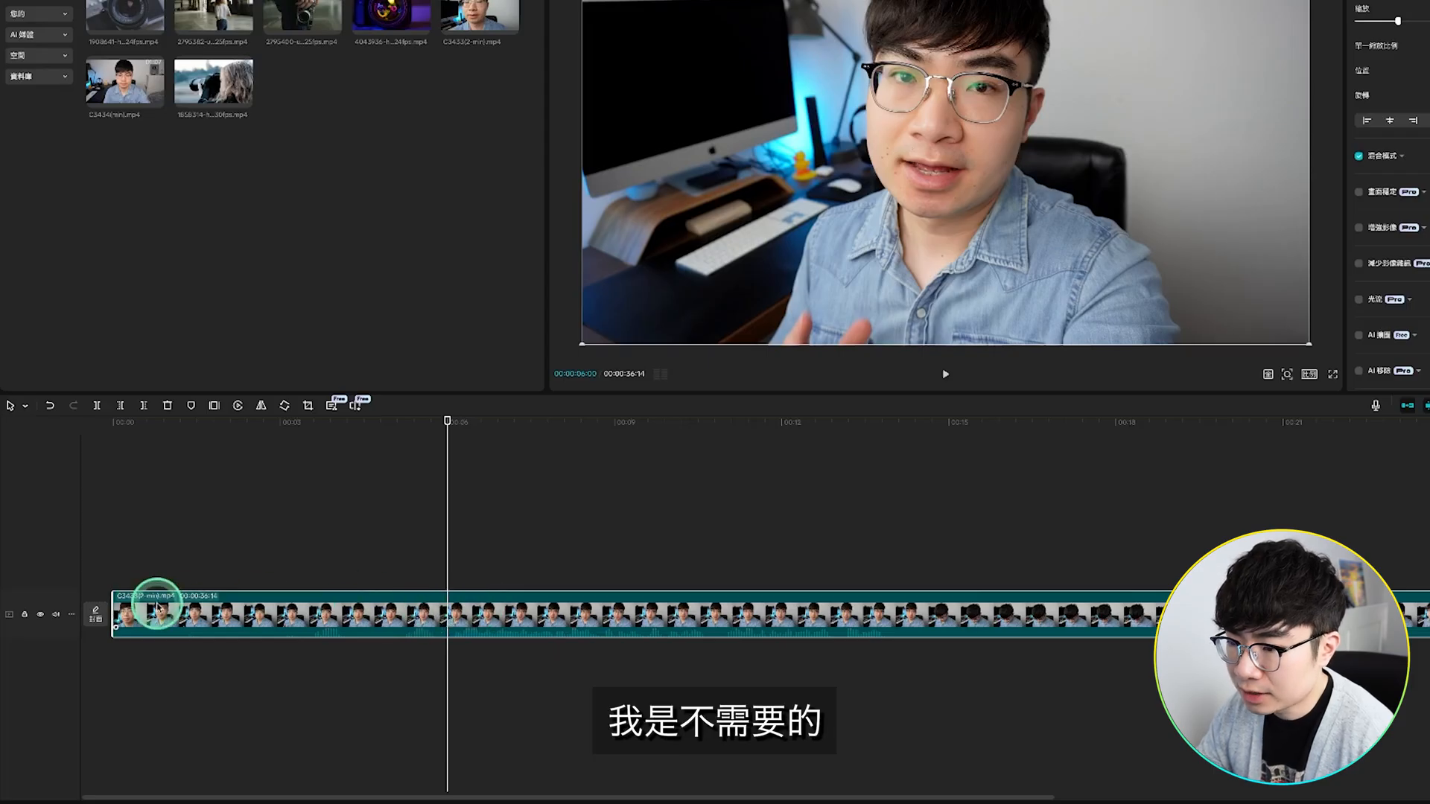
pyautogui.moveTo(113, 600); pyautogui.dragTo(220, 598)
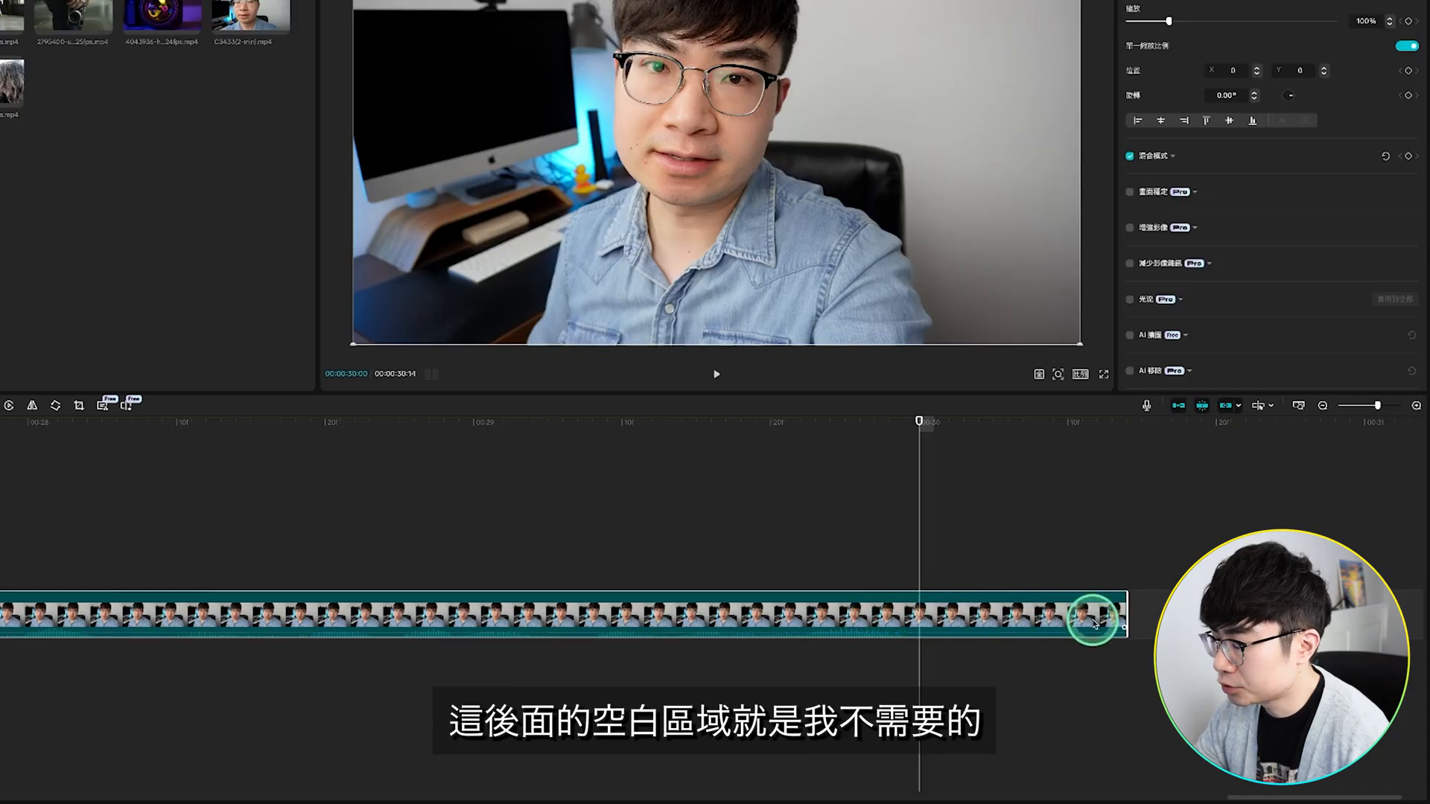
pyautogui.moveTo(1126, 609); pyautogui.dragTo(920, 609)
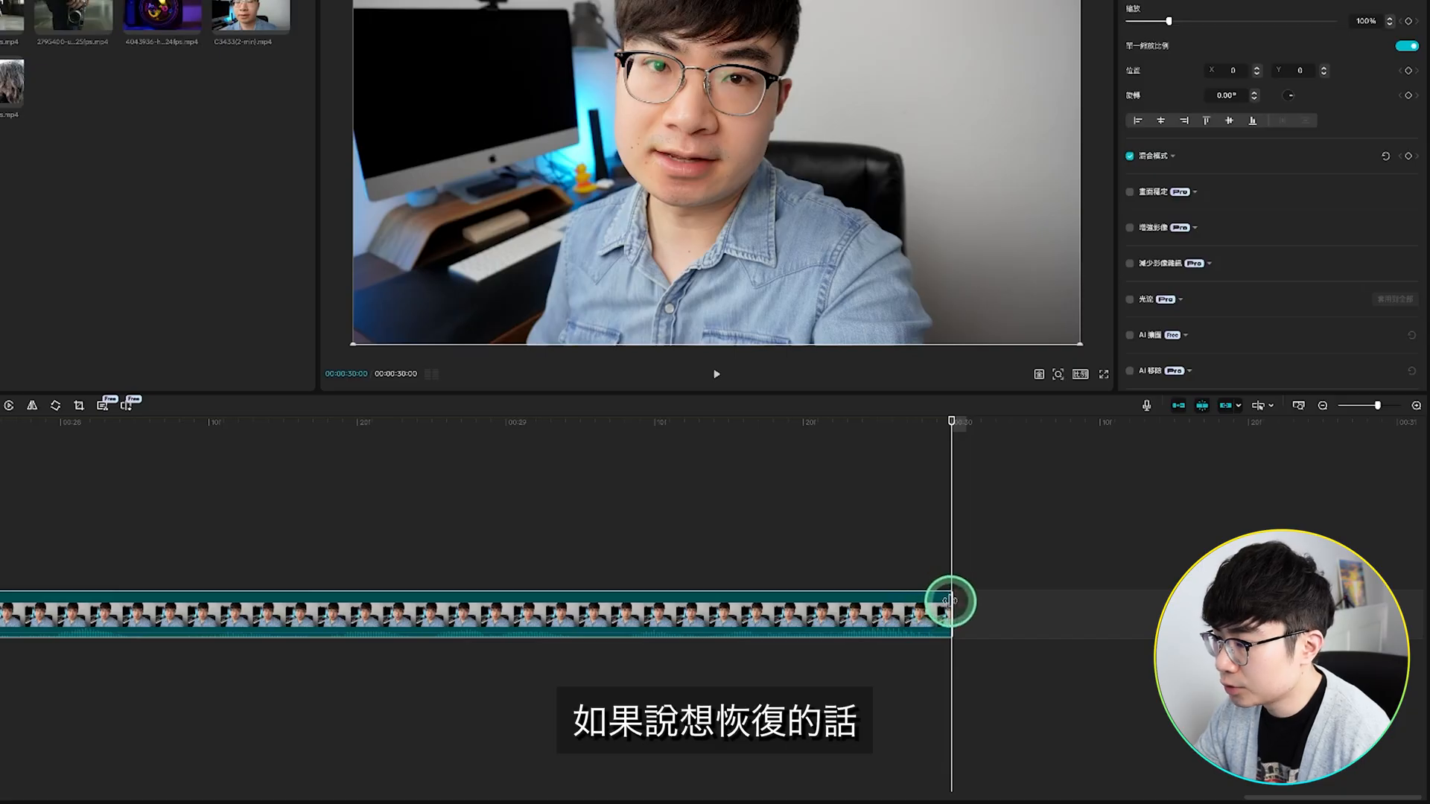
pyautogui.moveTo(949, 601); pyautogui.dragTo(1159, 602)
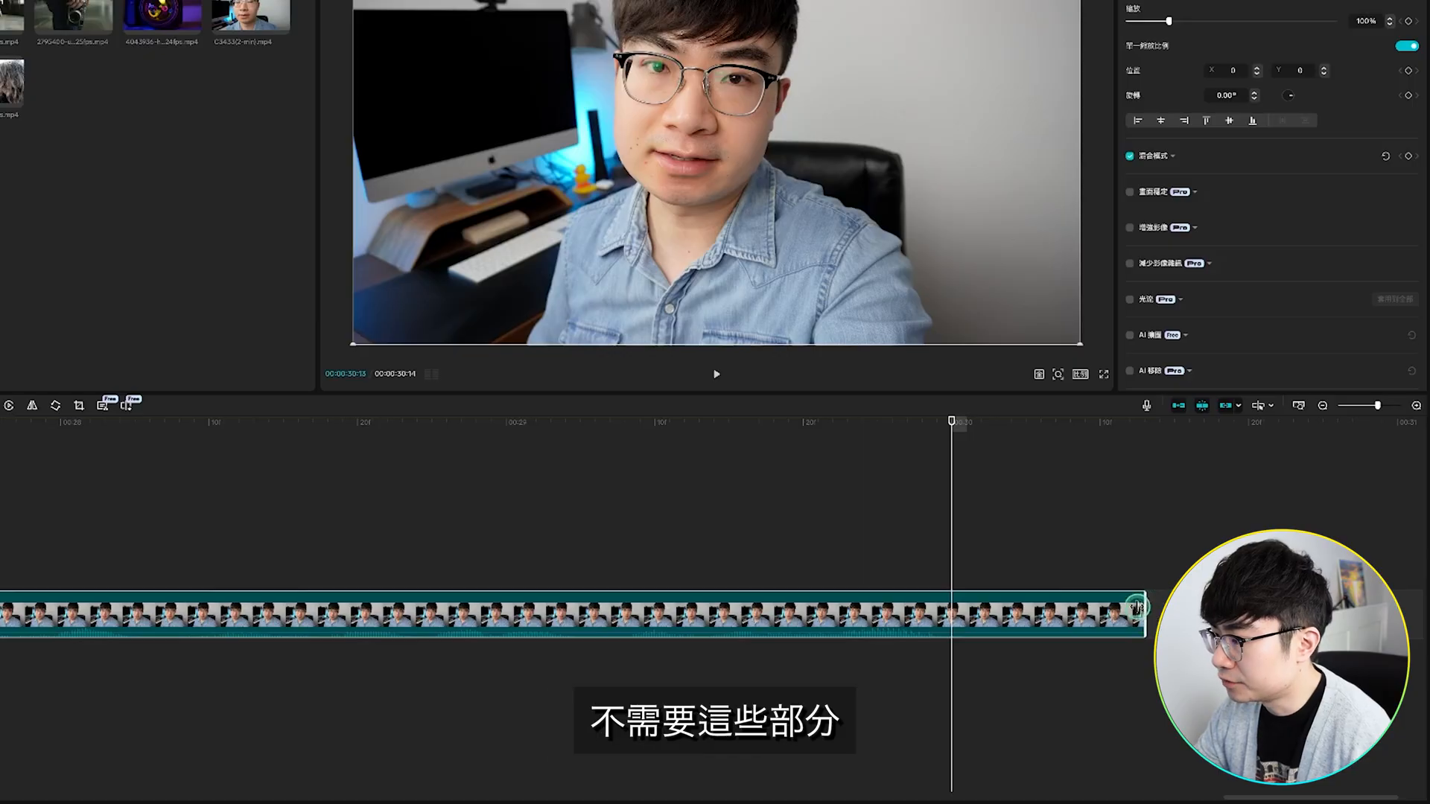
pyautogui.moveTo(1135, 607); pyautogui.dragTo(945, 606)
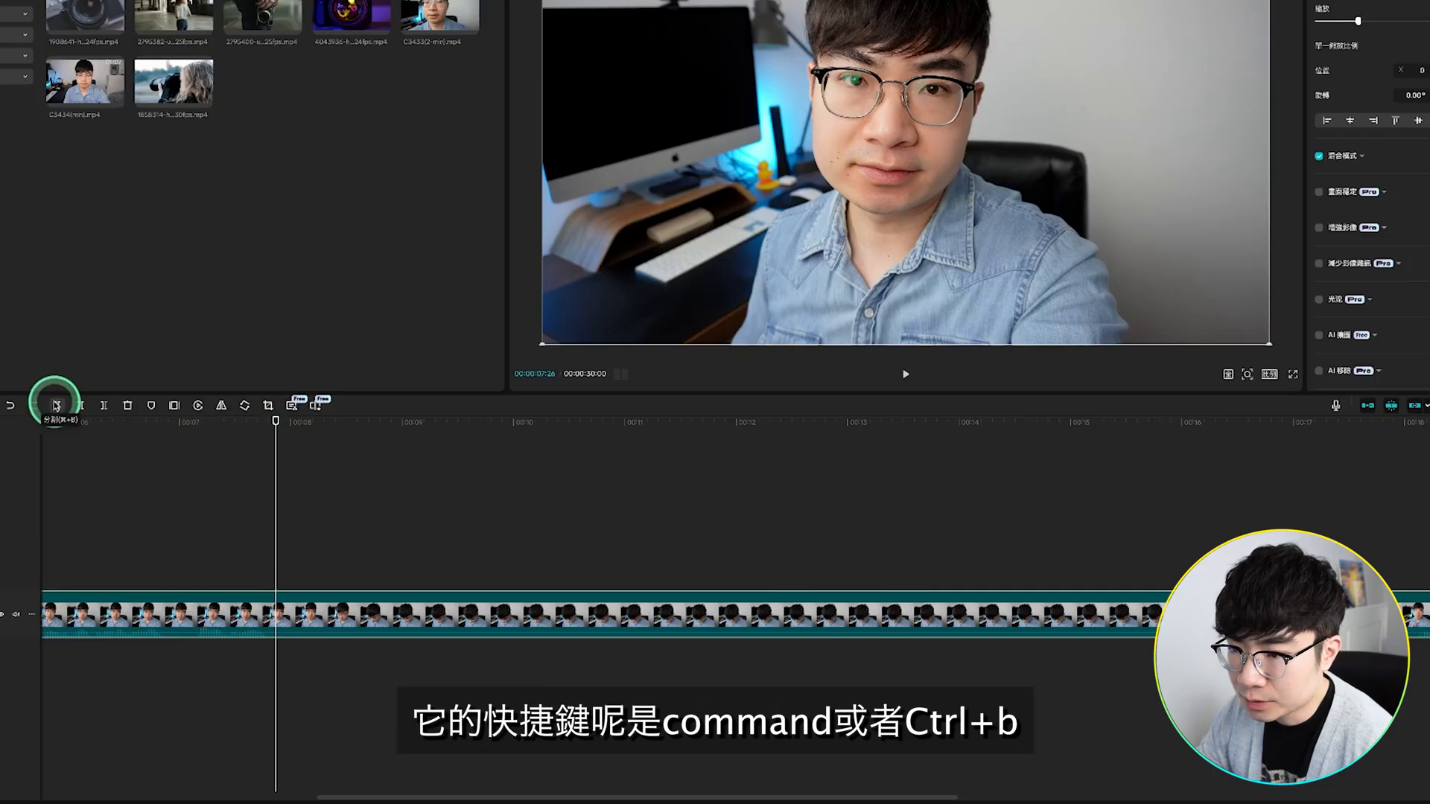
# Step: Split the clip at 00:00:07:26 and 00:00:18:02 and delete the segment between the two cuts
pyautogui.click(55, 405)
pyautogui.click(277, 602)
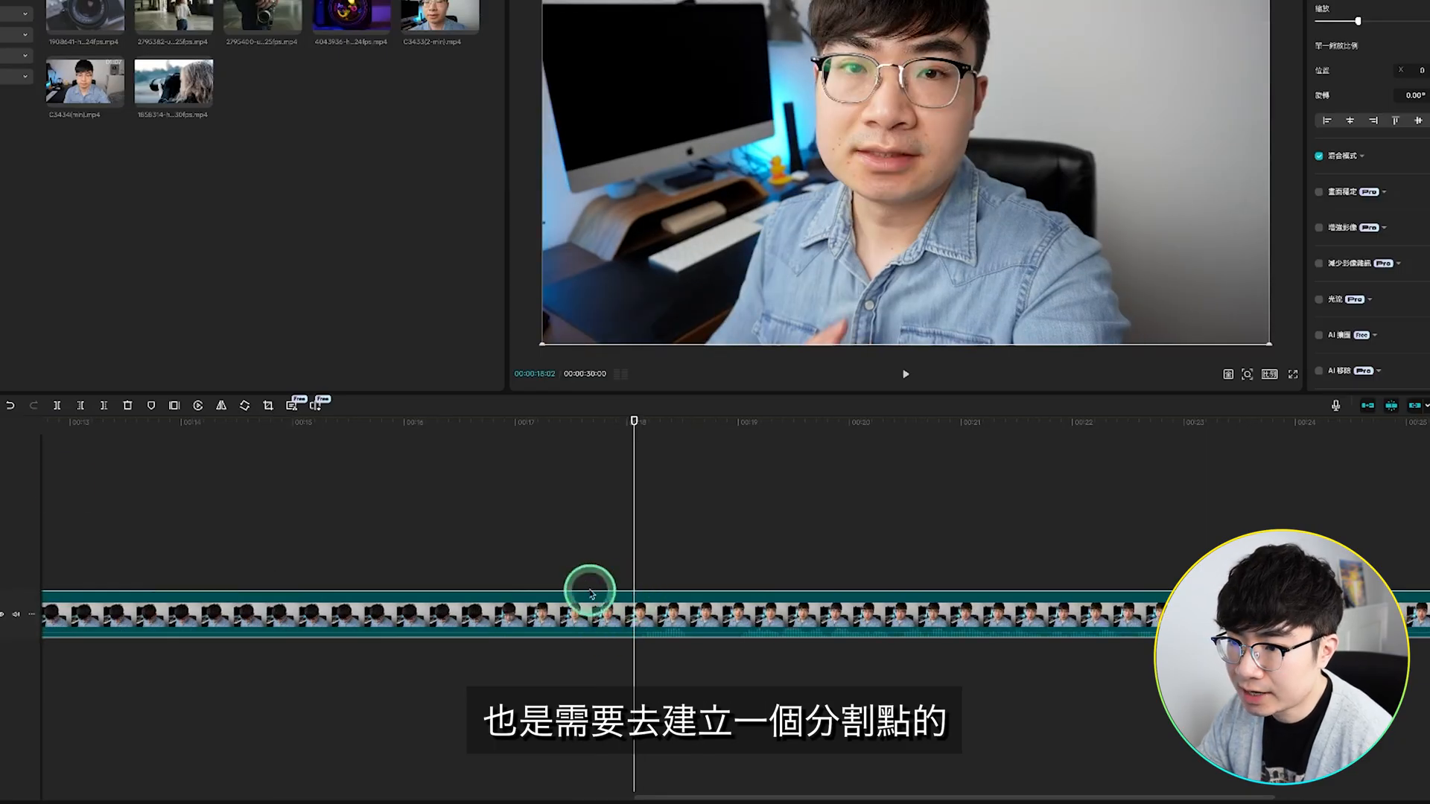
pyautogui.click(58, 406)
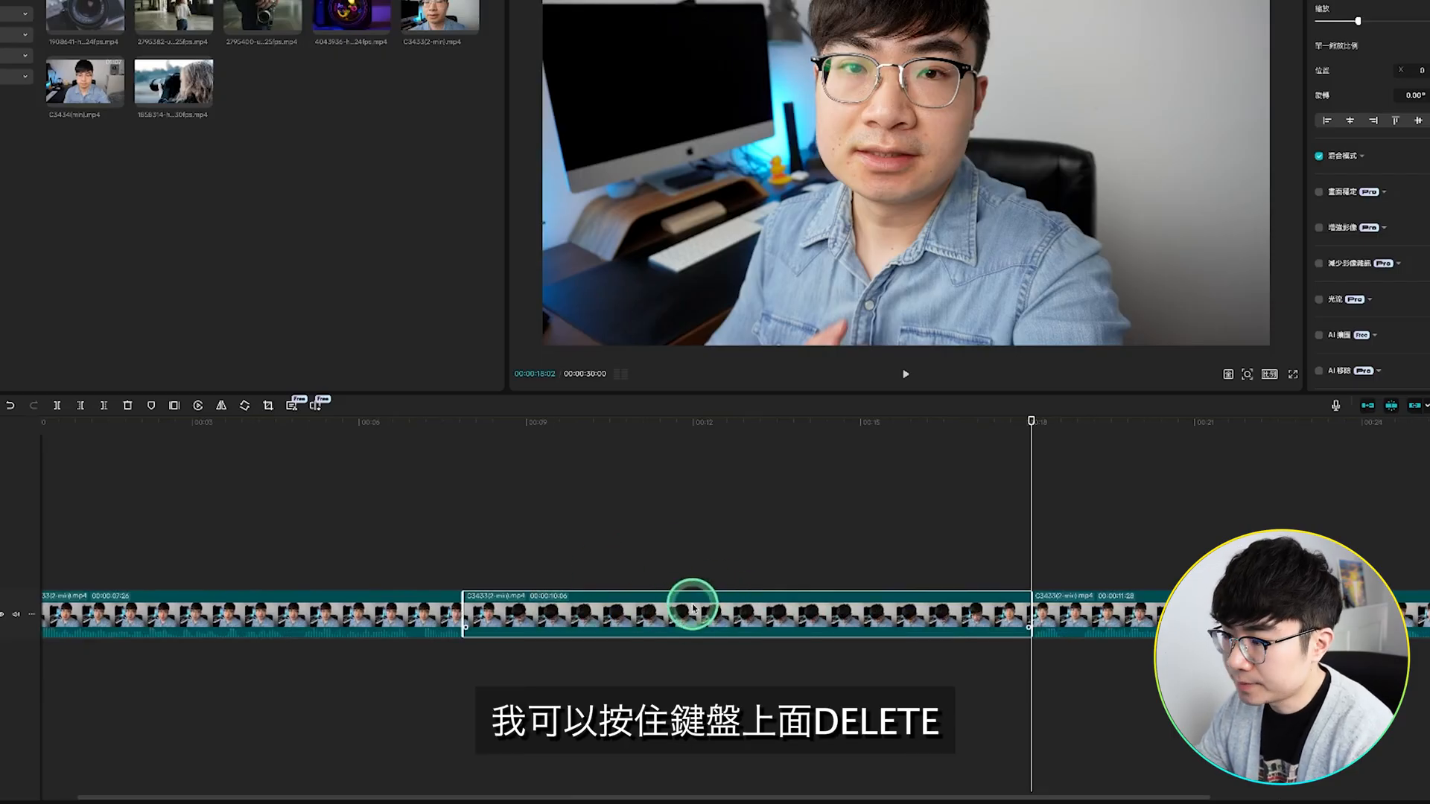
pyautogui.press('Delete')
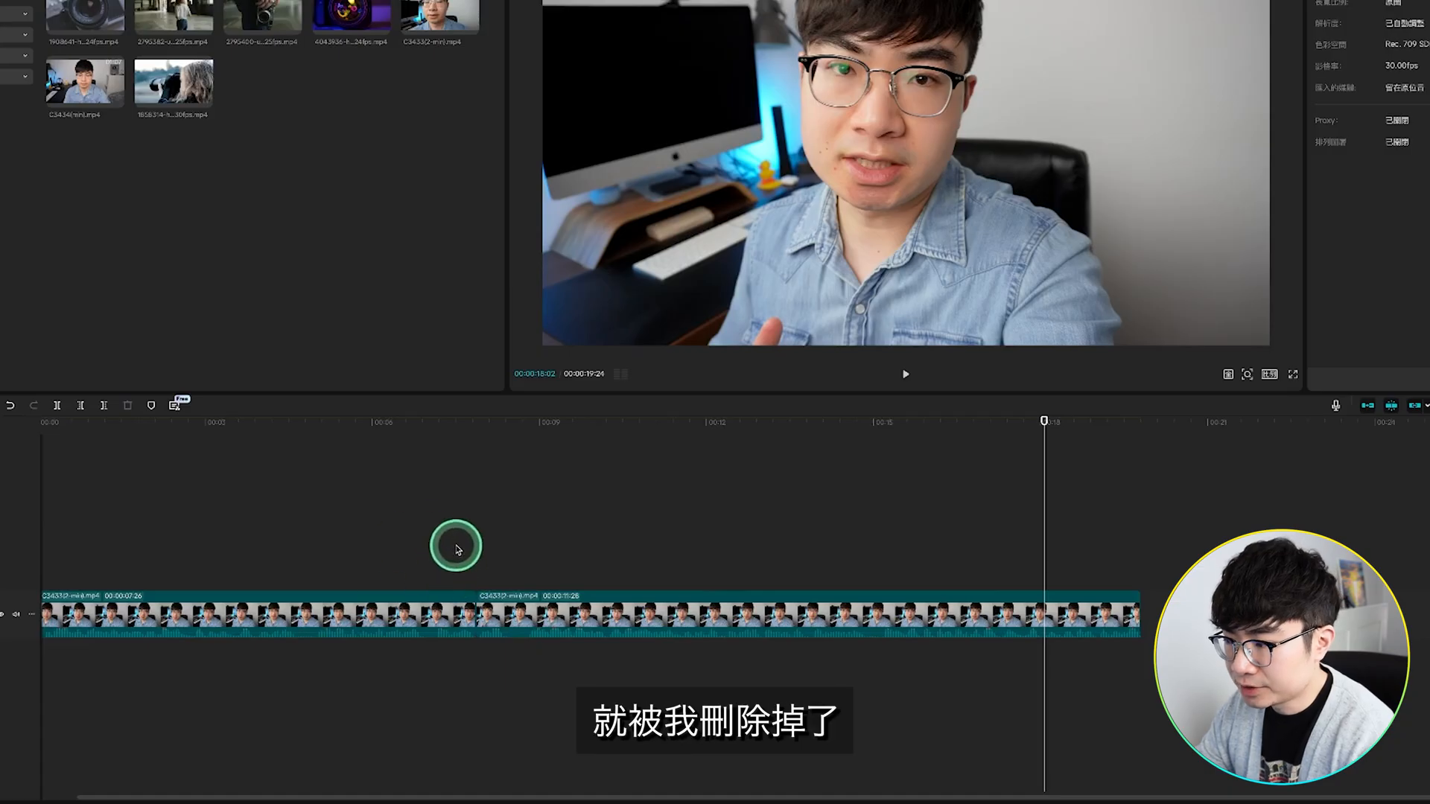
# Step: Remove the second clip's portion before 00:00:08:22 and the first clip's portion after 00:00:04:22
pyautogui.click(505, 536)
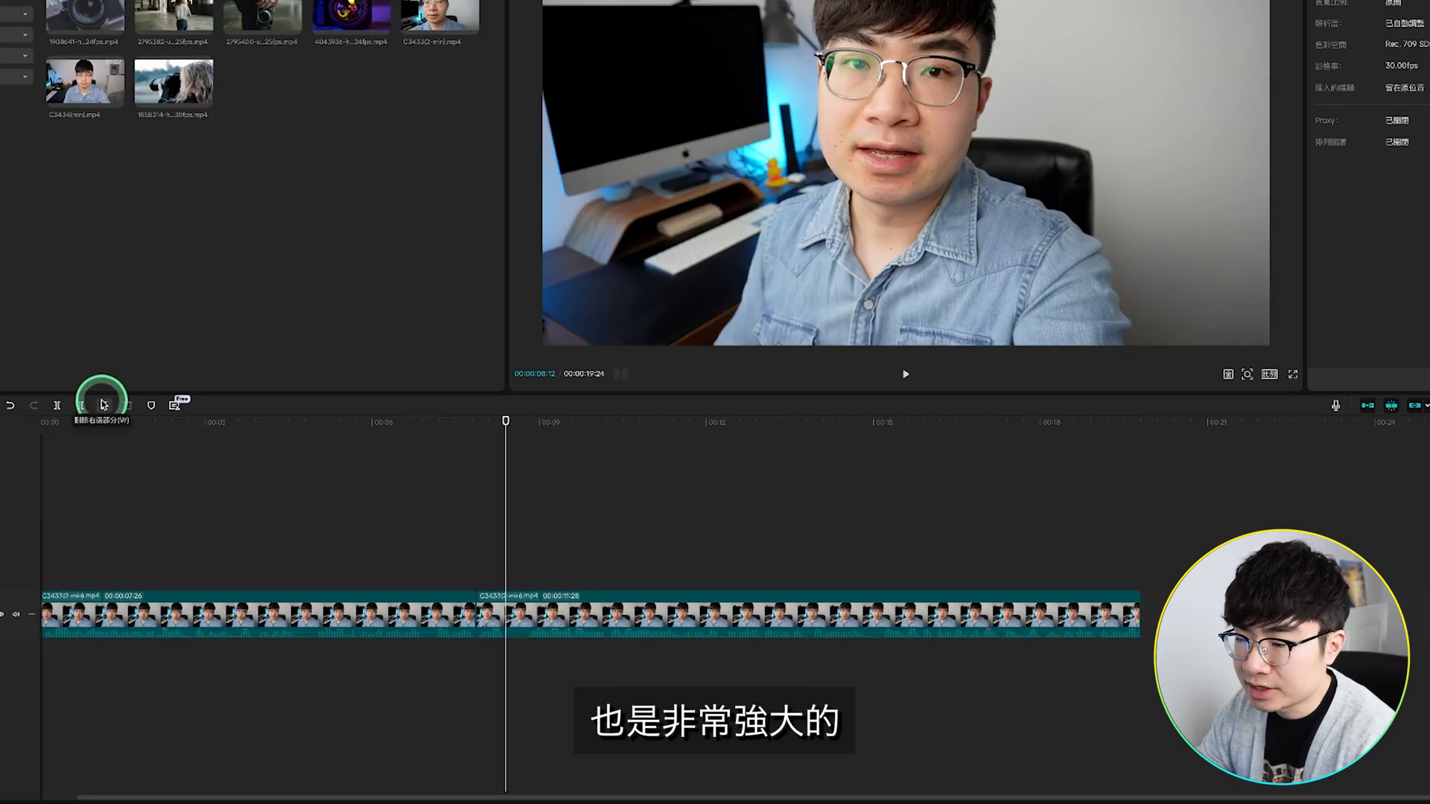
pyautogui.click(704, 607)
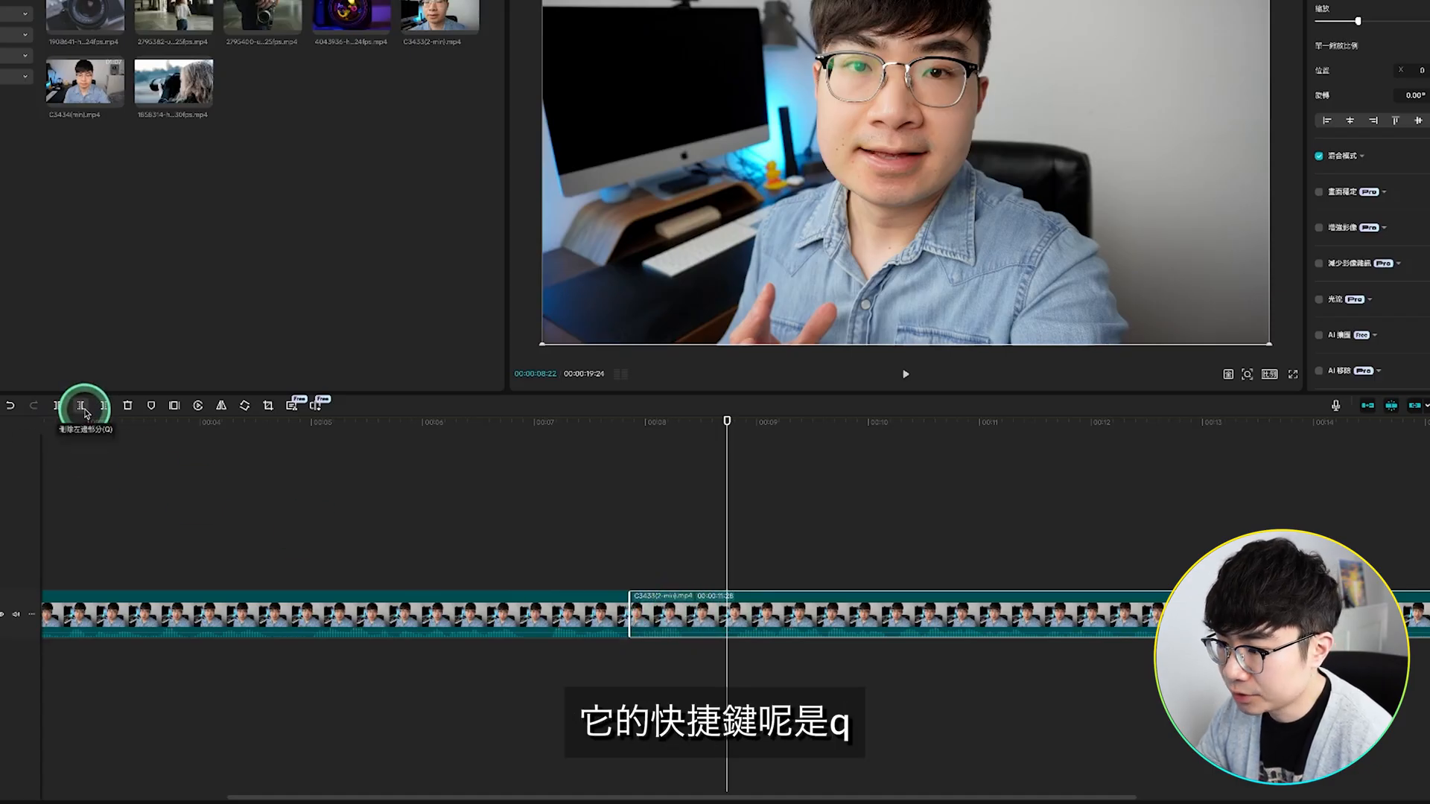
pyautogui.click(84, 412)
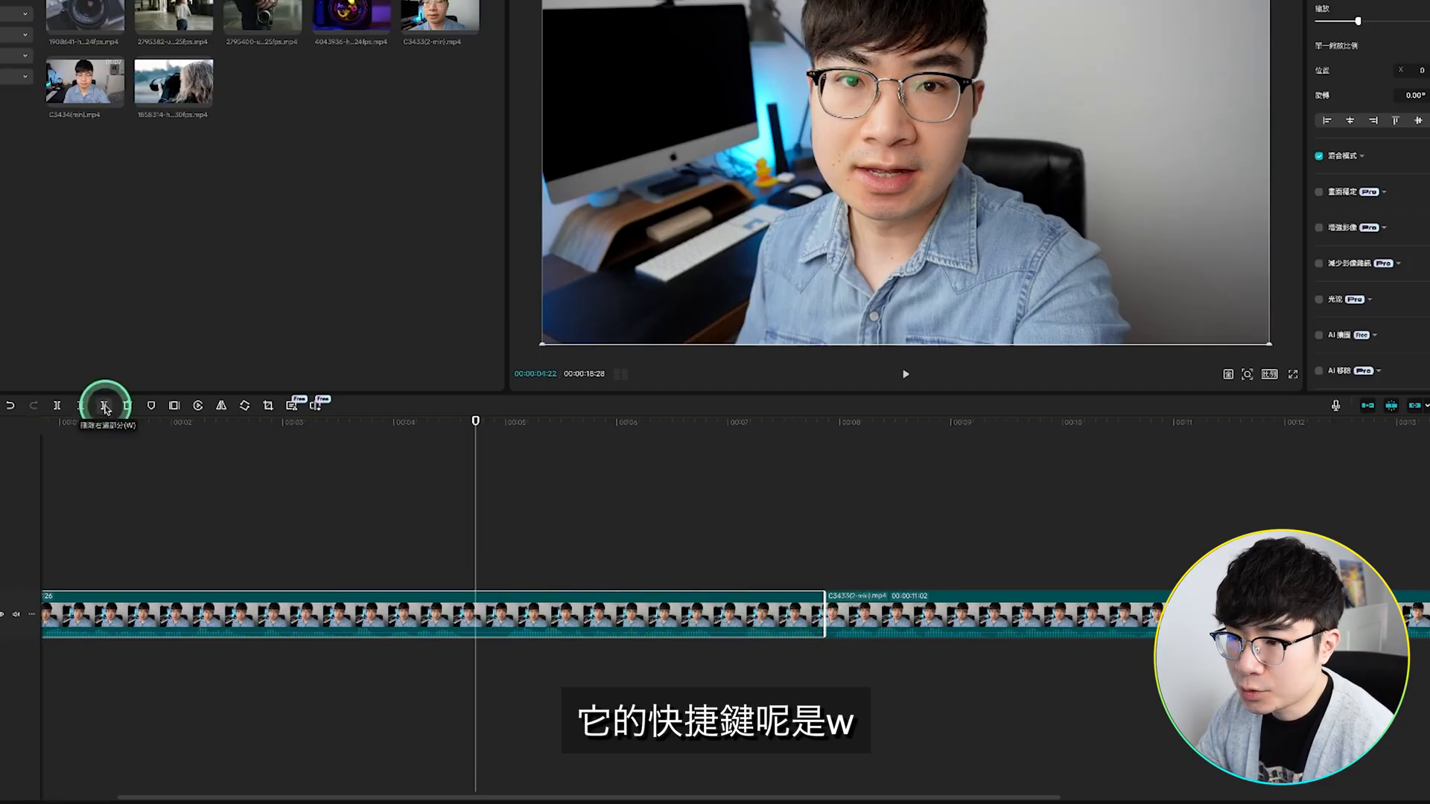
pyautogui.click(104, 405)
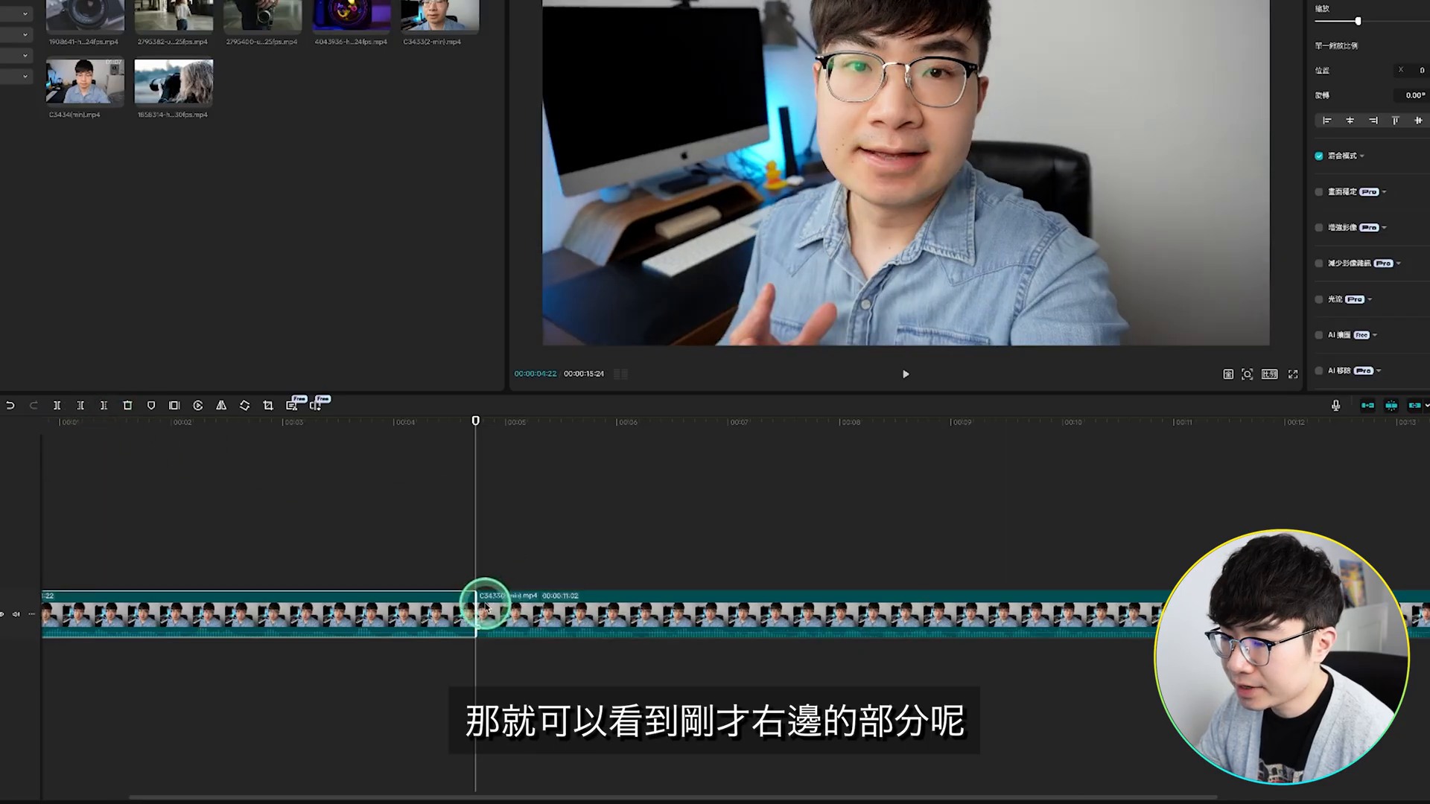
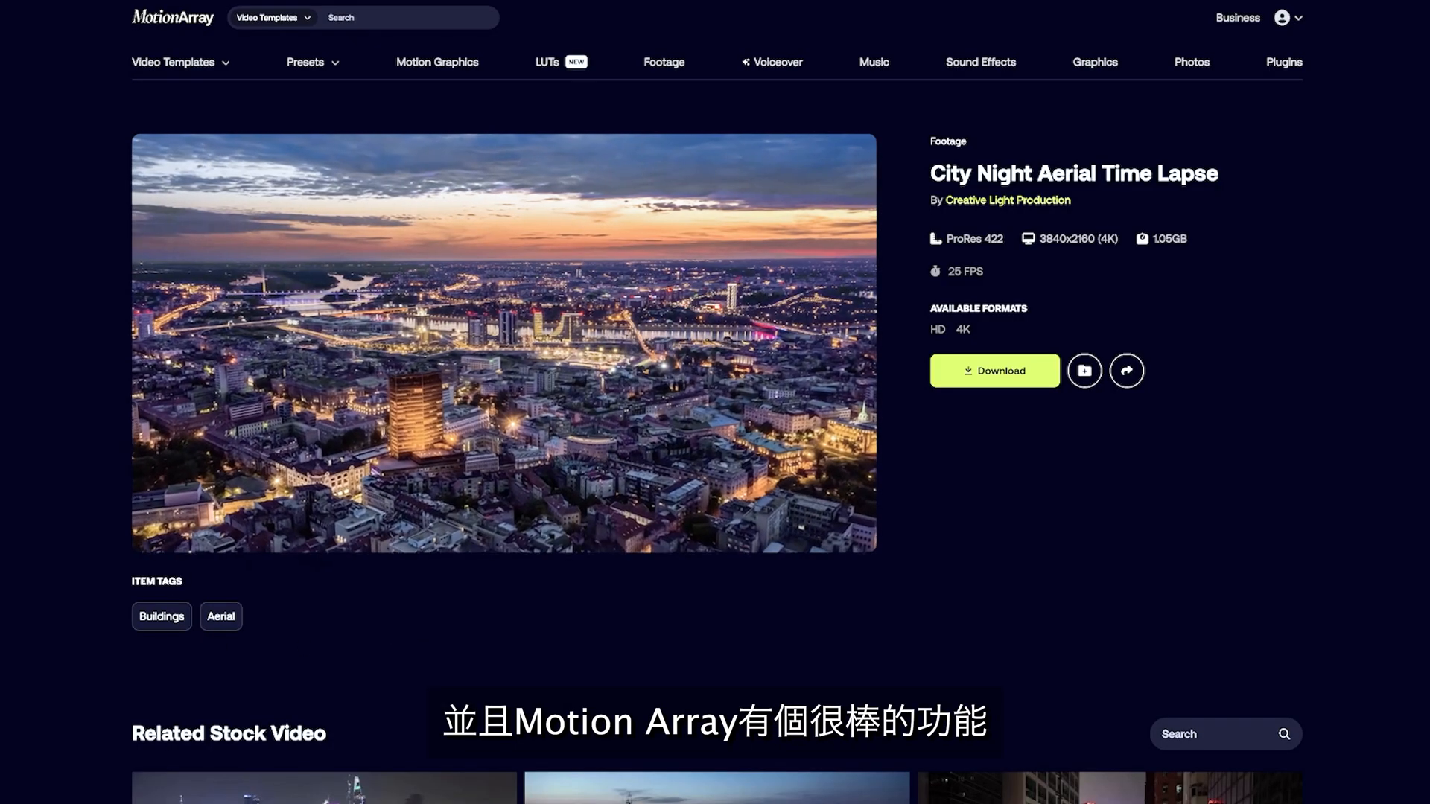
# Step: On the Motion Array site, examine the related stock videos for the City Night Aerial Time Lapse footage
pyautogui.scroll(-5, 717, 446)
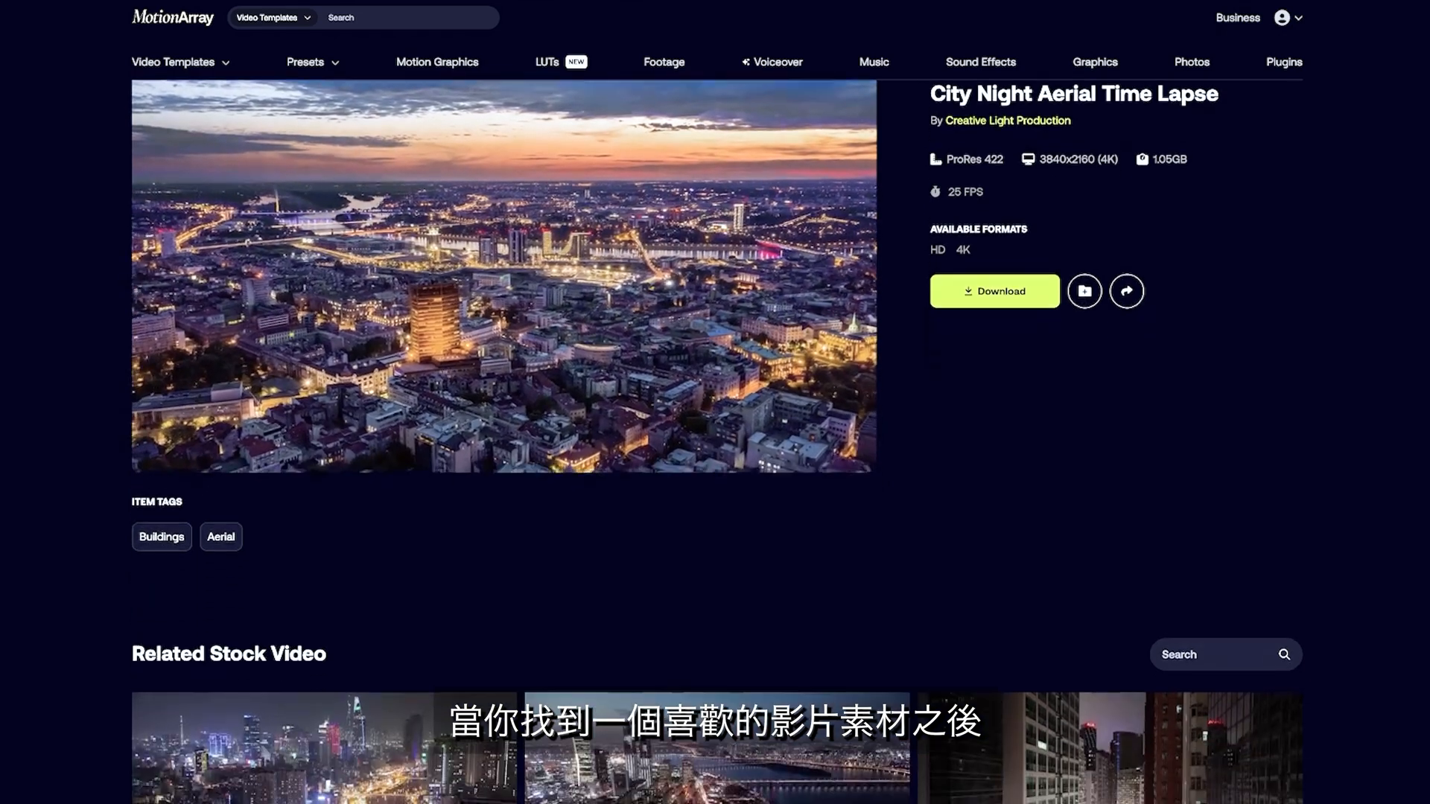
pyautogui.scroll(-5, 717, 446)
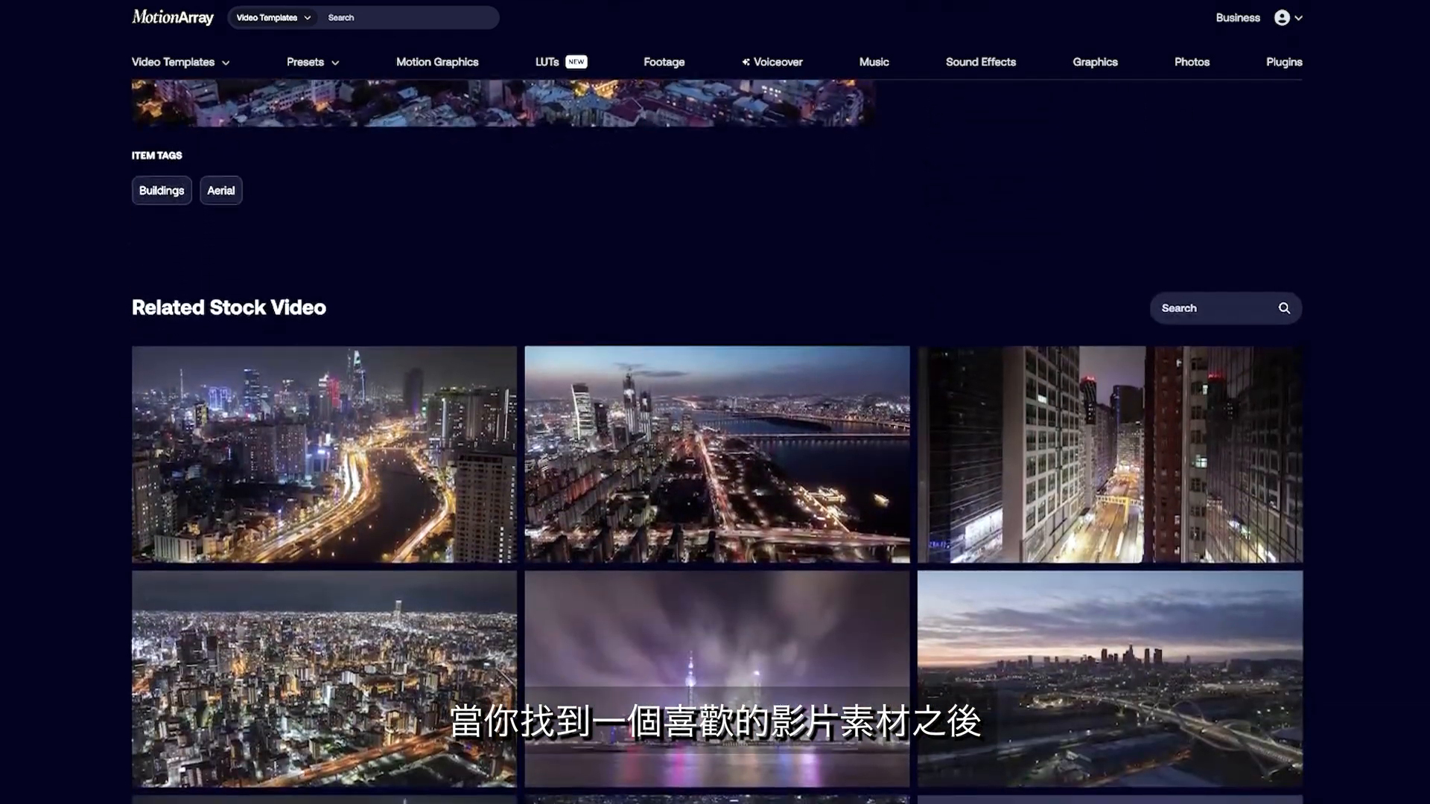
pyautogui.scroll(-5, 717, 447)
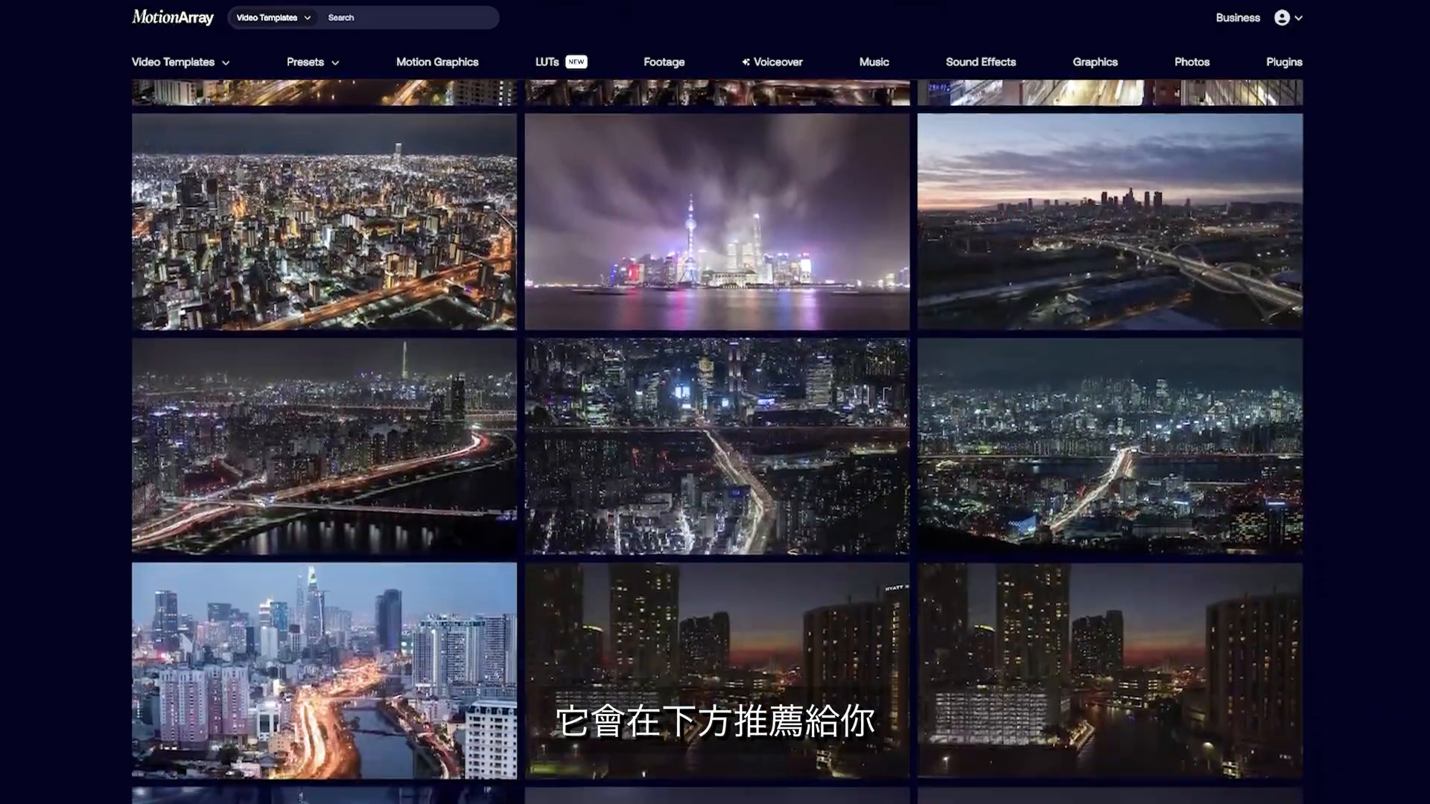
pyautogui.scroll(-4, 717, 447)
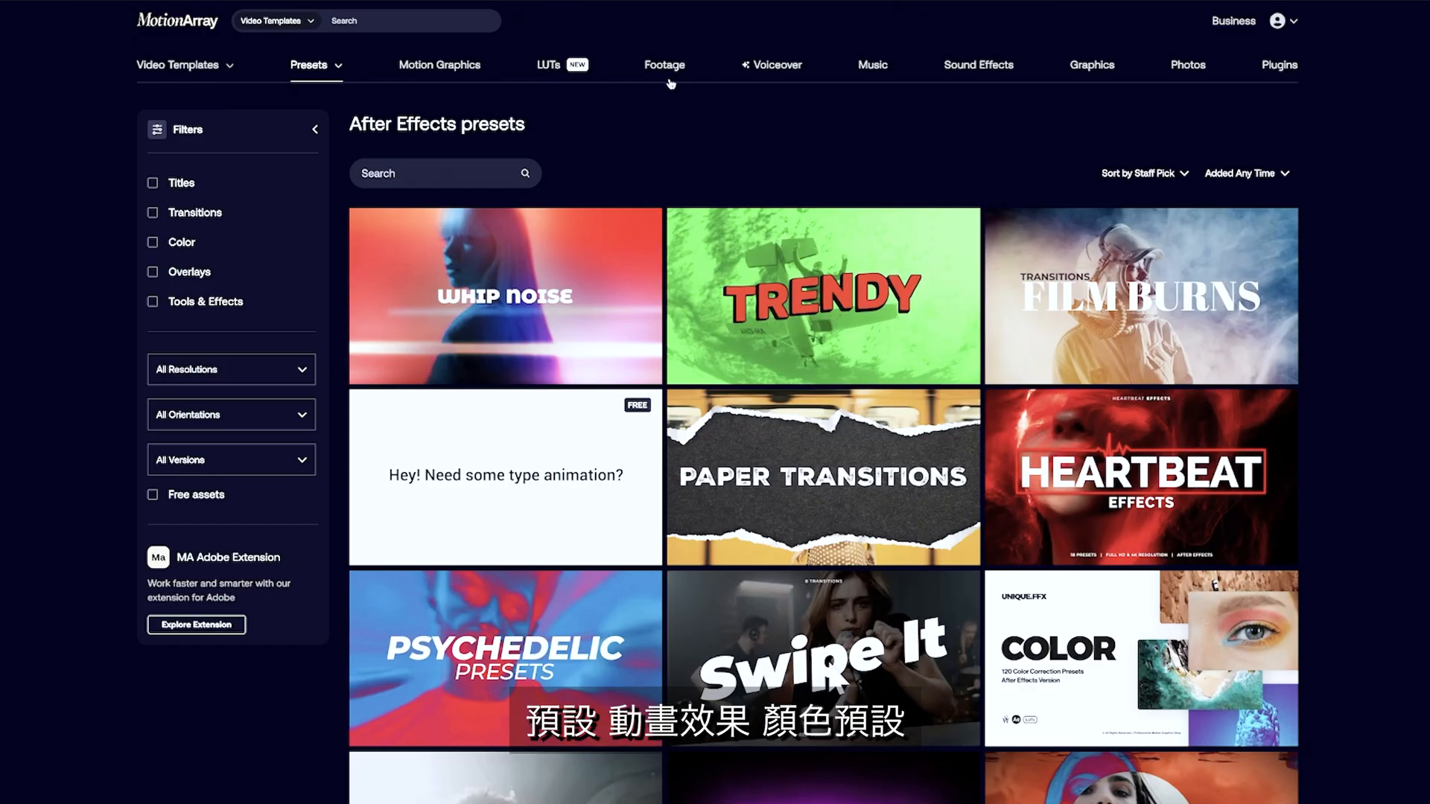
# Step: Browse the motion graphics, the After Effects video templates and the After Effects presets
pyautogui.click(470, 74)
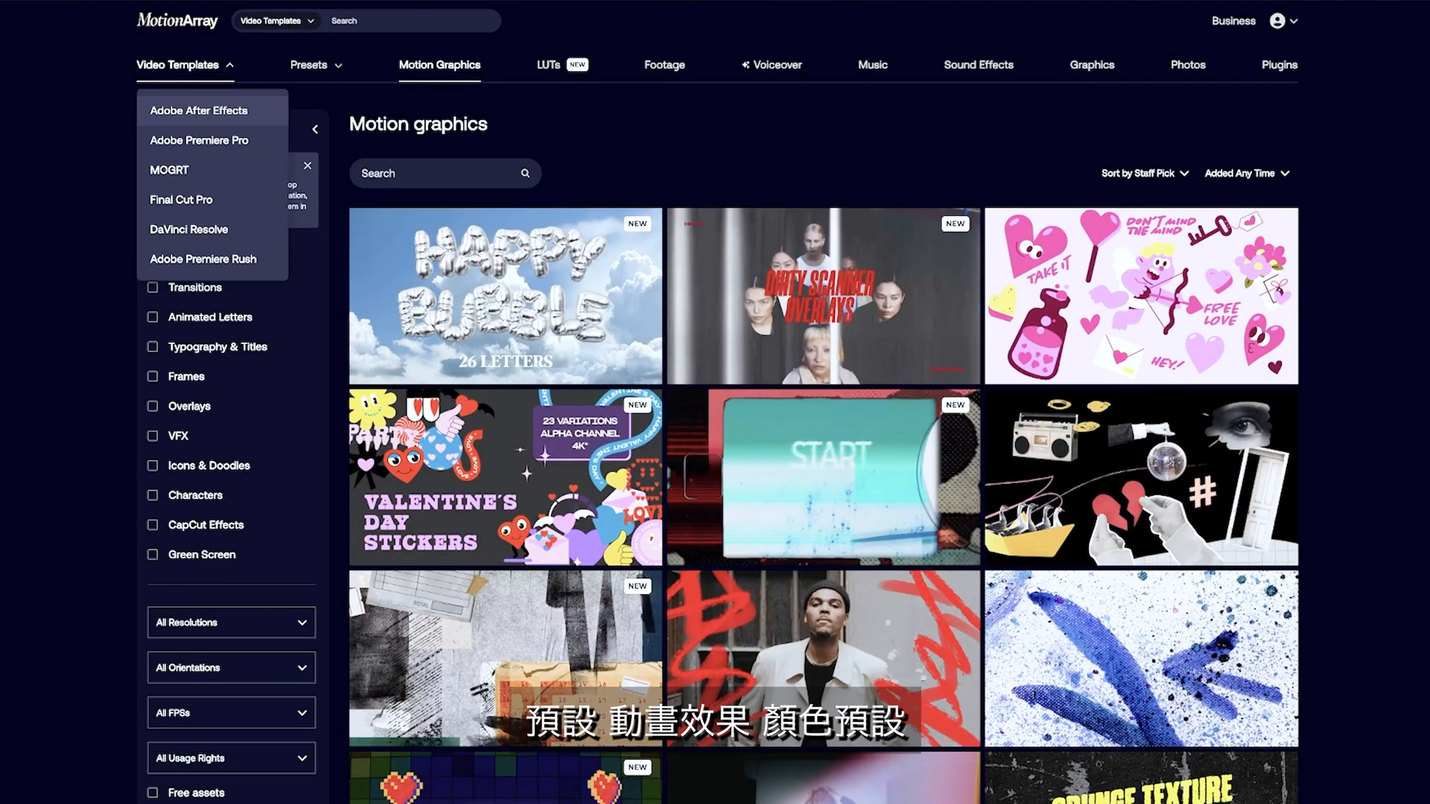
pyautogui.click(199, 111)
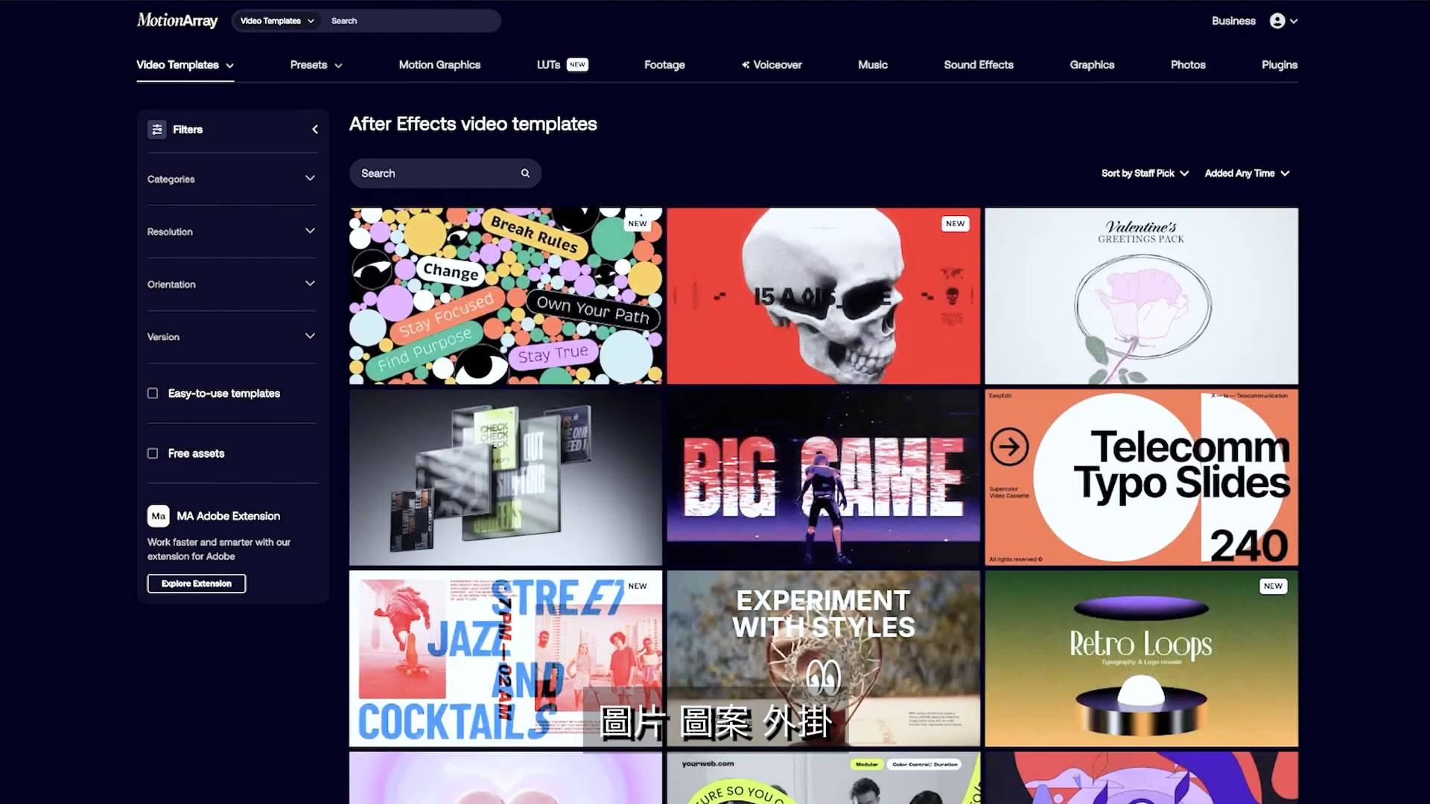
pyautogui.scroll(-1, 824, 447)
pyautogui.scroll(-1, 824, 447)
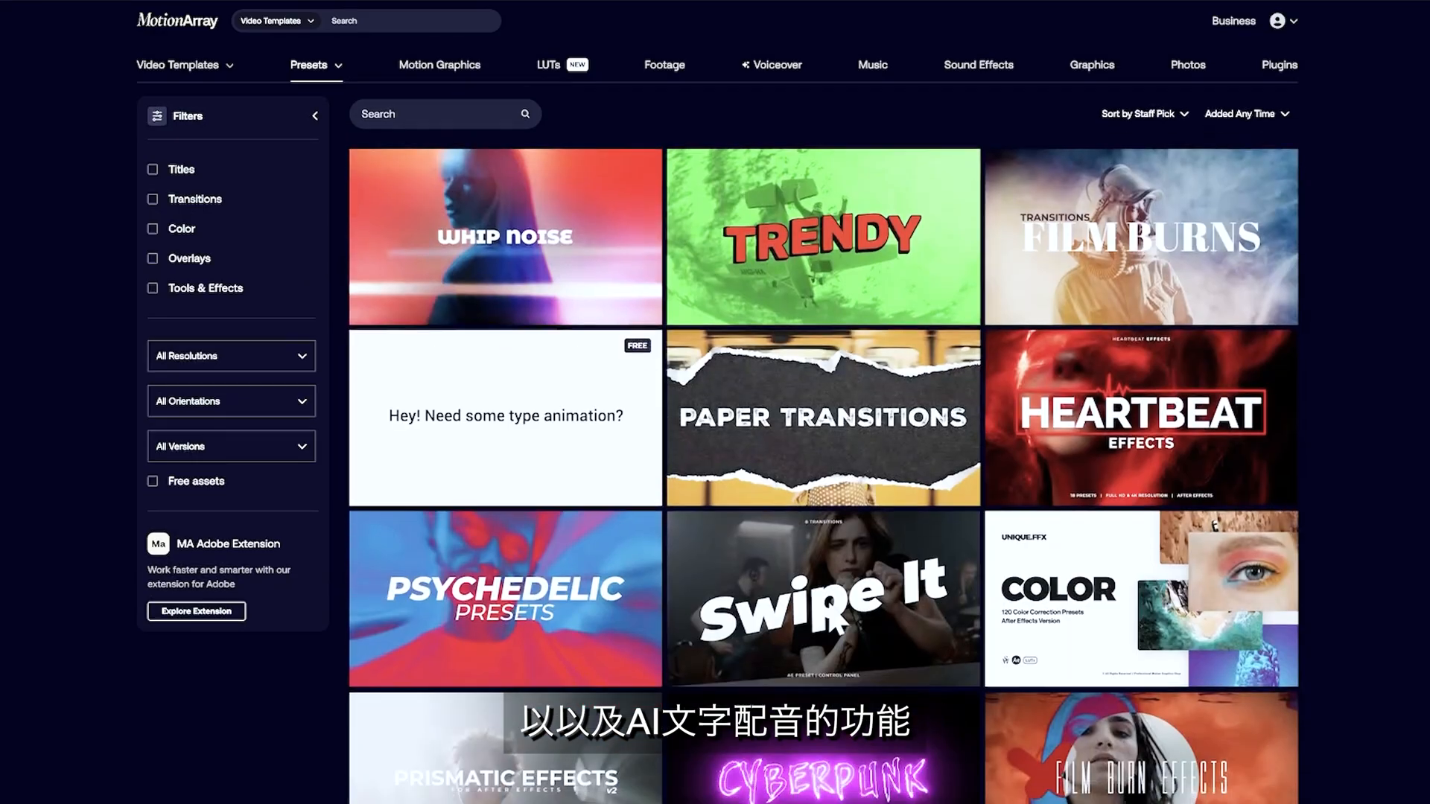
pyautogui.scroll(-2, 835, 467)
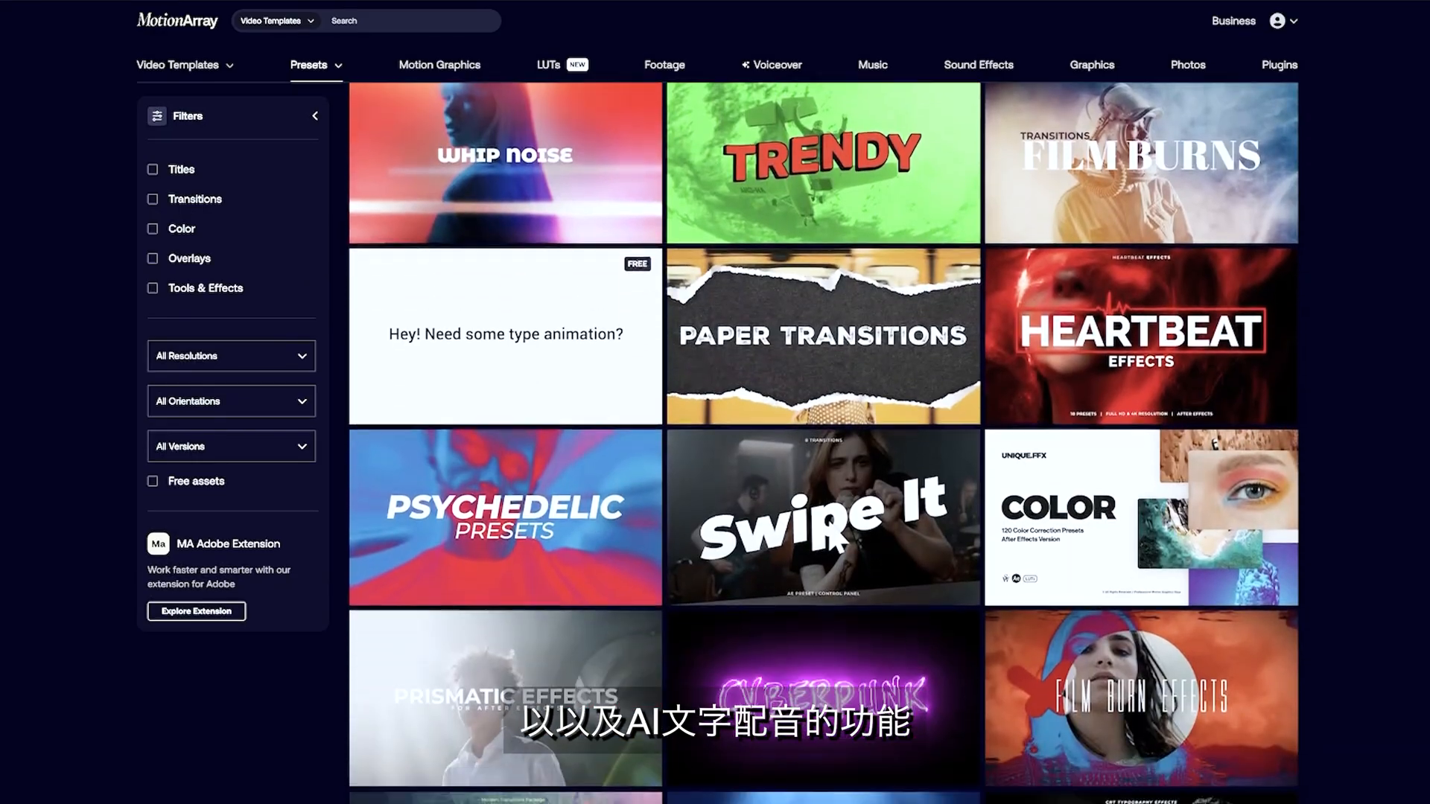
pyautogui.scroll(-1, 824, 447)
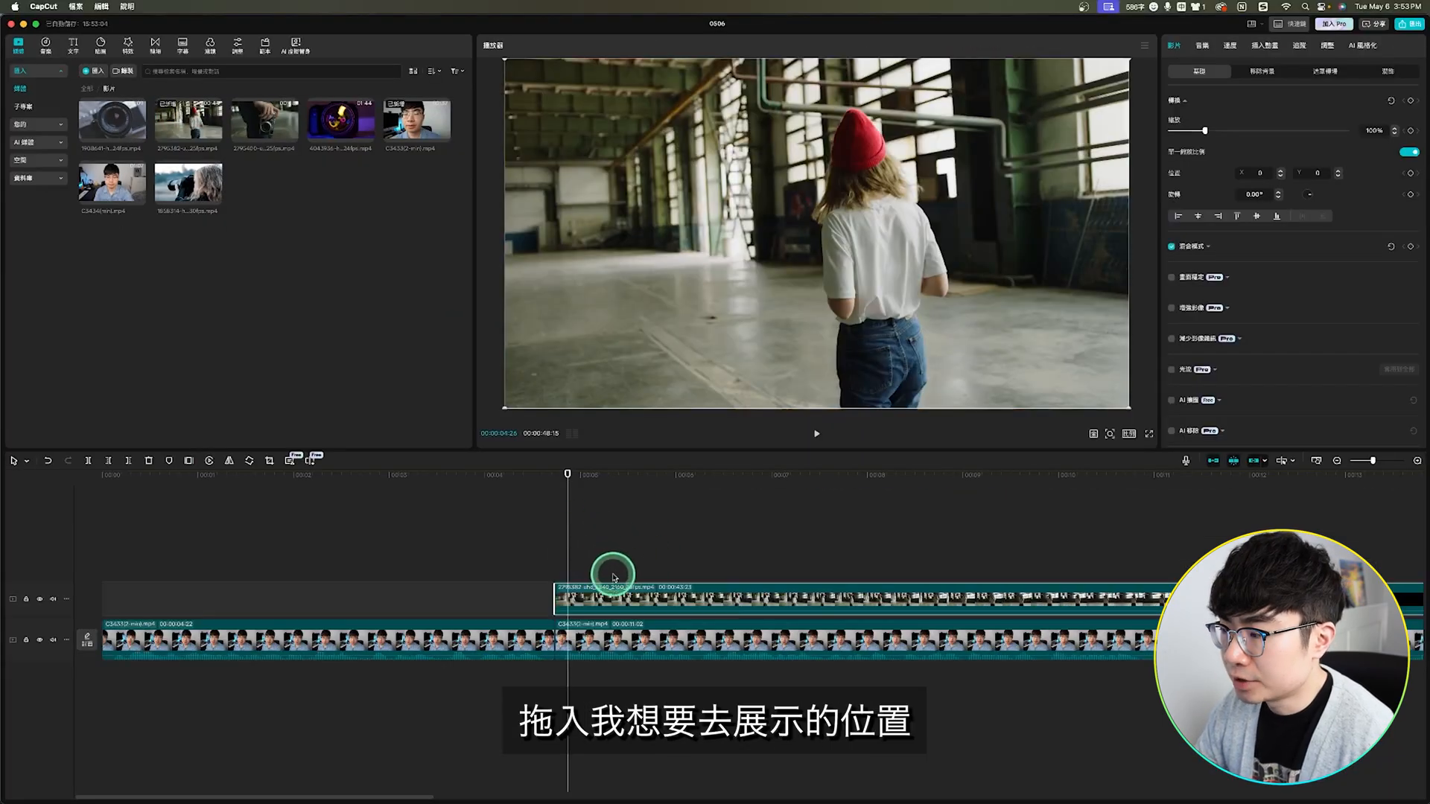
# Step: In CapCut, preview the red-beanie woman B-roll, place it above the second talking-head clip and trim it to 00:00:04:04
pyautogui.hscroll(2, 593, 575)
pyautogui.moveTo(588, 598); pyautogui.dragTo(453, 598)
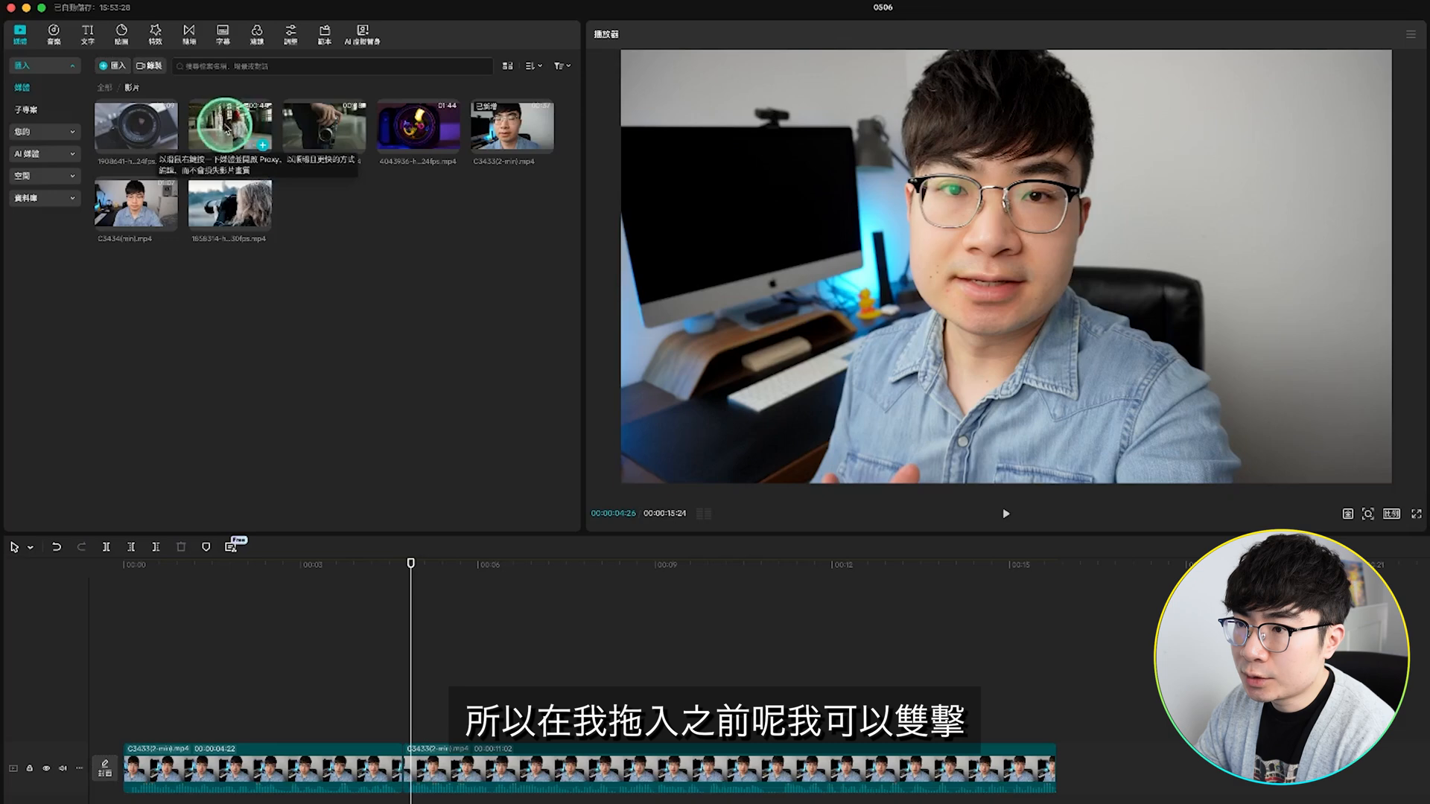
pyautogui.doubleClick(193, 125)
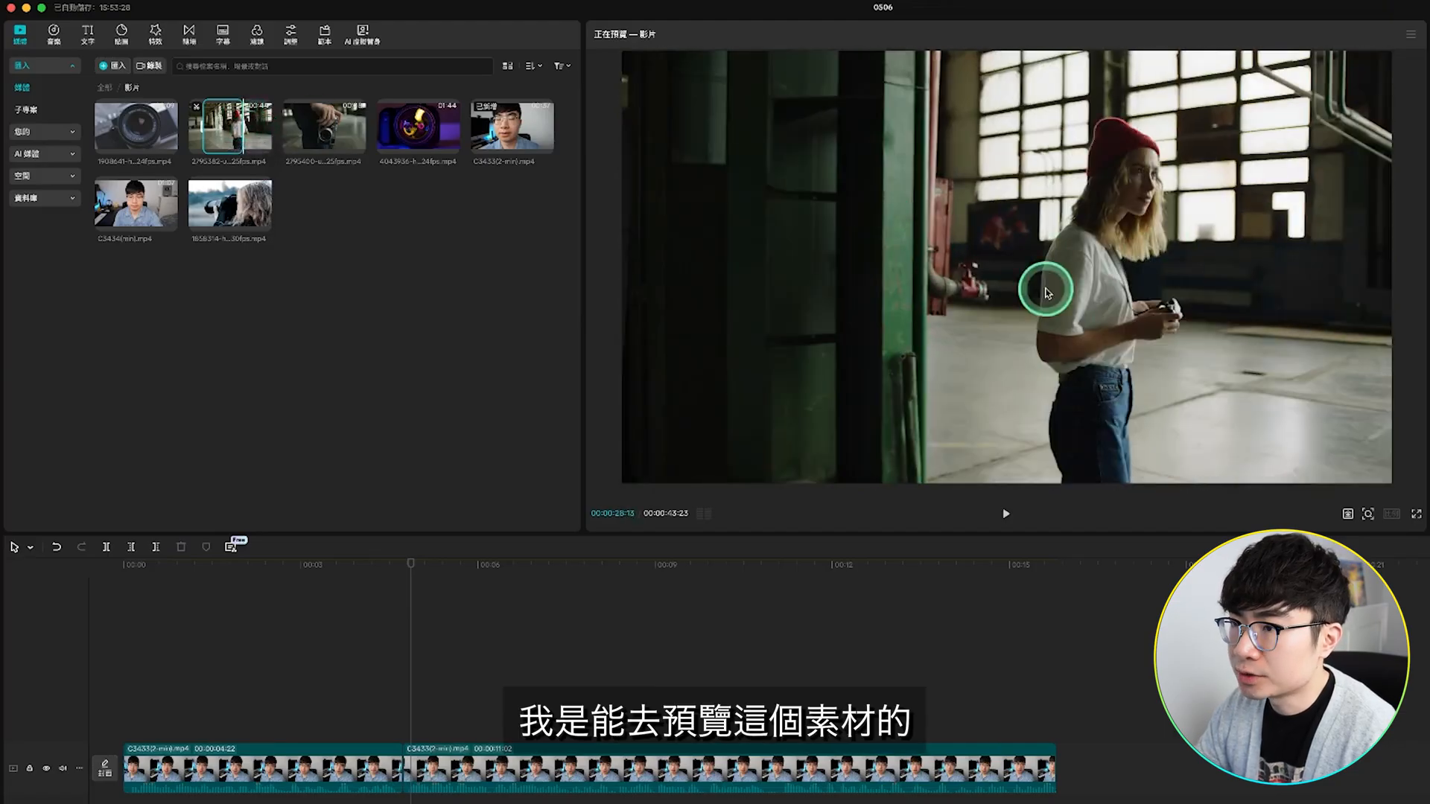
pyautogui.moveTo(223, 128); pyautogui.dragTo(401, 675)
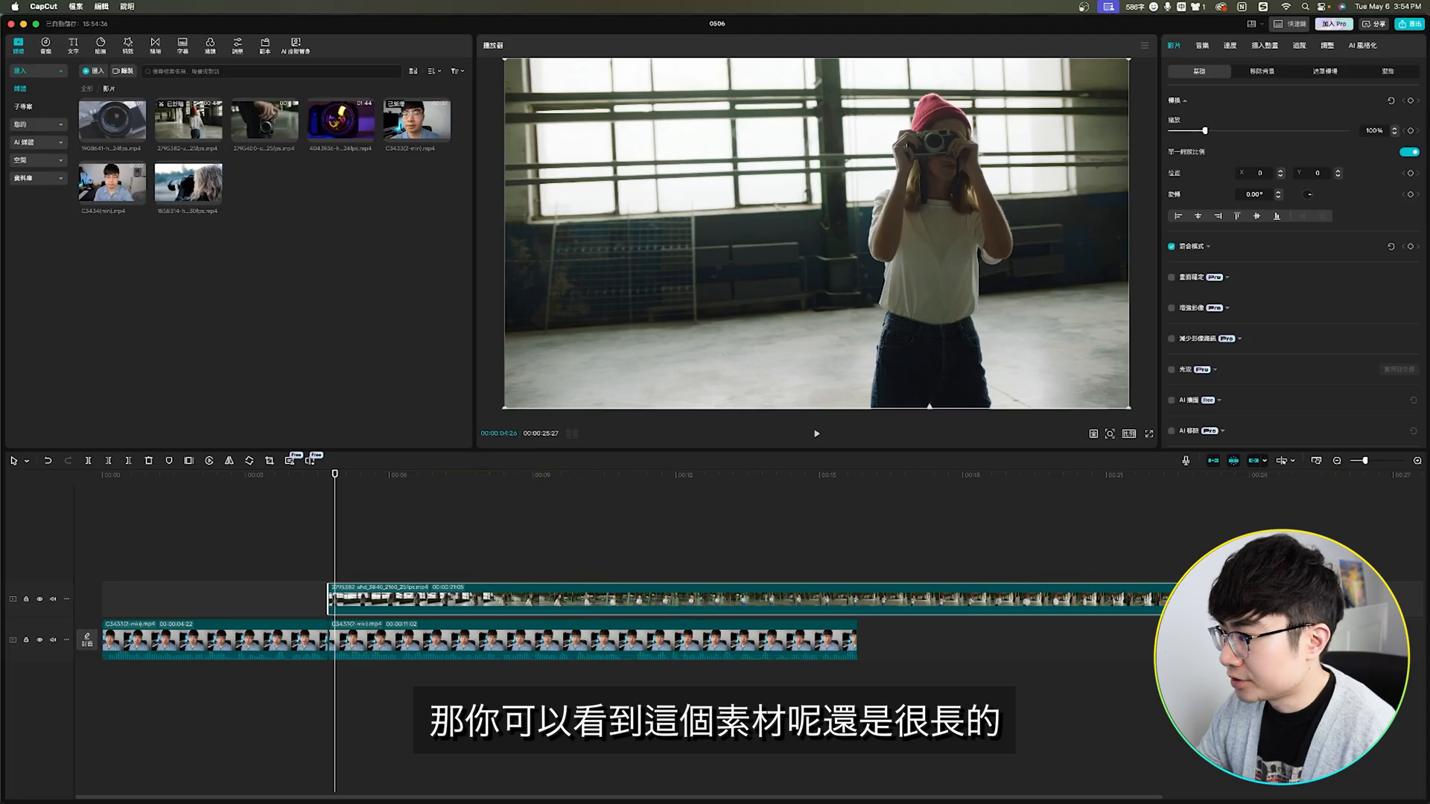
pyautogui.moveTo(1169, 599); pyautogui.dragTo(527, 595)
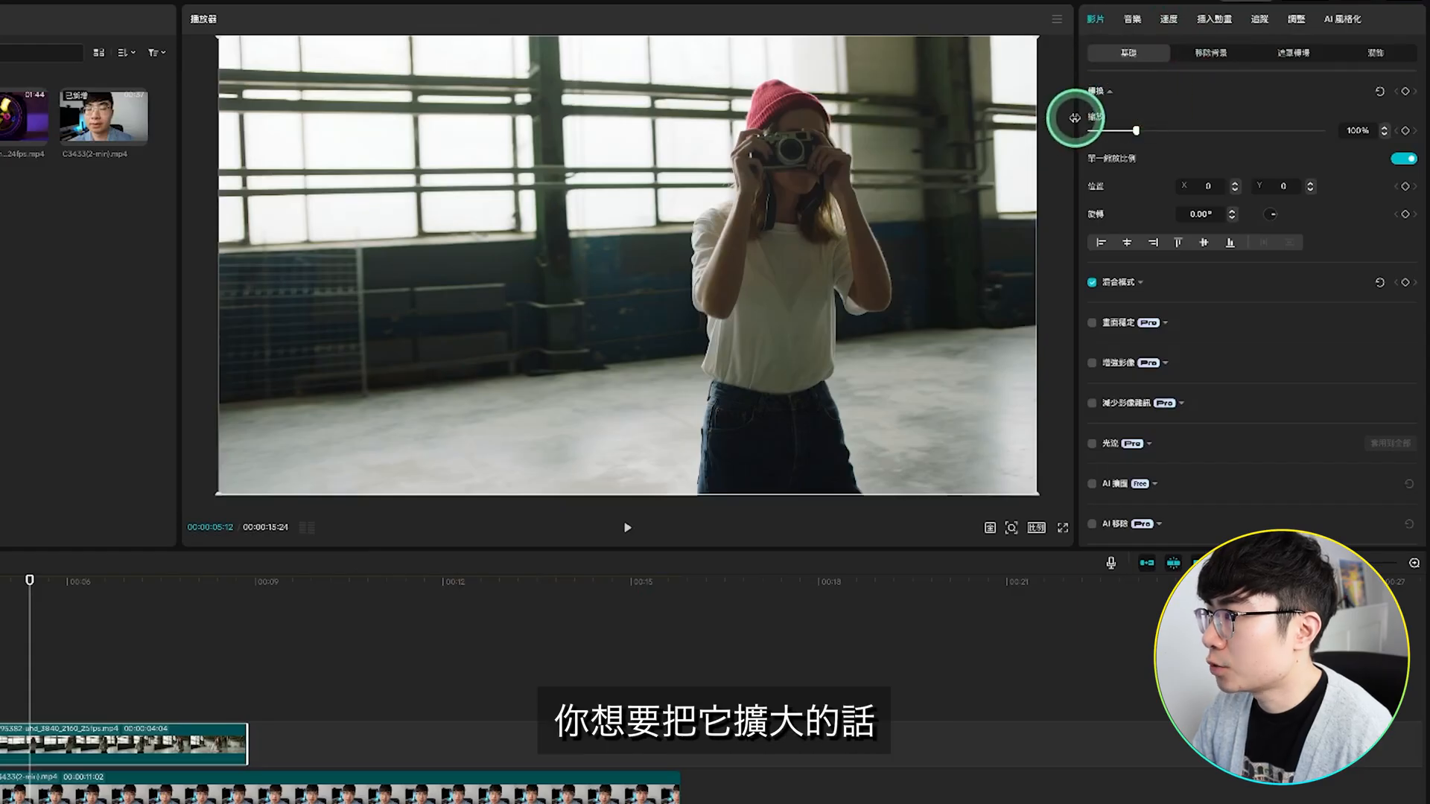
# Step: Widen the clip settings area beside the preview to give its adjustment sliders more room
pyautogui.moveTo(1076, 117); pyautogui.dragTo(1078, 120)
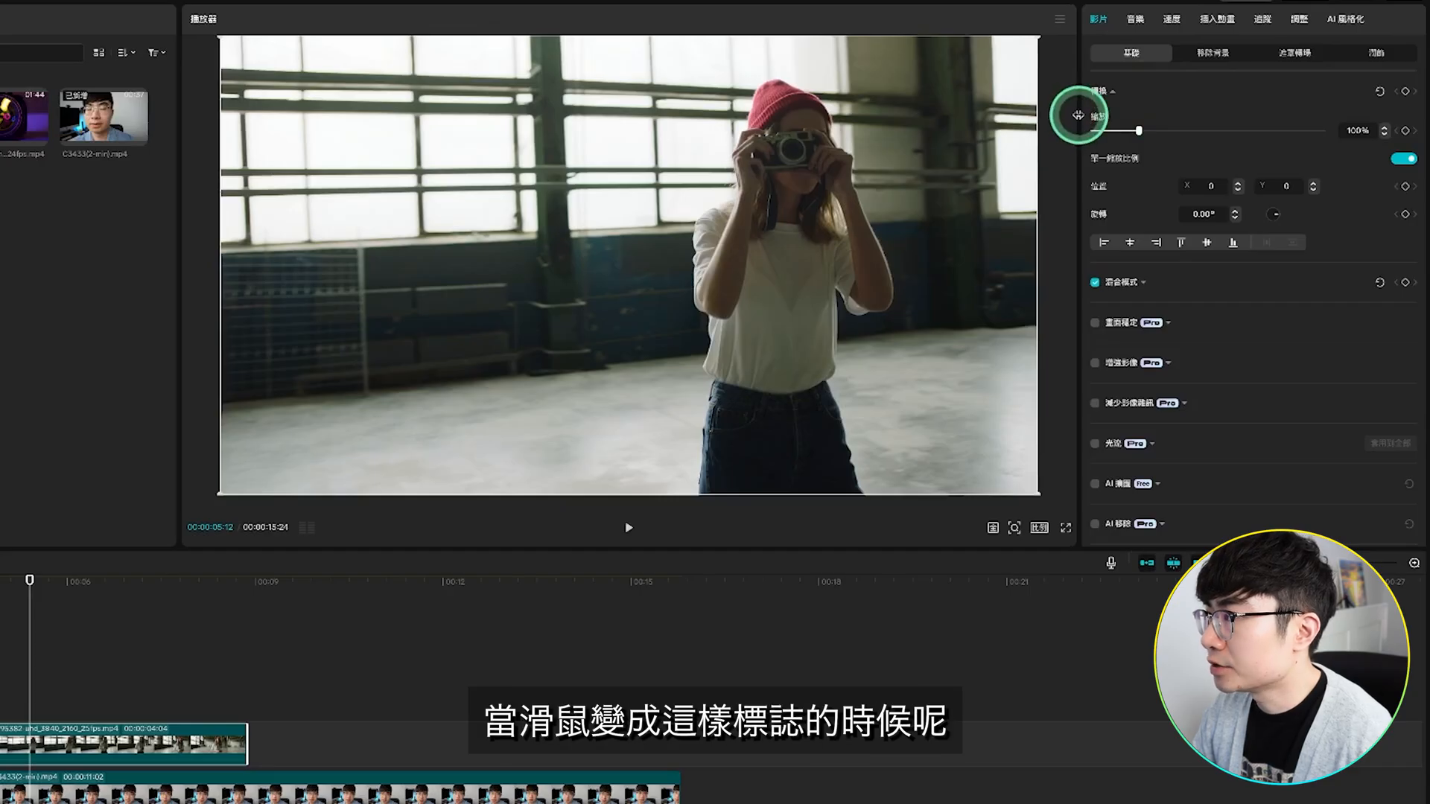
pyautogui.moveTo(1078, 114); pyautogui.dragTo(943, 122)
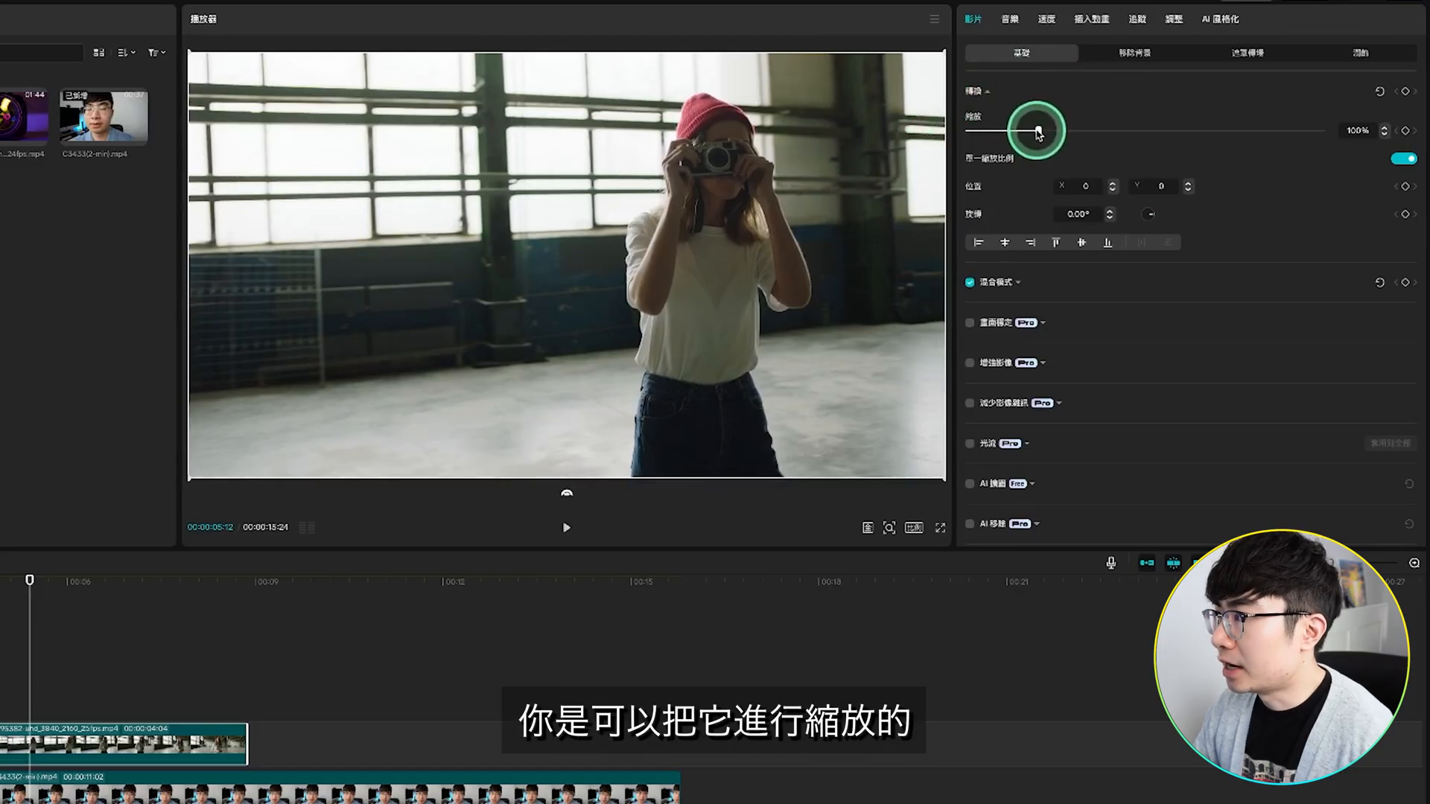
# Step: Try scaling the B-roll clip to 84% and 105%, and try adjusting its rotation
pyautogui.moveTo(1040, 131)
pyautogui.mouseDown()
pyautogui.moveTo(1059, 129)
pyautogui.moveTo(1025, 128)
pyautogui.mouseUp()
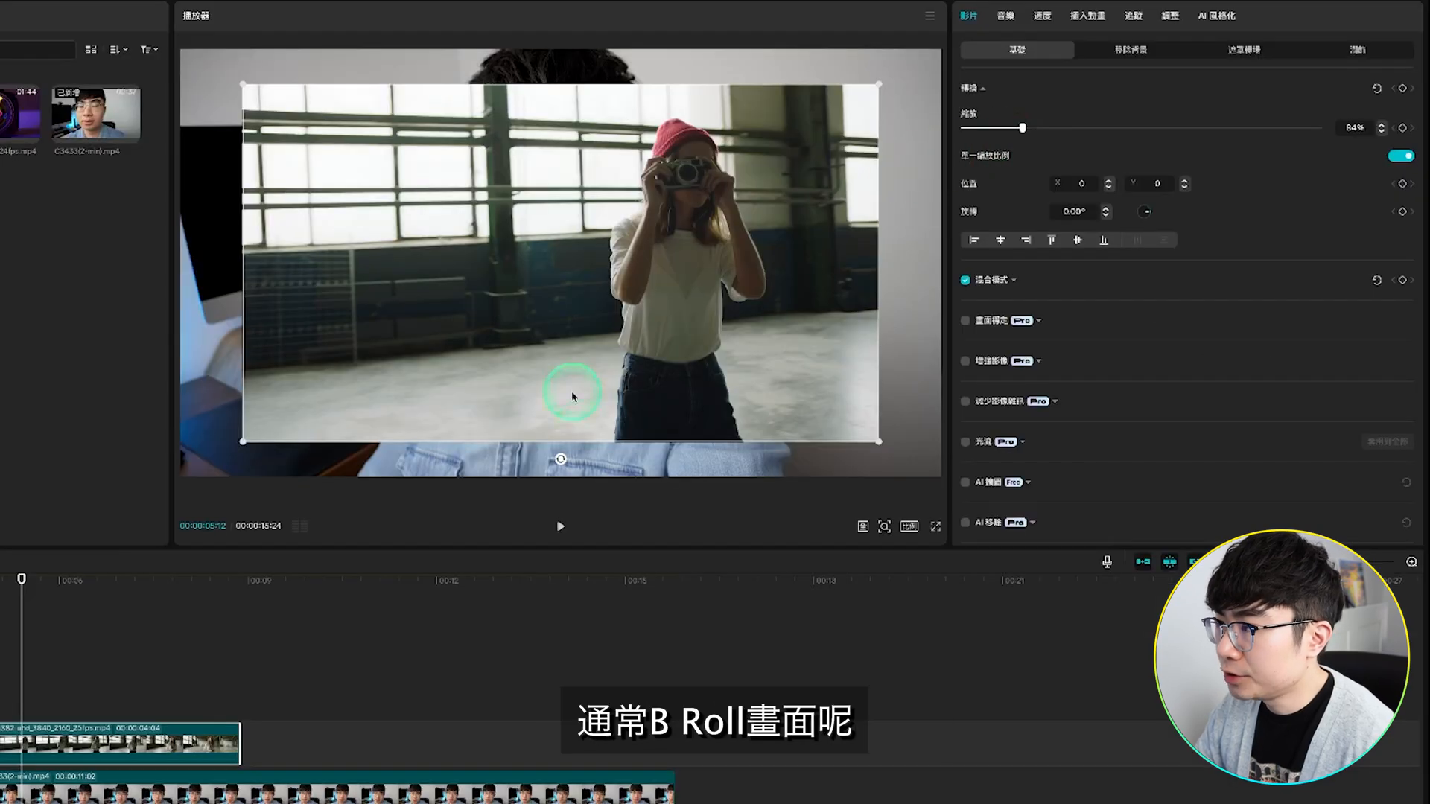
pyautogui.moveTo(1024, 129); pyautogui.dragTo(1038, 128)
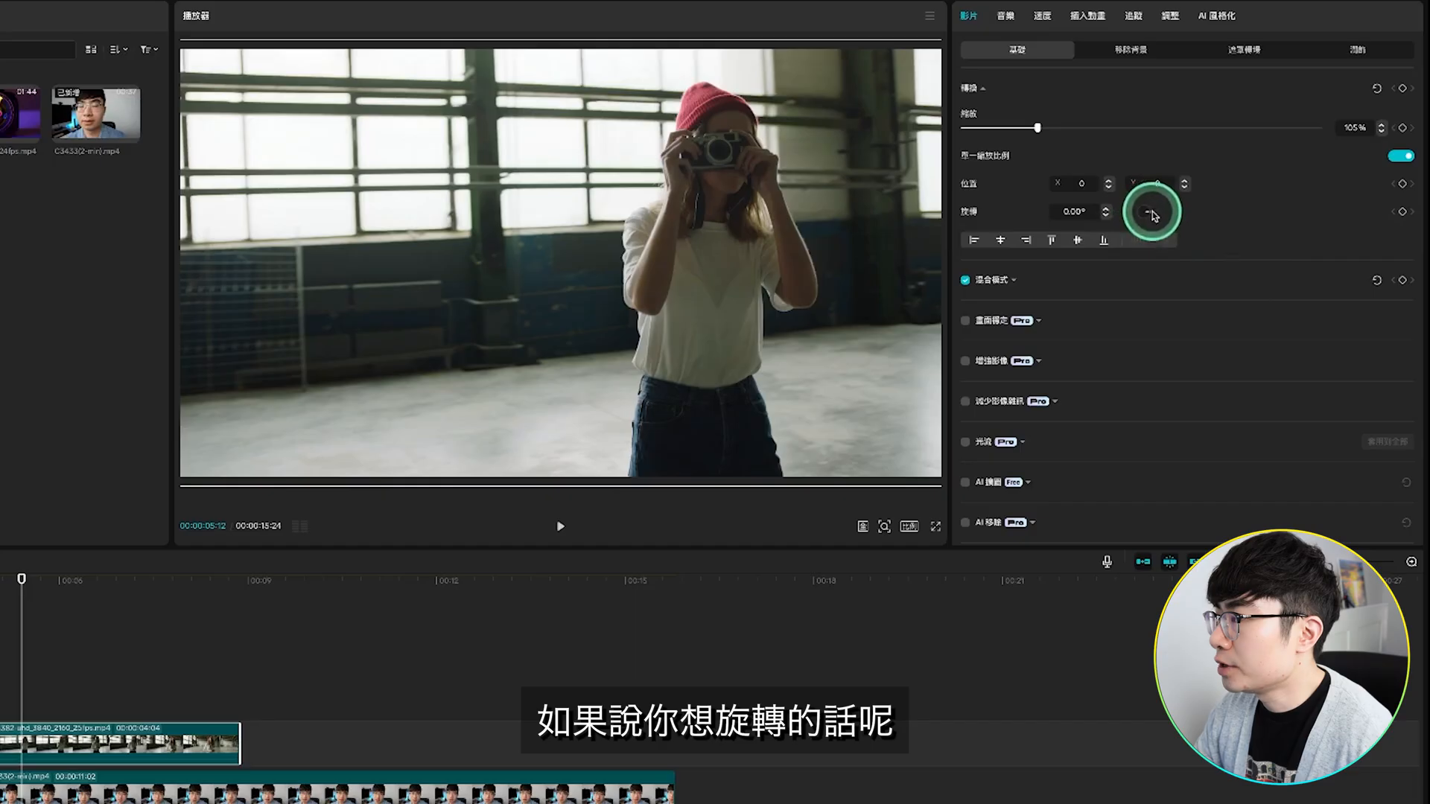
pyautogui.moveTo(1150, 216)
pyautogui.mouseDown()
pyautogui.moveTo(1140, 210)
pyautogui.moveTo(1151, 216)
pyautogui.mouseUp()
# Step: Try the 疊加 and 提亮 blend modes and 57% opacity on the B-roll clip, restoring 預設 mode and 100% opacity
pyautogui.click(1017, 281)
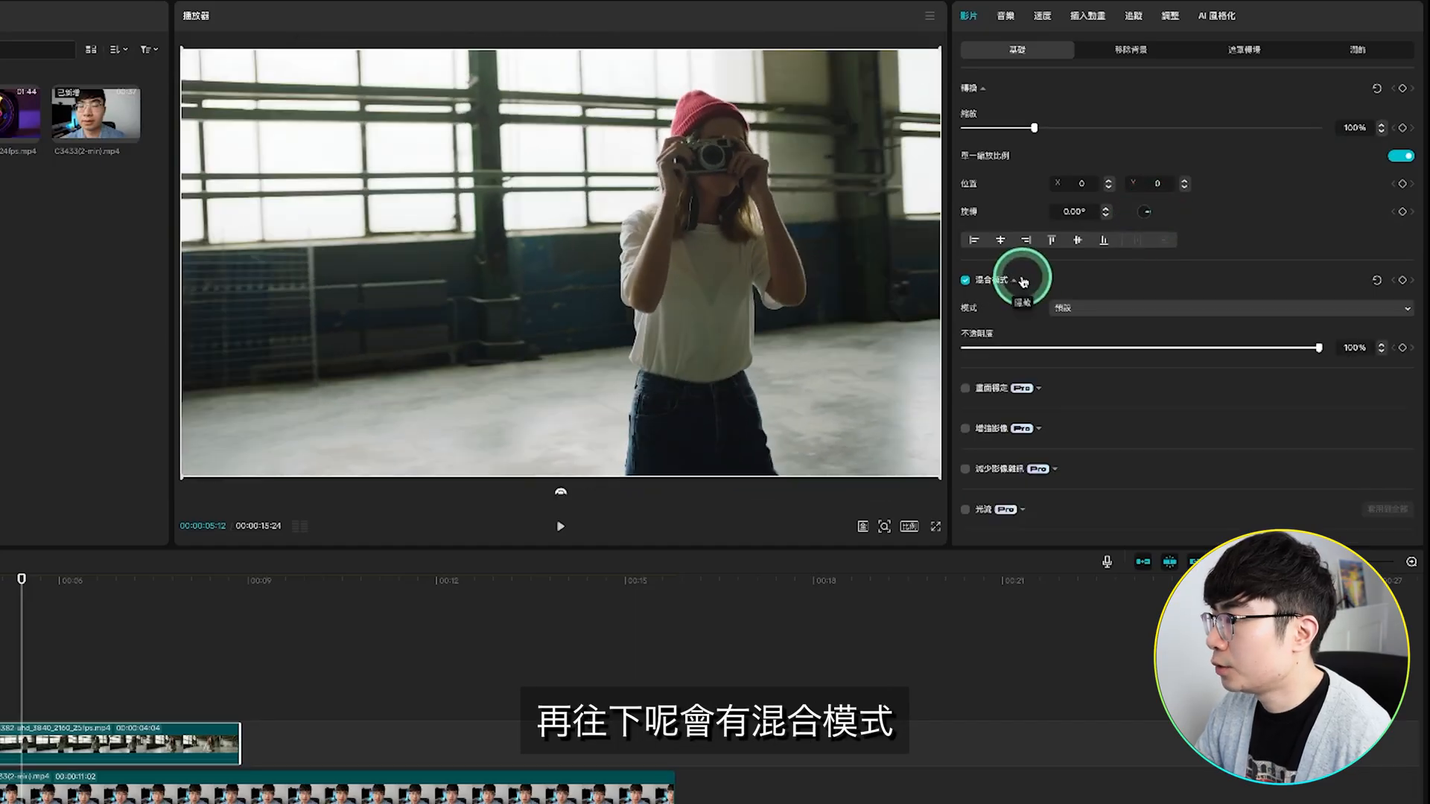
pyautogui.click(1215, 308)
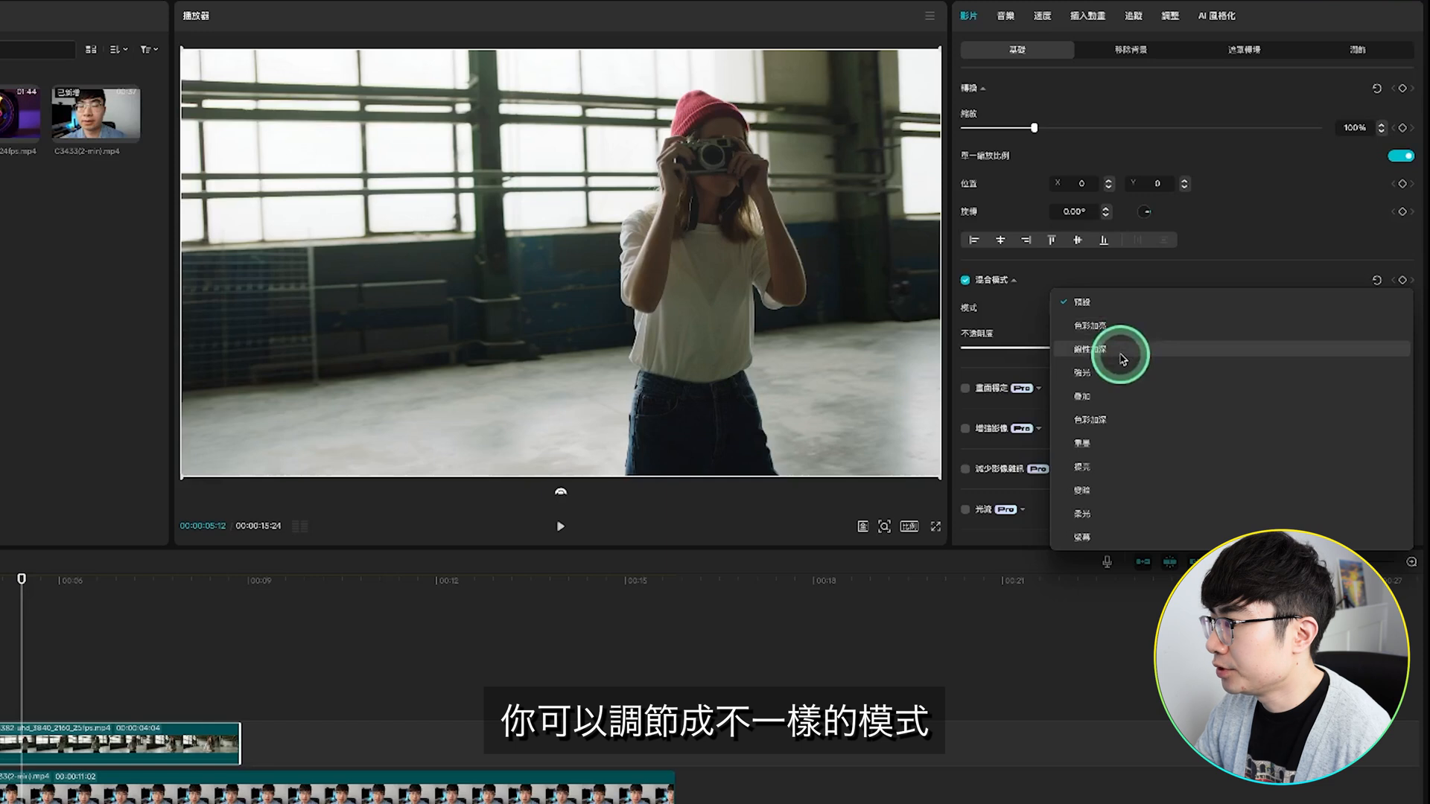
pyautogui.click(1122, 394)
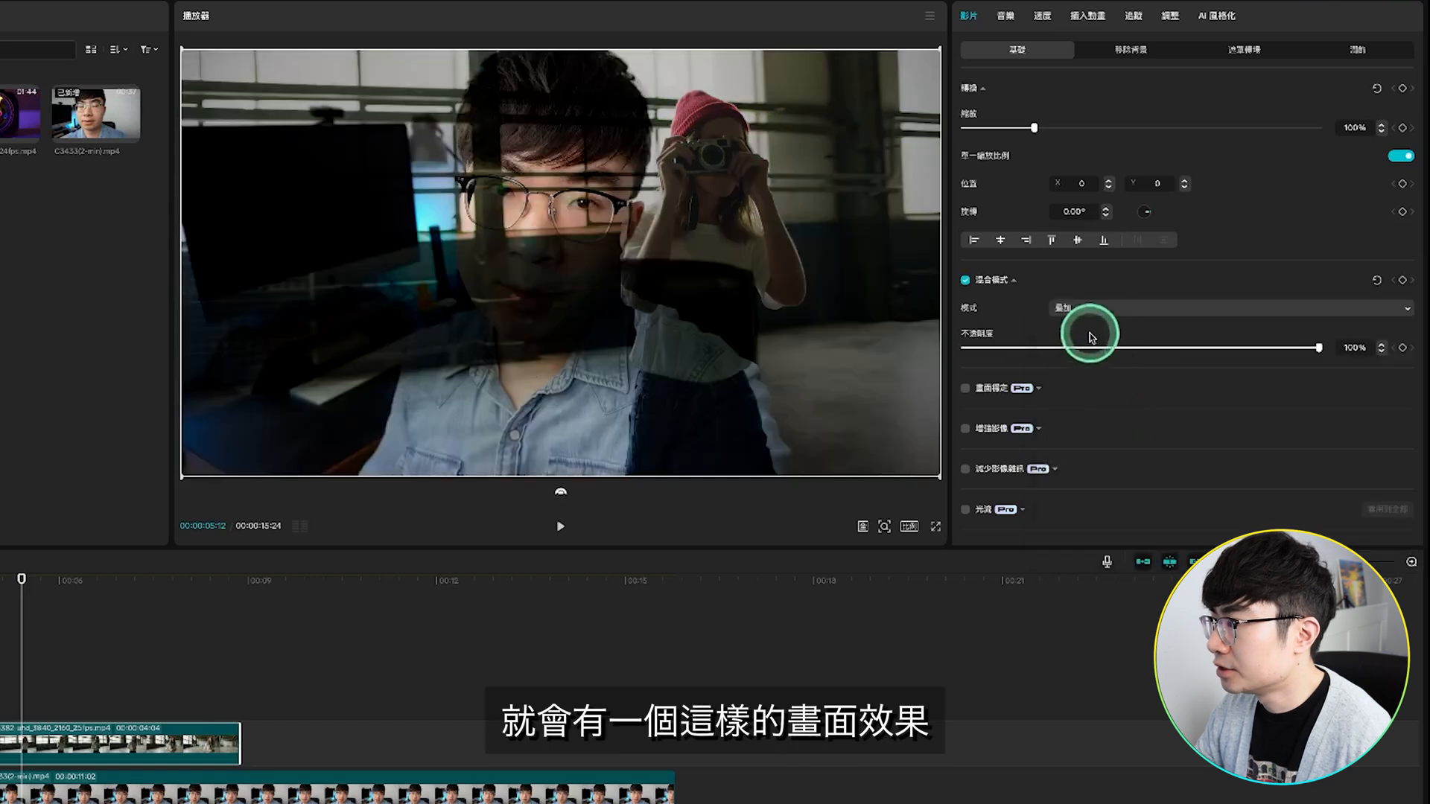
pyautogui.click(1129, 312)
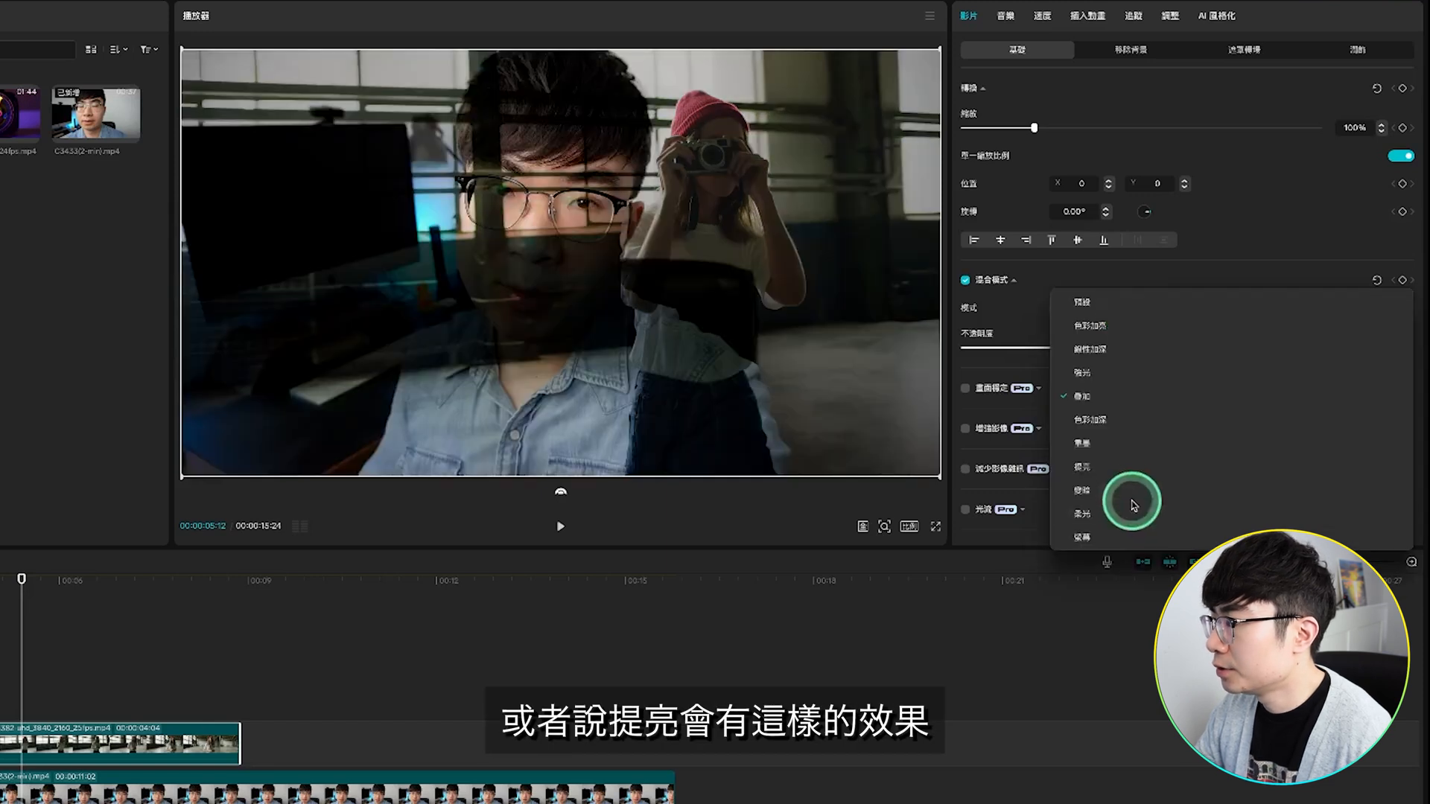
pyautogui.click(1130, 462)
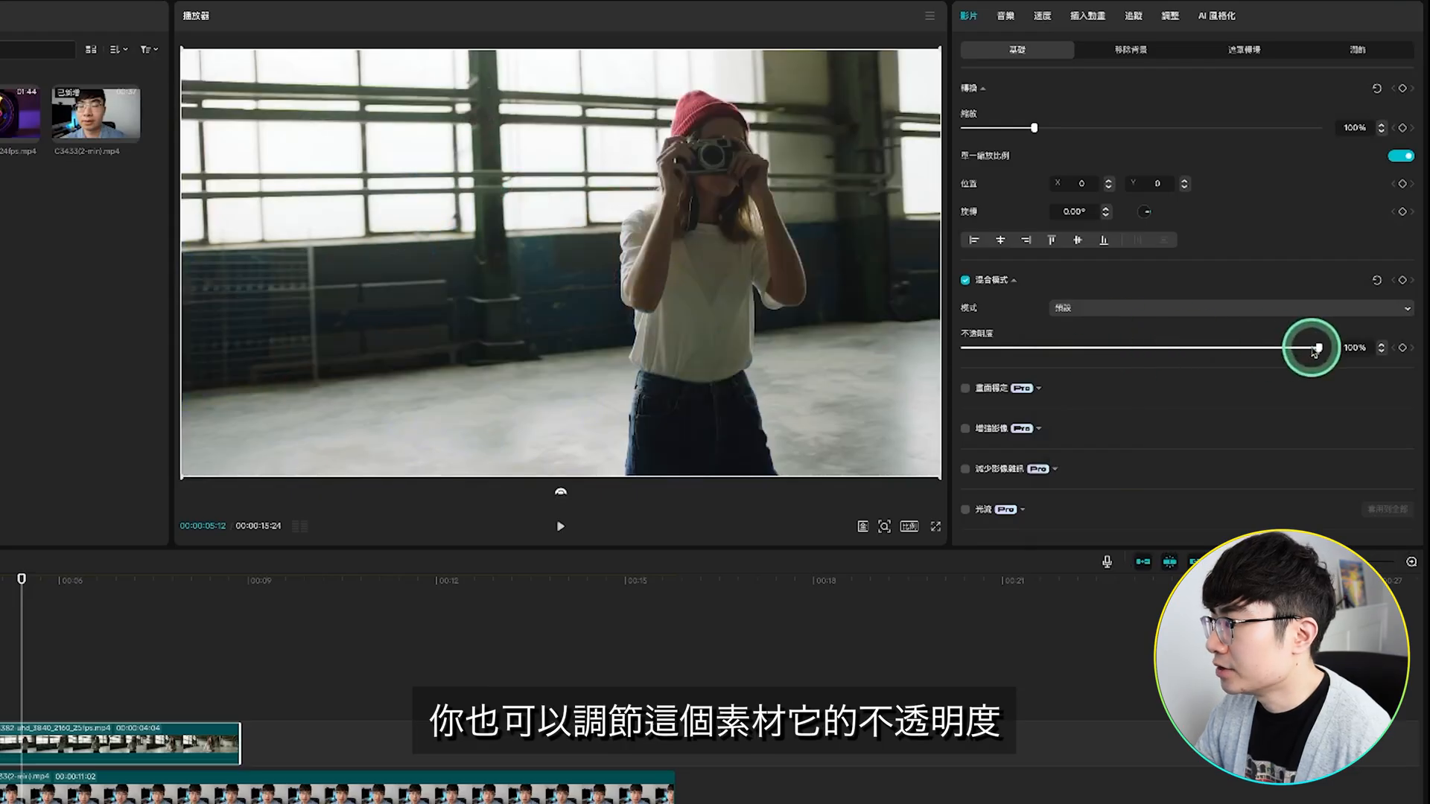
pyautogui.moveTo(1313, 350); pyautogui.dragTo(1166, 350)
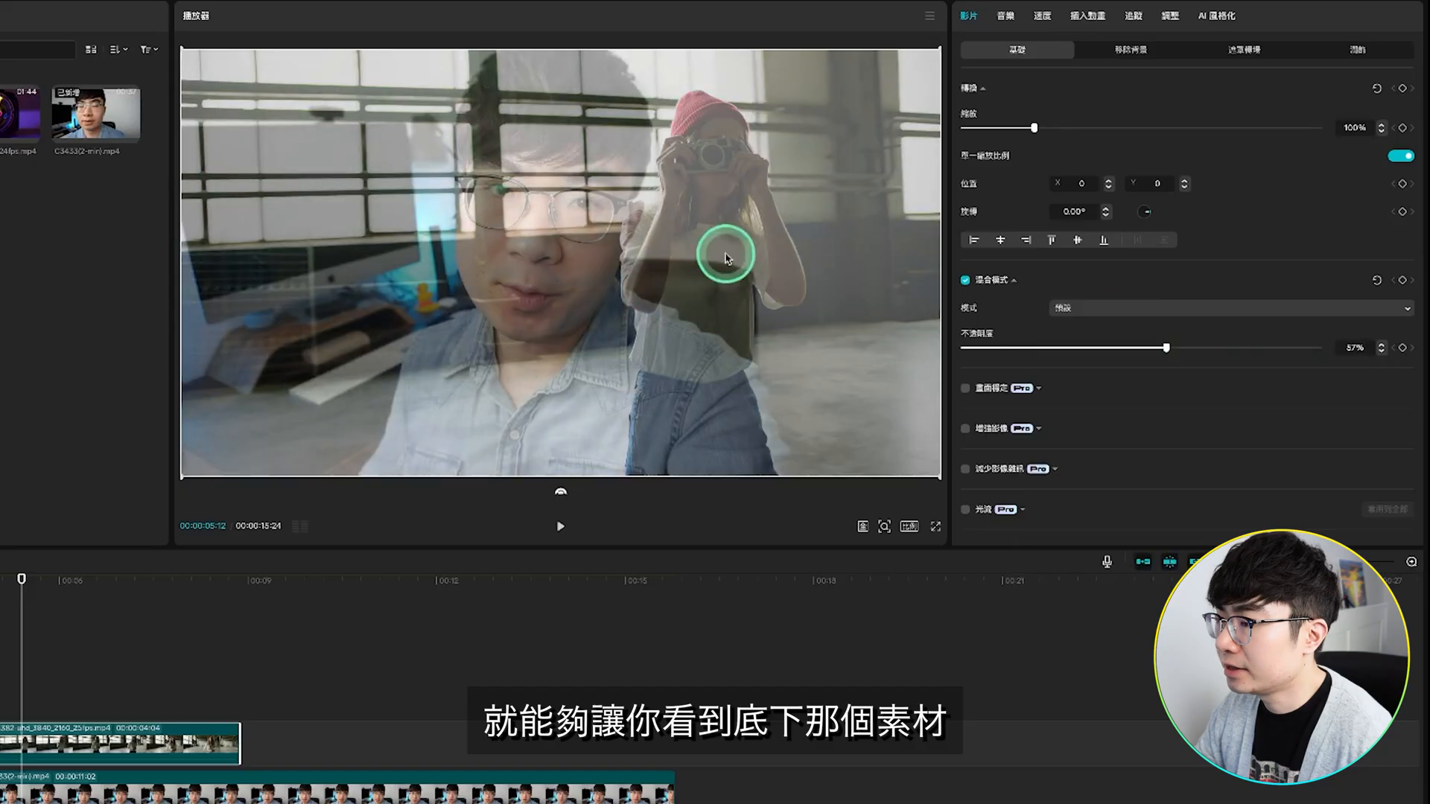
pyautogui.moveTo(1166, 347); pyautogui.dragTo(1321, 348)
# Step: Examine the Pro features offered in the B-roll clip's basic video settings
pyautogui.scroll(-4, 1229, 372)
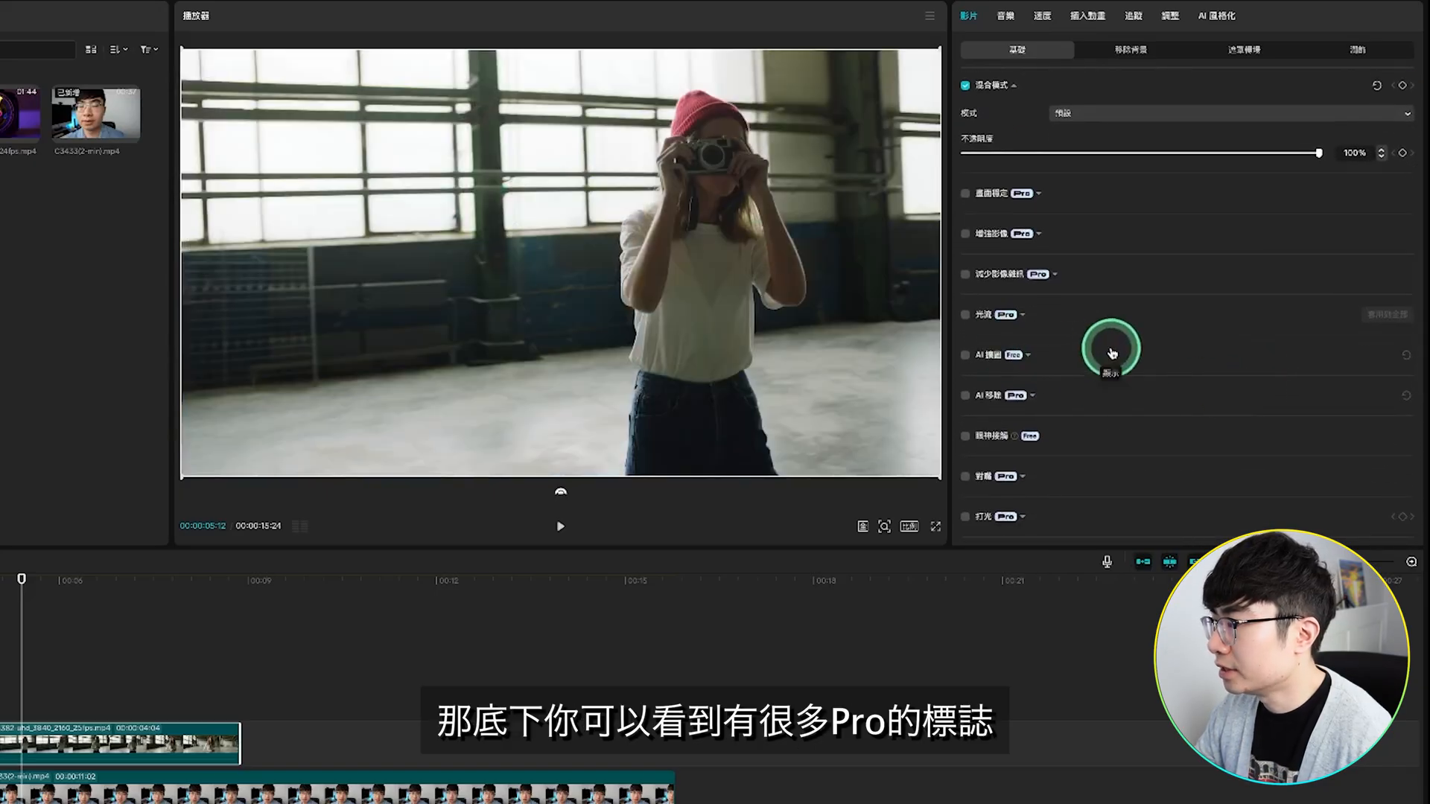
pyautogui.scroll(-1, 1175, 355)
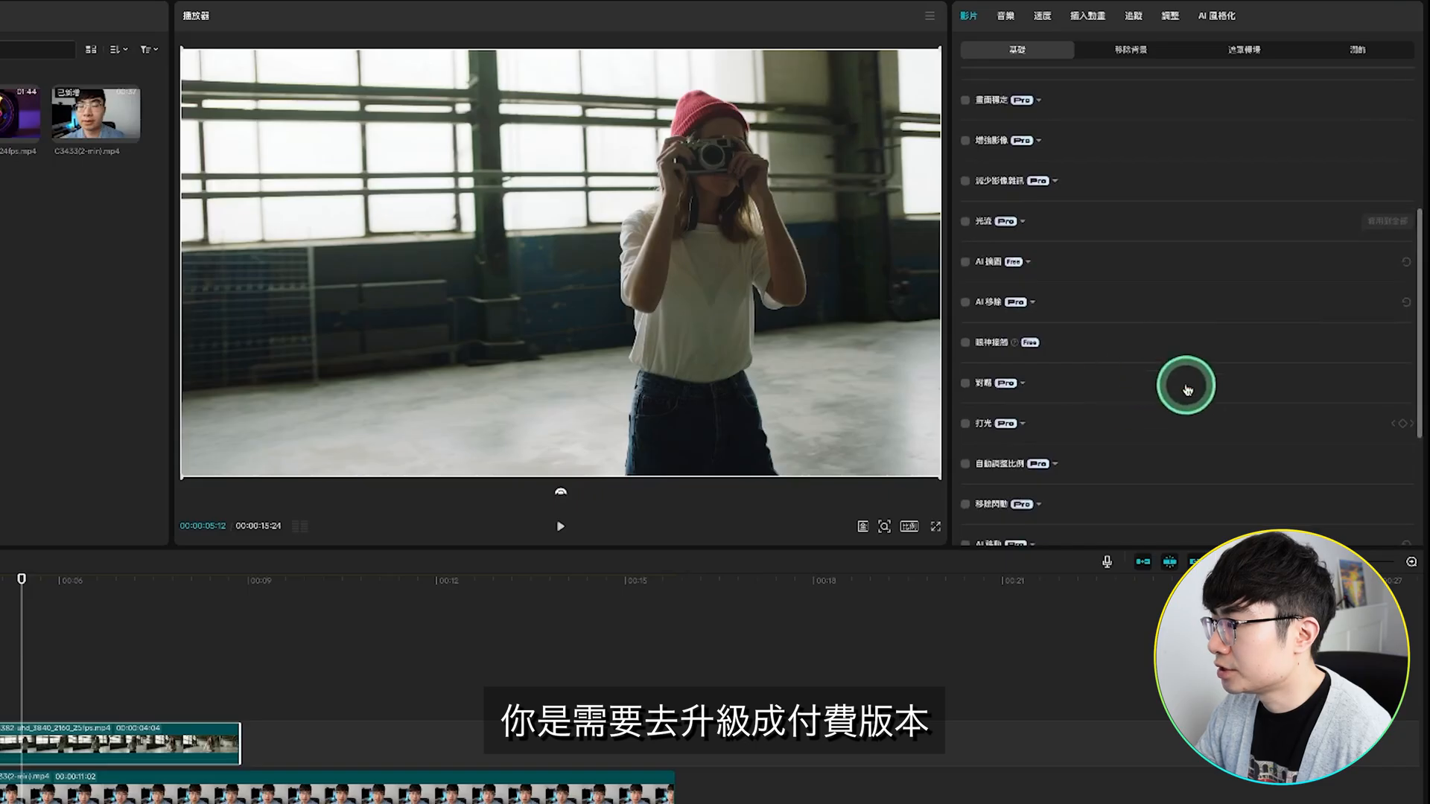
pyautogui.scroll(-3, 1173, 416)
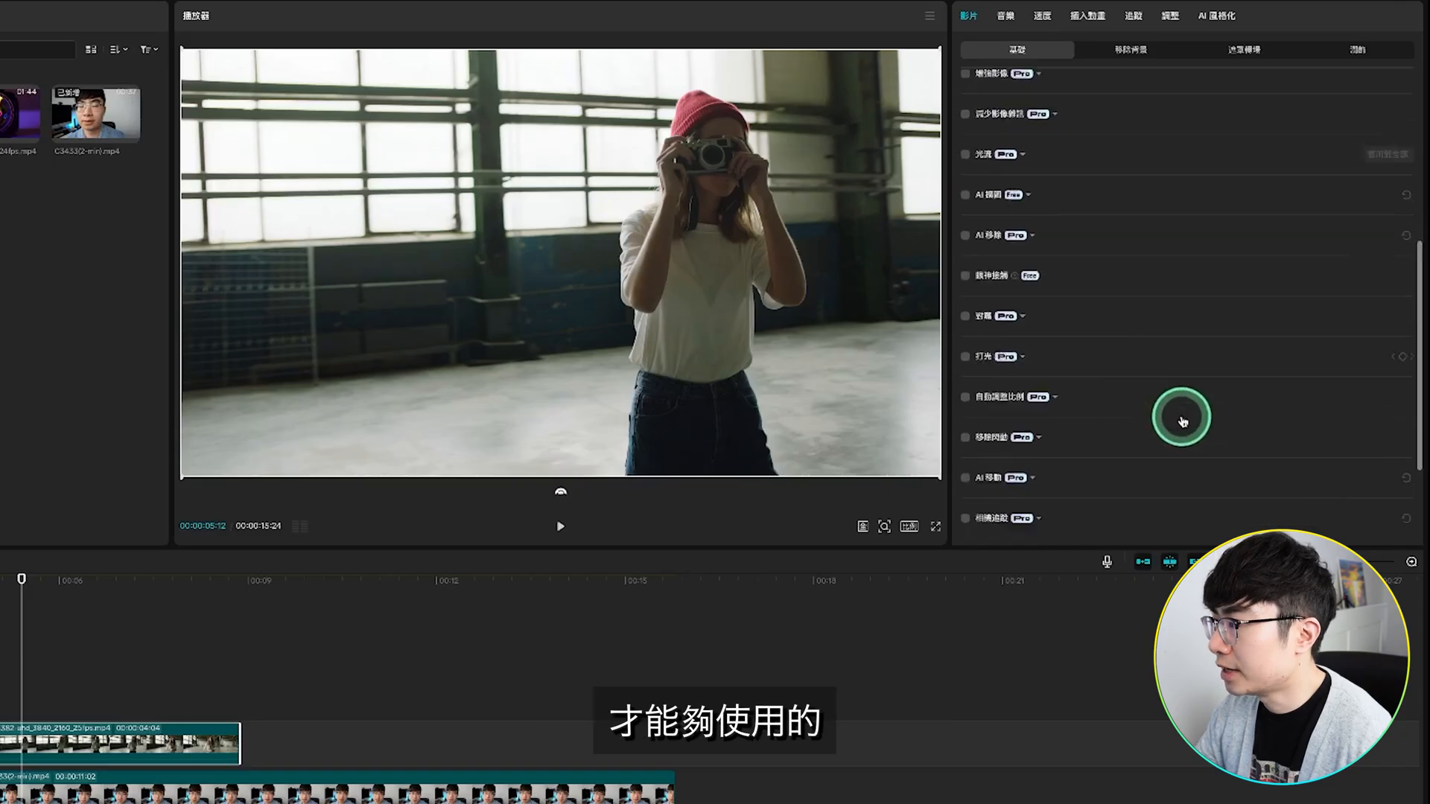
pyautogui.scroll(3, 1181, 419)
pyautogui.scroll(2, 1182, 421)
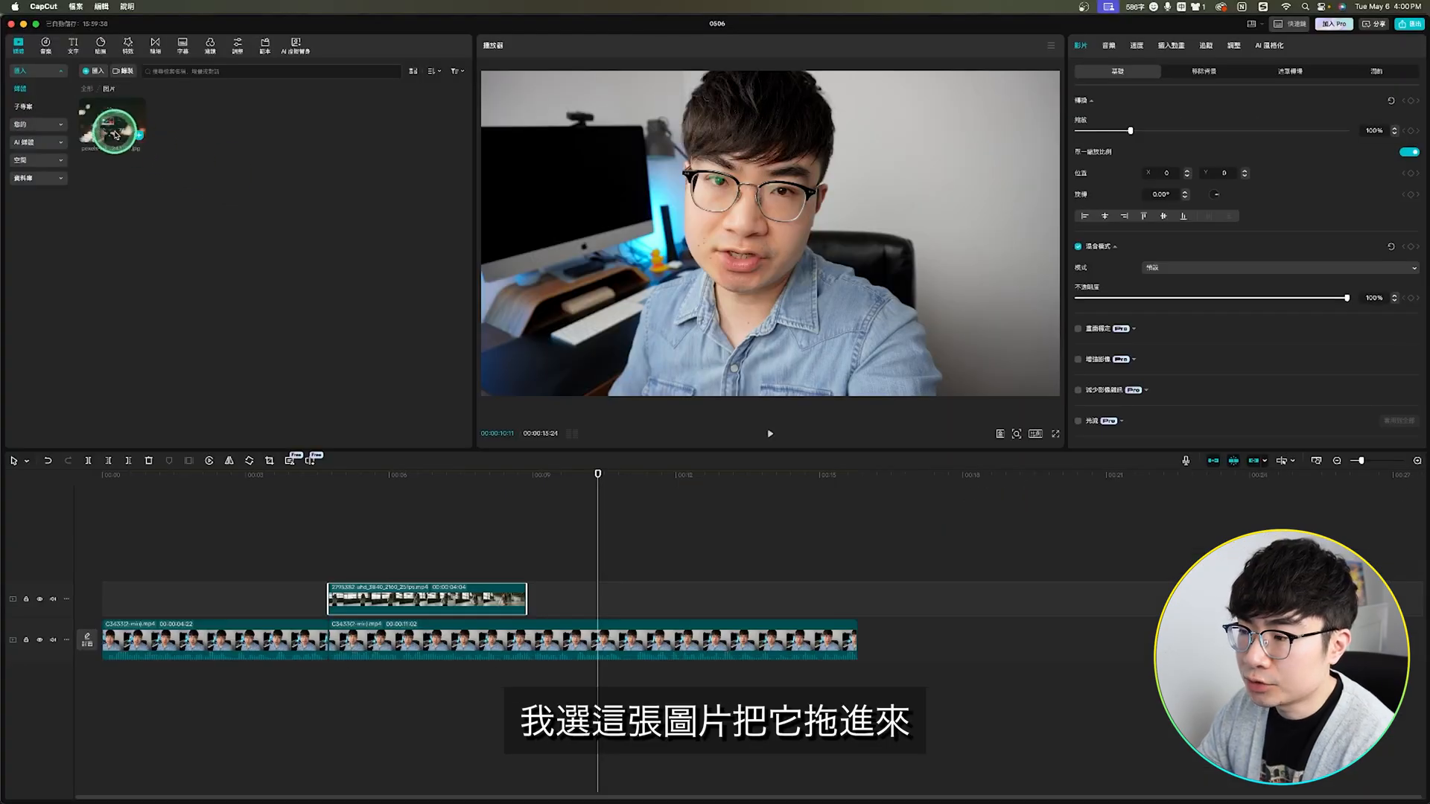
# Step: Place the camera photo above the second talking-head clip at about 00:00:10:00, shorten it, and set 123% scale and -8.78° rotation
pyautogui.moveTo(489, 414); pyautogui.dragTo(618, 596)
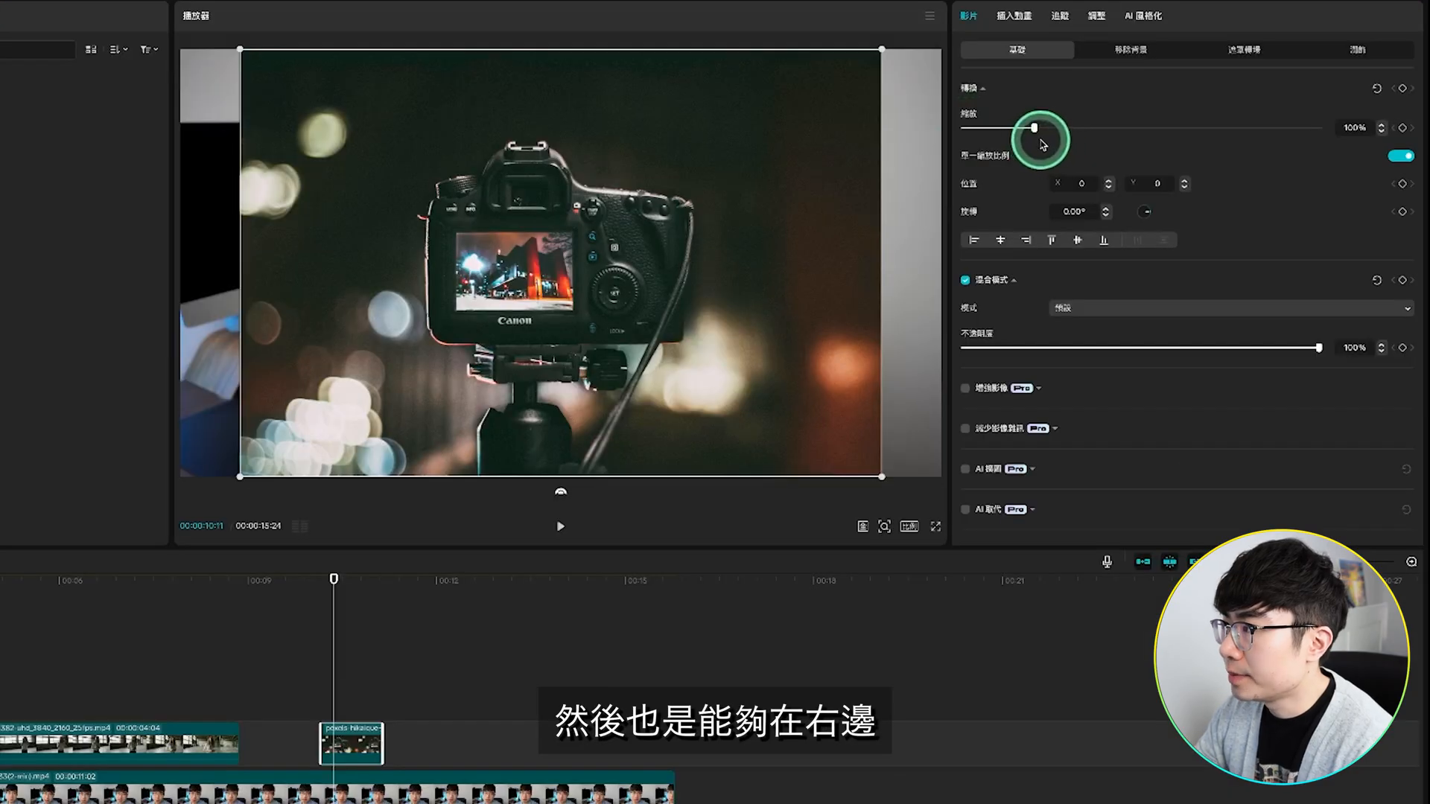
pyautogui.moveTo(1041, 142)
pyautogui.mouseDown()
pyautogui.moveTo(1032, 129)
pyautogui.moveTo(1050, 129)
pyautogui.mouseUp()
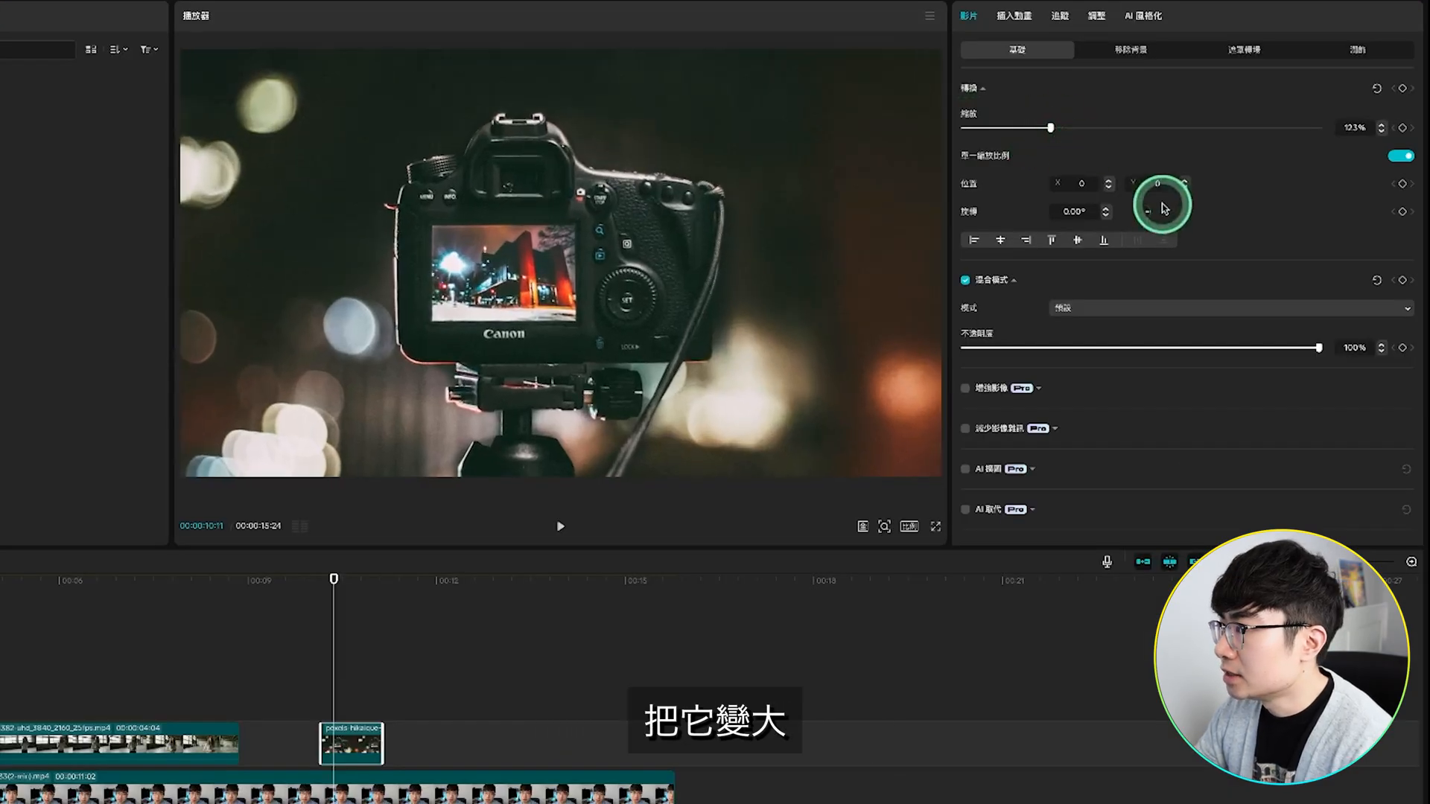
pyautogui.moveTo(1151, 213); pyautogui.dragTo(1154, 213)
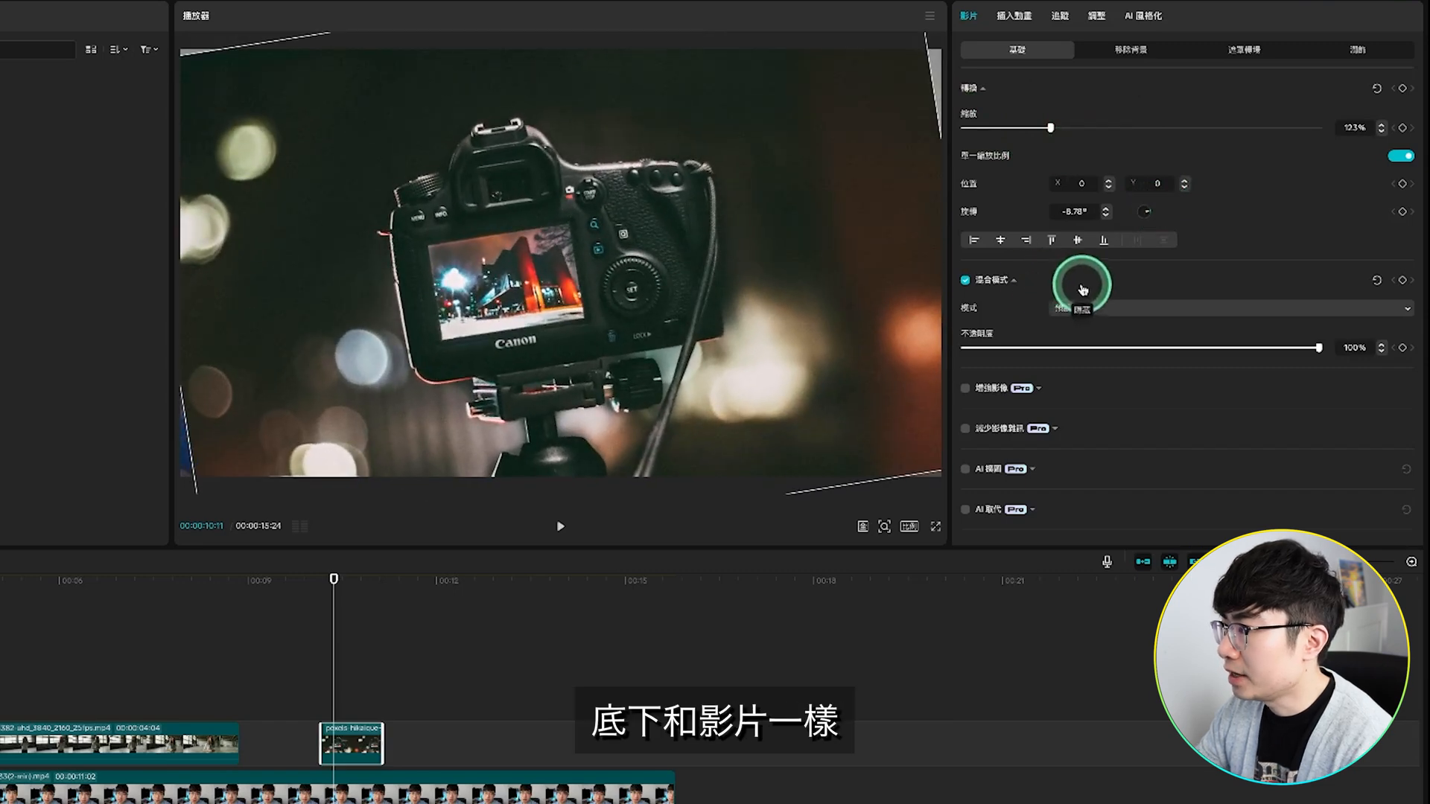
# Step: Review the photo's remaining basic and background-removal options and apply the 縮小 entrance animation to it
pyautogui.scroll(-6, 1145, 334)
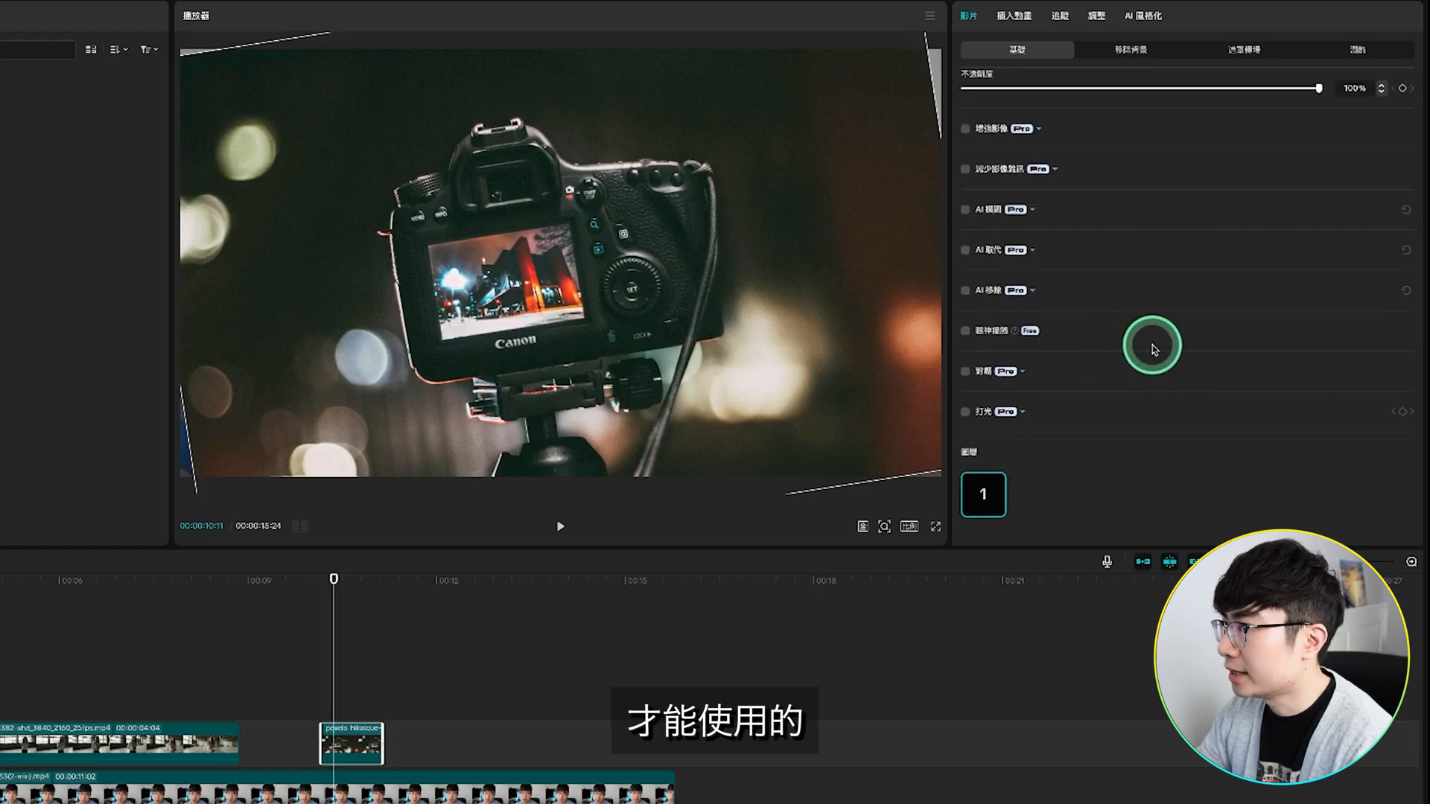
pyautogui.click(1130, 50)
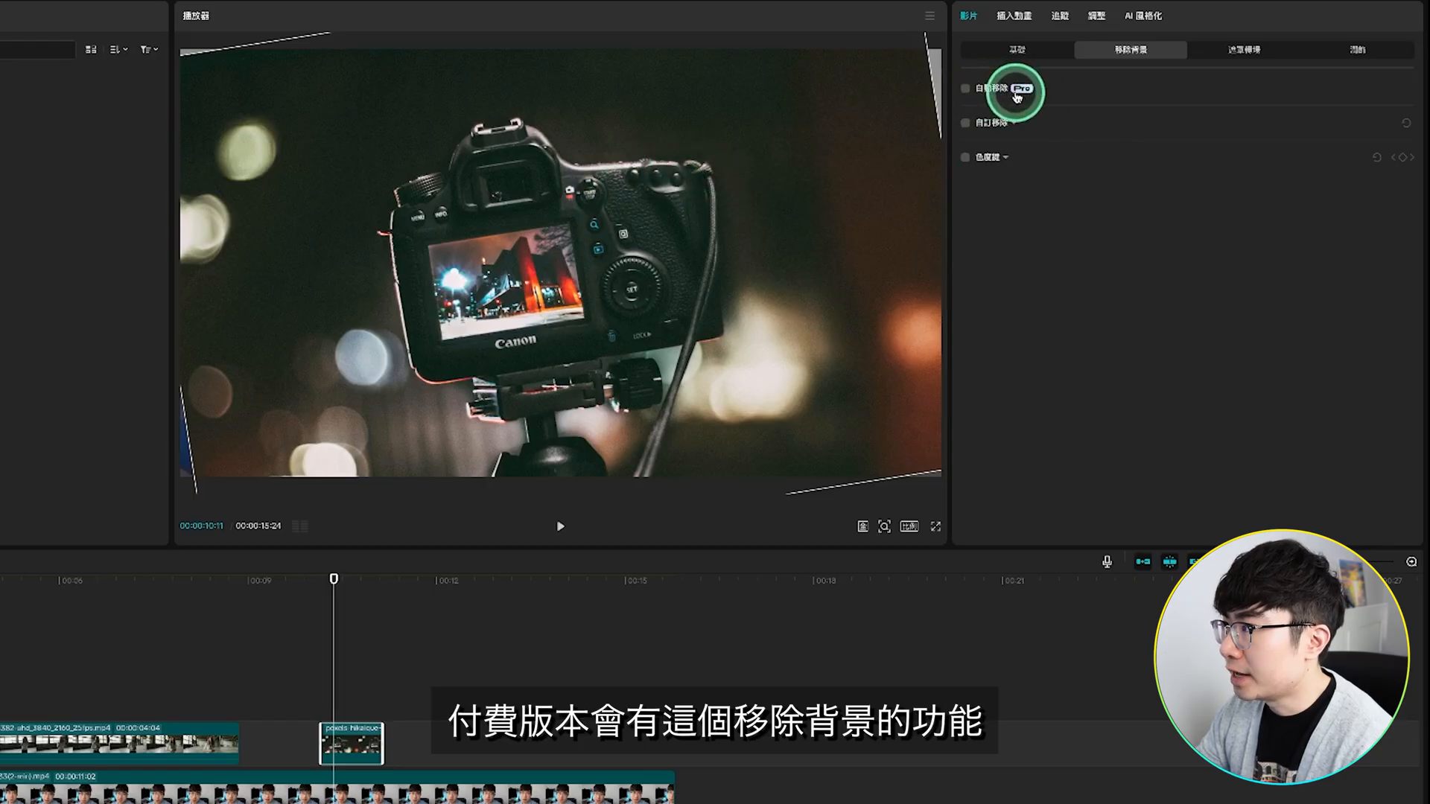
pyautogui.click(1014, 15)
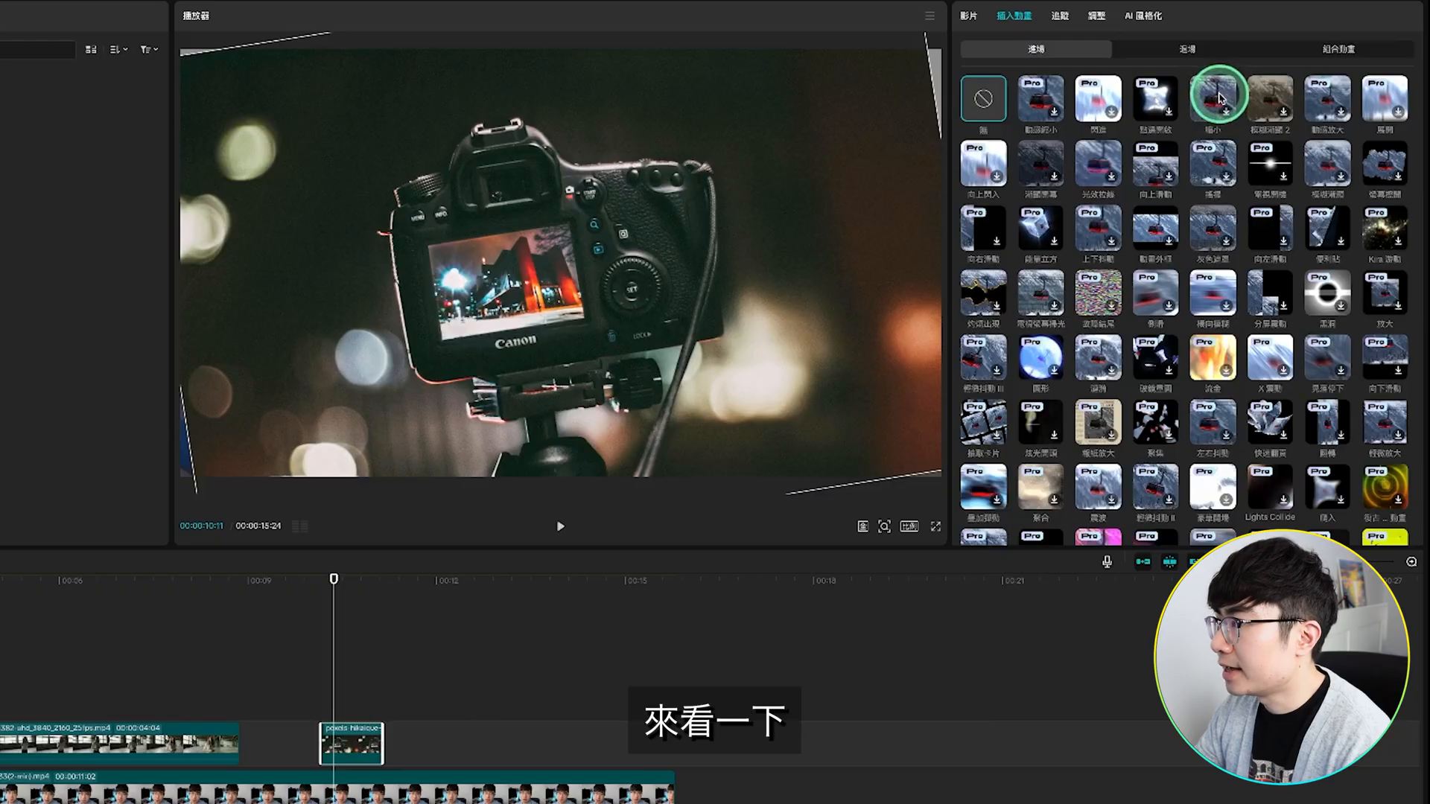
pyautogui.click(1219, 97)
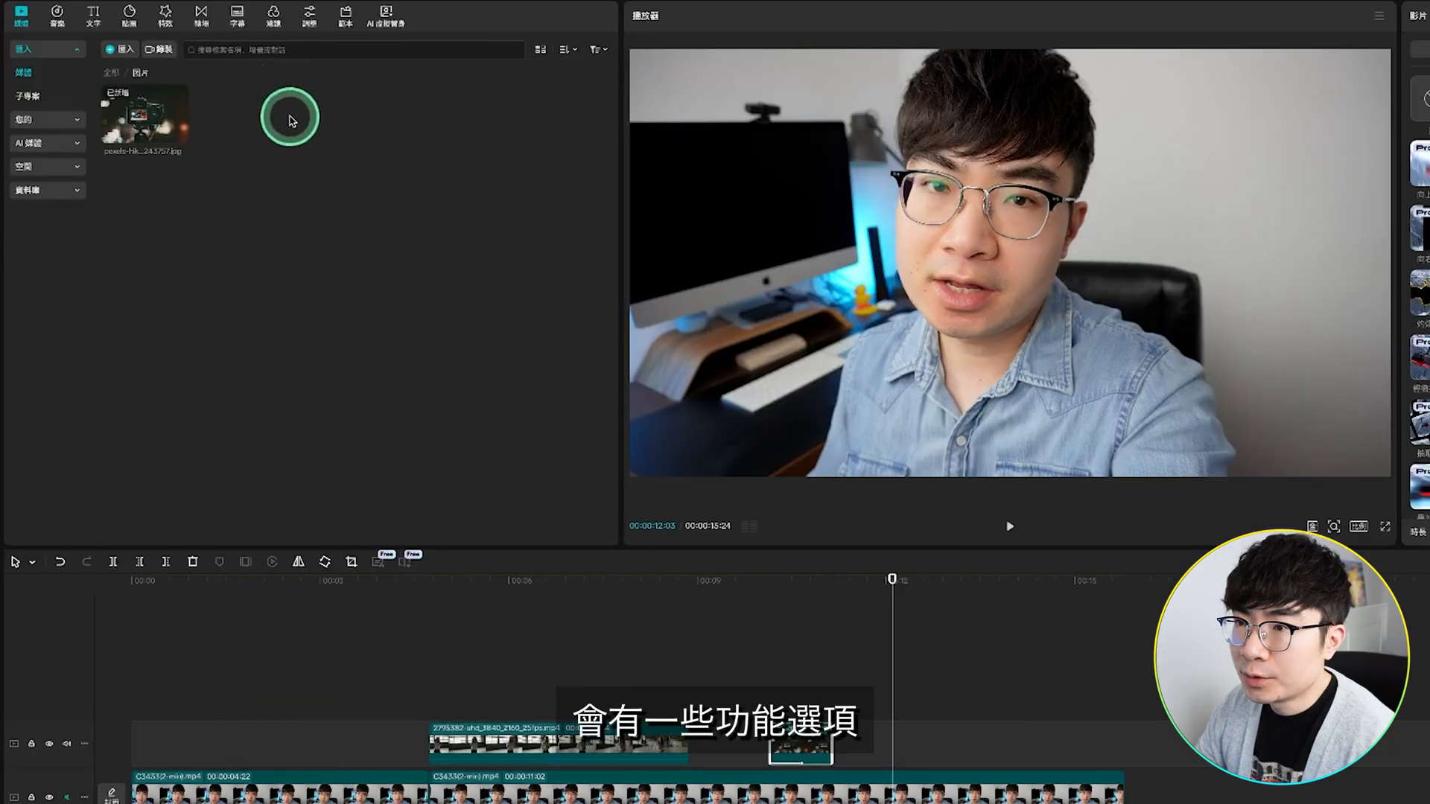
# Step: Add a default text (預設文字) to the timeline at 00:00:12:03
pyautogui.click(93, 15)
pyautogui.click(151, 99)
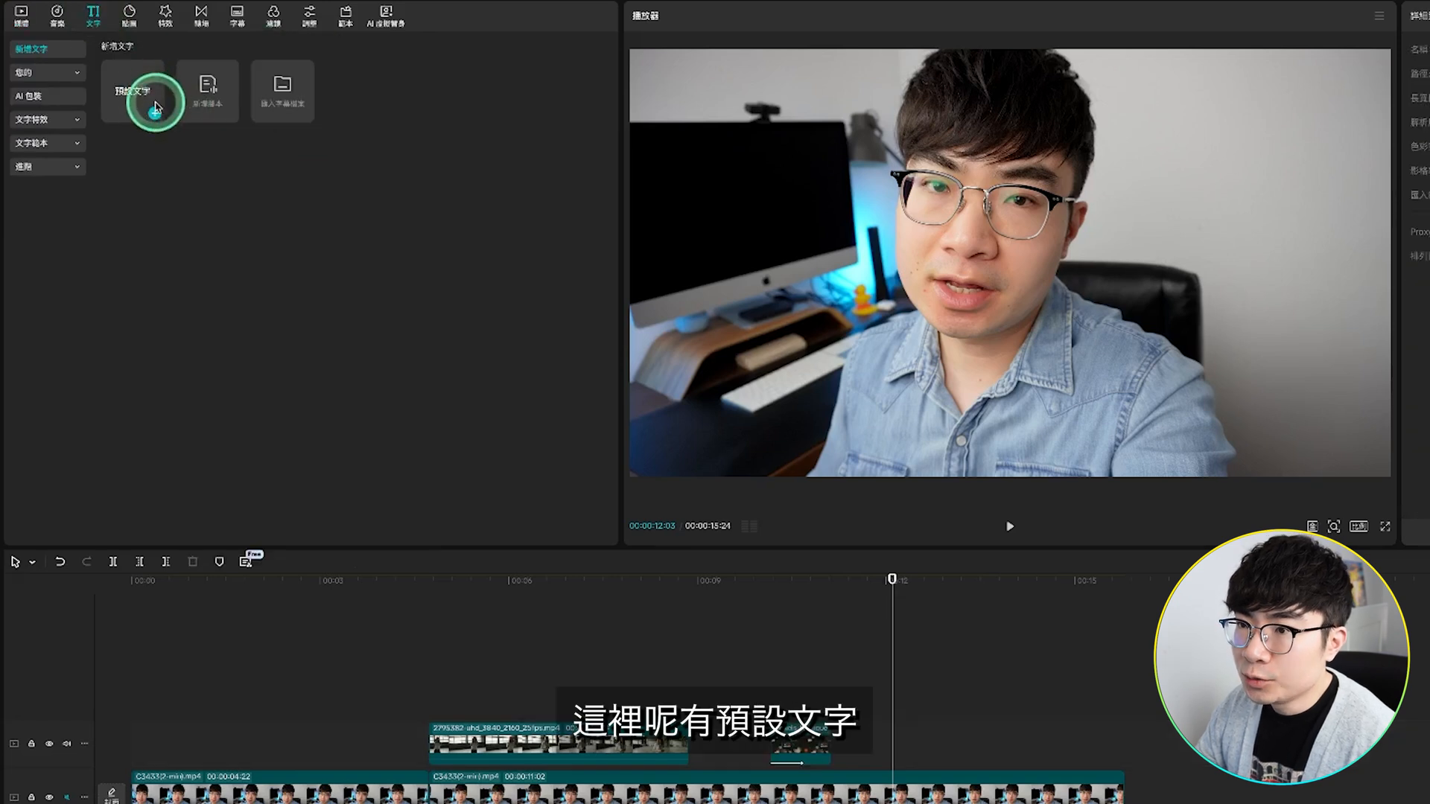
pyautogui.click(155, 115)
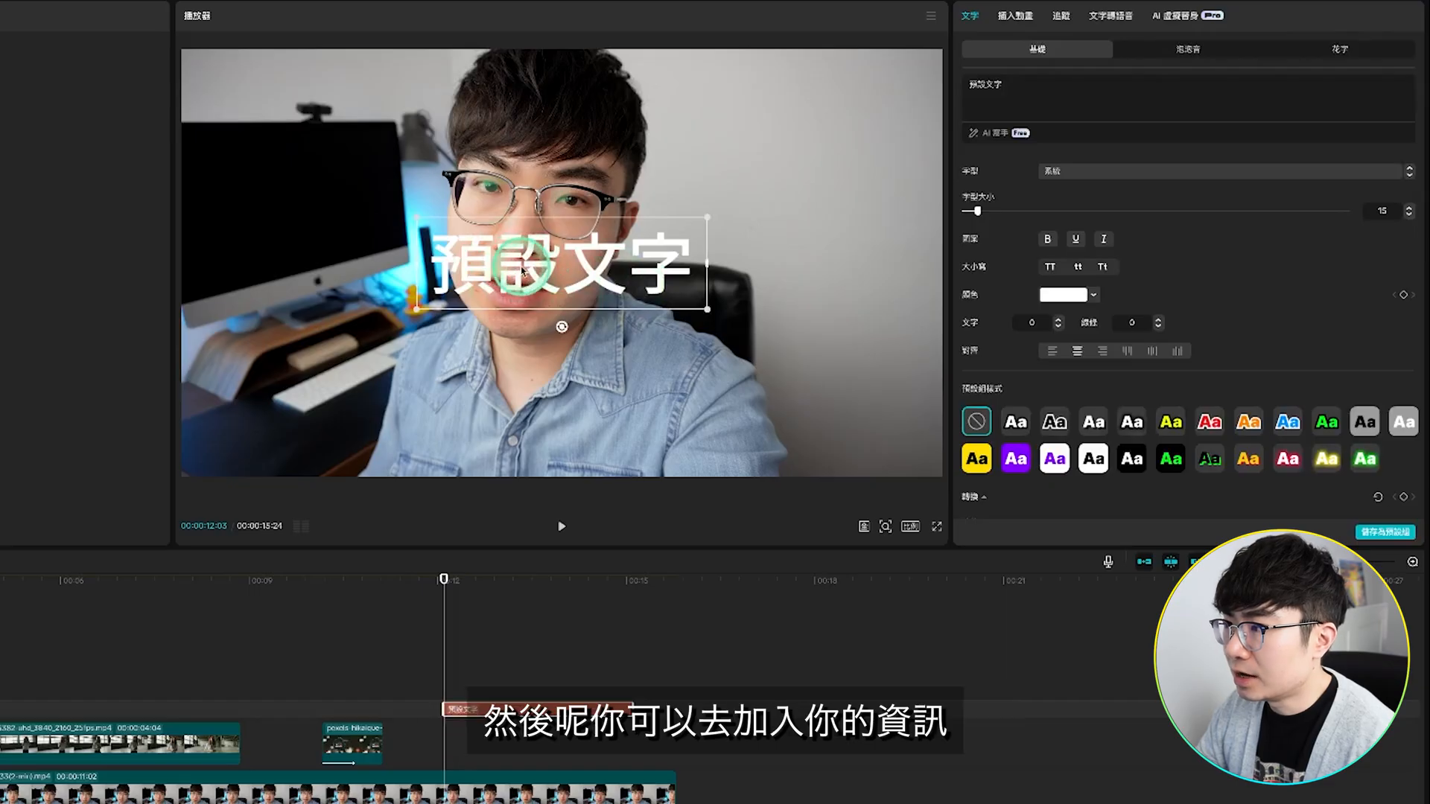
# Step: Replace the default text with 添加信息 and look through the fonts available for it
pyautogui.doubleClick(521, 268)
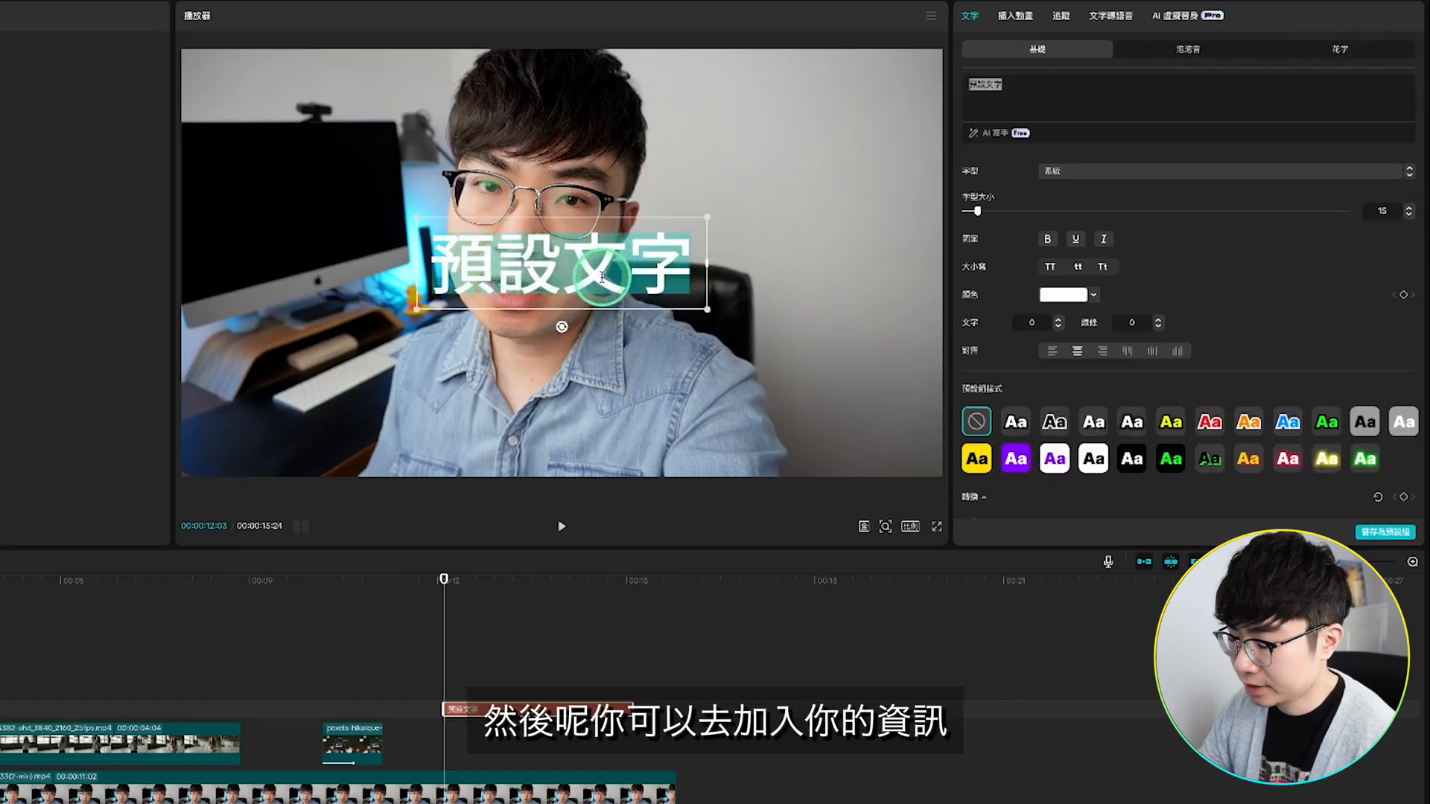
pyautogui.write('添加信息')
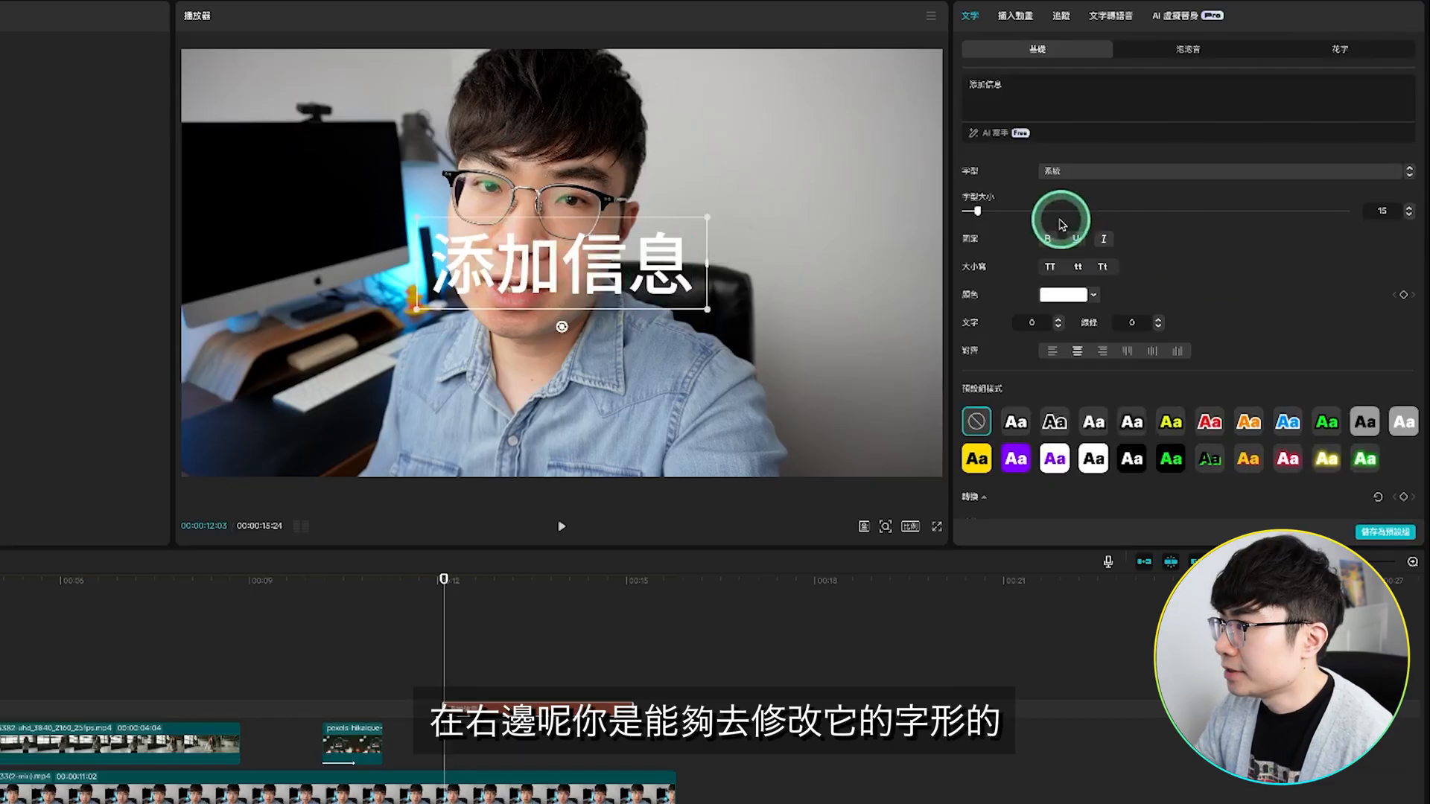
pyautogui.click(1109, 176)
pyautogui.scroll(-10, 1171, 344)
# Step: Set the 添加信息 text to font size 24, place it beside the speaker's face, and scale it down to about 67%
pyautogui.click(978, 212)
pyautogui.moveTo(977, 213); pyautogui.dragTo(989, 212)
pyautogui.moveTo(716, 261); pyautogui.dragTo(864, 253)
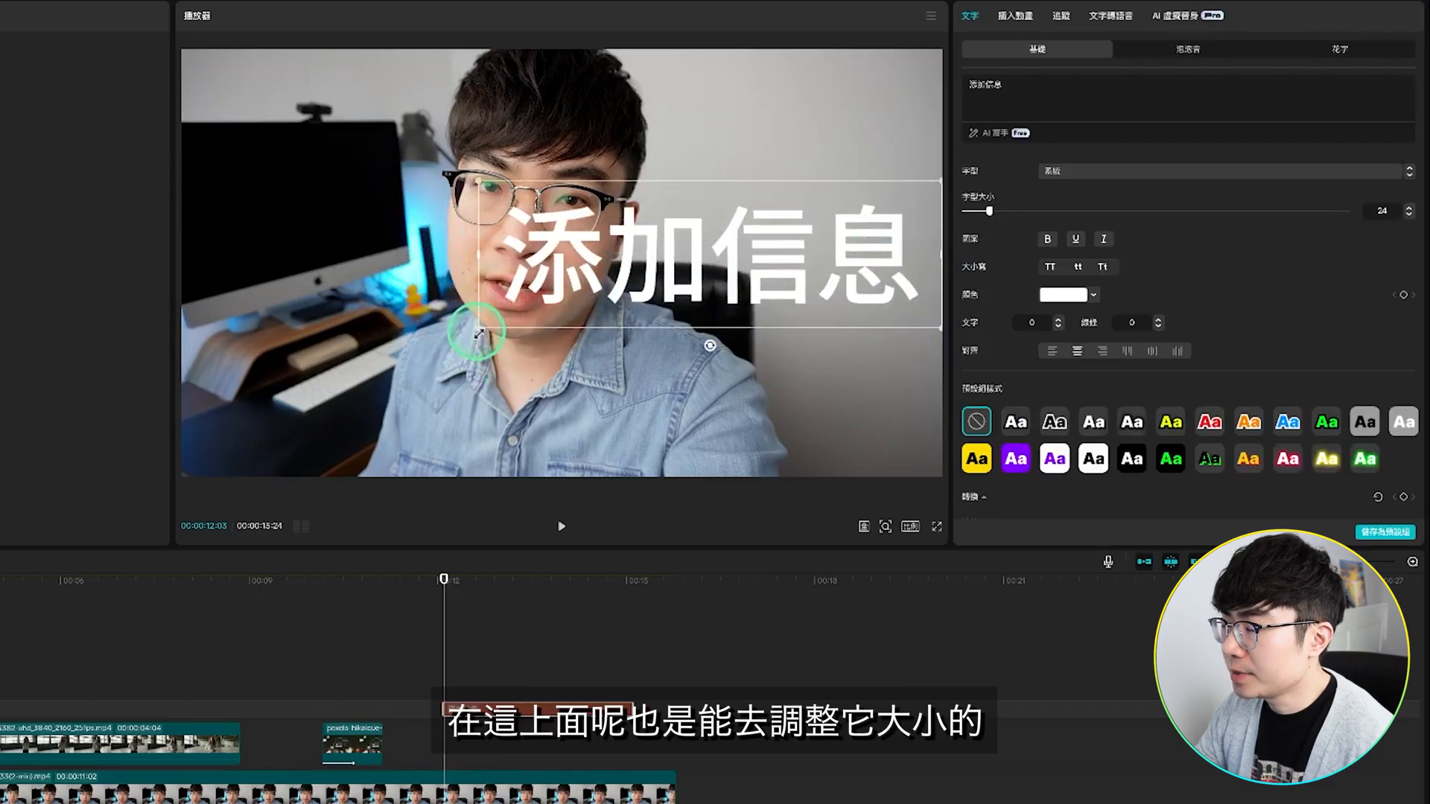
pyautogui.moveTo(480, 334); pyautogui.dragTo(553, 309)
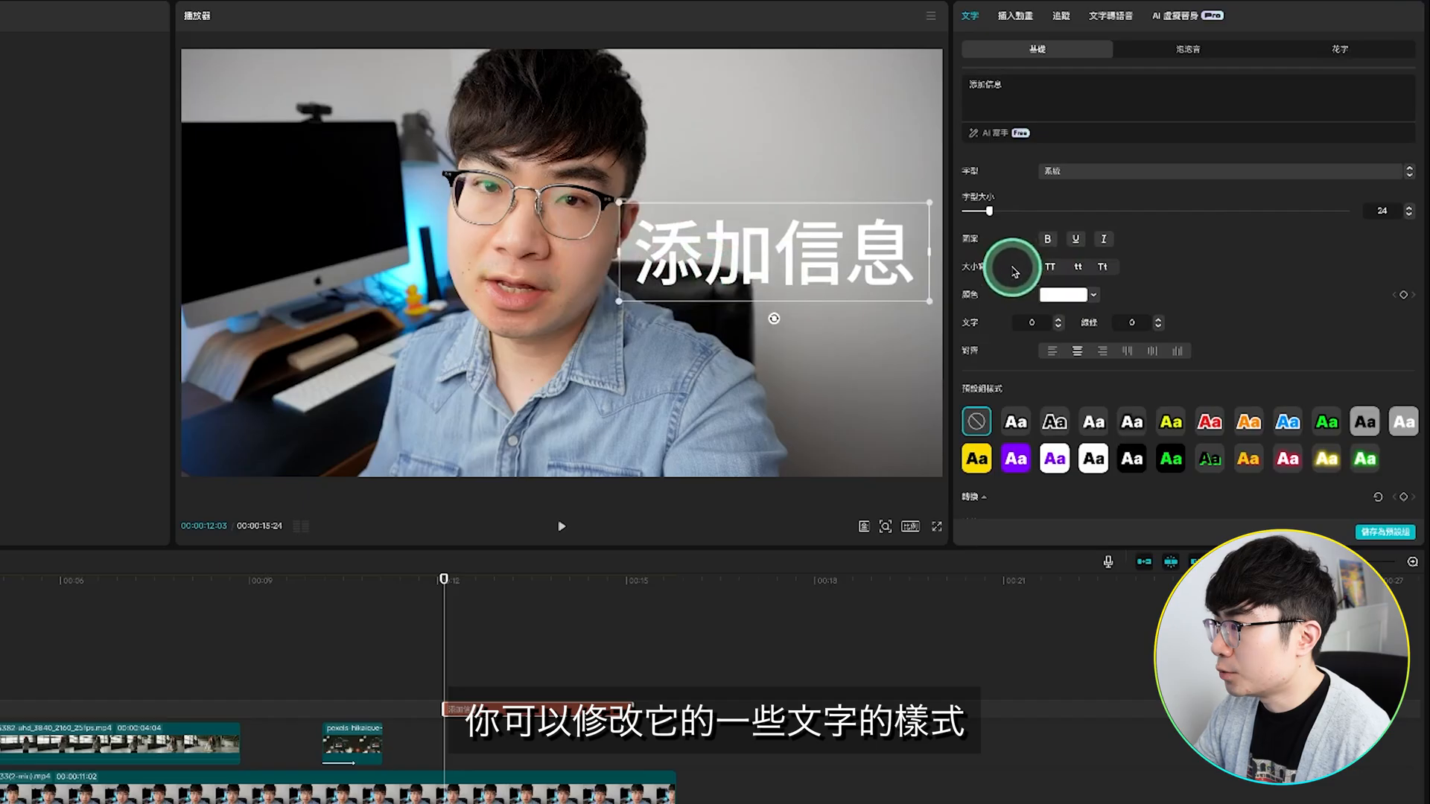
# Step: Try red for the 添加信息 text, apply the white-on-purple preset style, and review the remaining transform and blending options
pyautogui.click(1060, 295)
pyautogui.click(1168, 316)
pyautogui.scroll(-2, 998, 332)
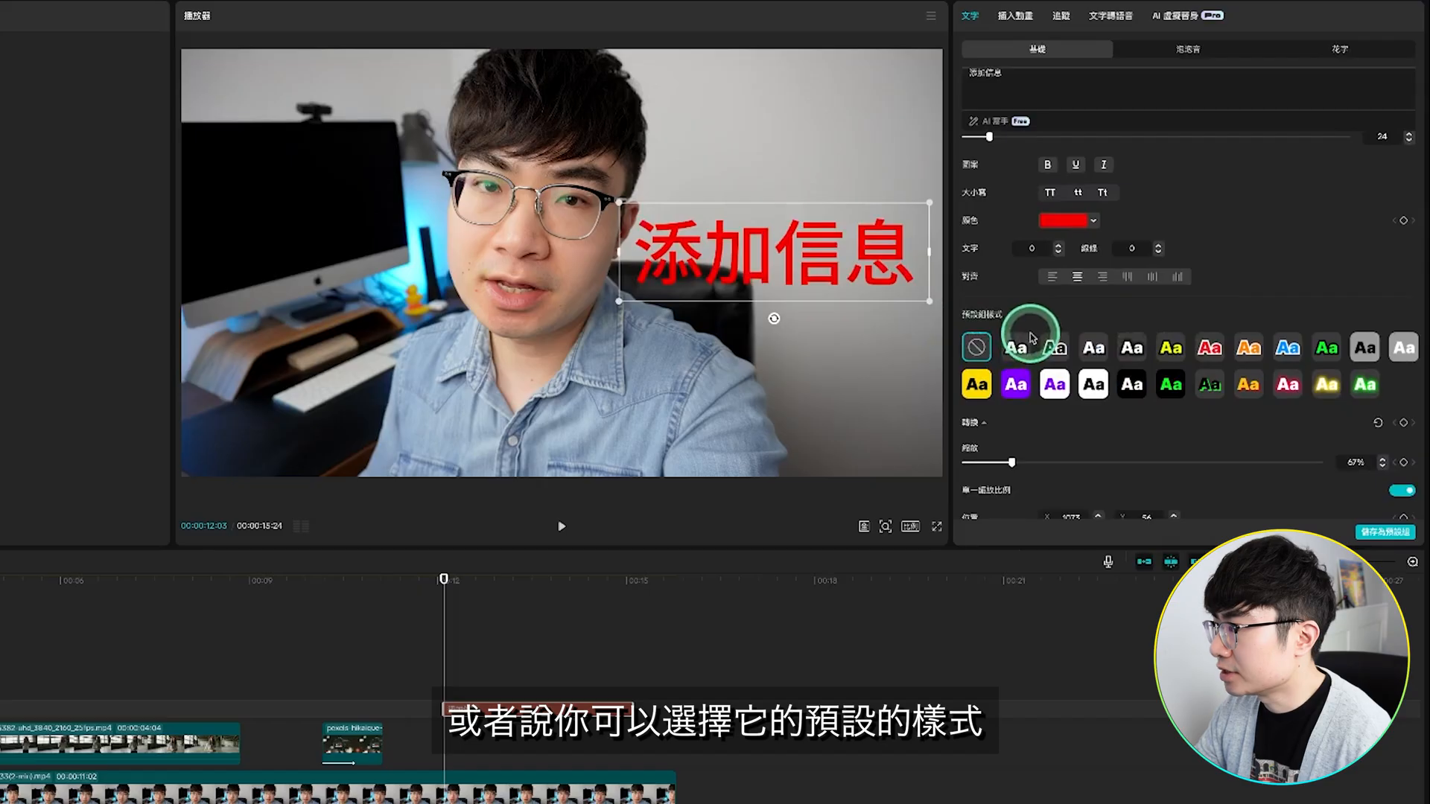
pyautogui.click(1015, 384)
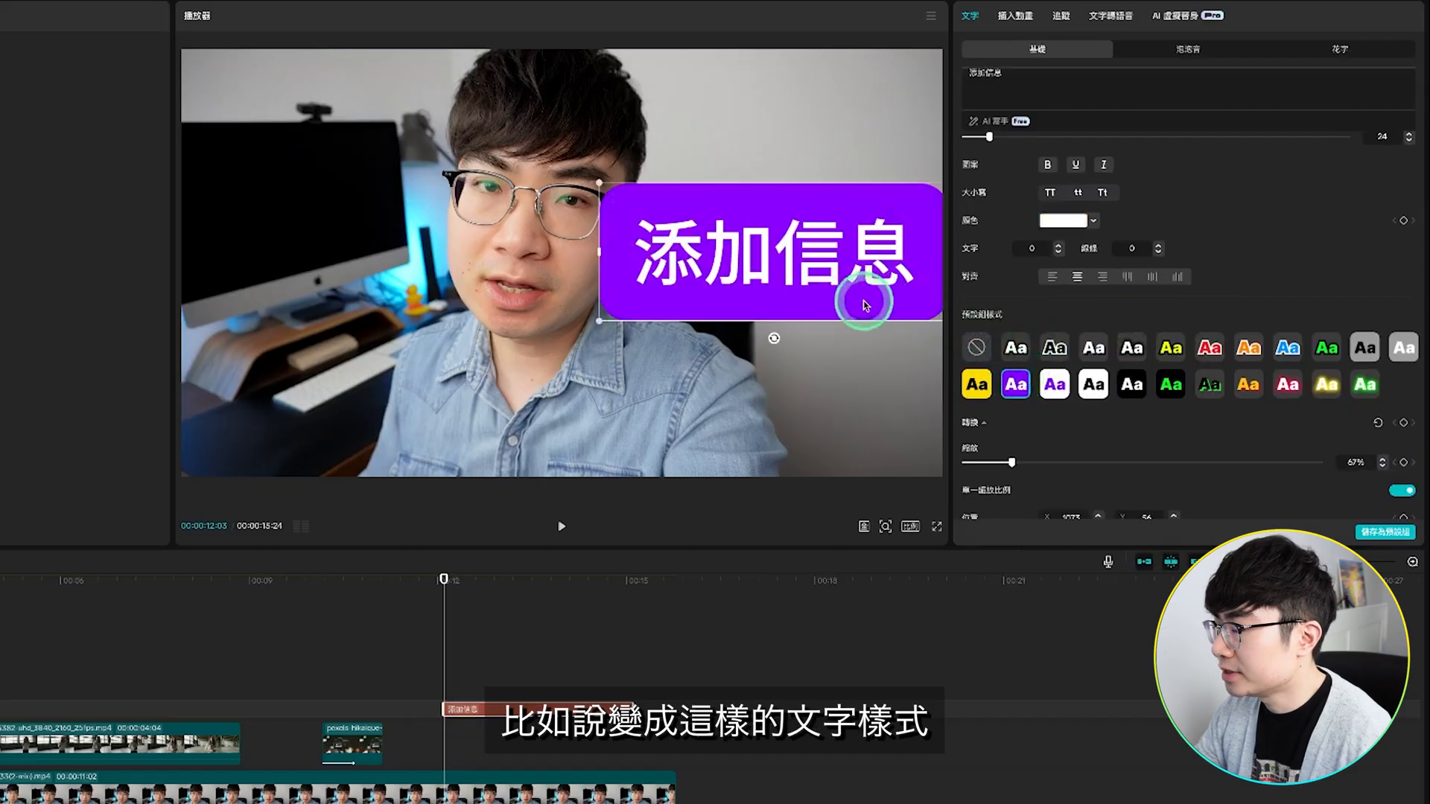
pyautogui.scroll(-5, 1120, 432)
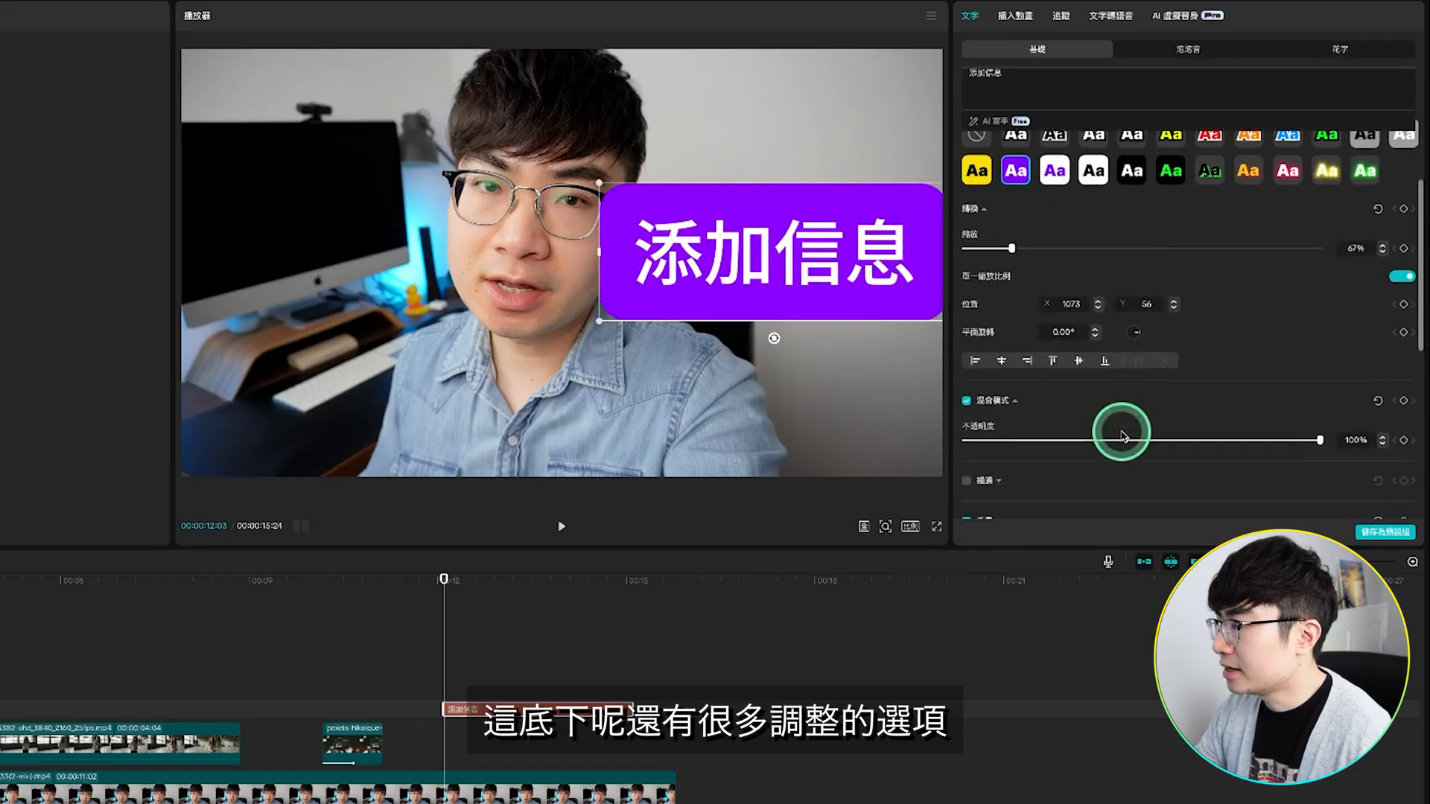
pyautogui.scroll(-5, 1124, 432)
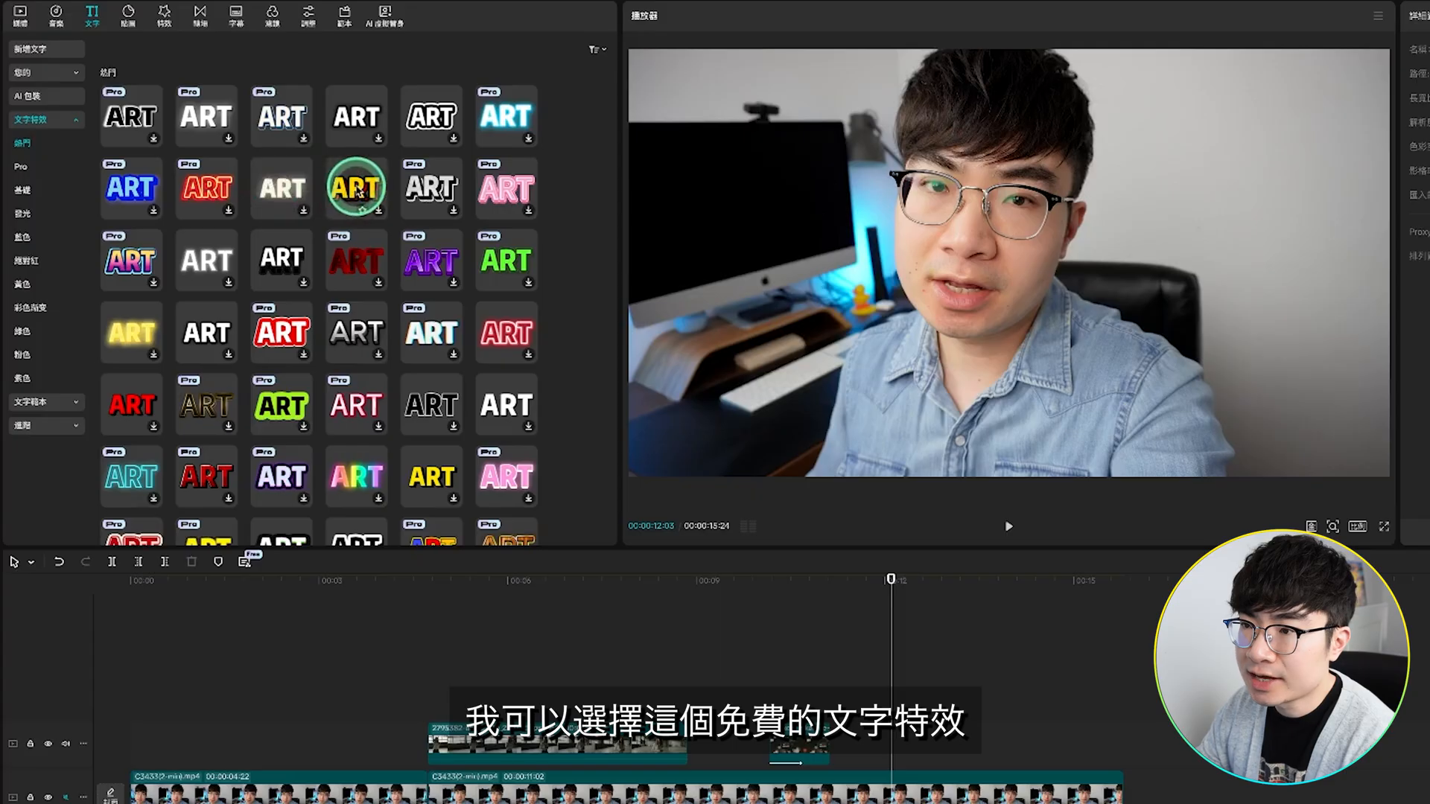
# Step: Preview the free yellow text effect with the red shadow and add it to the timeline at 00:00:12:03
pyautogui.click(358, 191)
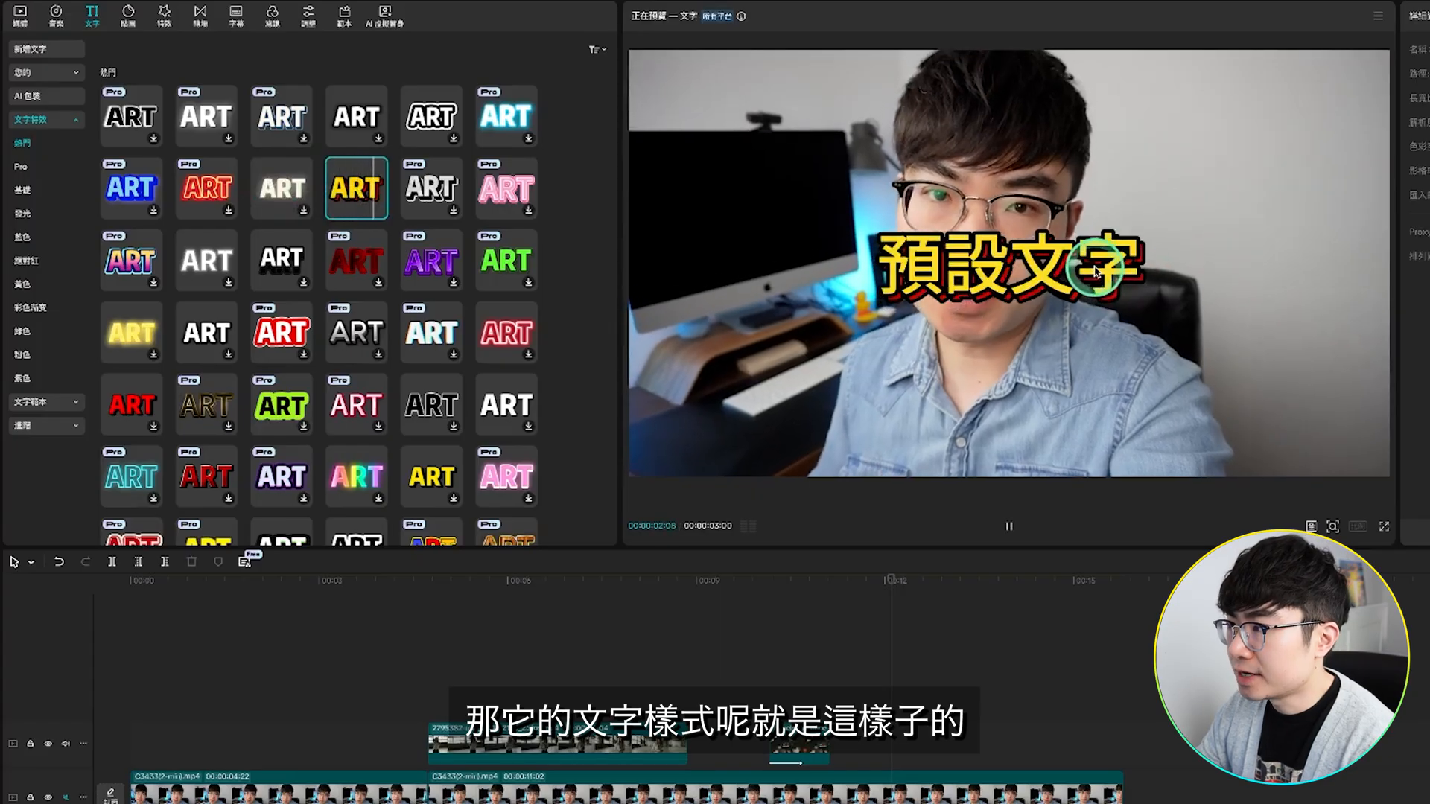
pyautogui.click(379, 212)
pyautogui.click(379, 212)
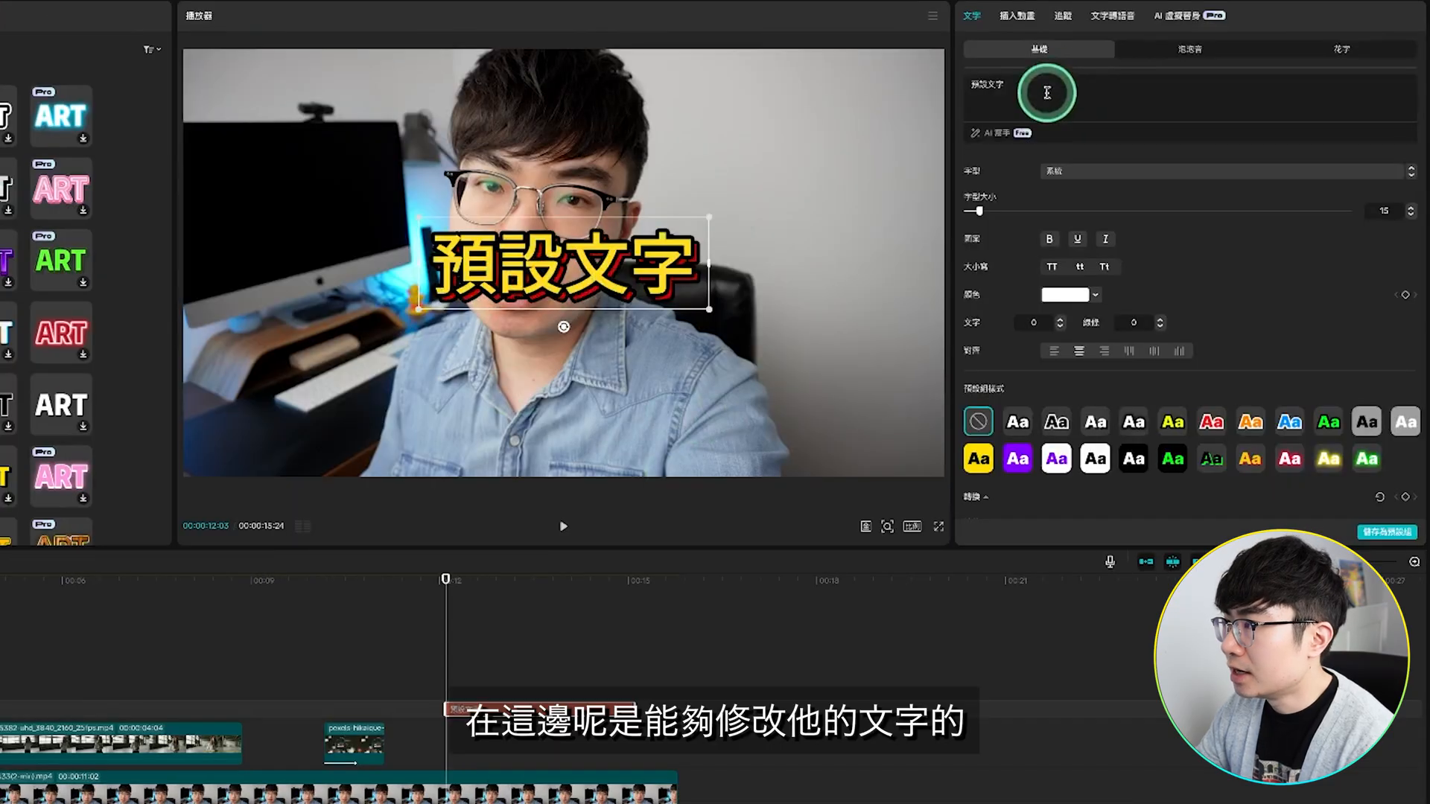
# Step: Change the yellow effect text to 修改文字 and try the glowing yellow preset style on it
pyautogui.moveTo(1047, 93); pyautogui.dragTo(947, 87)
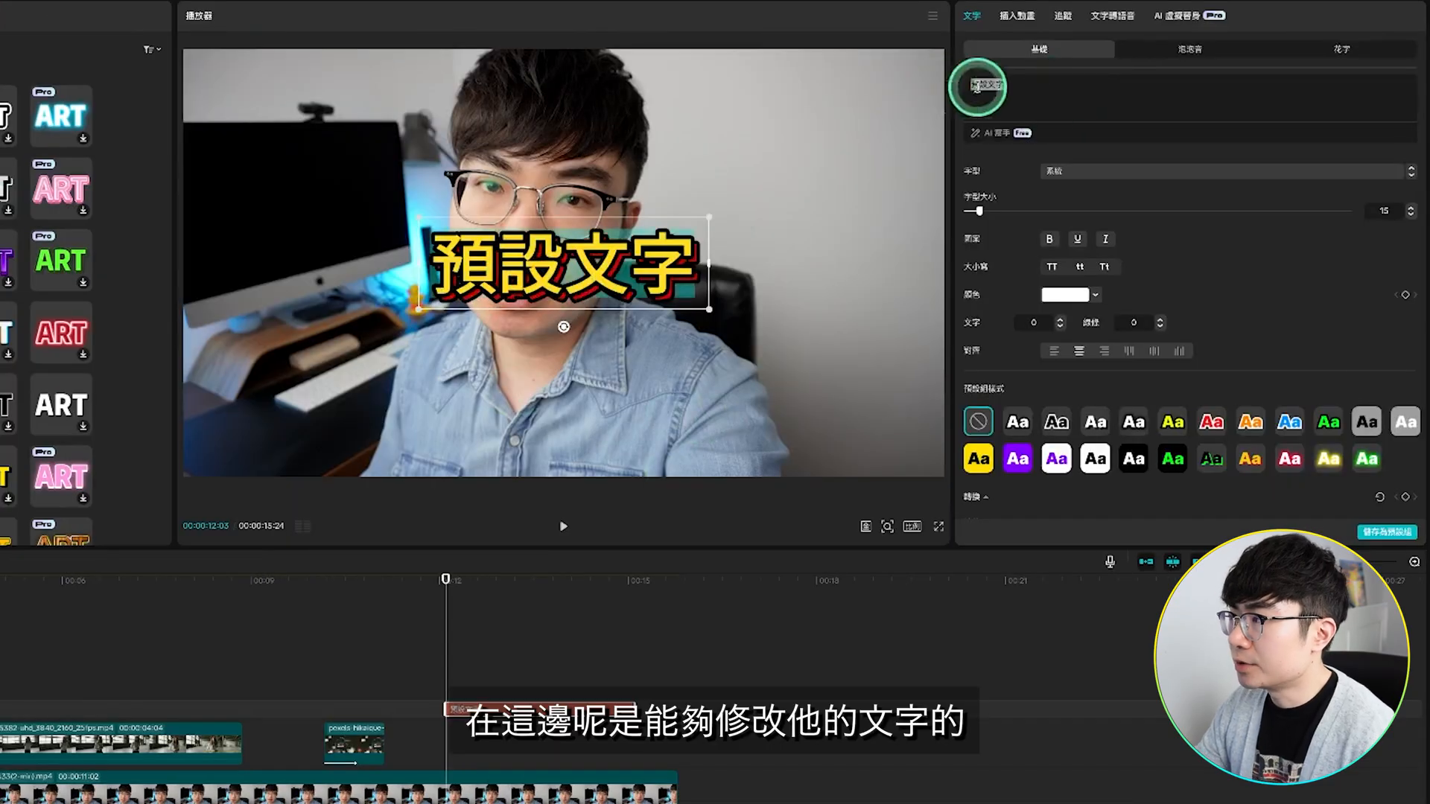
pyautogui.write('修改文字')
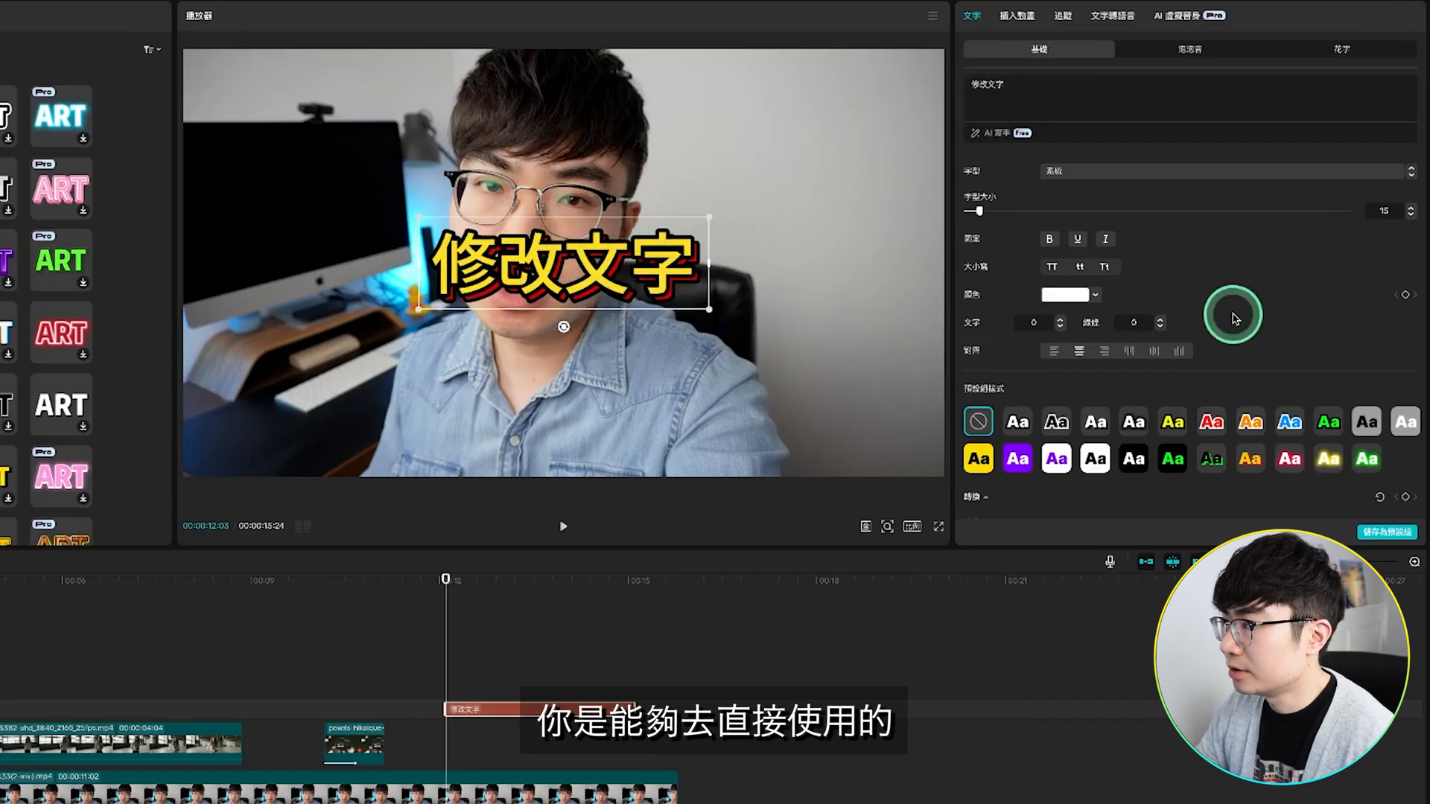
pyautogui.scroll(-2, 1065, 320)
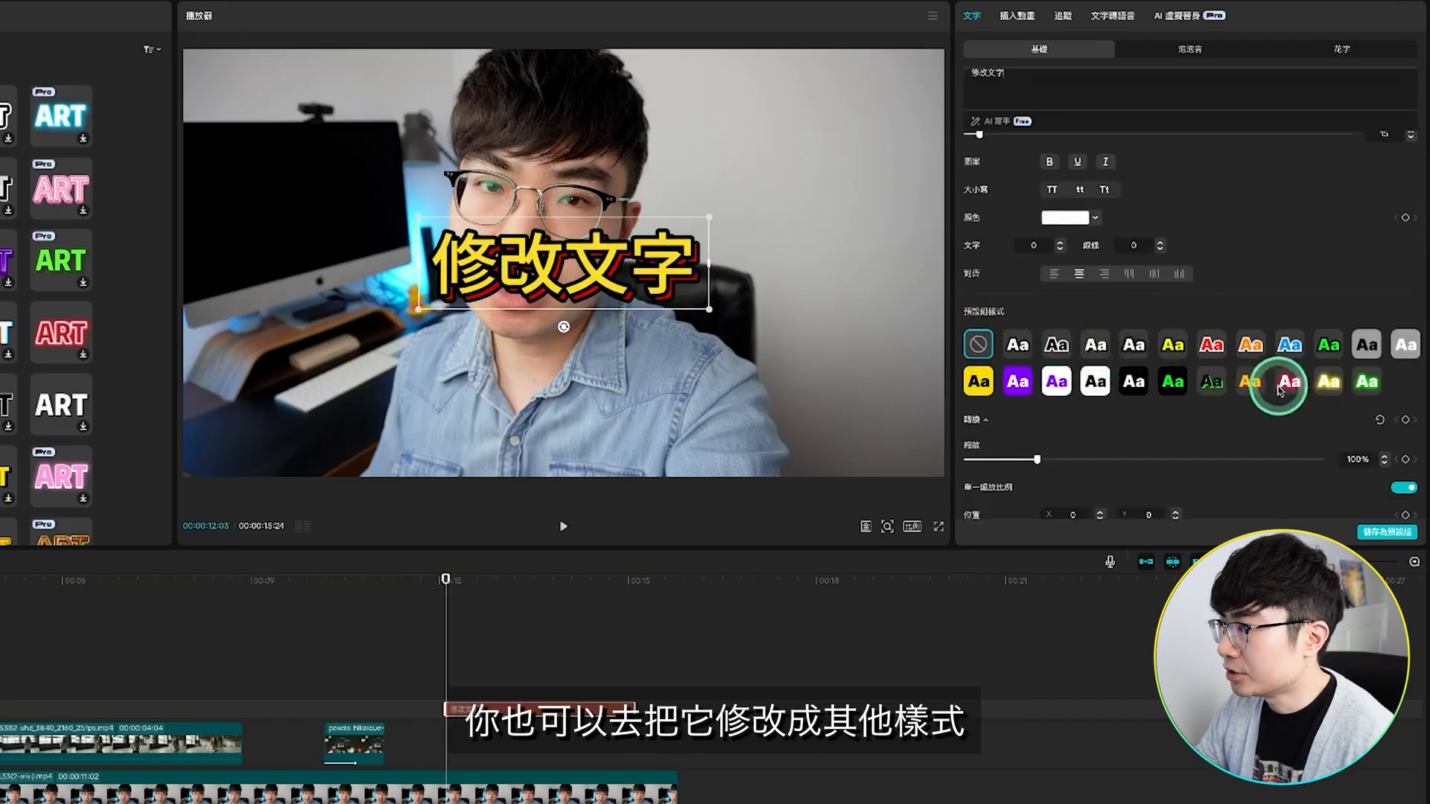
pyautogui.click(1330, 383)
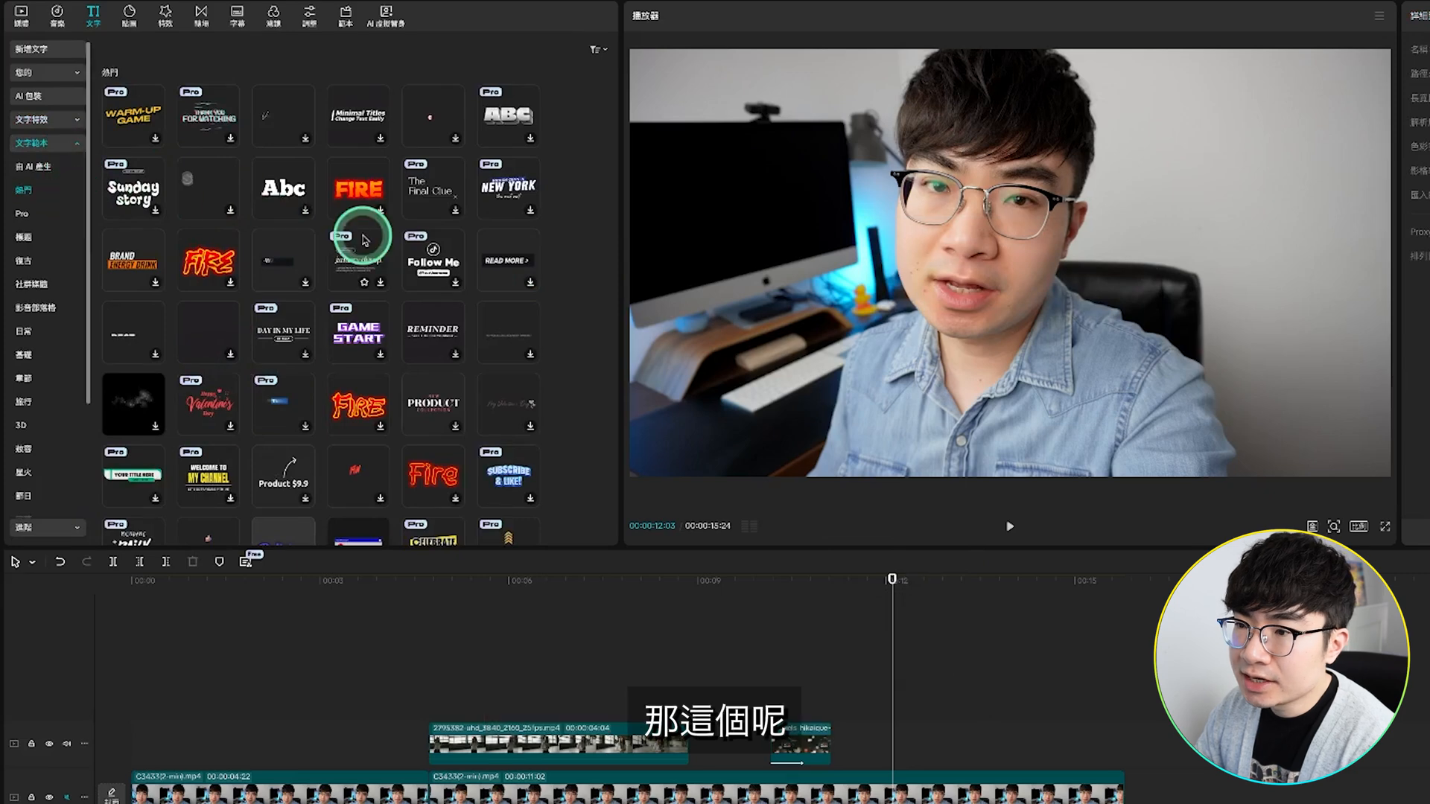
# Step: Add the red glowing script Fire text template at 00:00:12:03 and change its wording to 點擊關注
pyautogui.scroll(-5, 370, 247)
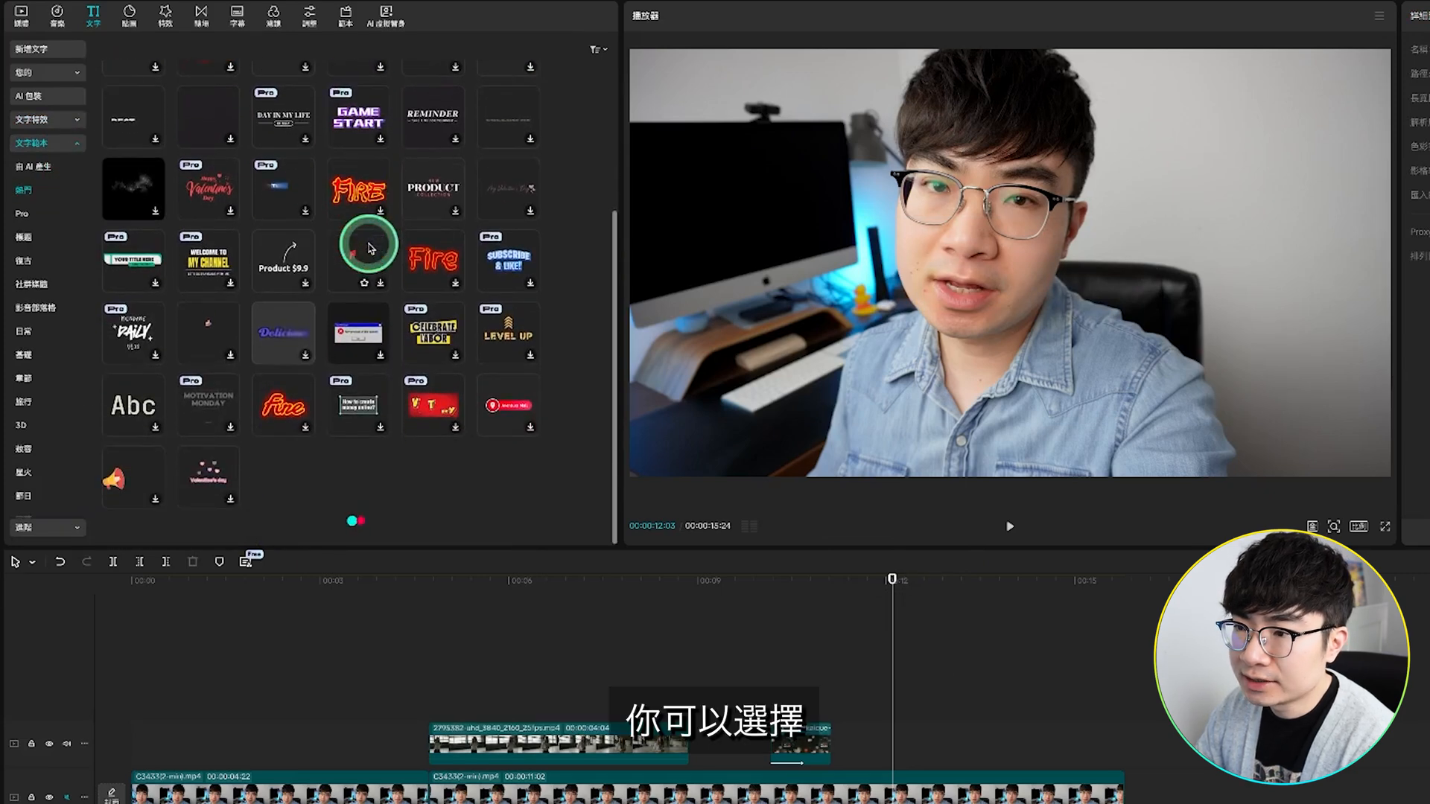
pyautogui.scroll(-2, 369, 248)
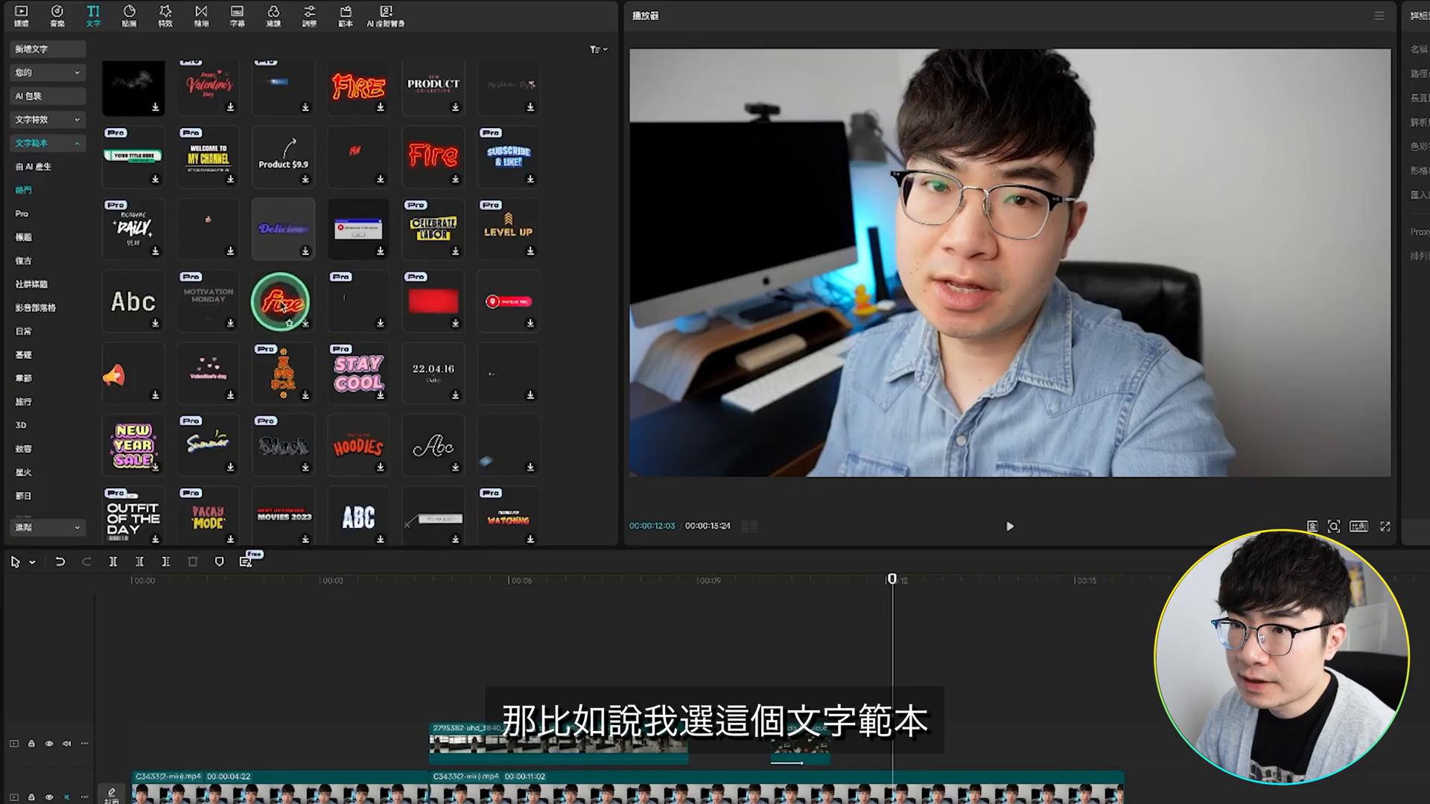
pyautogui.moveTo(283, 301); pyautogui.dragTo(1035, 279)
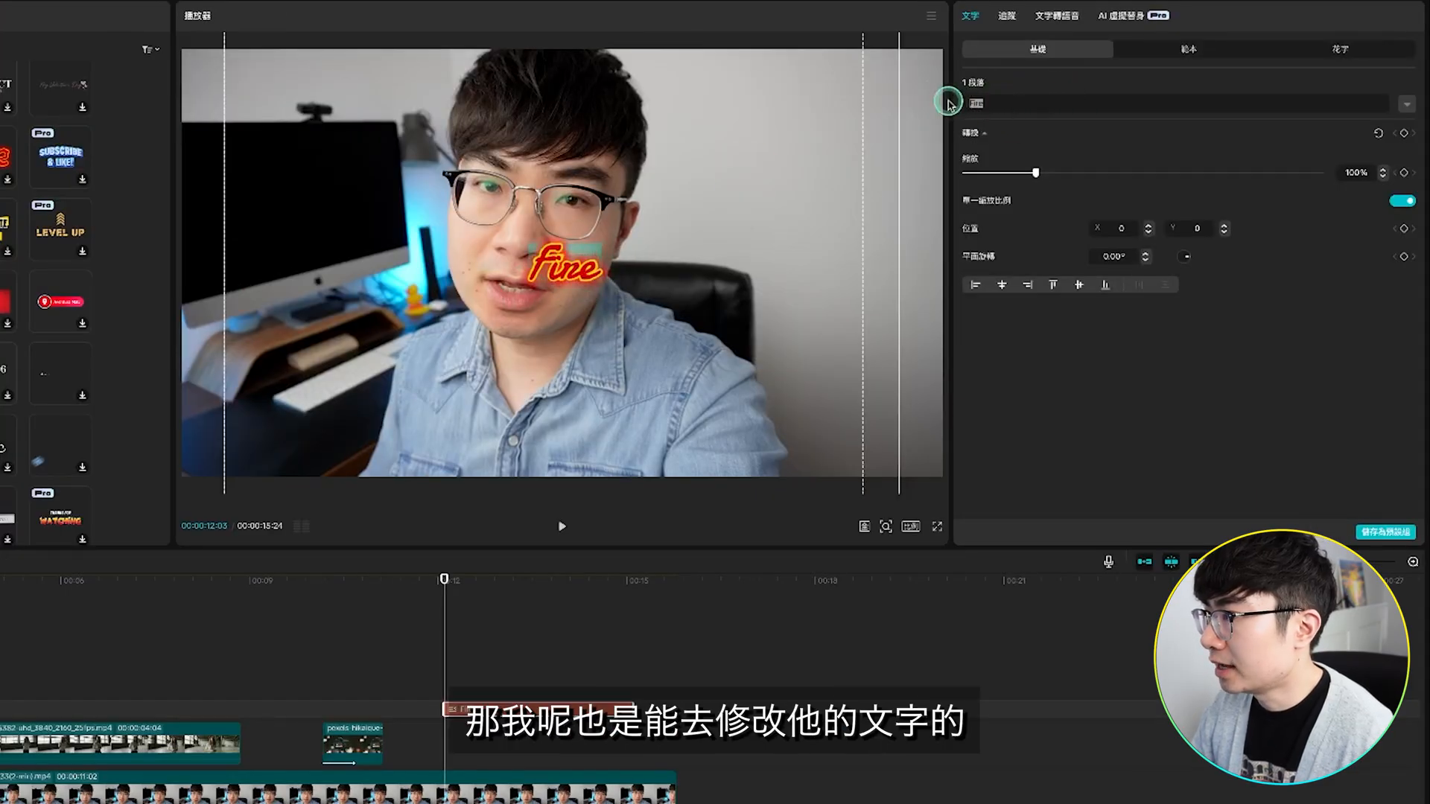
pyautogui.write('點擊關注')
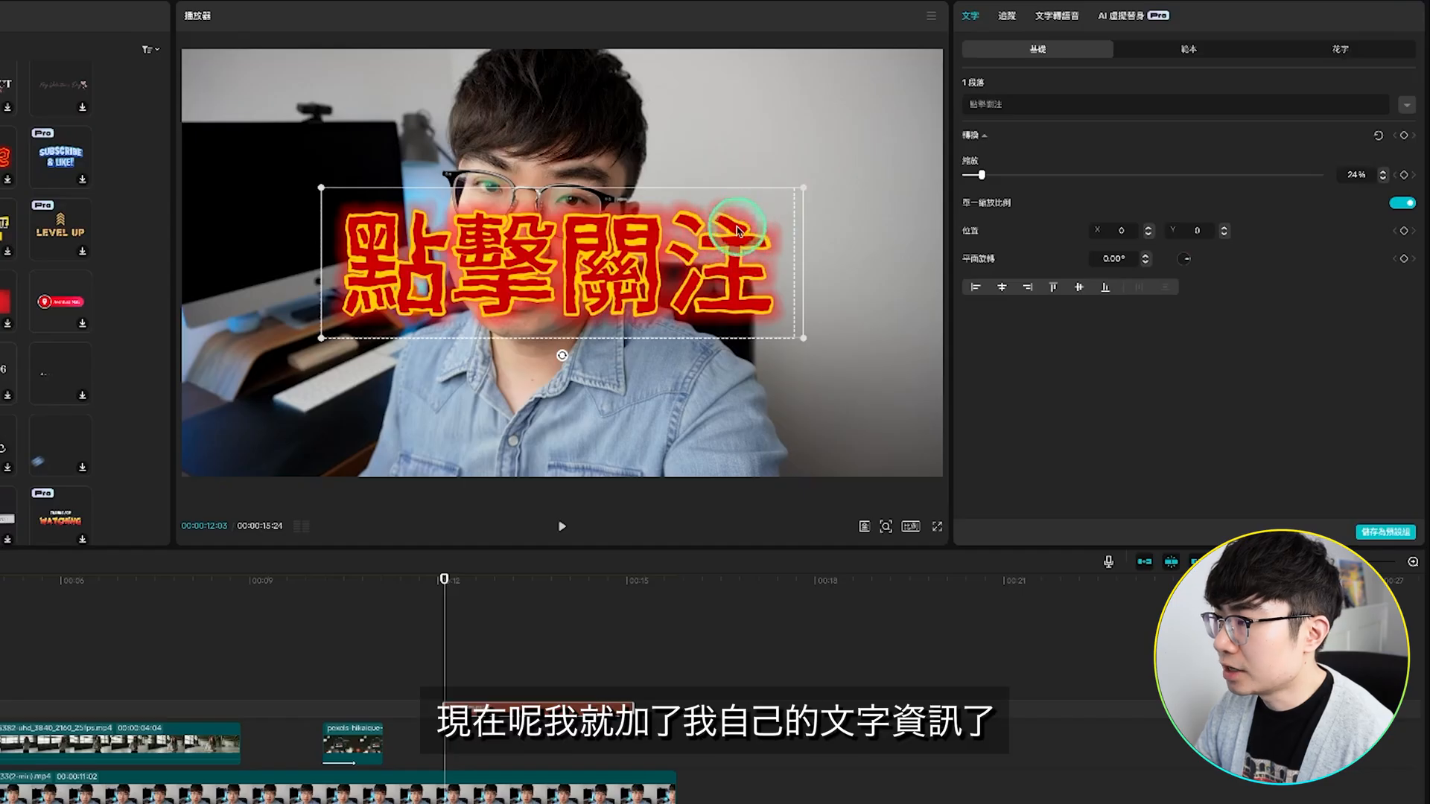
# Step: Shrink the 點擊關注 template text, move it beside the speaker's face, and play it back
pyautogui.moveTo(806, 188); pyautogui.dragTo(714, 216)
pyautogui.moveTo(633, 262); pyautogui.dragTo(839, 257)
pyautogui.click(677, 672)
pyautogui.press('space')
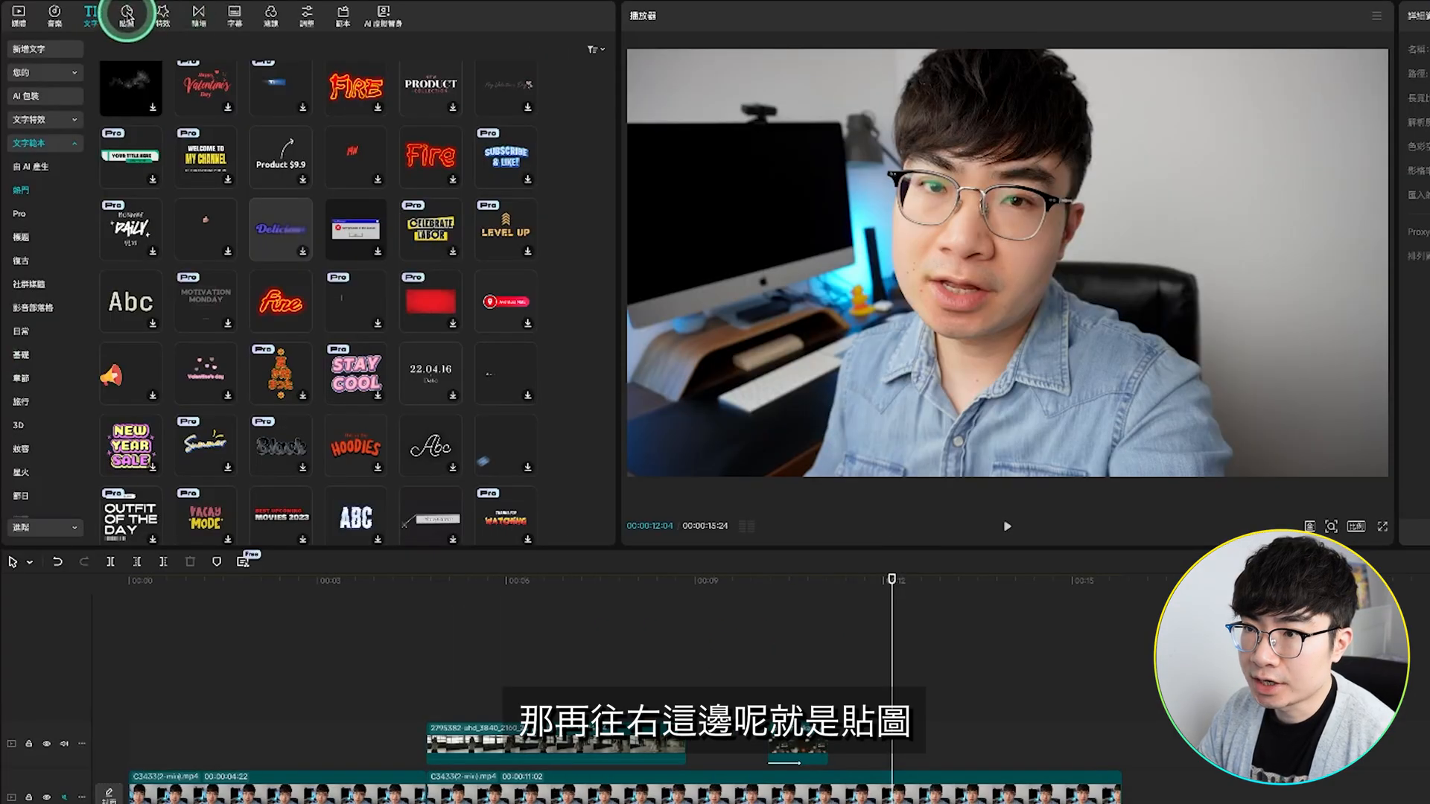
# Step: Browse the stickers, add the blue-sunglasses emoji from the 表情符號 category at 00:00:12:04, and play its motion
pyautogui.click(126, 15)
pyautogui.click(436, 236)
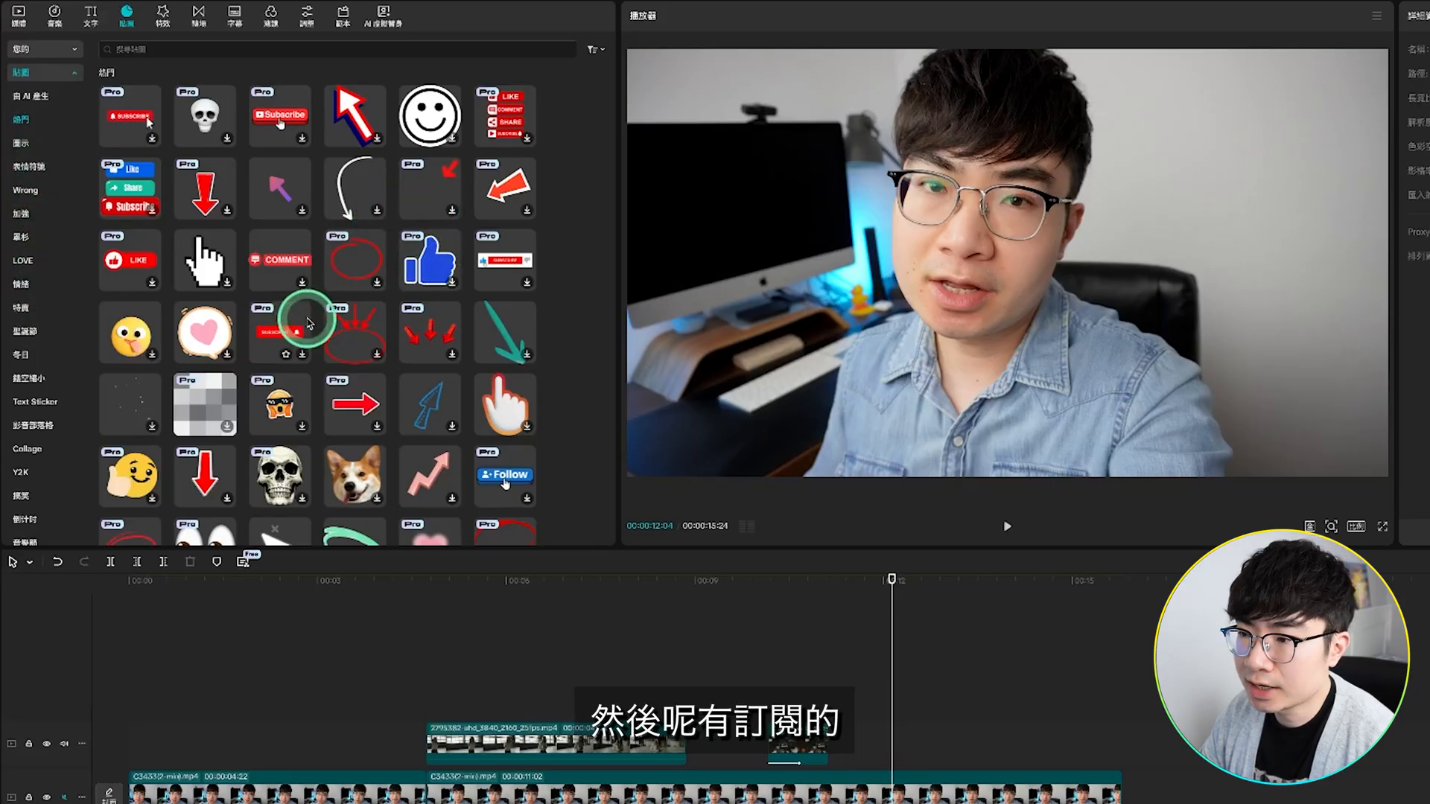
pyautogui.scroll(-3, 370, 251)
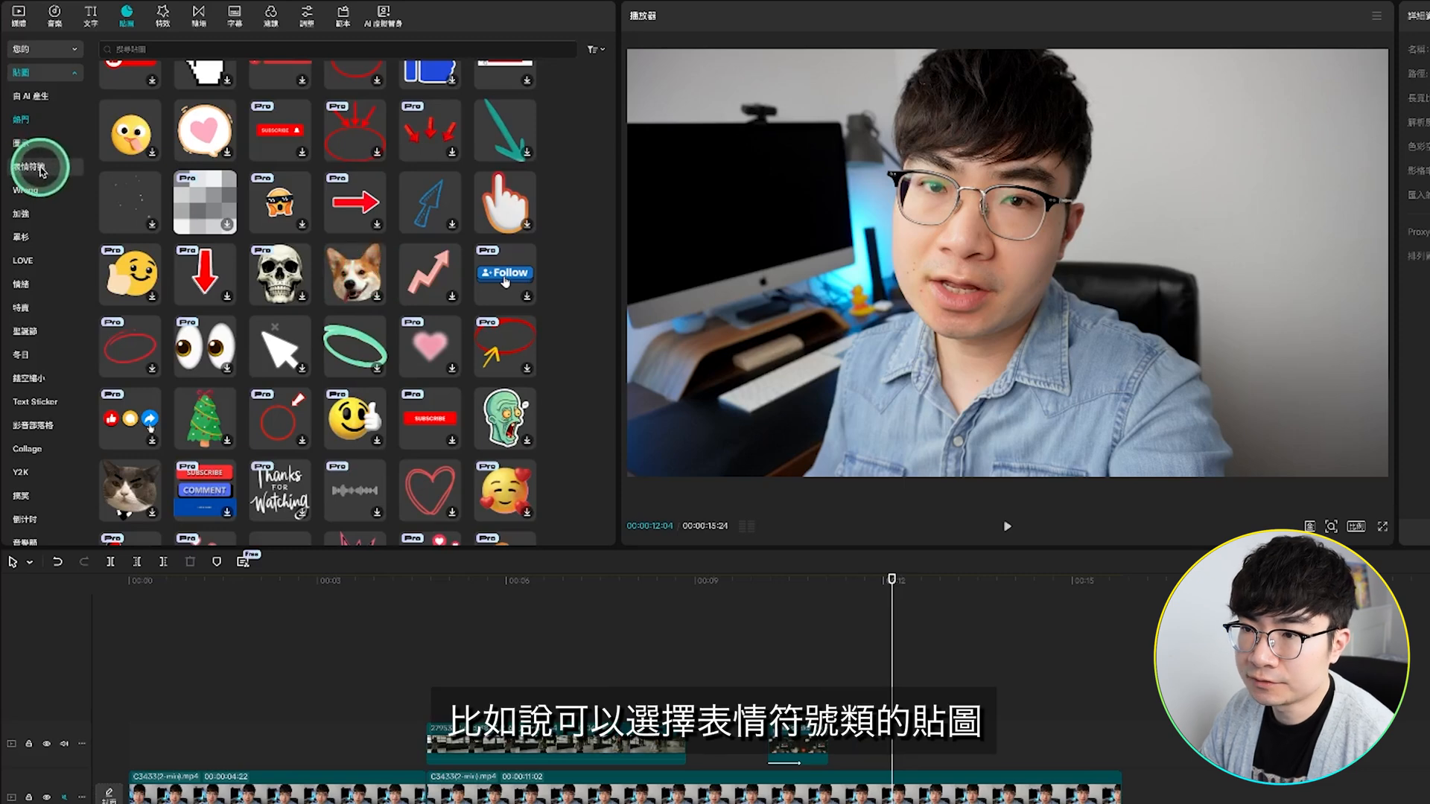
pyautogui.click(41, 171)
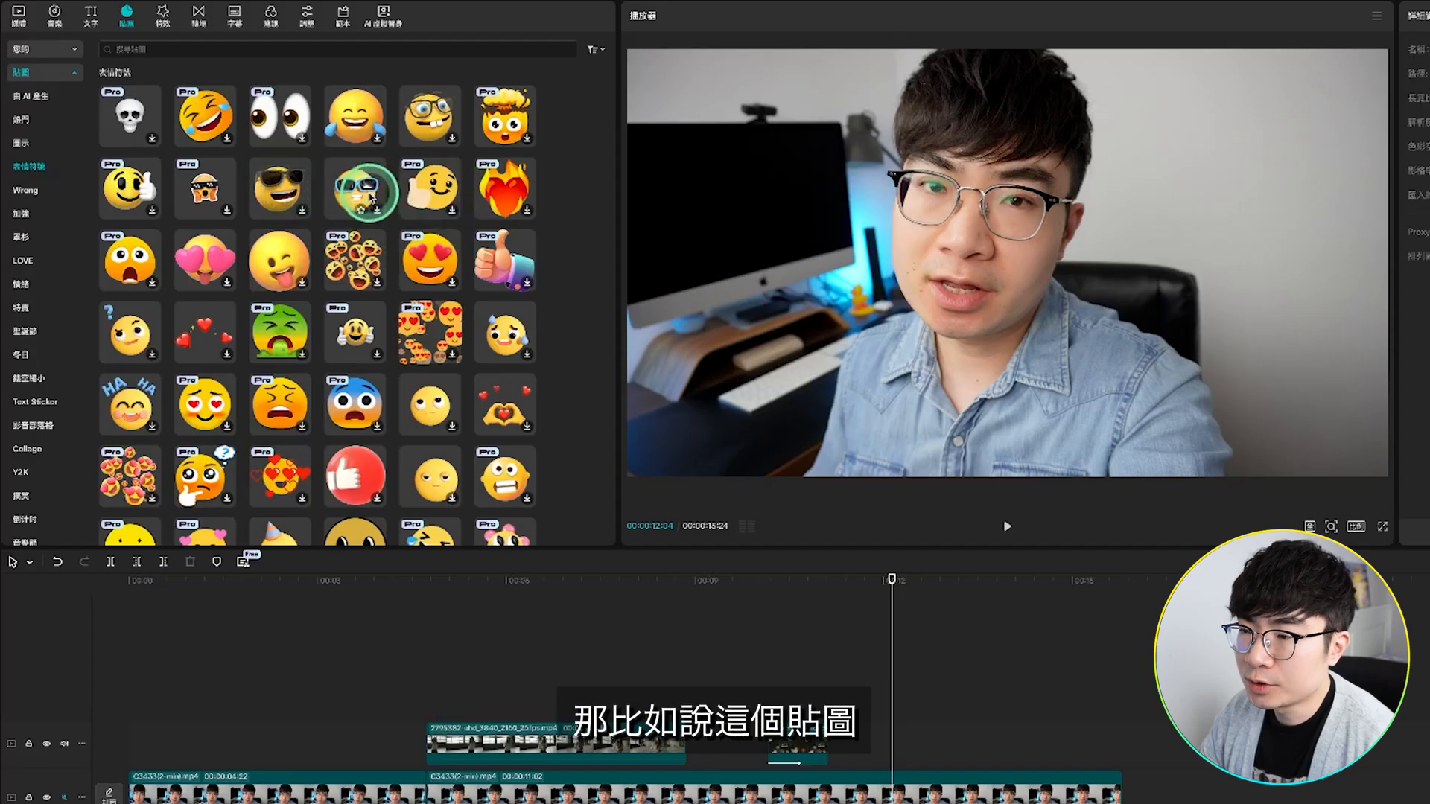
pyautogui.click(365, 190)
pyautogui.press('space')
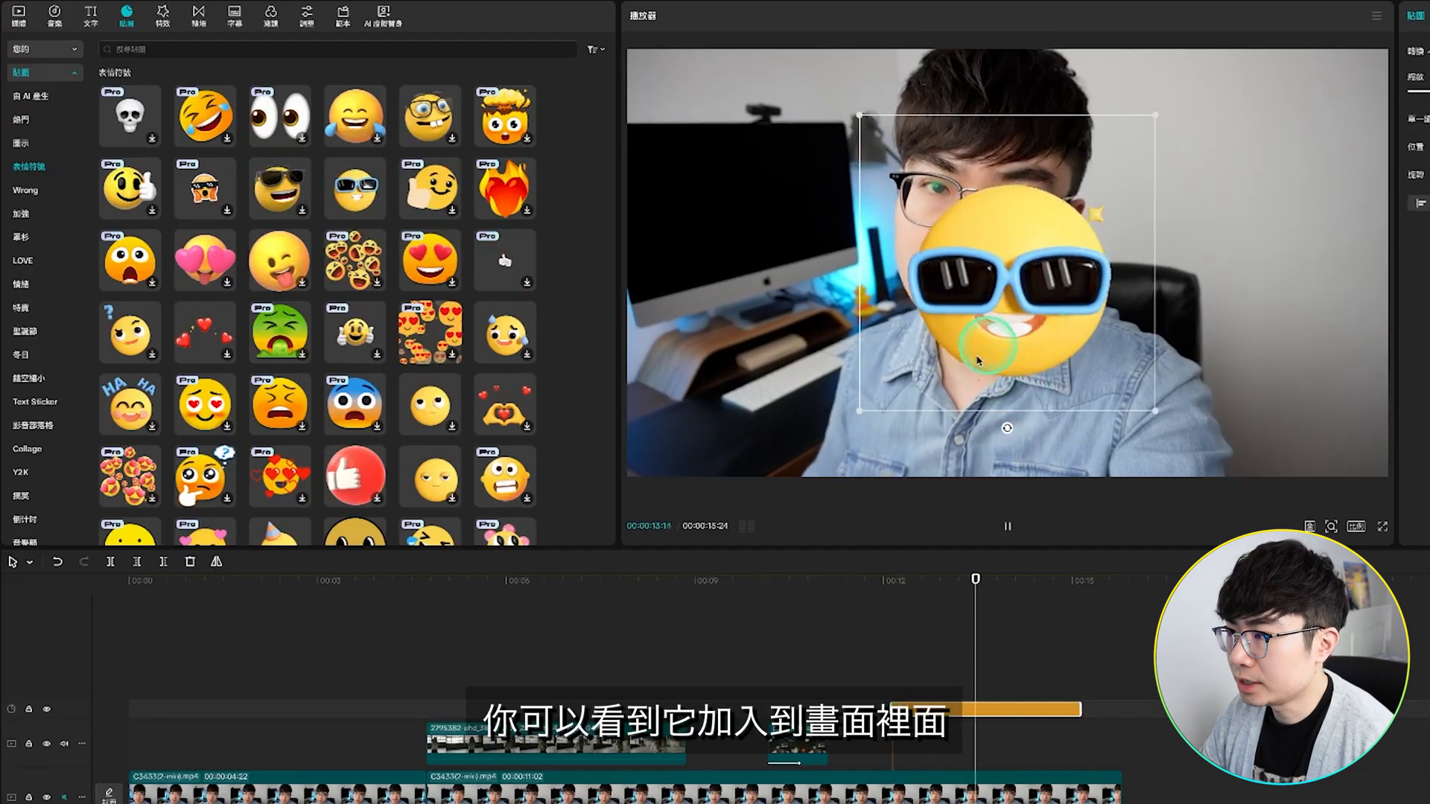
pyautogui.press('space')
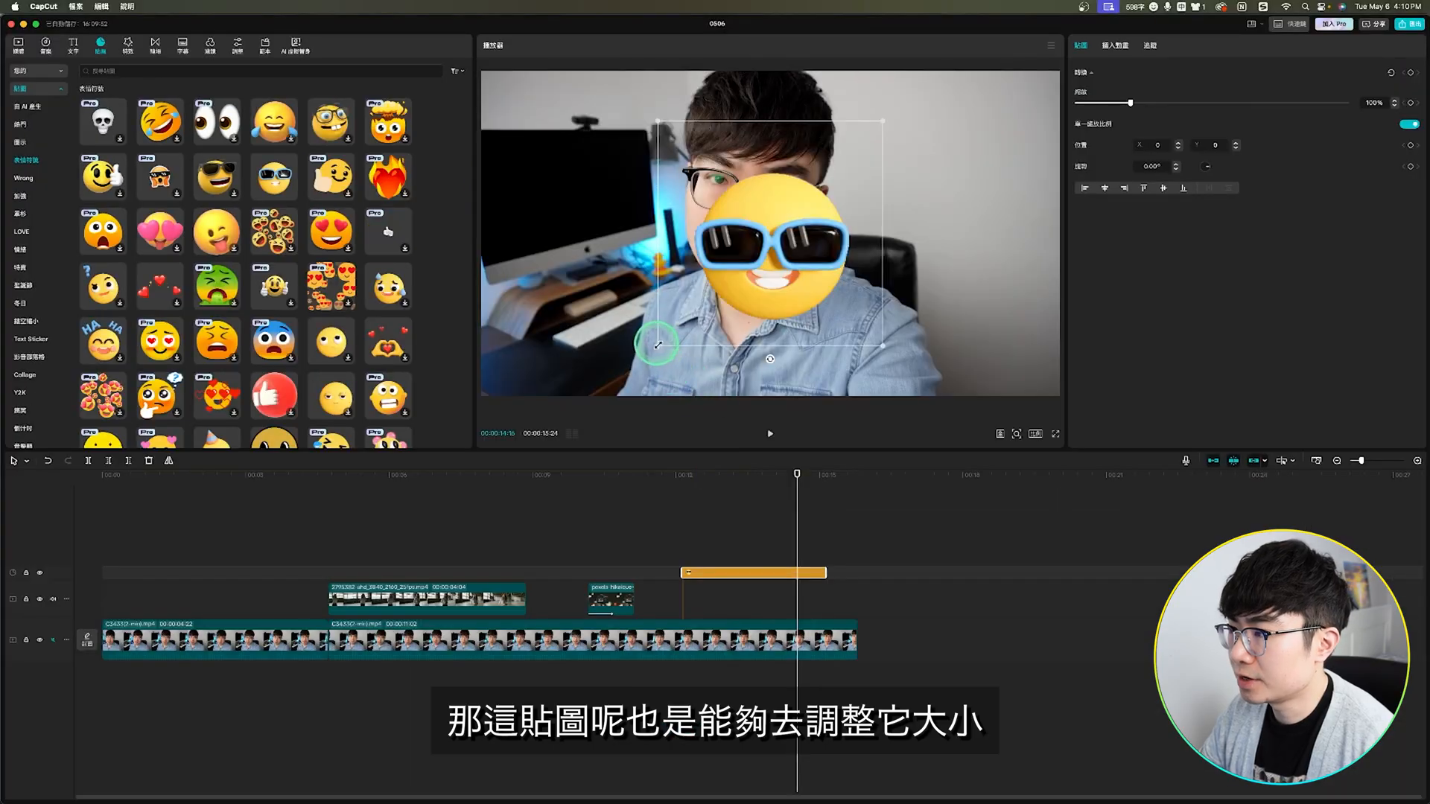
# Step: Shrink the sunglasses emoji sticker, move it beside the speaker's face, and try the 彈入 entrance animation and the one next to it
pyautogui.moveTo(658, 344); pyautogui.dragTo(700, 302)
pyautogui.moveTo(777, 245); pyautogui.dragTo(953, 243)
pyautogui.click(1114, 45)
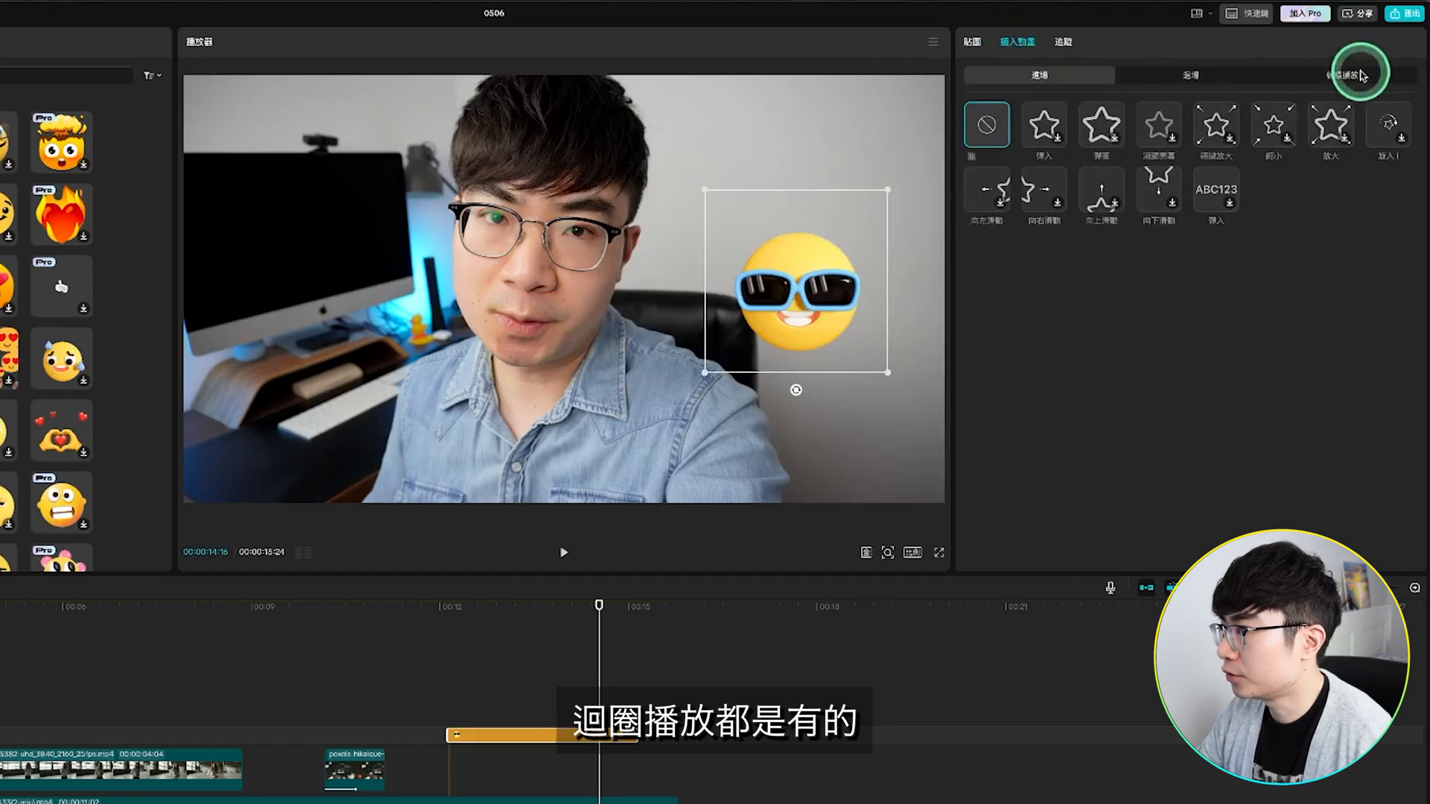
pyautogui.click(1058, 124)
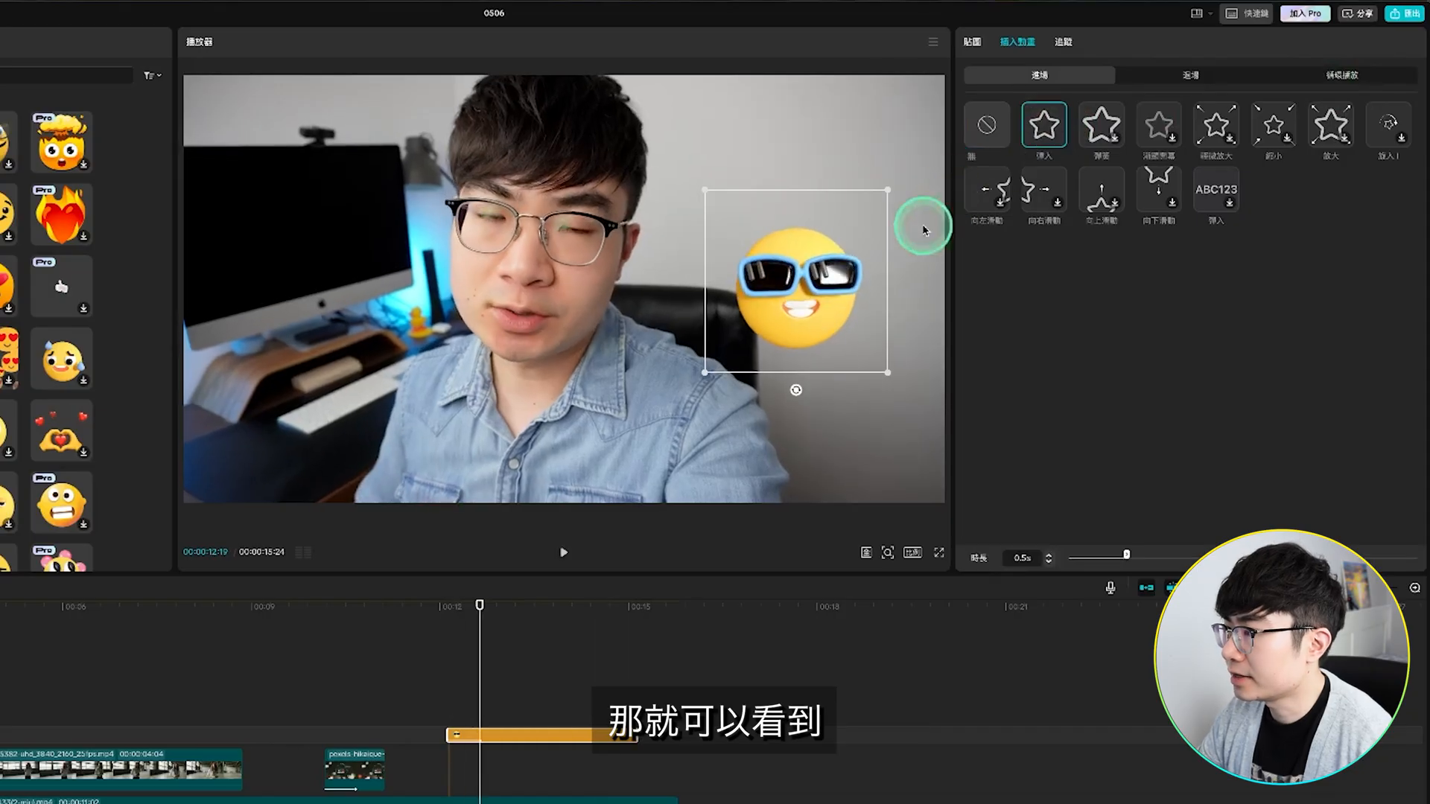
pyautogui.click(1101, 132)
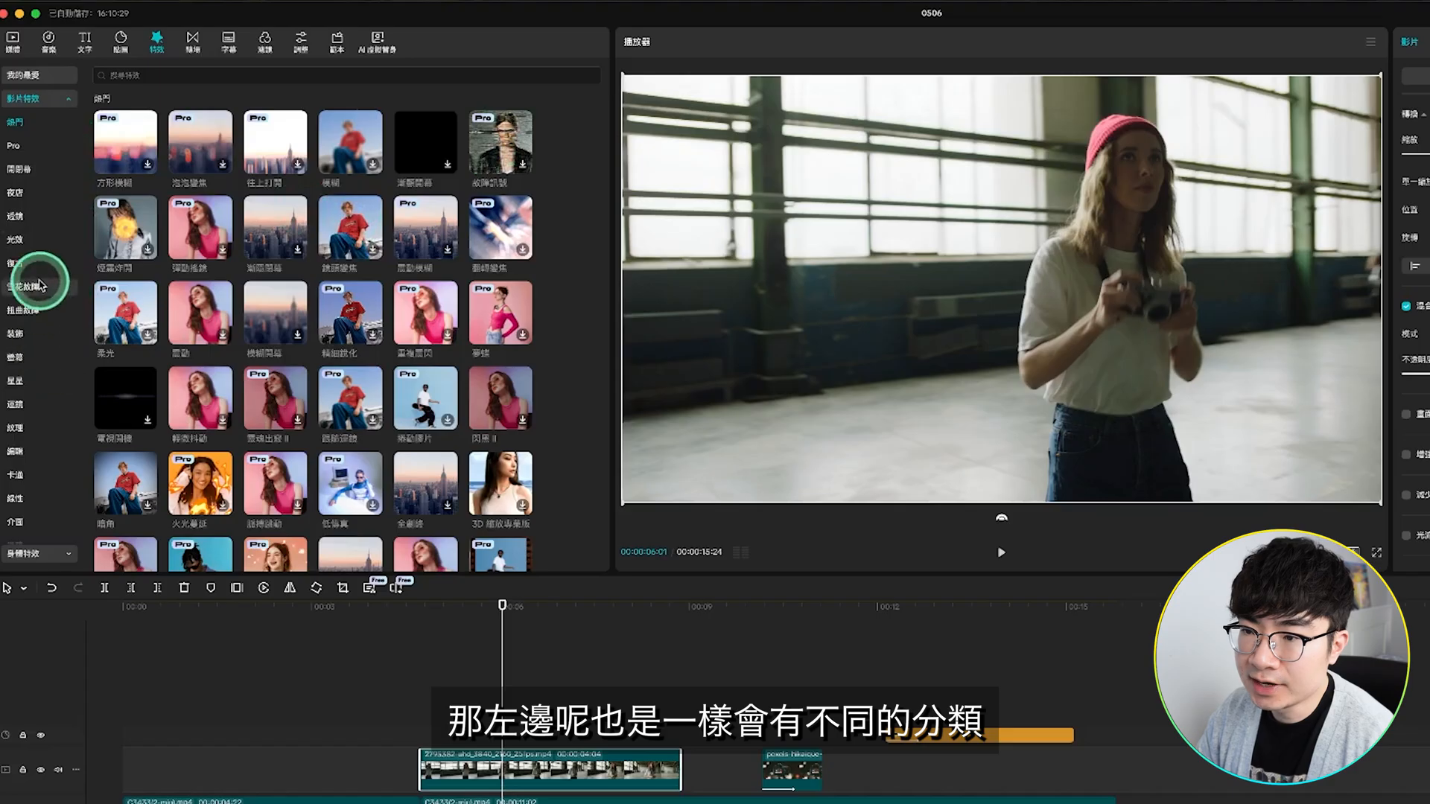
# Step: Add the 電視開機 video effect above the start of the first B-roll clip and play it back
pyautogui.scroll(-3, 111, 302)
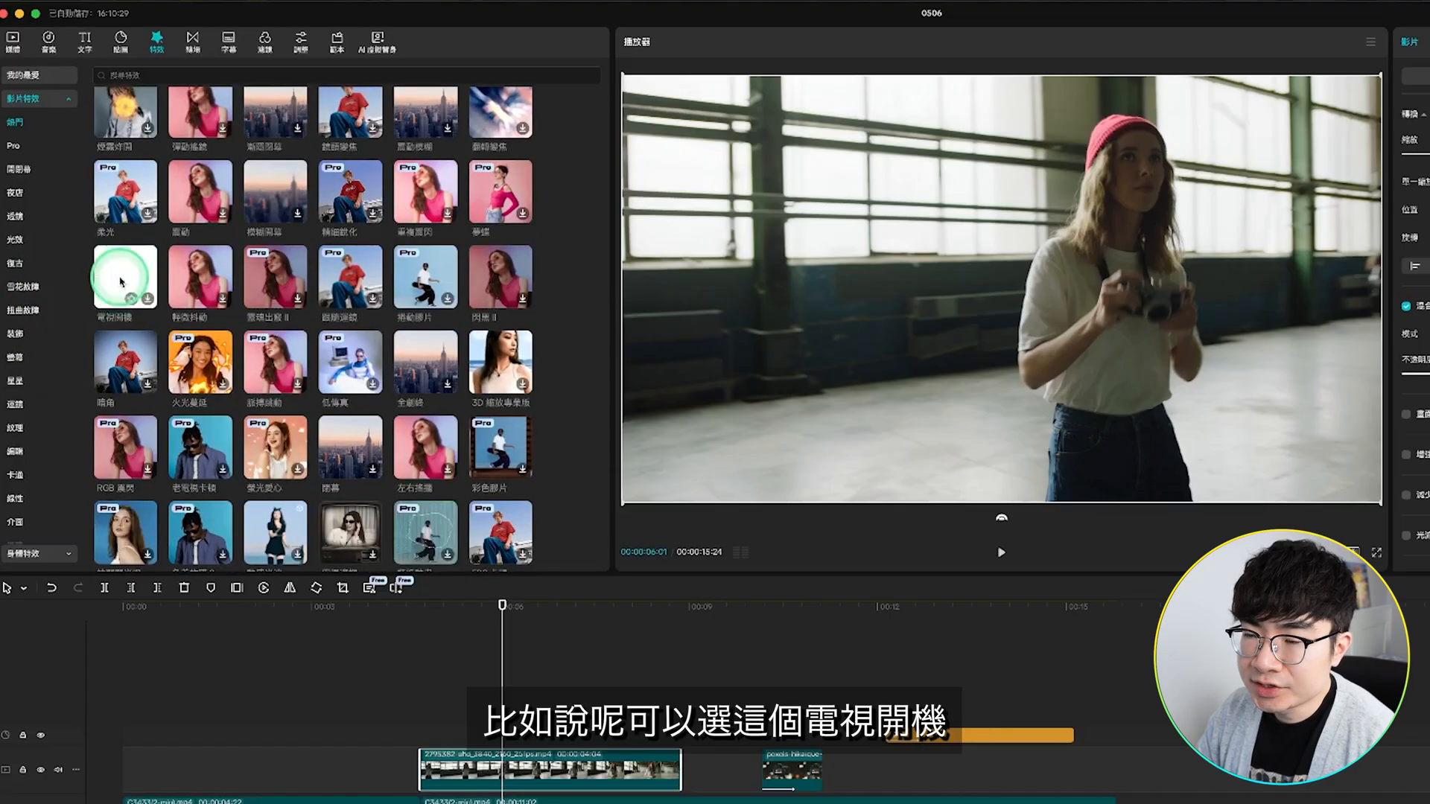
pyautogui.moveTo(119, 282); pyautogui.dragTo(433, 734)
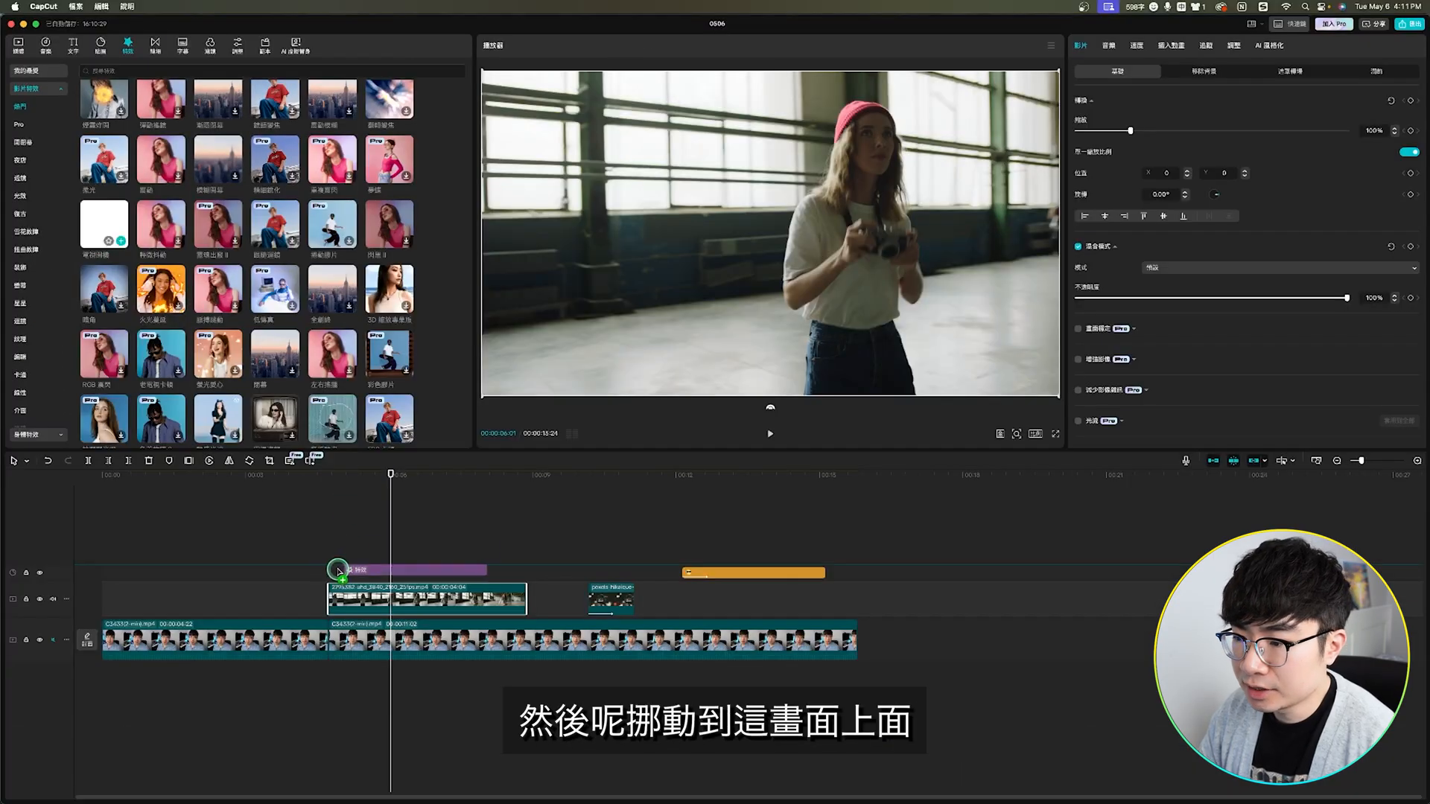
pyautogui.moveTo(339, 571); pyautogui.dragTo(331, 572)
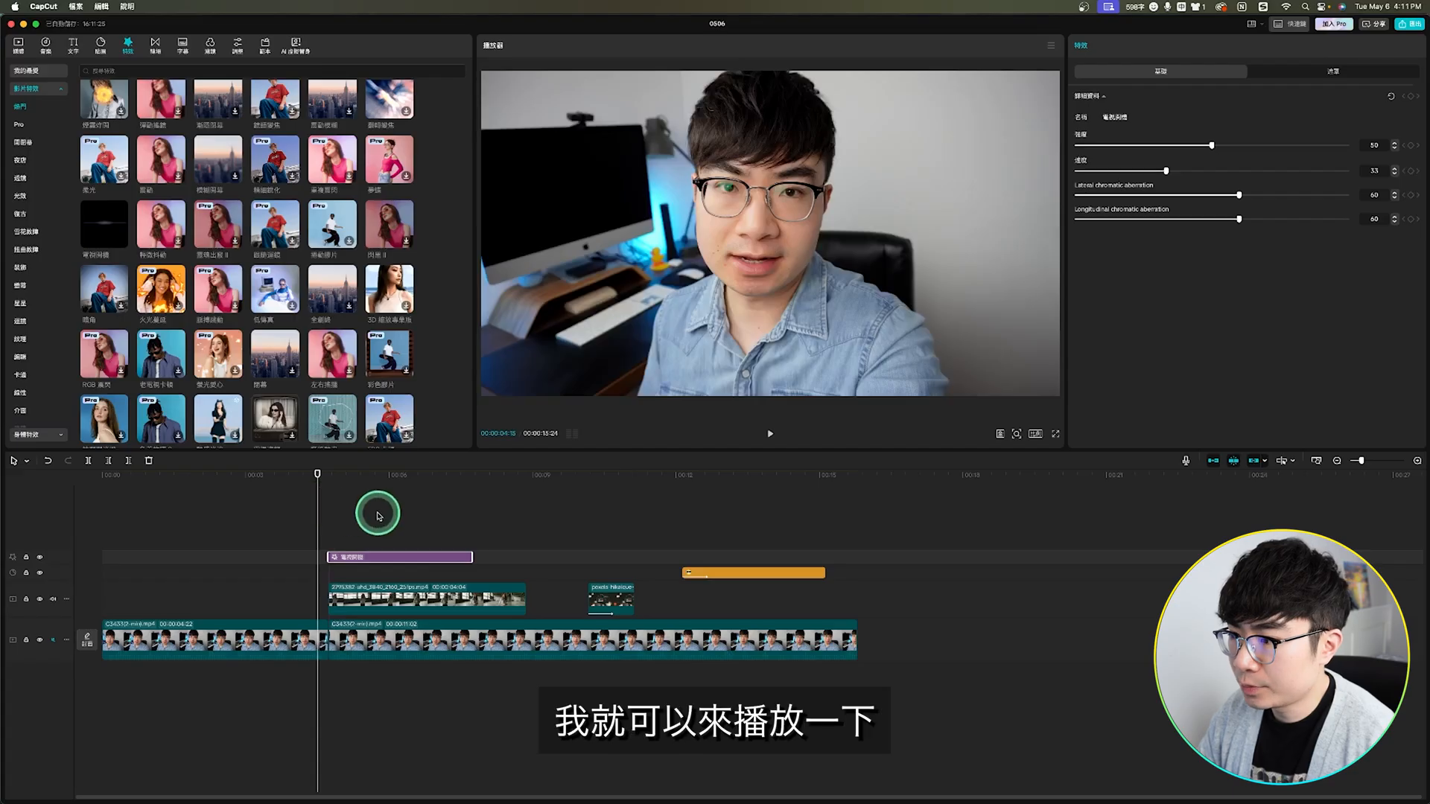
pyautogui.press('space')
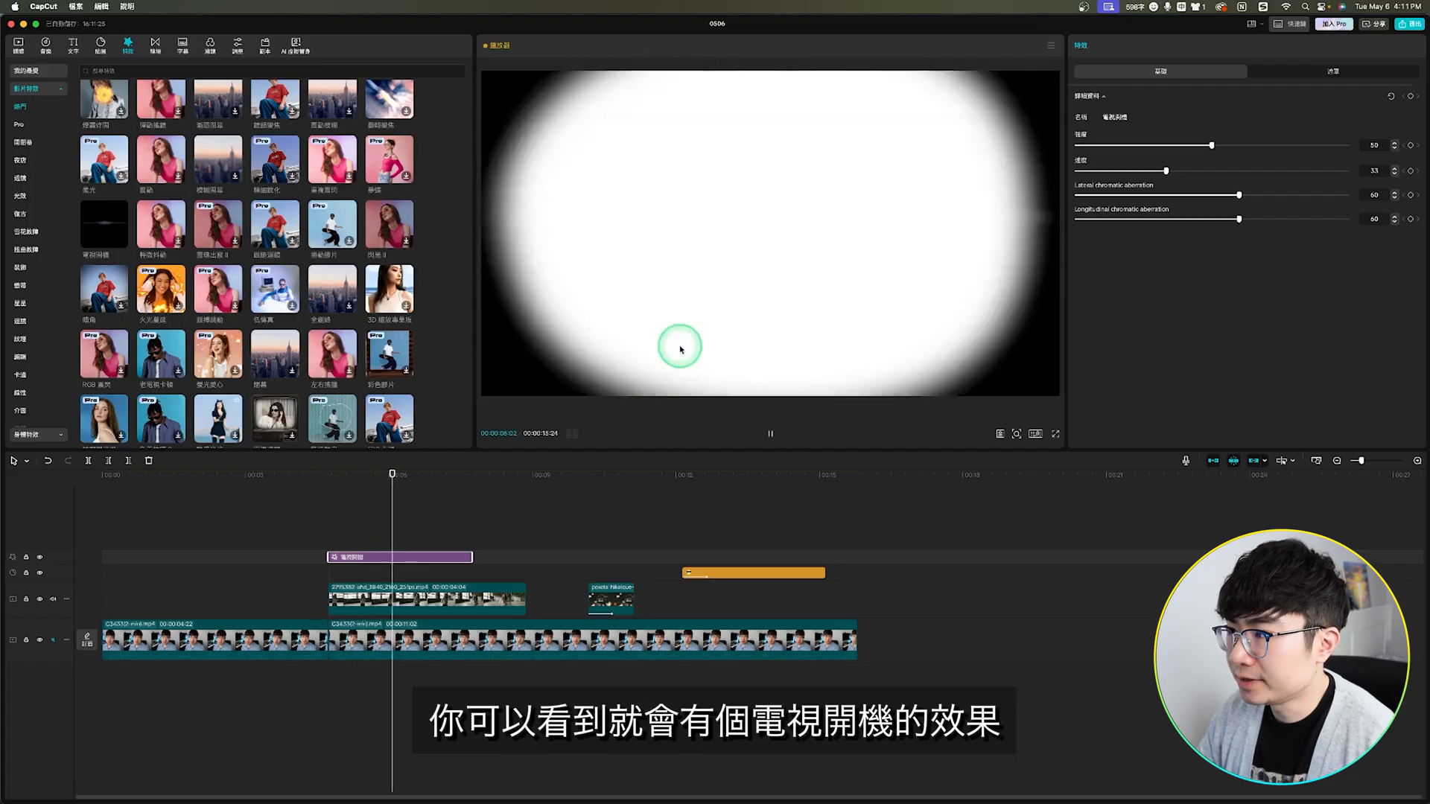
pyautogui.press('space')
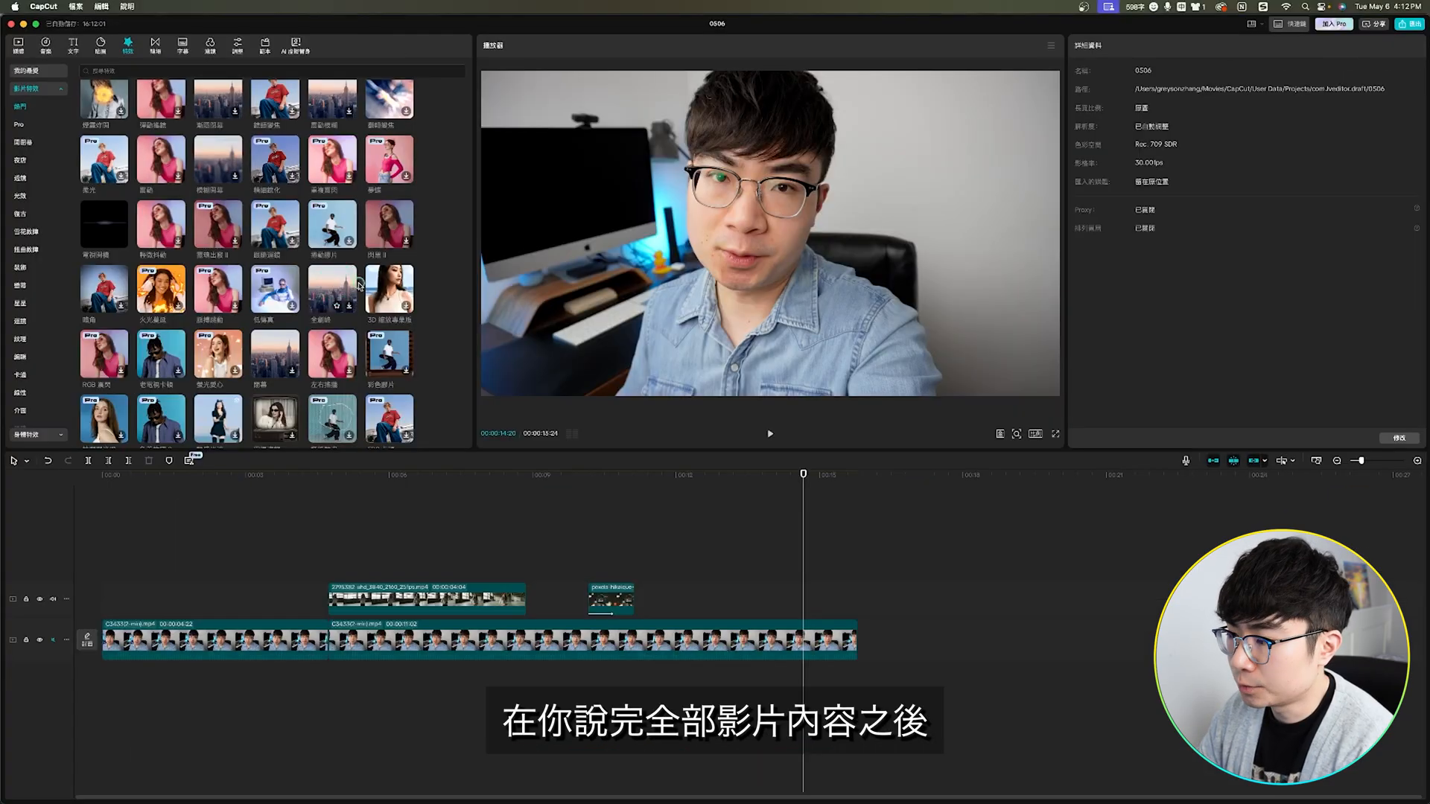
# Step: Place the 全劇終 closing effect so it ends with the last talking-head clip, and play it back
pyautogui.moveTo(438, 358); pyautogui.dragTo(950, 782)
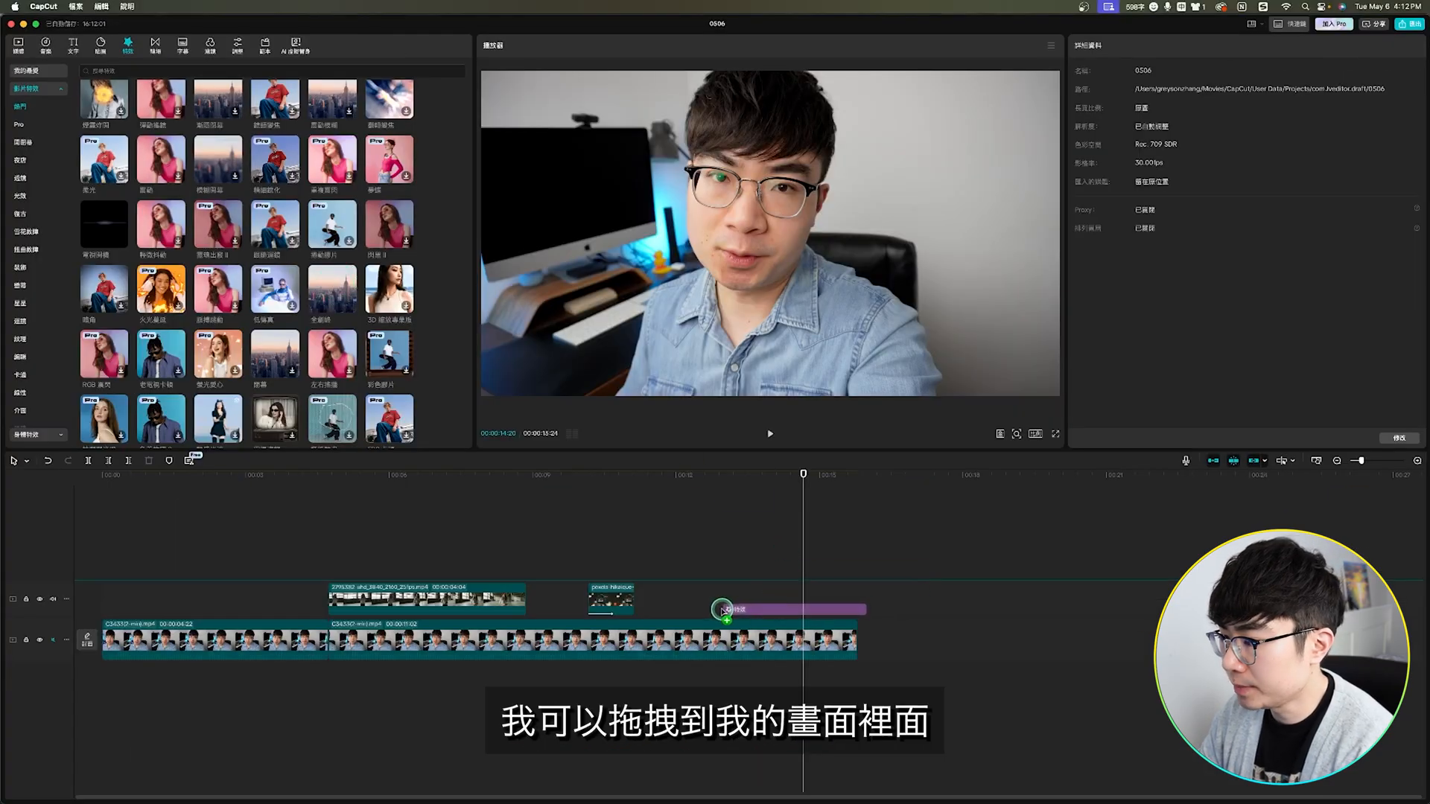
pyautogui.moveTo(722, 611); pyautogui.dragTo(728, 529)
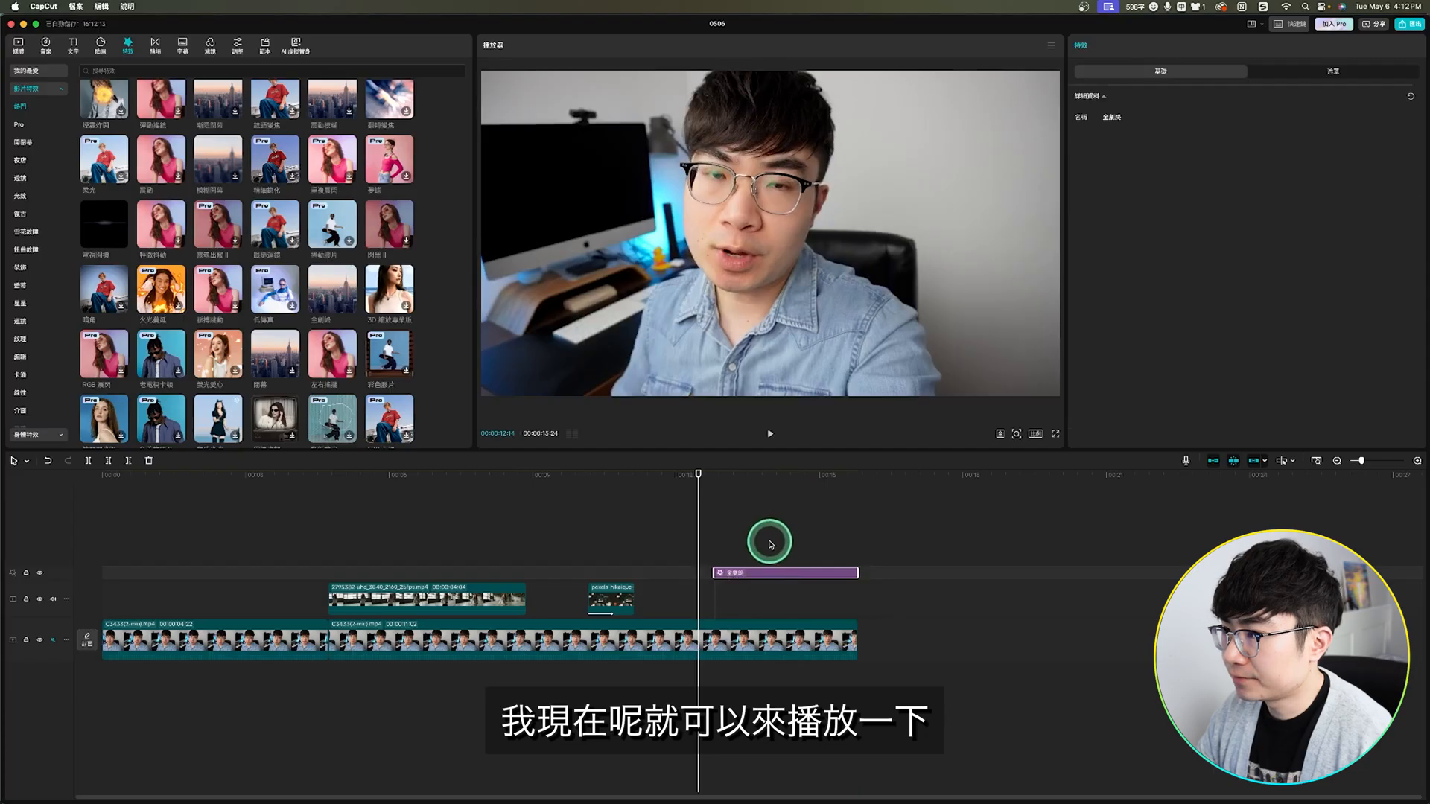
pyautogui.click(770, 434)
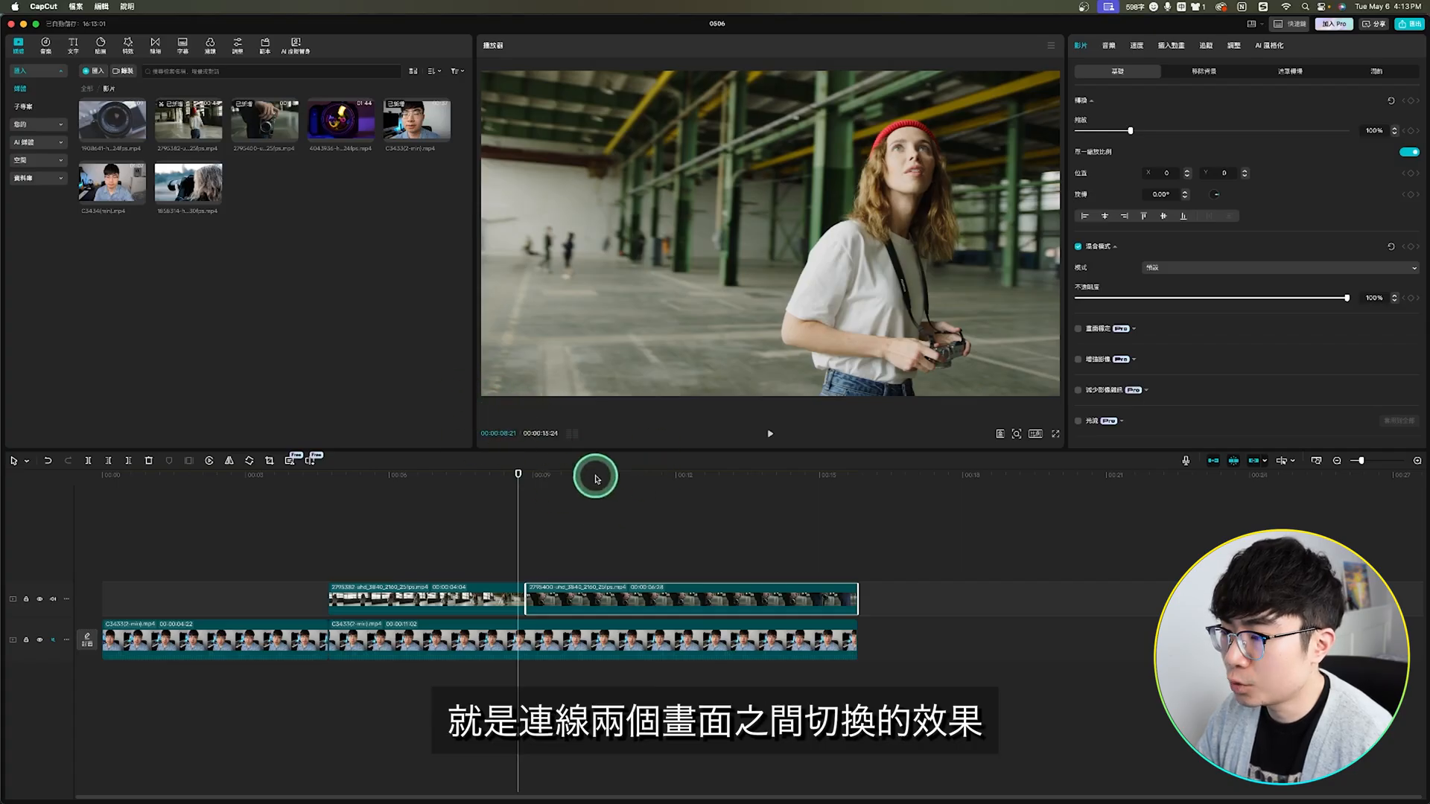
# Step: Add the 上下翻頁 transition from the 運鏡轉場 category between the two B-roll clips and play it back
pyautogui.moveTo(540, 532)
pyautogui.mouseDown()
pyautogui.moveTo(510, 536)
pyautogui.moveTo(555, 536)
pyautogui.moveTo(491, 549)
pyautogui.moveTo(557, 546)
pyautogui.mouseUp()
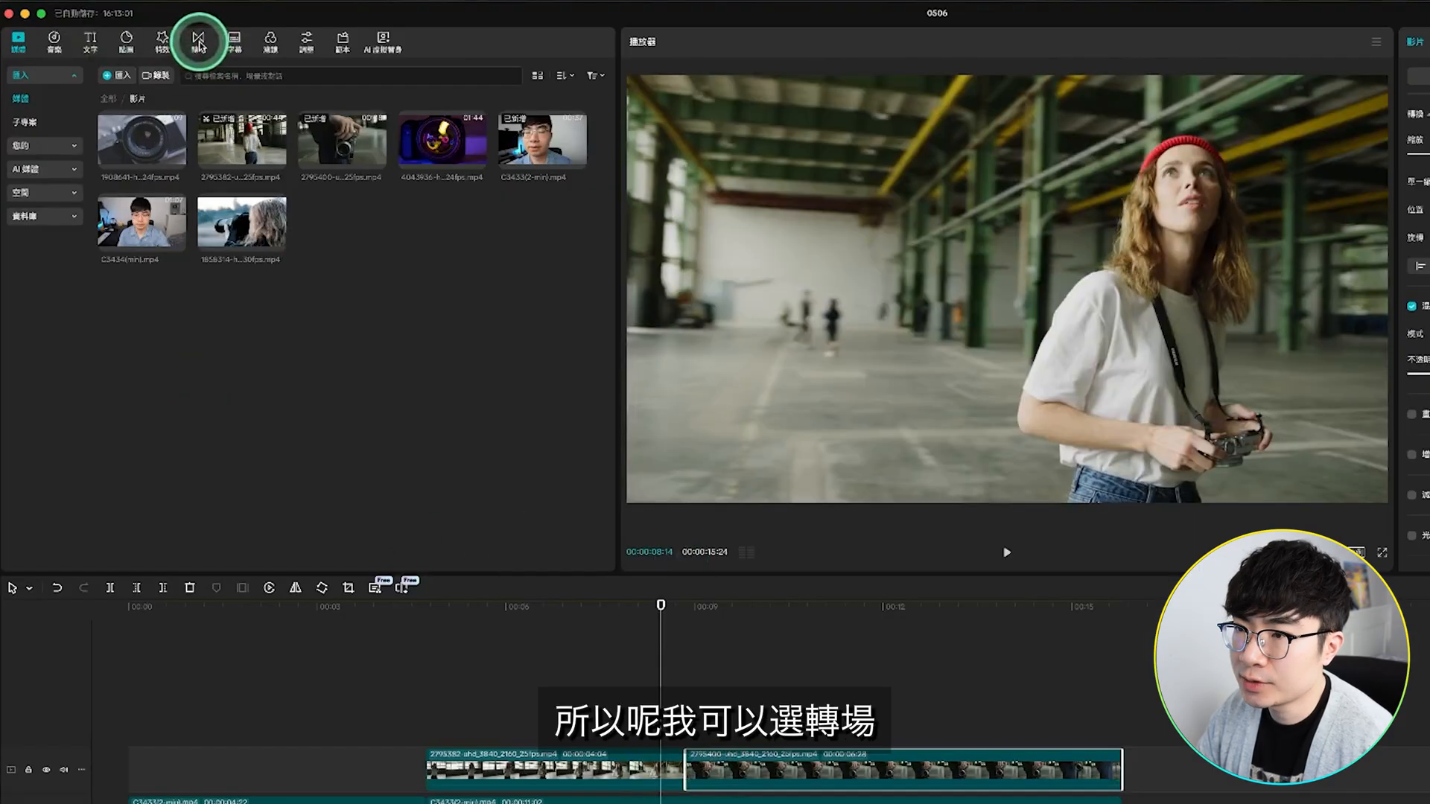
pyautogui.click(198, 43)
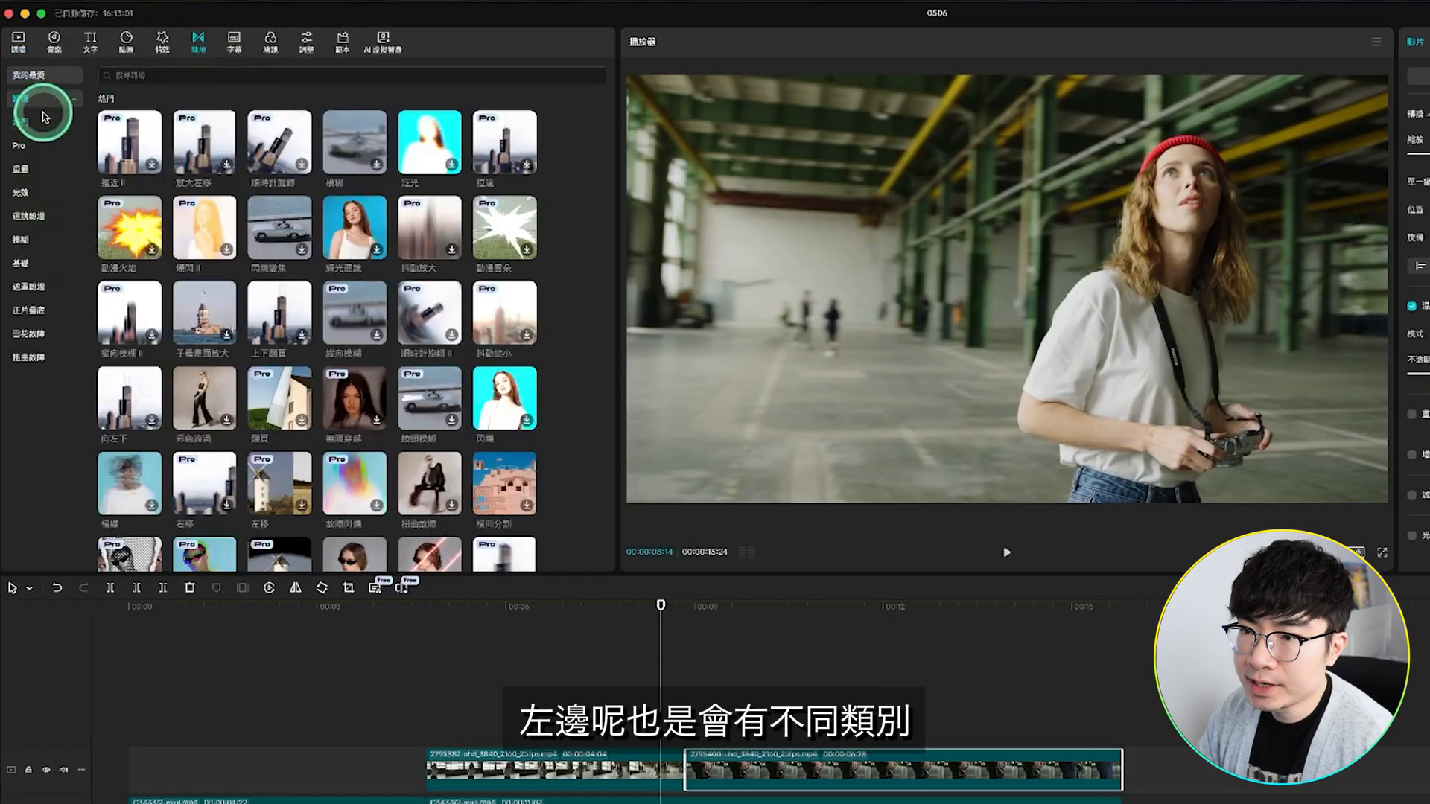
pyautogui.click(46, 218)
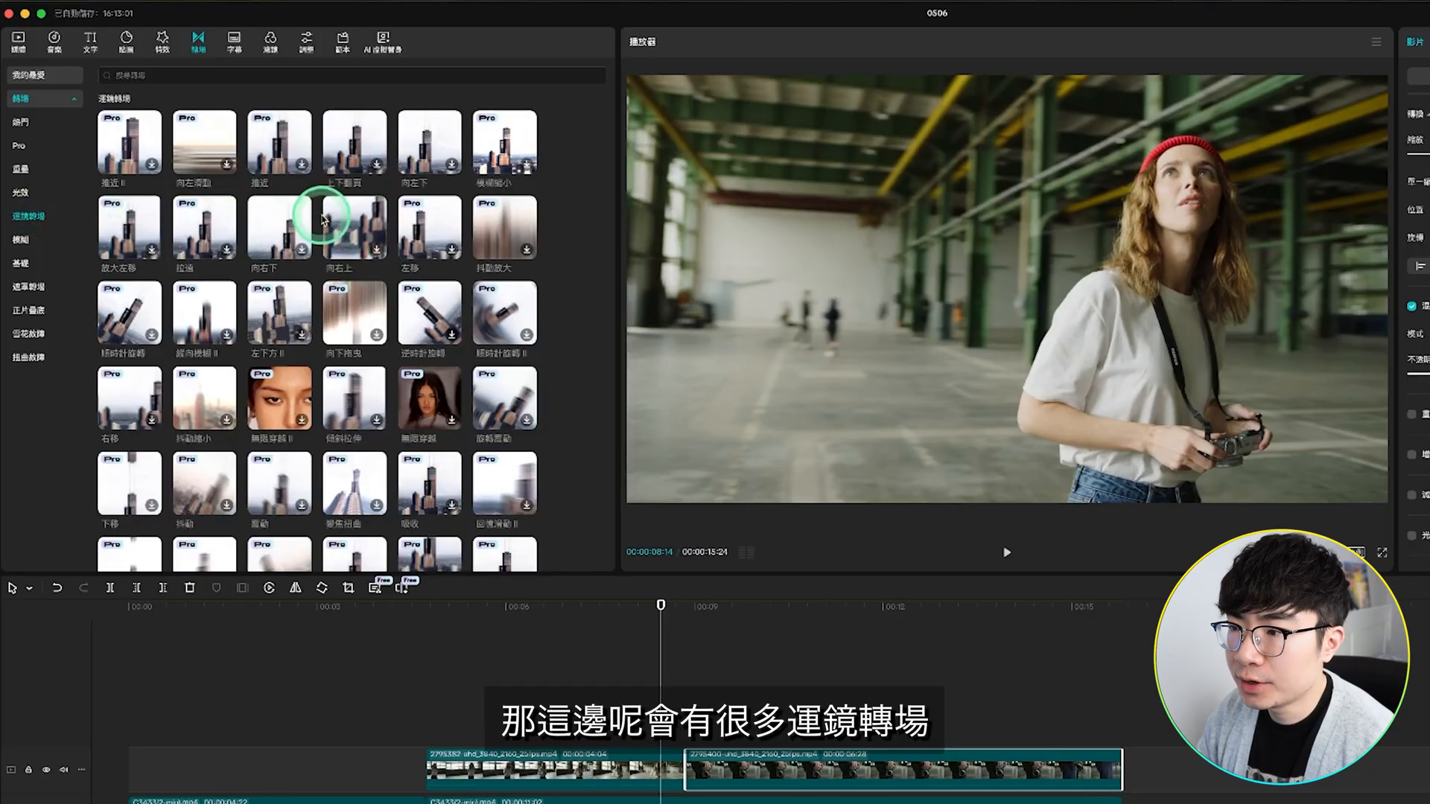
pyautogui.scroll(-3, 321, 217)
pyautogui.scroll(-2, 320, 219)
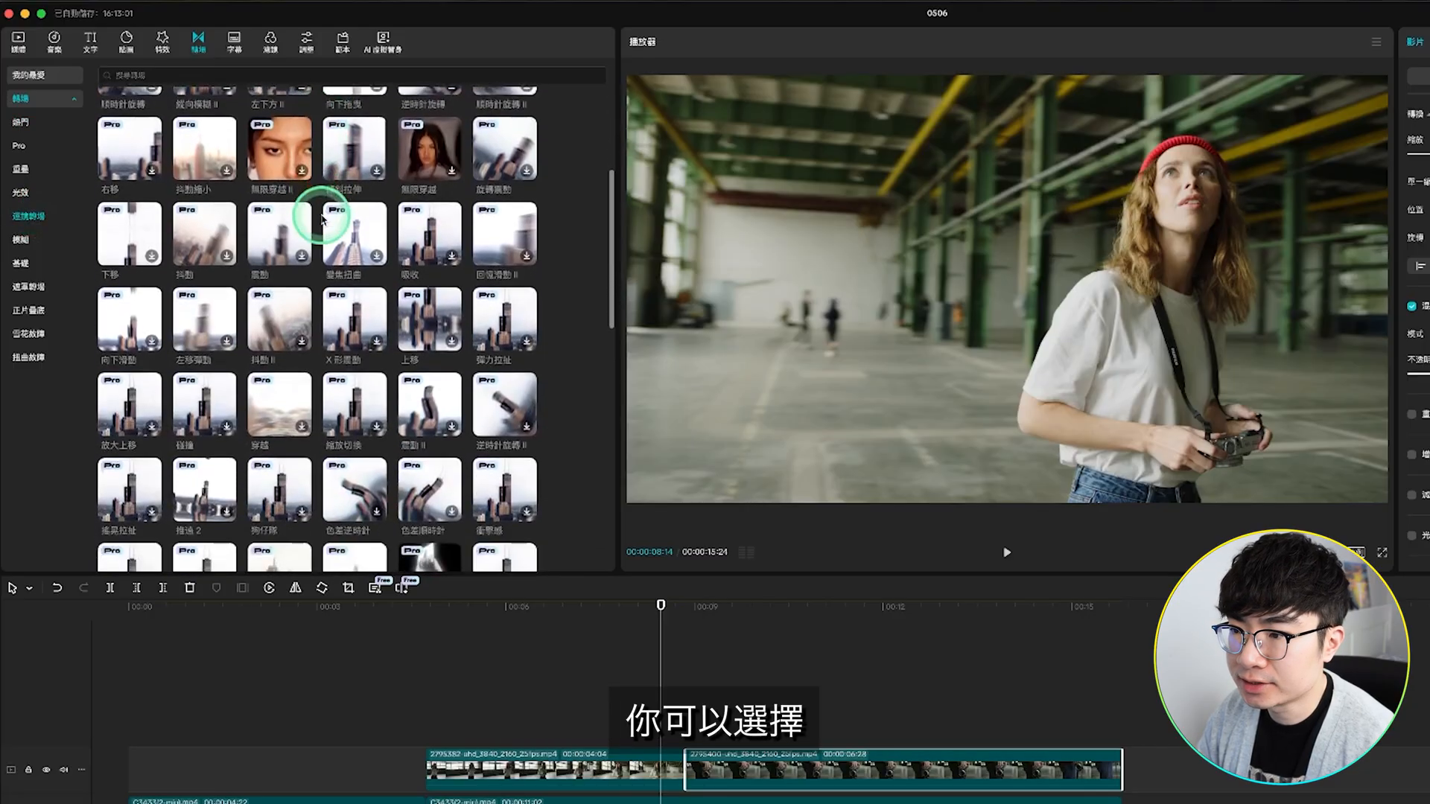
pyautogui.scroll(5, 320, 218)
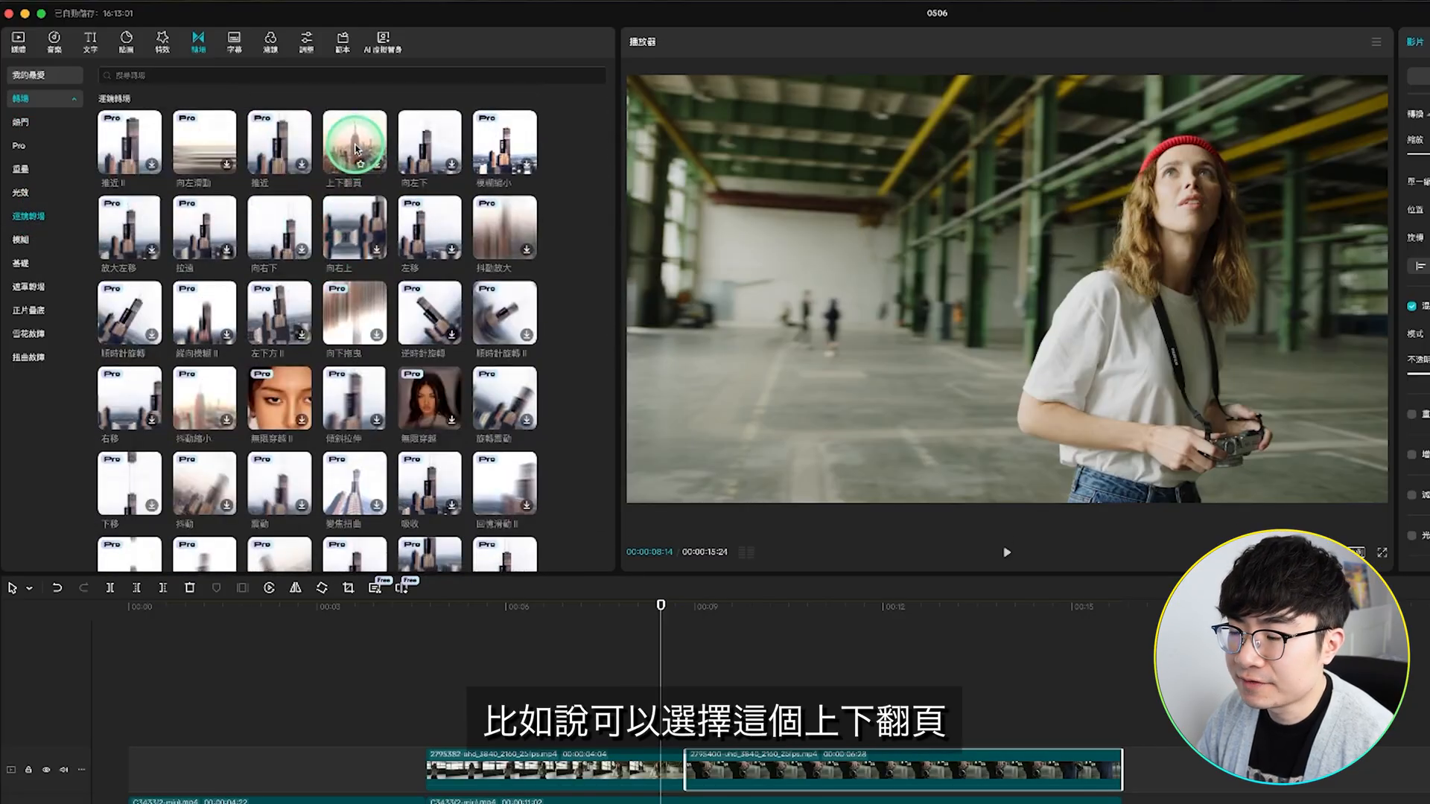
pyautogui.moveTo(350, 147); pyautogui.dragTo(662, 773)
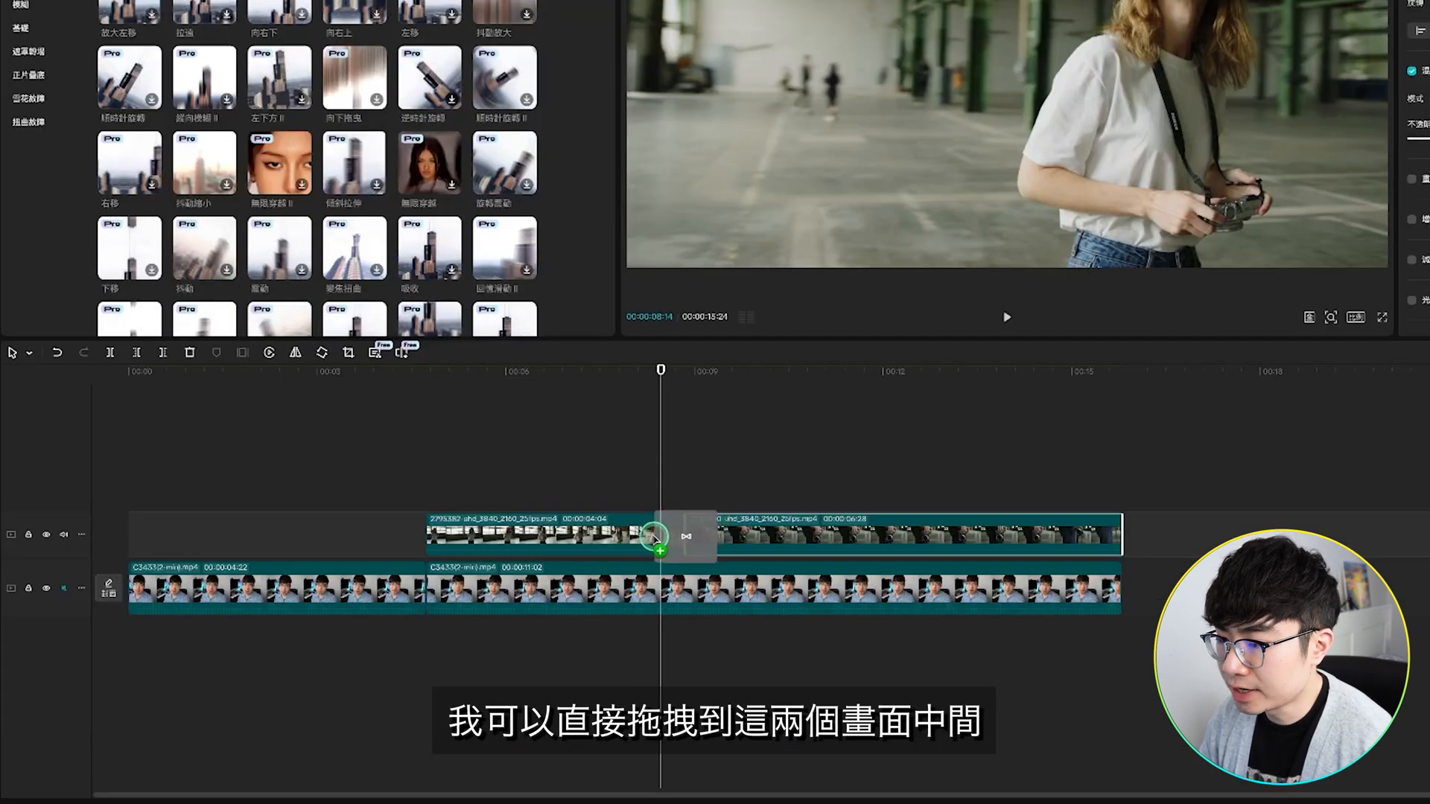
pyautogui.moveTo(654, 538); pyautogui.dragTo(655, 537)
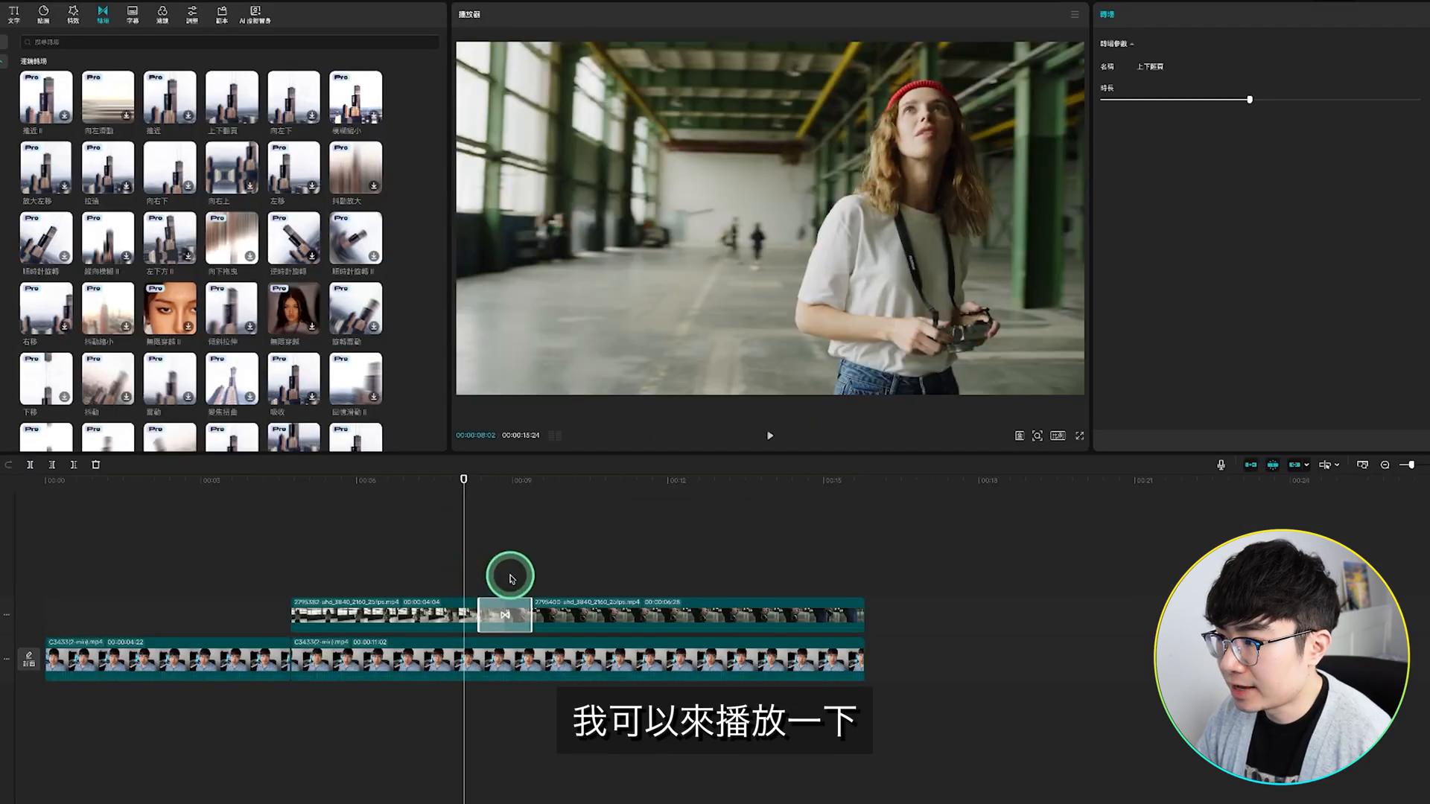
pyautogui.press('space')
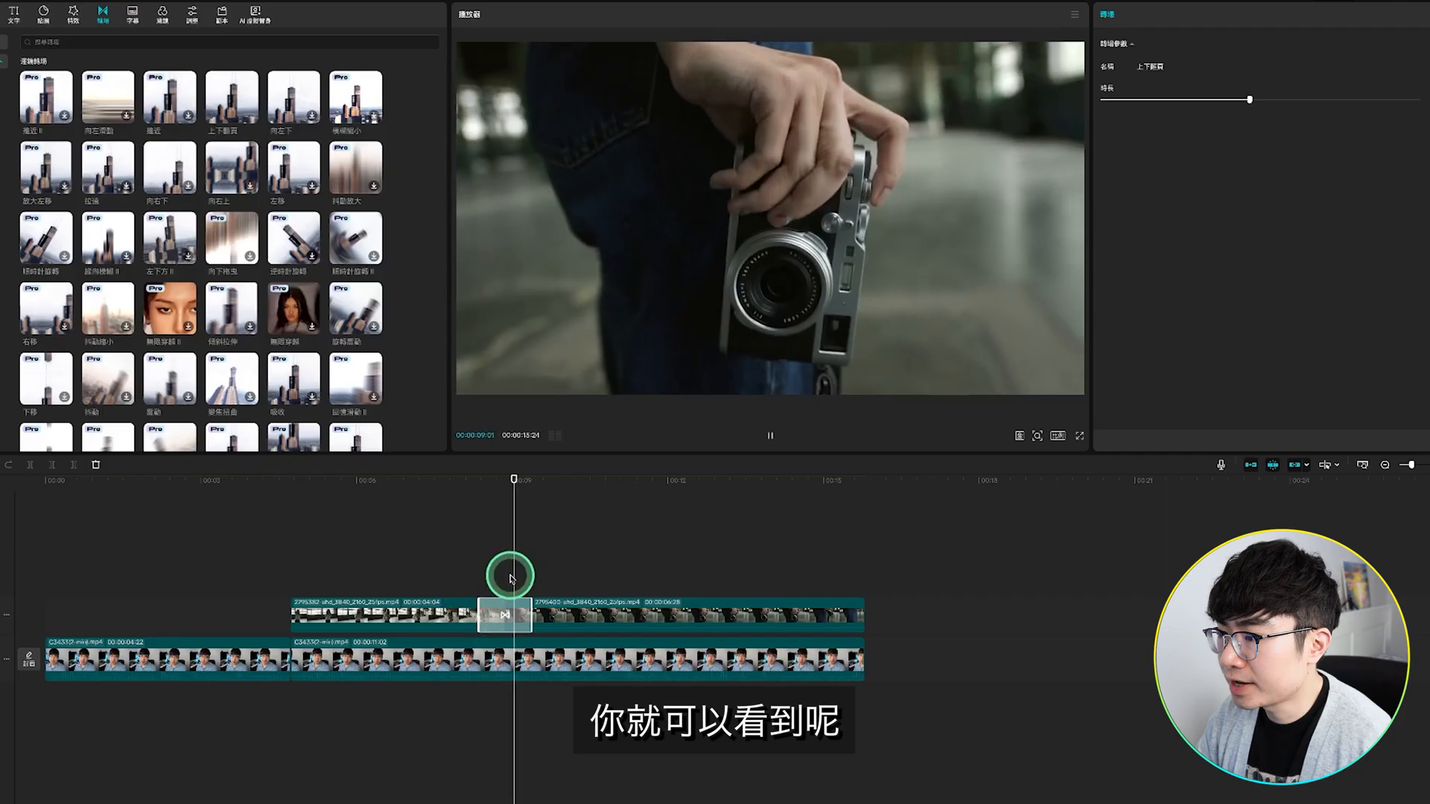
pyautogui.press('space')
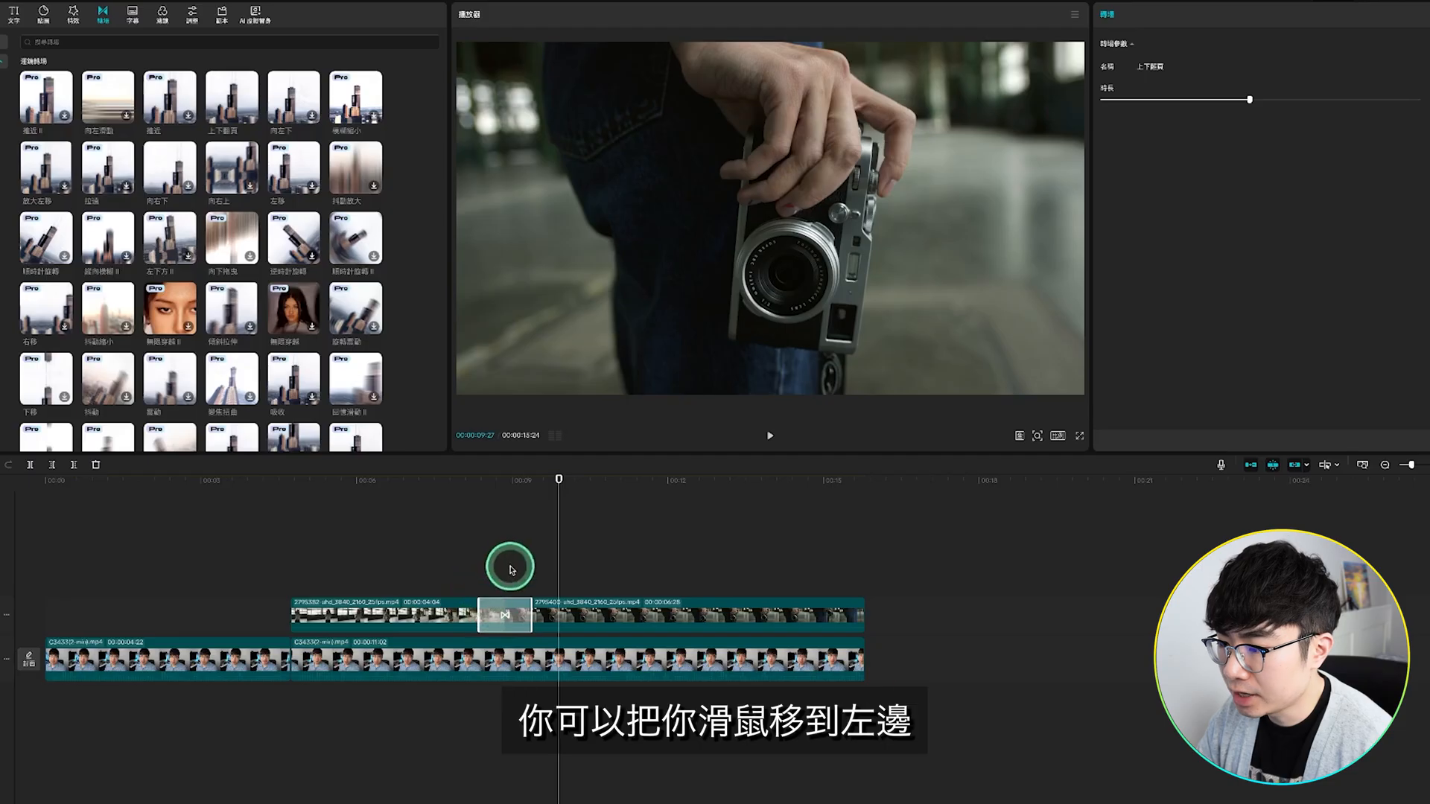
# Step: Shorten the 上下翻頁 transition between the B-roll clips, play it back, and stretch it out to a longer duration
pyautogui.moveTo(479, 613); pyautogui.dragTo(477, 614)
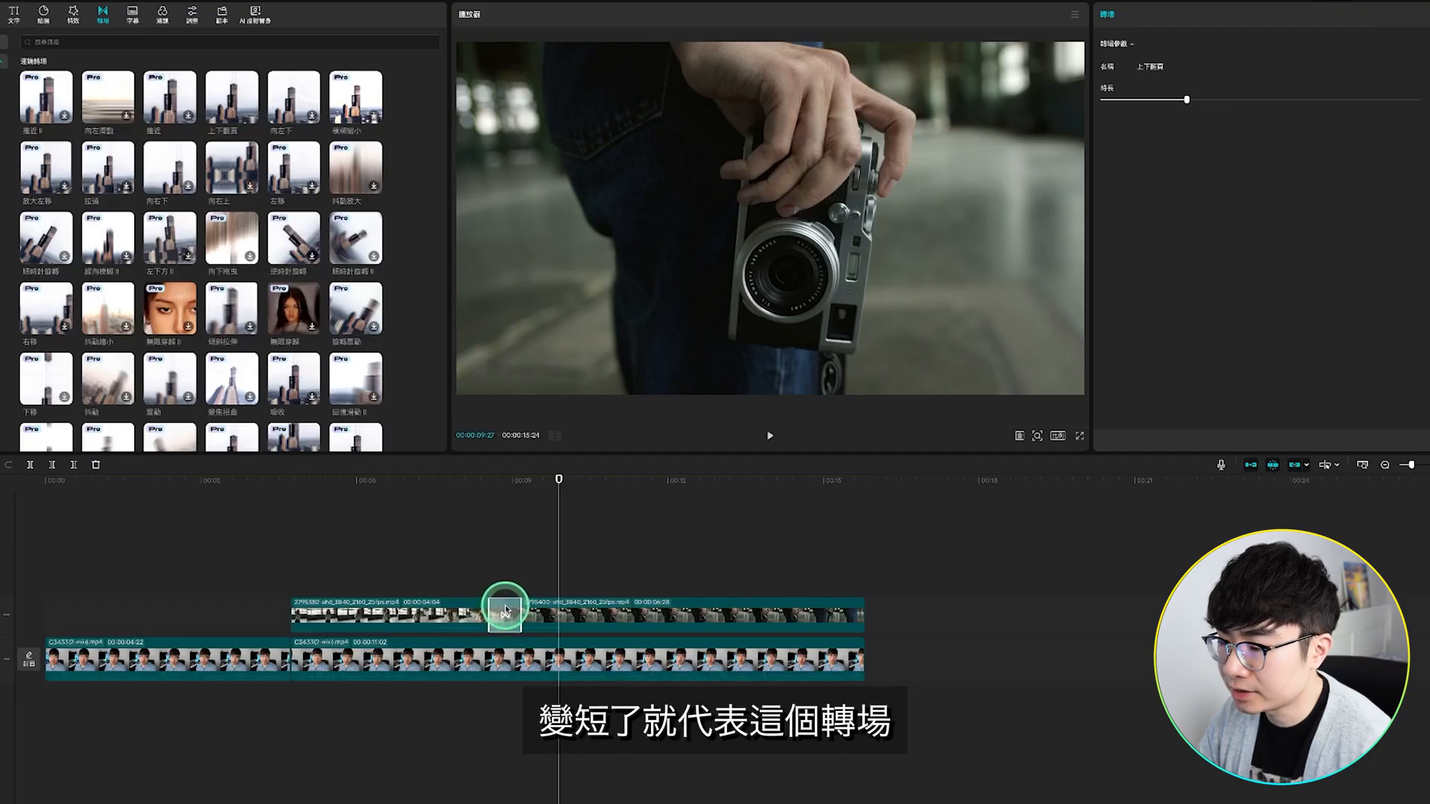
pyautogui.click(474, 573)
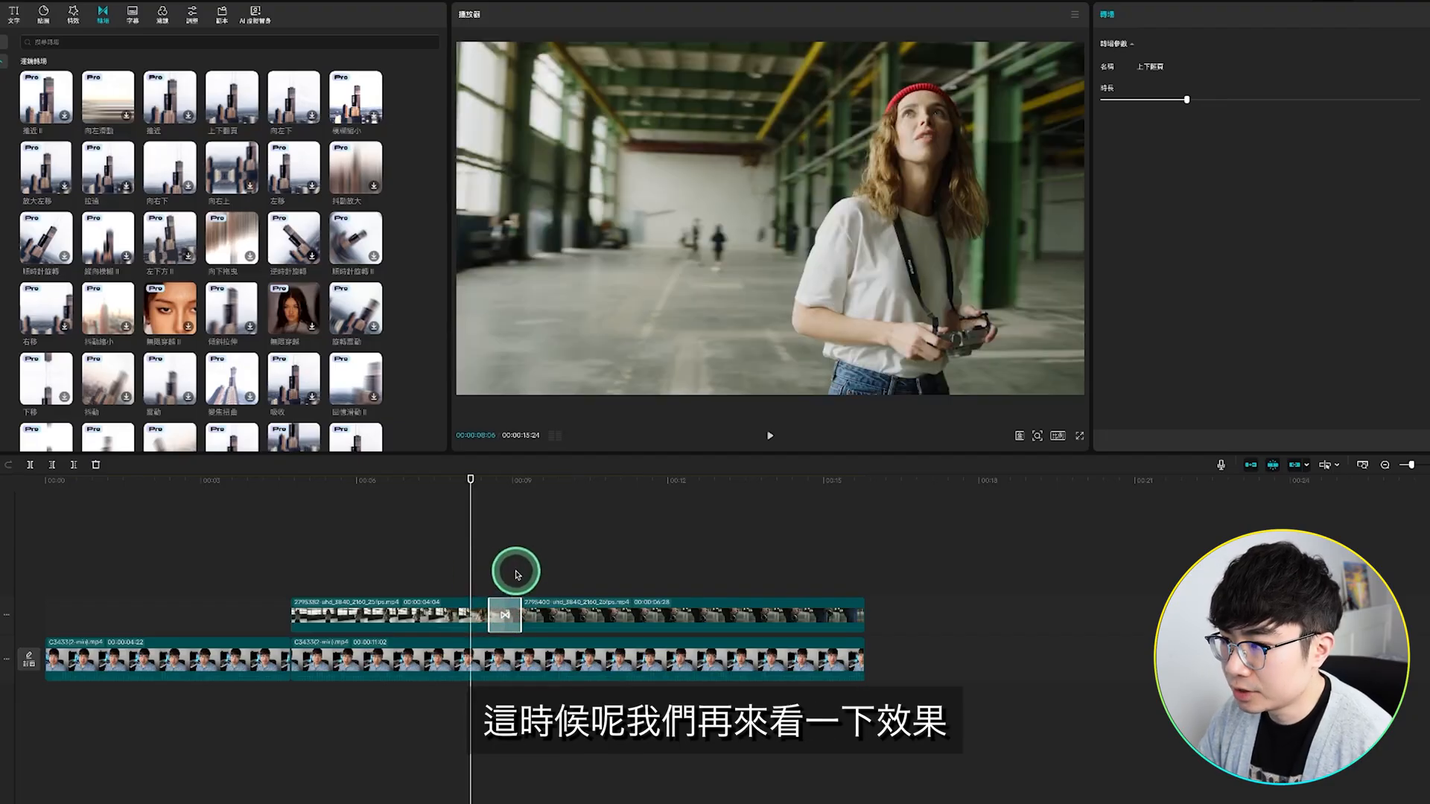
pyautogui.press('space')
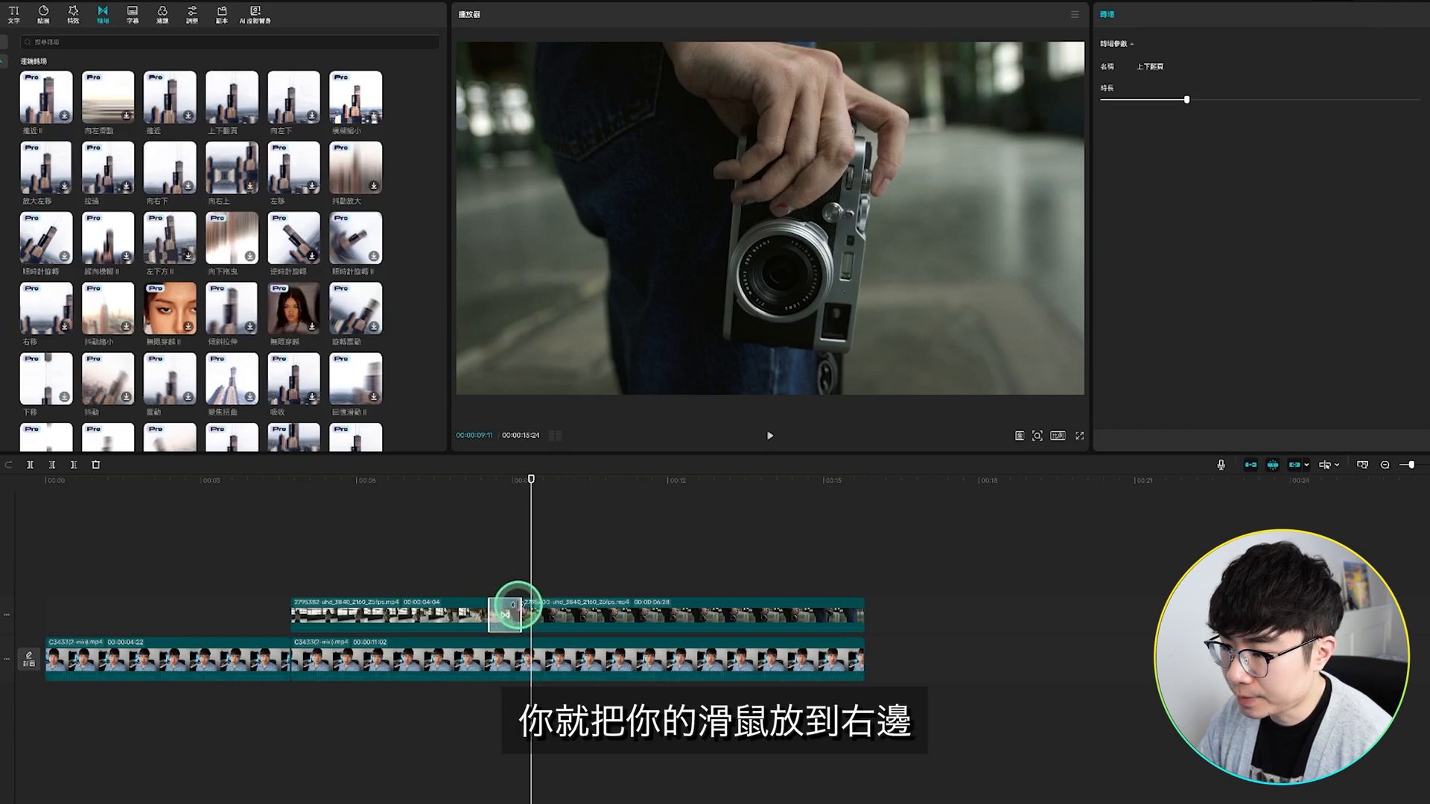
pyautogui.moveTo(511, 603); pyautogui.dragTo(456, 604)
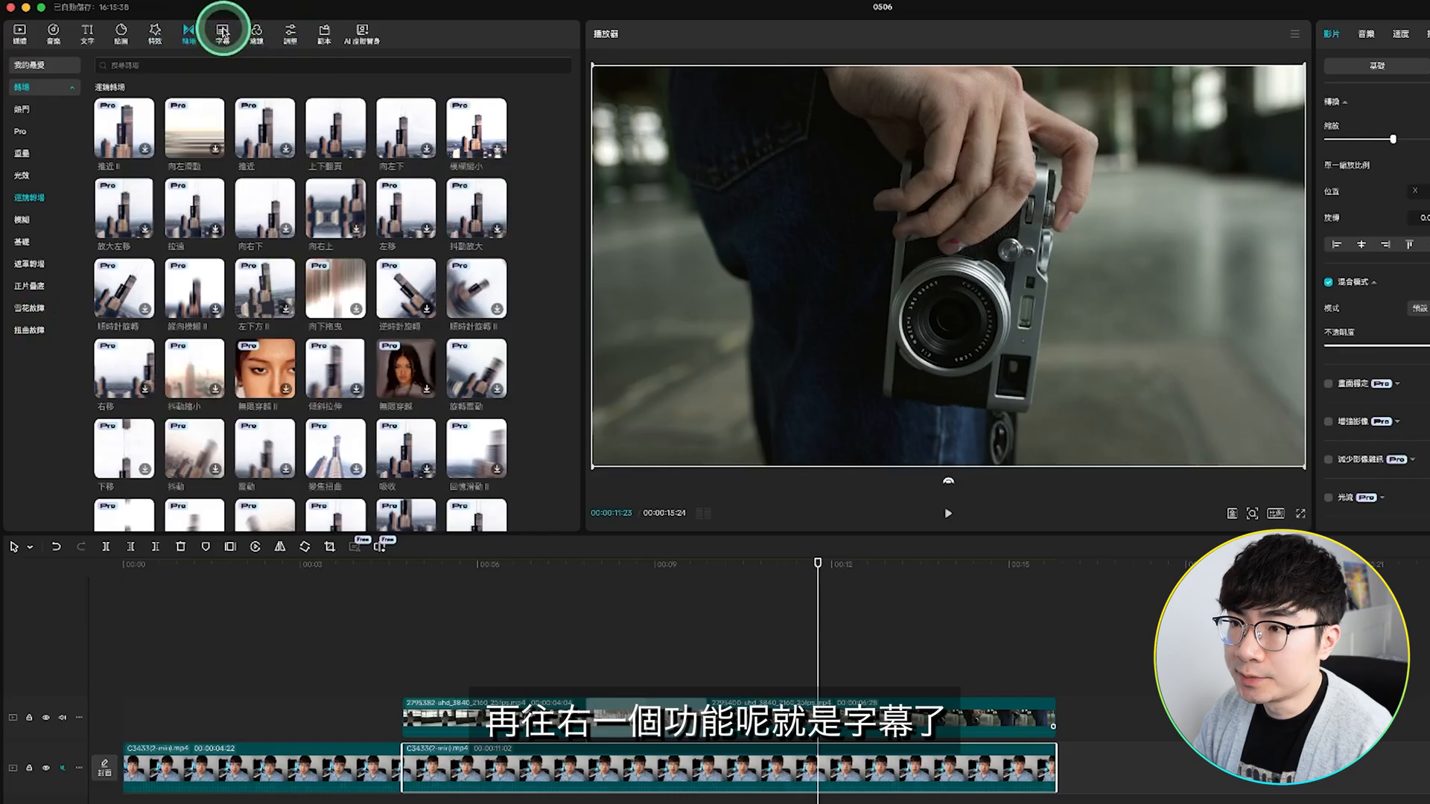
# Step: Generate automatic captions with 中文 as the spoken language, 英文 as the bilingual language and automatic keyword highlighting on
pyautogui.click(223, 32)
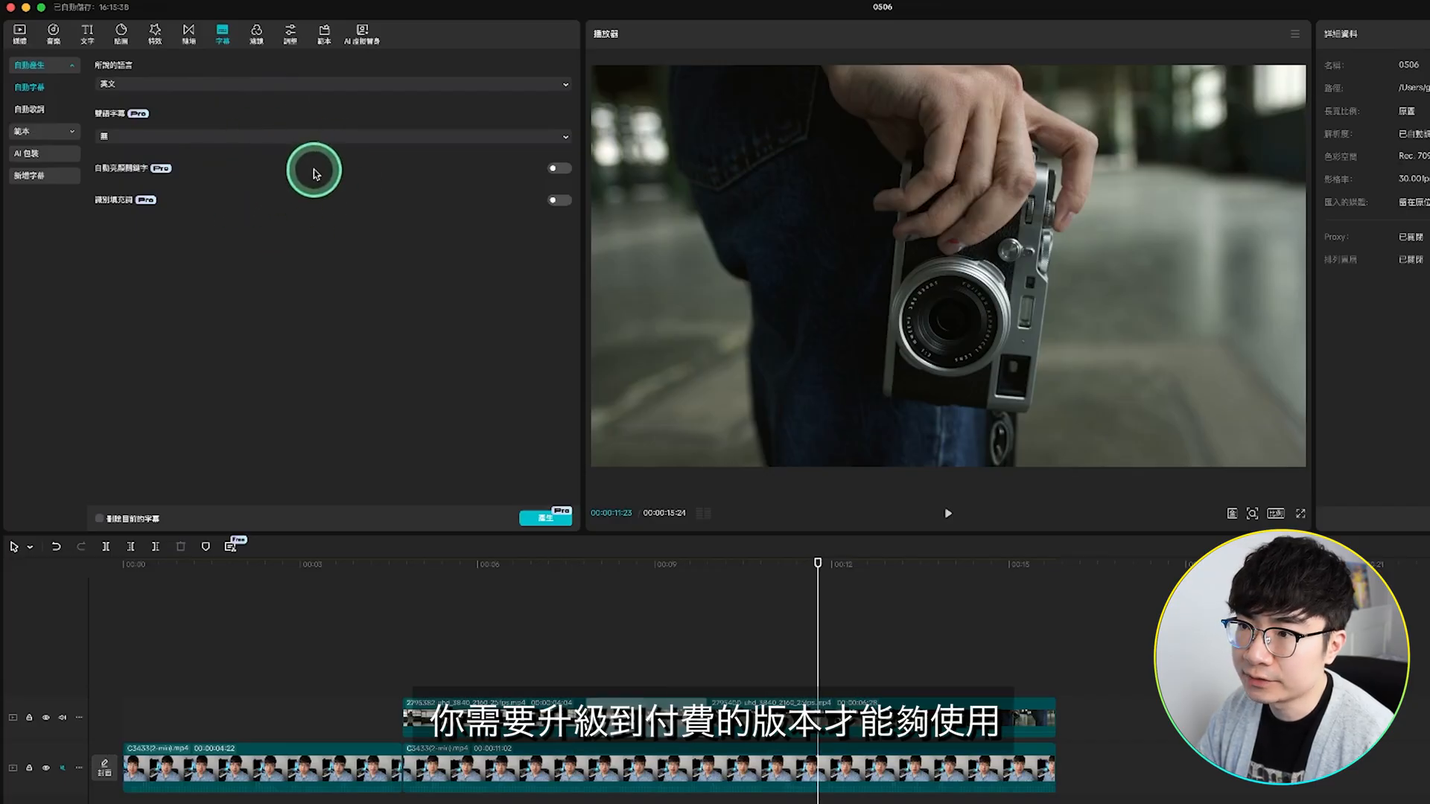
pyautogui.click(253, 84)
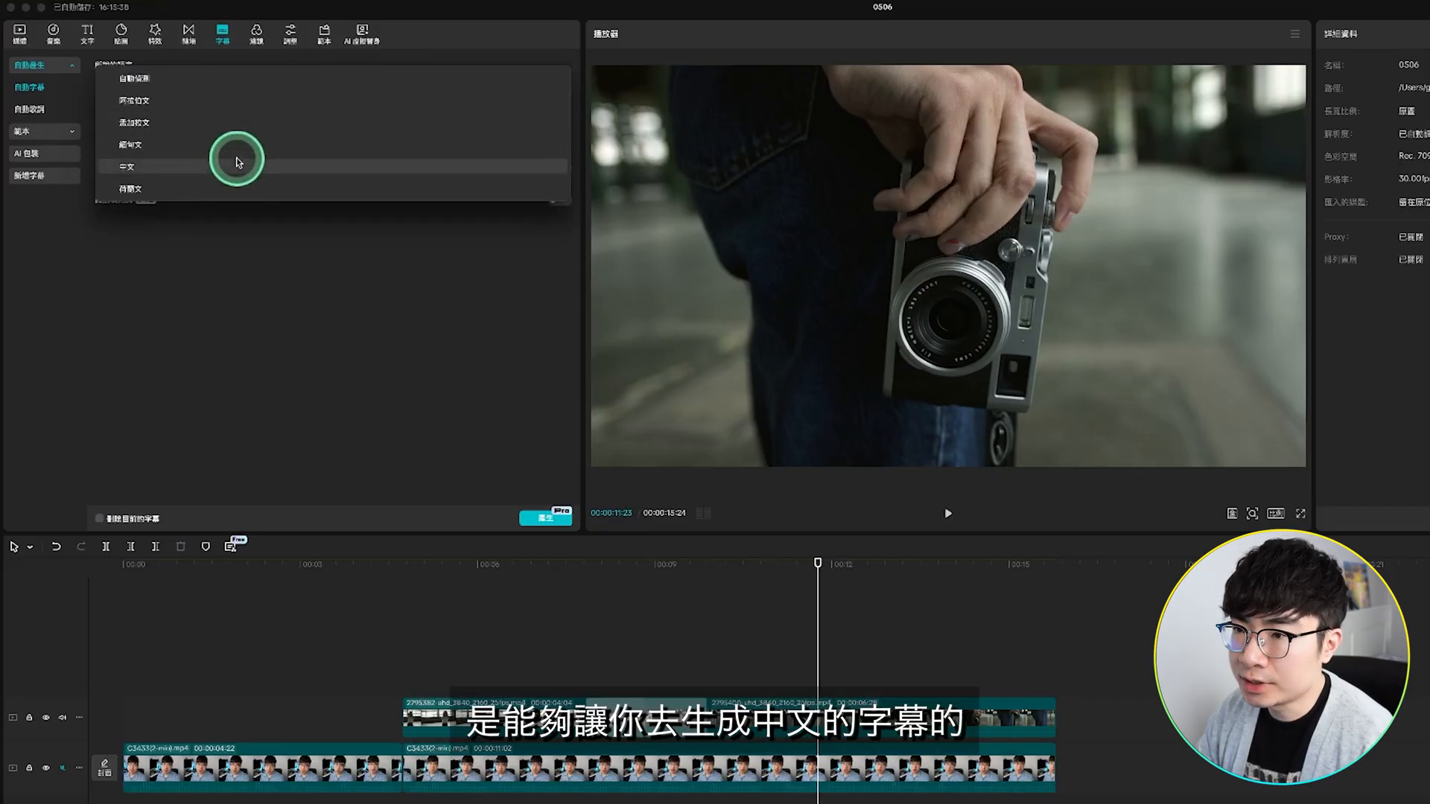
pyautogui.click(272, 170)
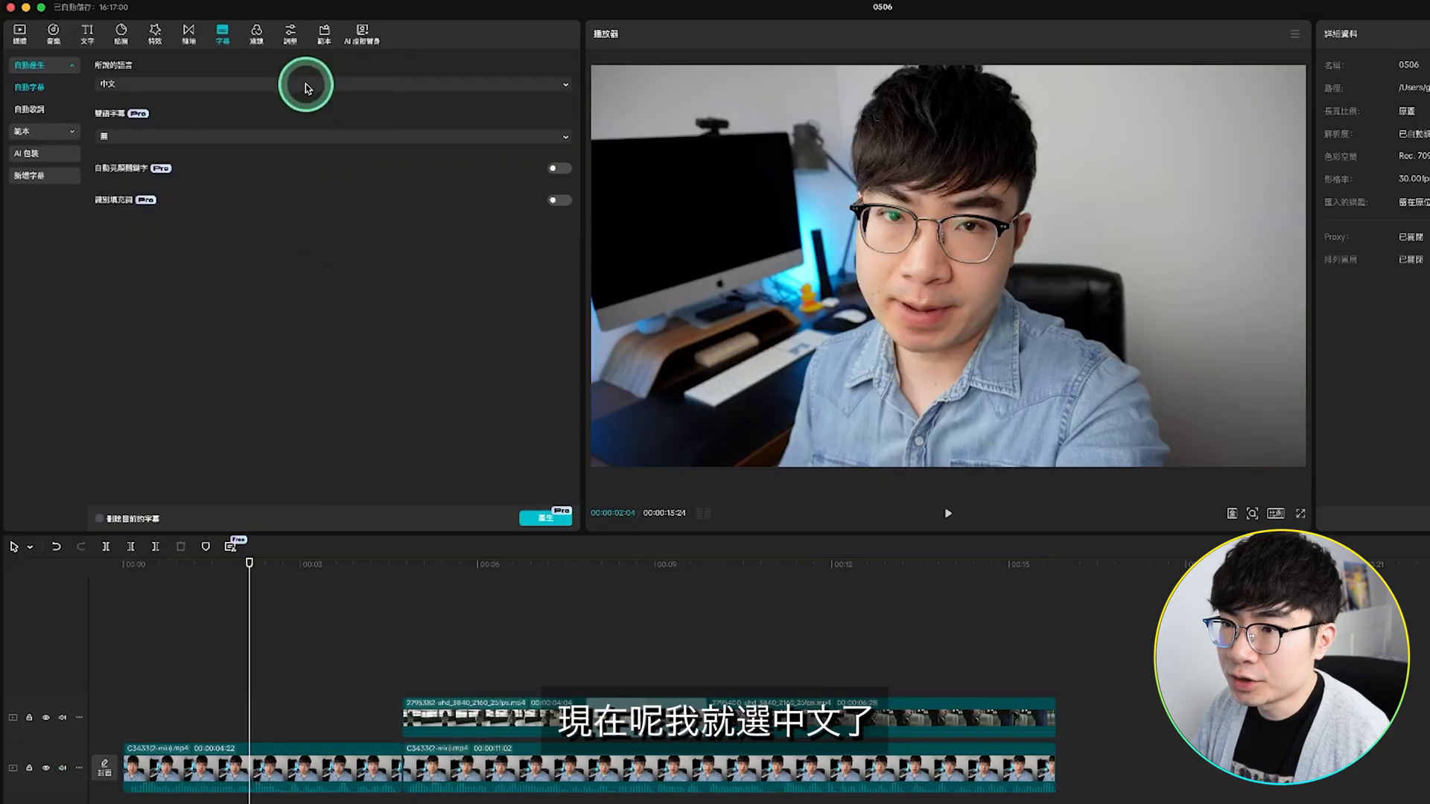
pyautogui.click(262, 137)
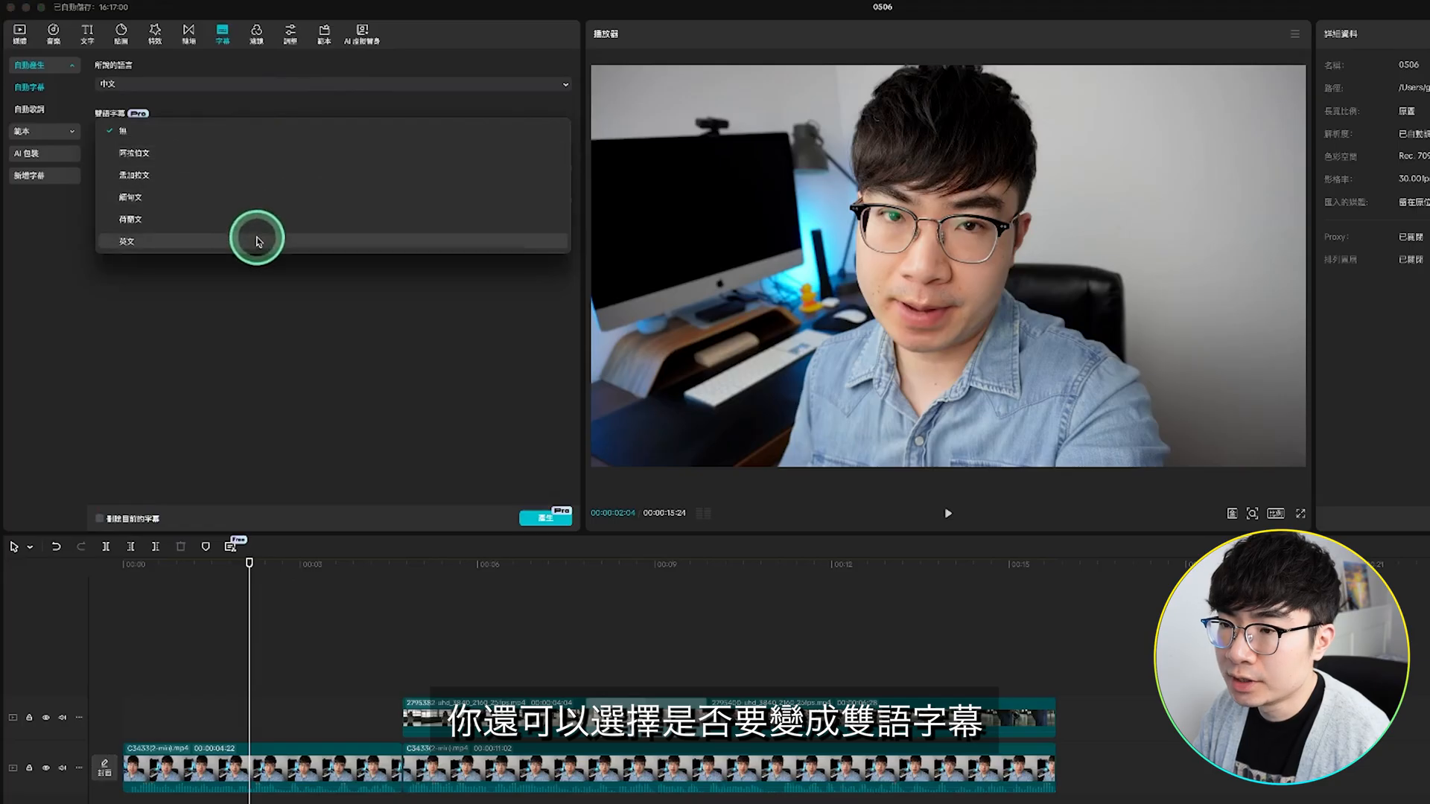
pyautogui.click(214, 238)
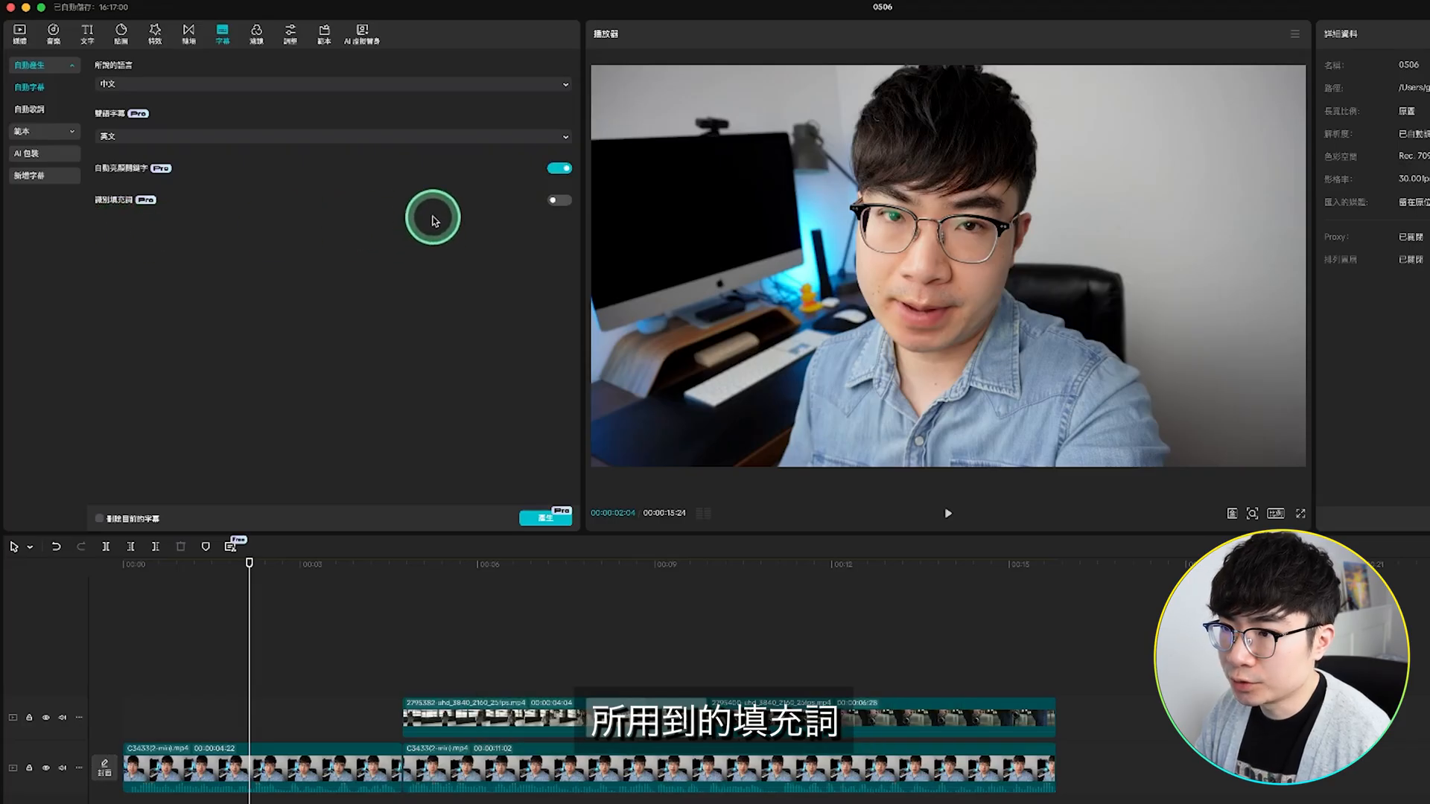
pyautogui.click(540, 520)
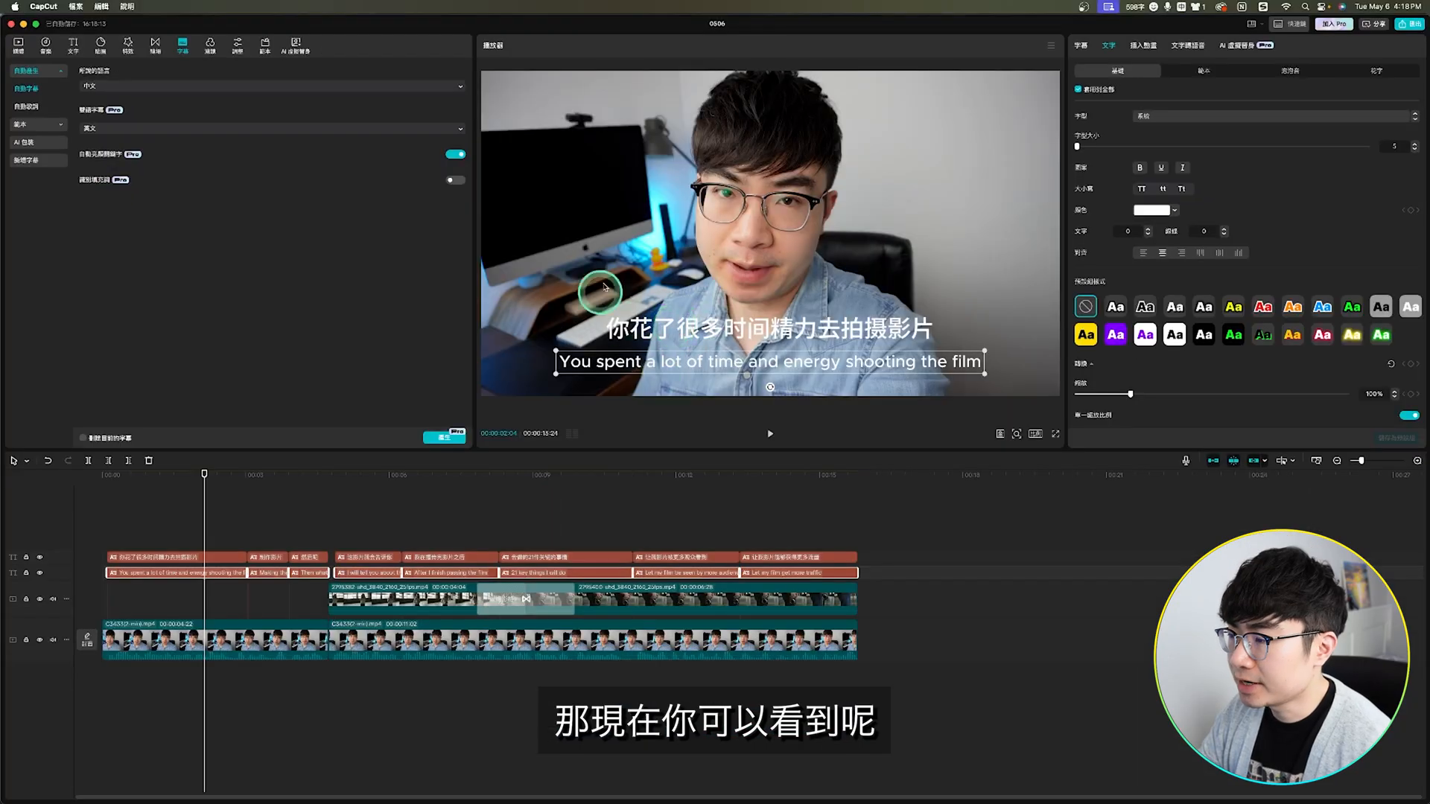
# Step: Give all the Chinese captions the yellow preset style with a black outline and set their font size to 5
pyautogui.click(682, 343)
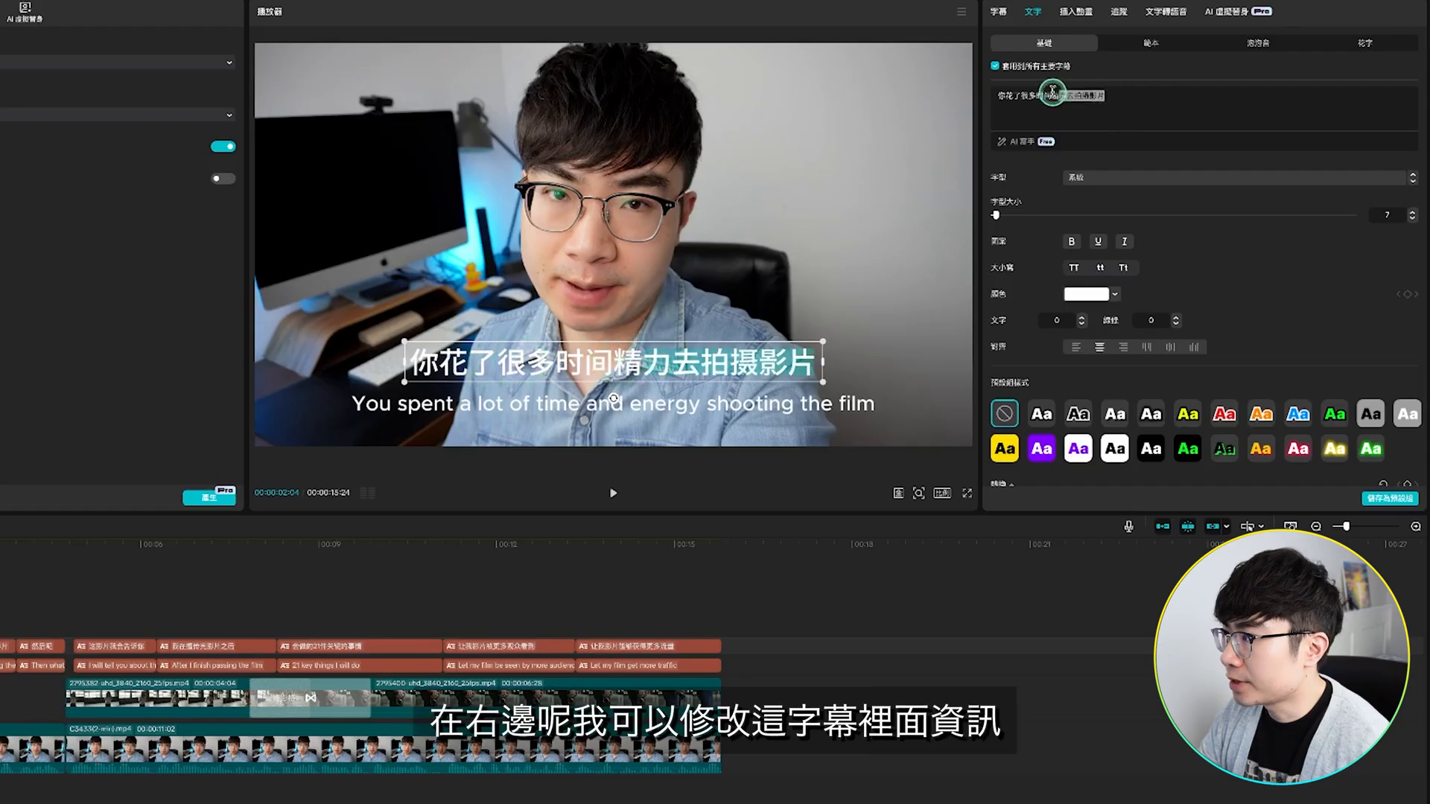
pyautogui.moveTo(1052, 93); pyautogui.dragTo(1048, 94)
pyautogui.click(1118, 96)
pyautogui.click(184, 490)
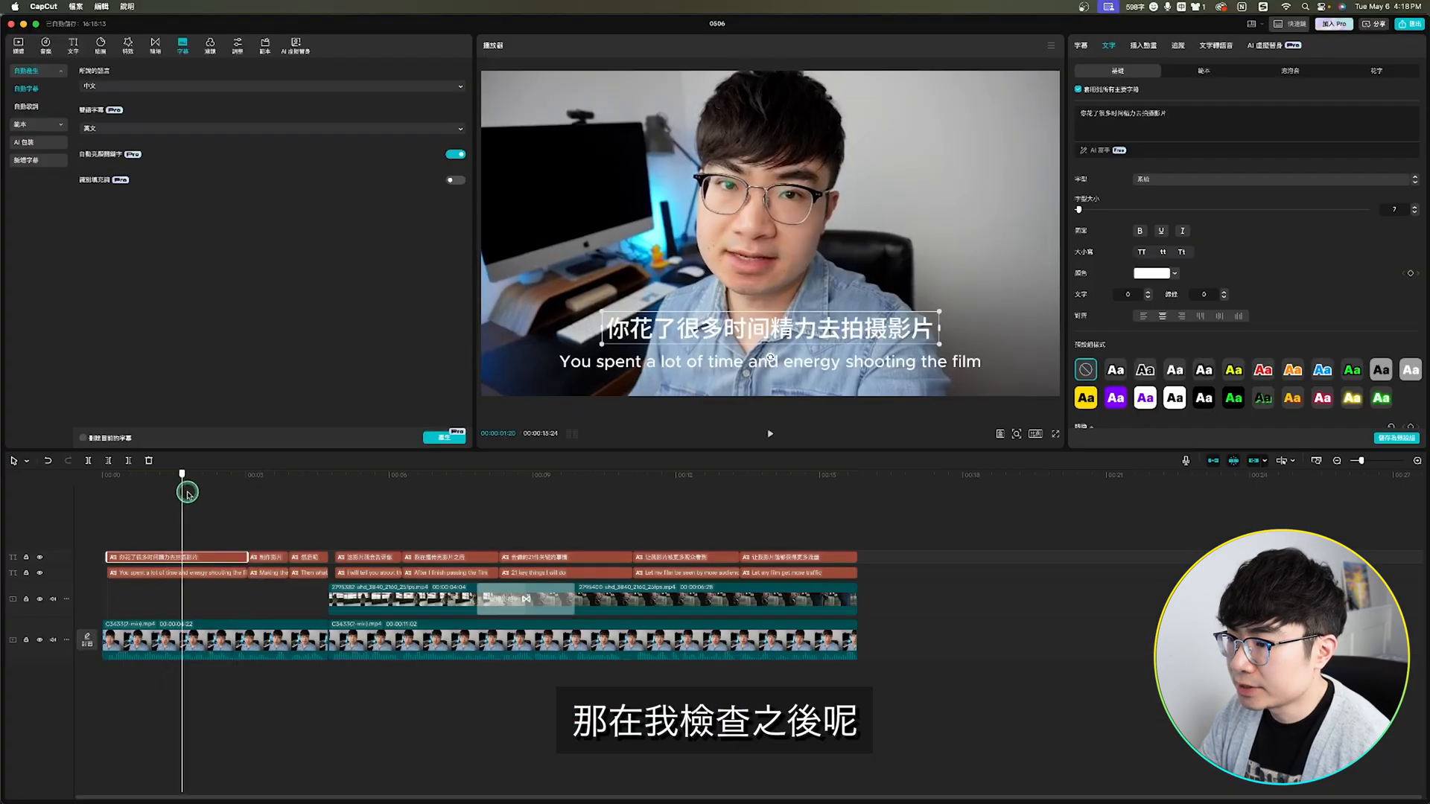
pyautogui.moveTo(187, 493); pyautogui.dragTo(304, 496)
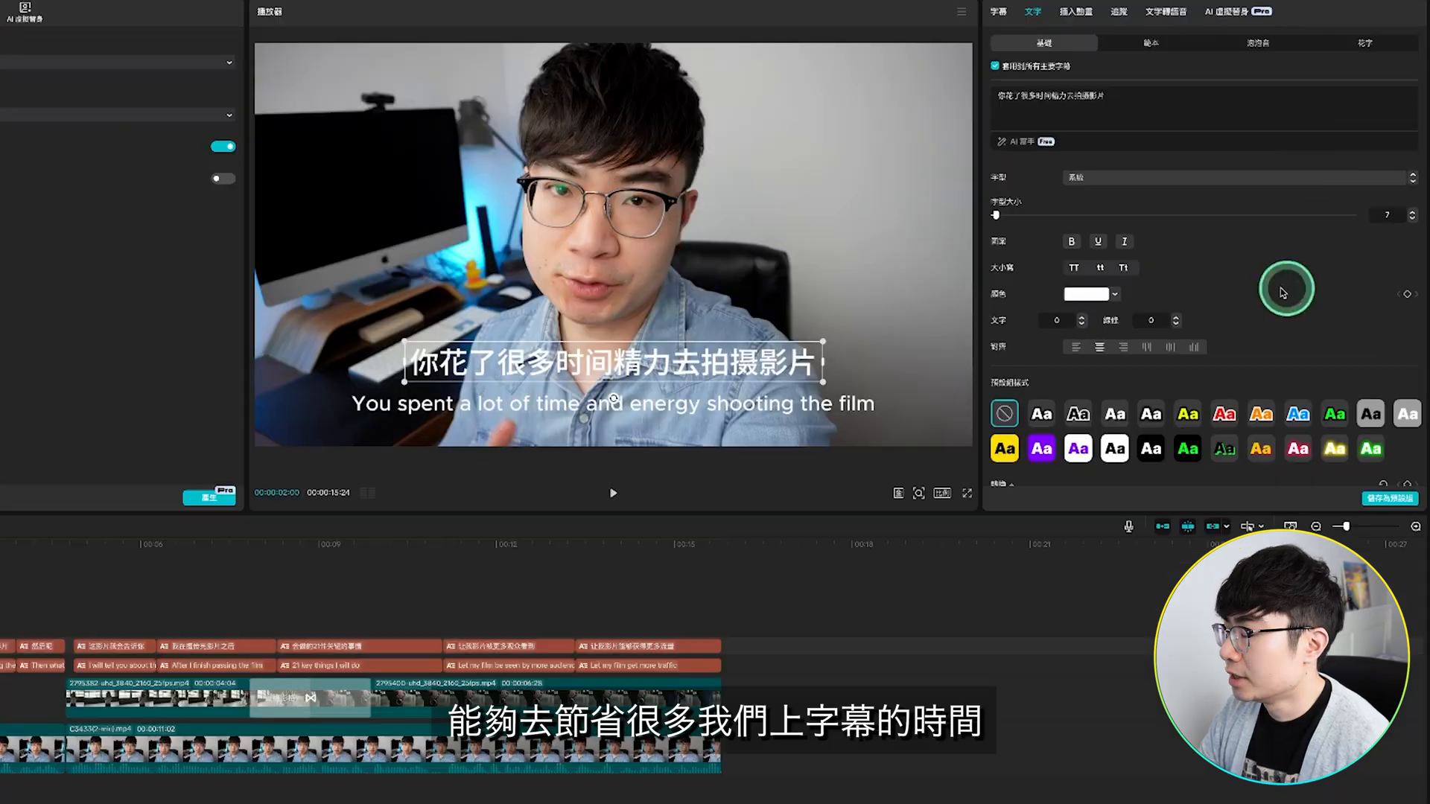
pyautogui.scroll(-2, 1244, 323)
pyautogui.scroll(-2, 1201, 357)
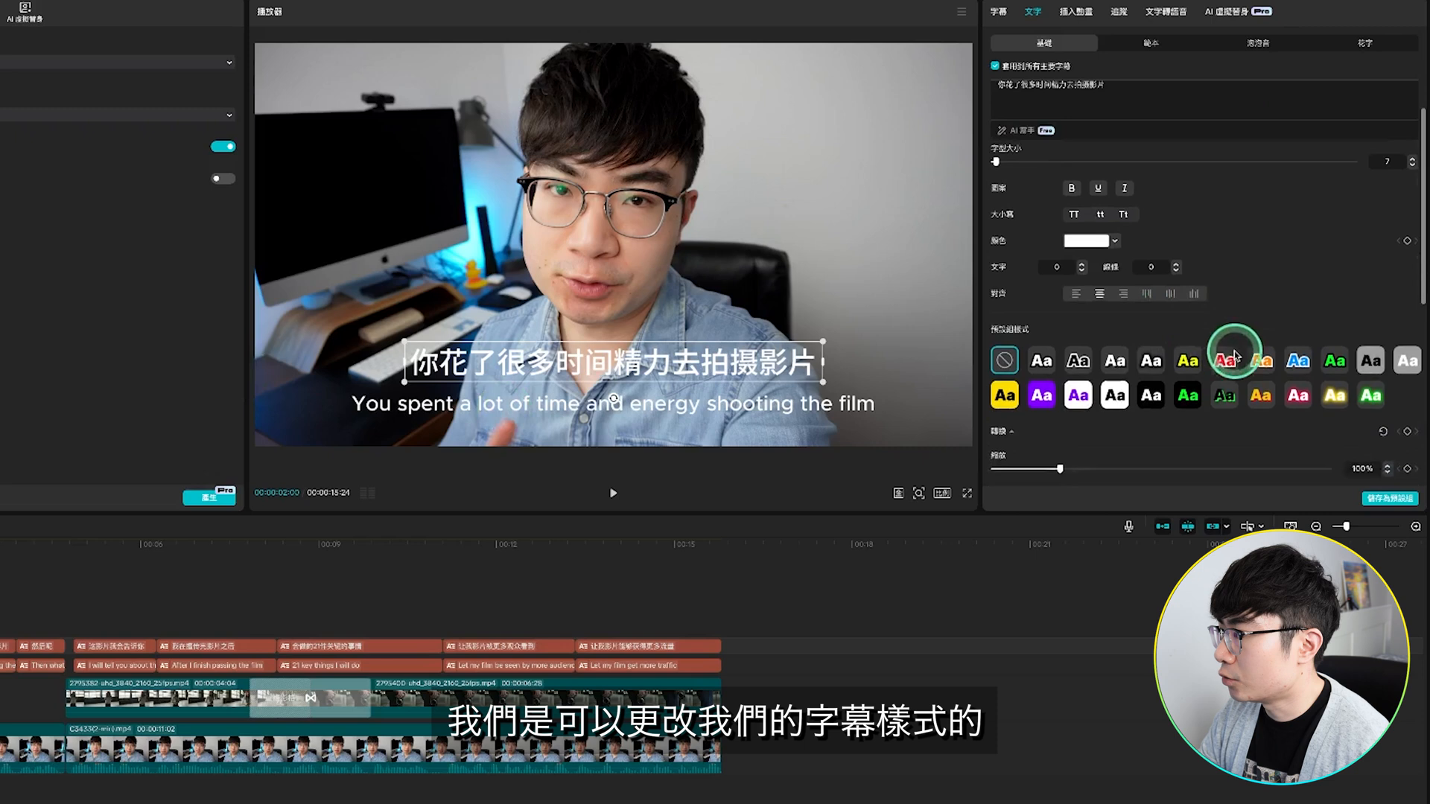
pyautogui.click(1187, 341)
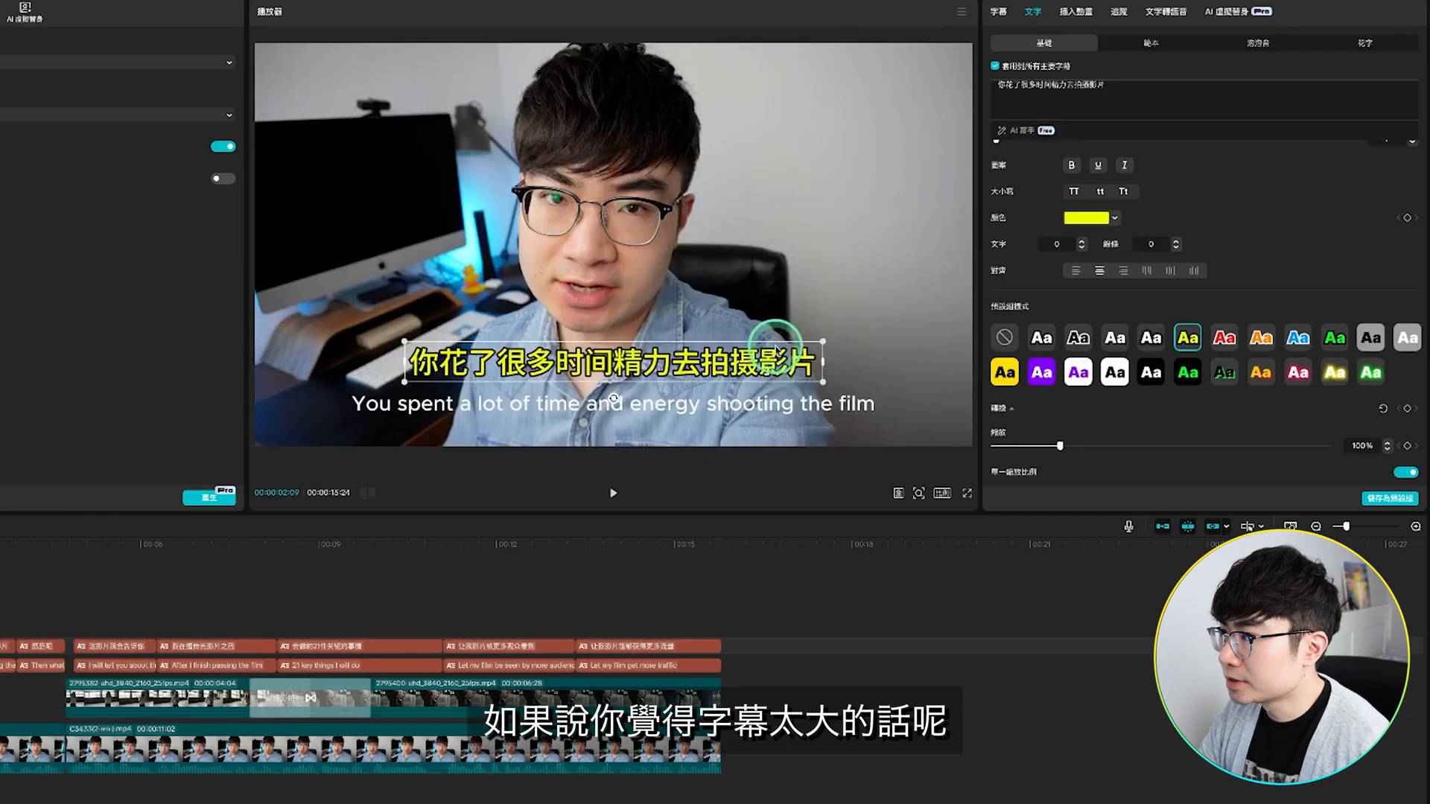
pyautogui.scroll(3, 1167, 355)
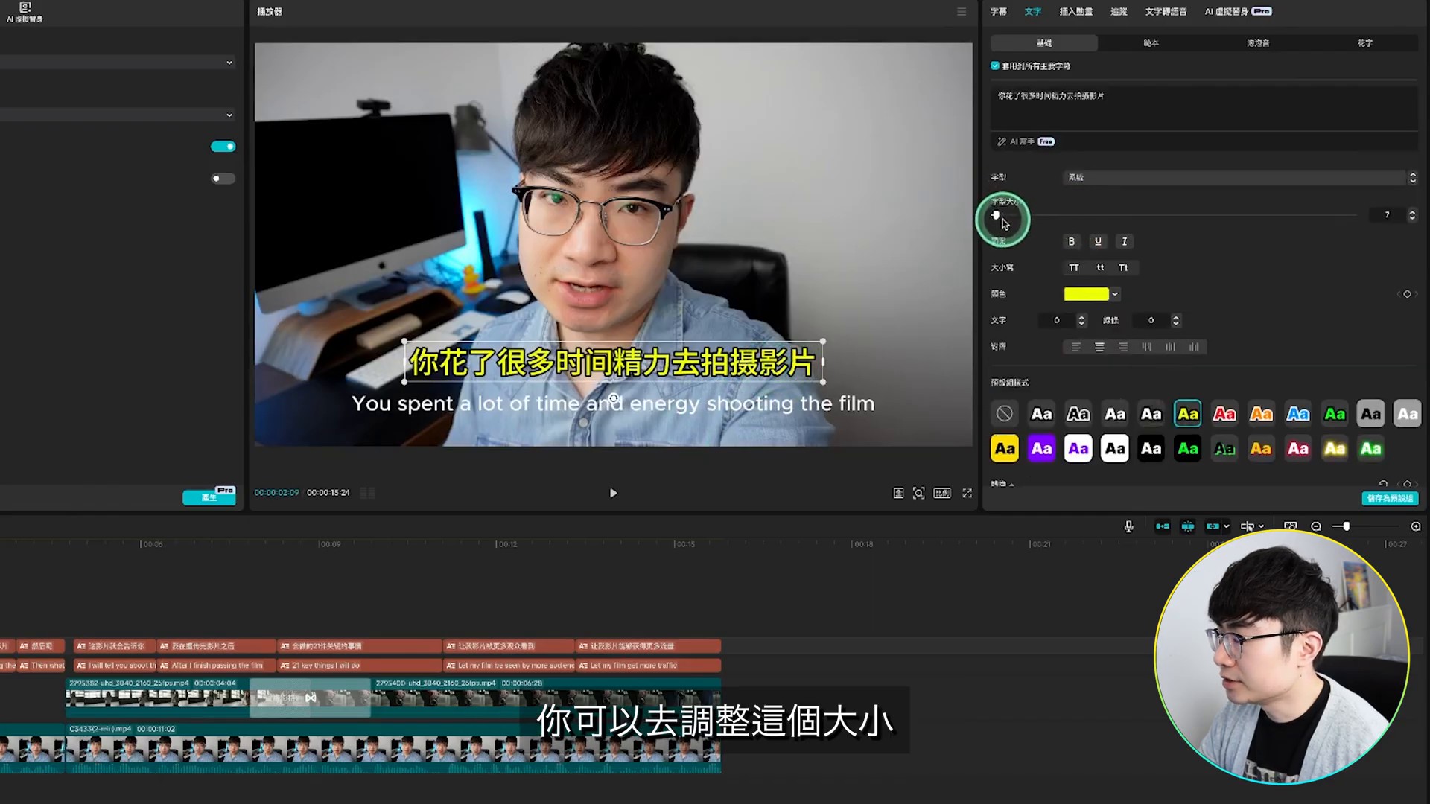
pyautogui.click(1412, 222)
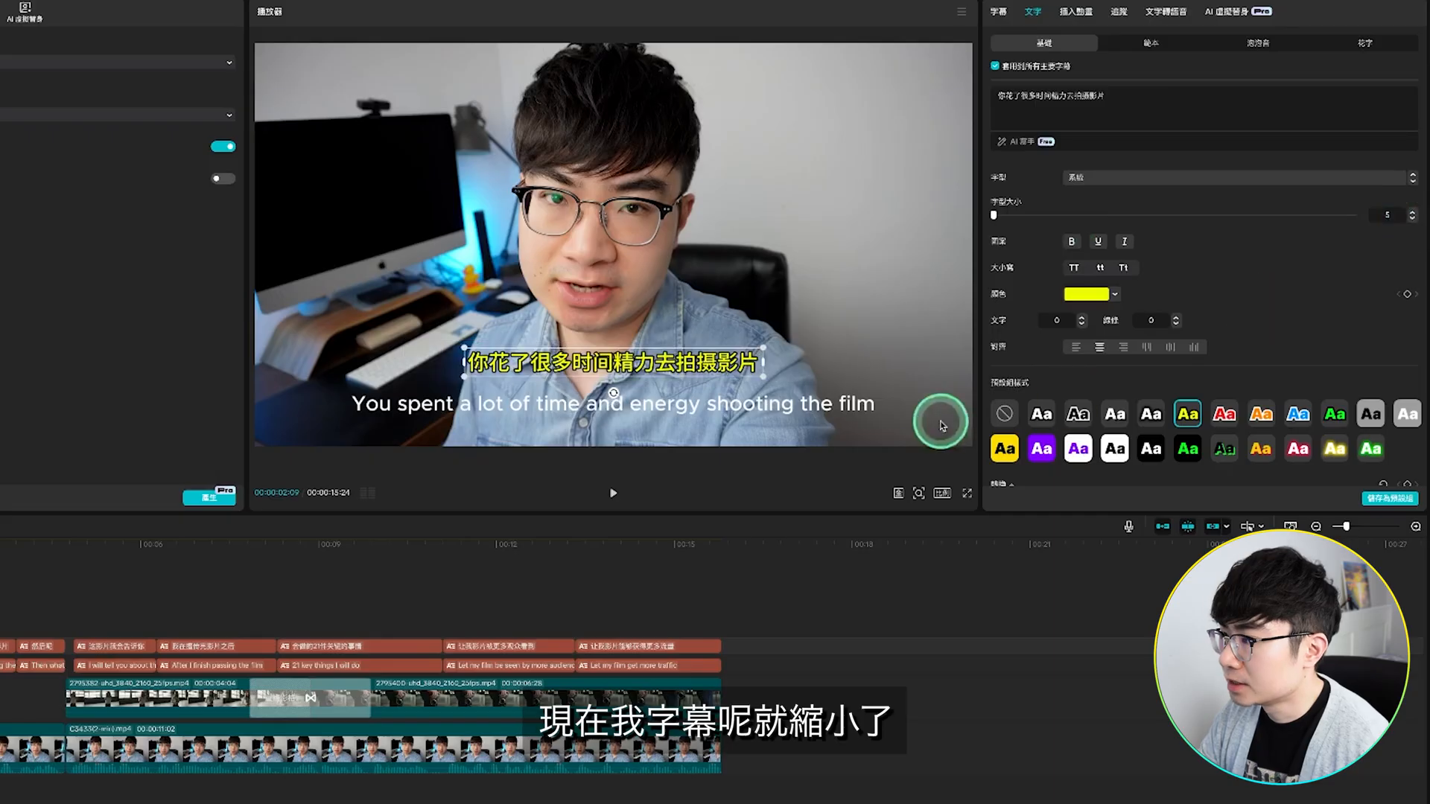
# Step: Shrink the English captions and move the Chinese captions down to sit just above them
pyautogui.click(804, 404)
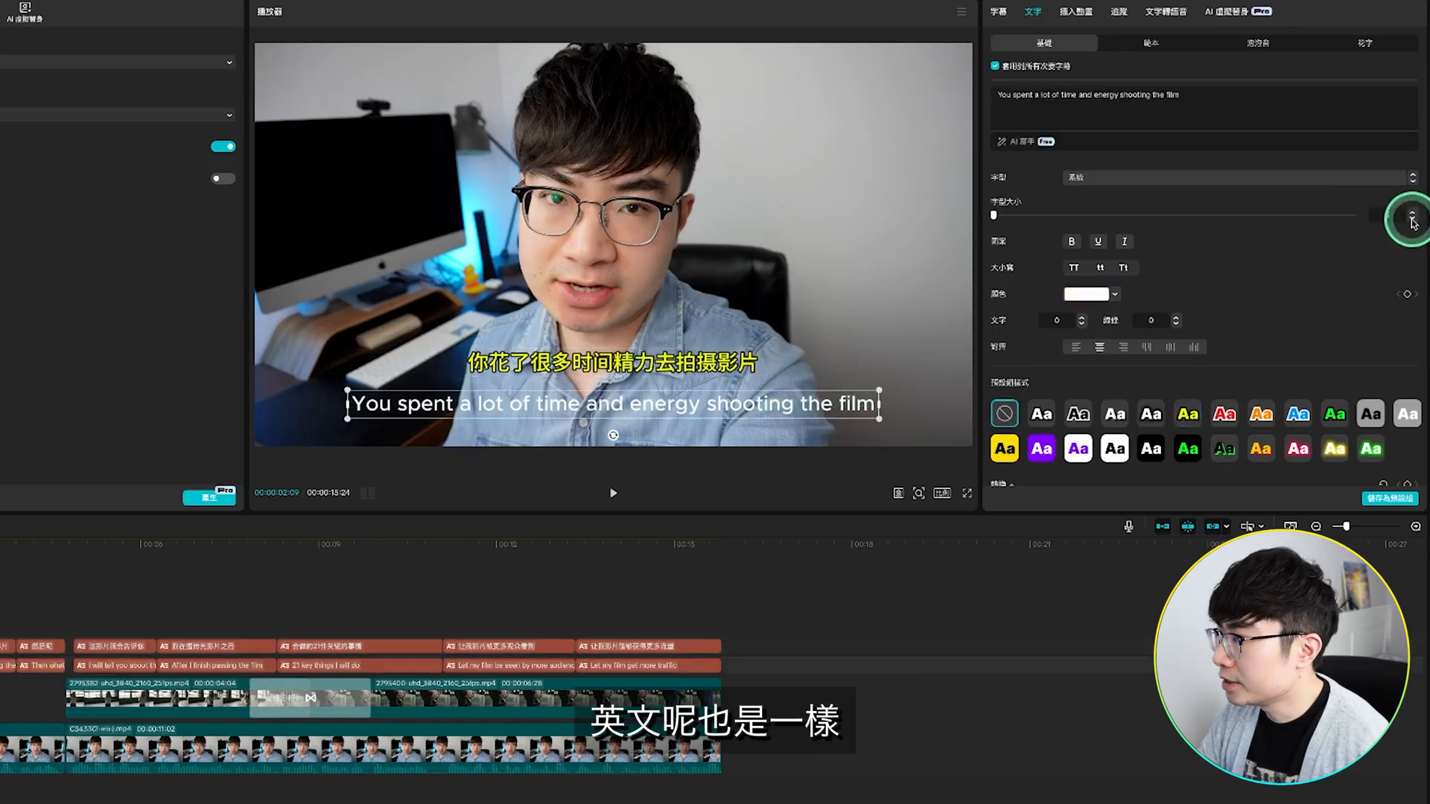
pyautogui.moveTo(880, 390); pyautogui.dragTo(729, 380)
pyautogui.click(725, 370)
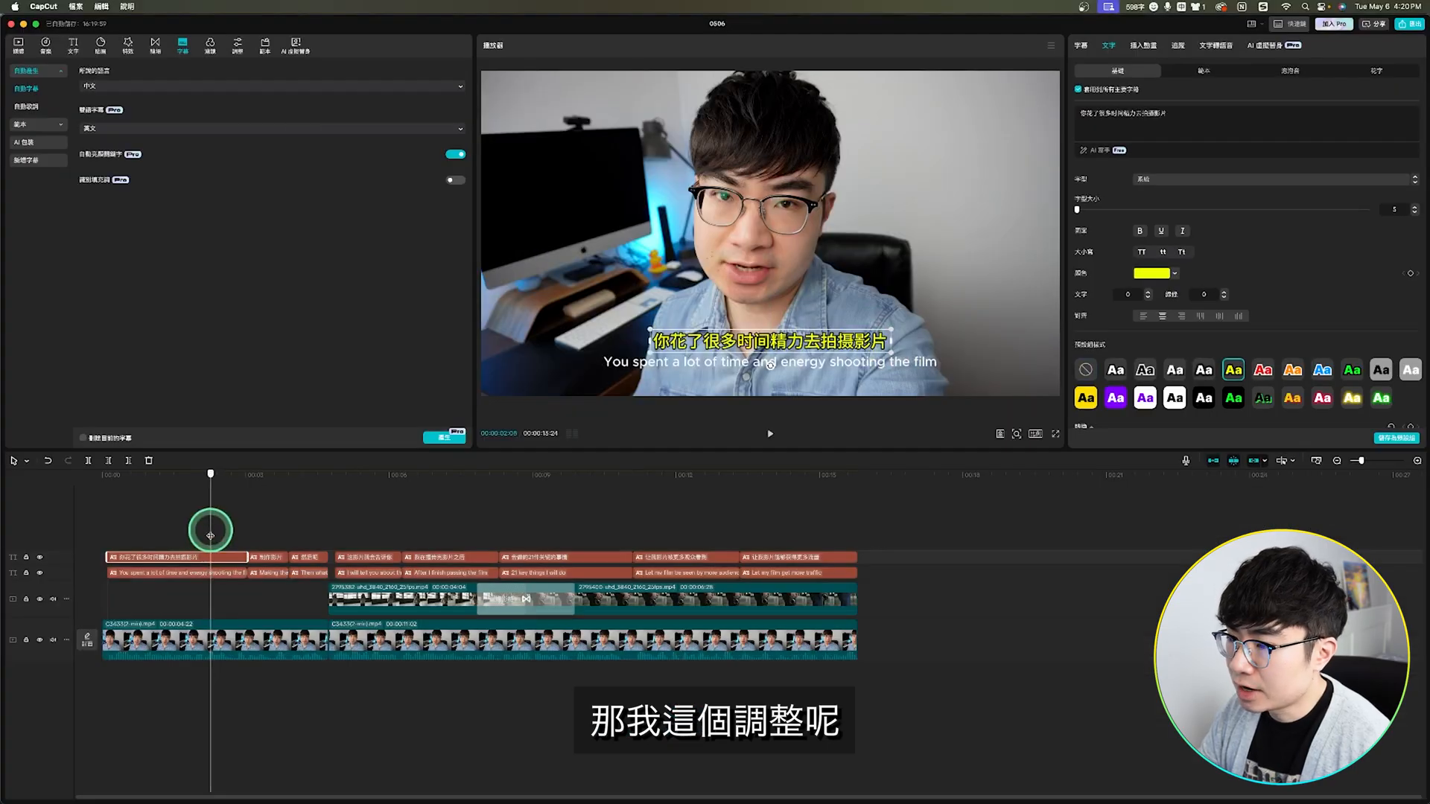
pyautogui.moveTo(211, 532); pyautogui.dragTo(316, 530)
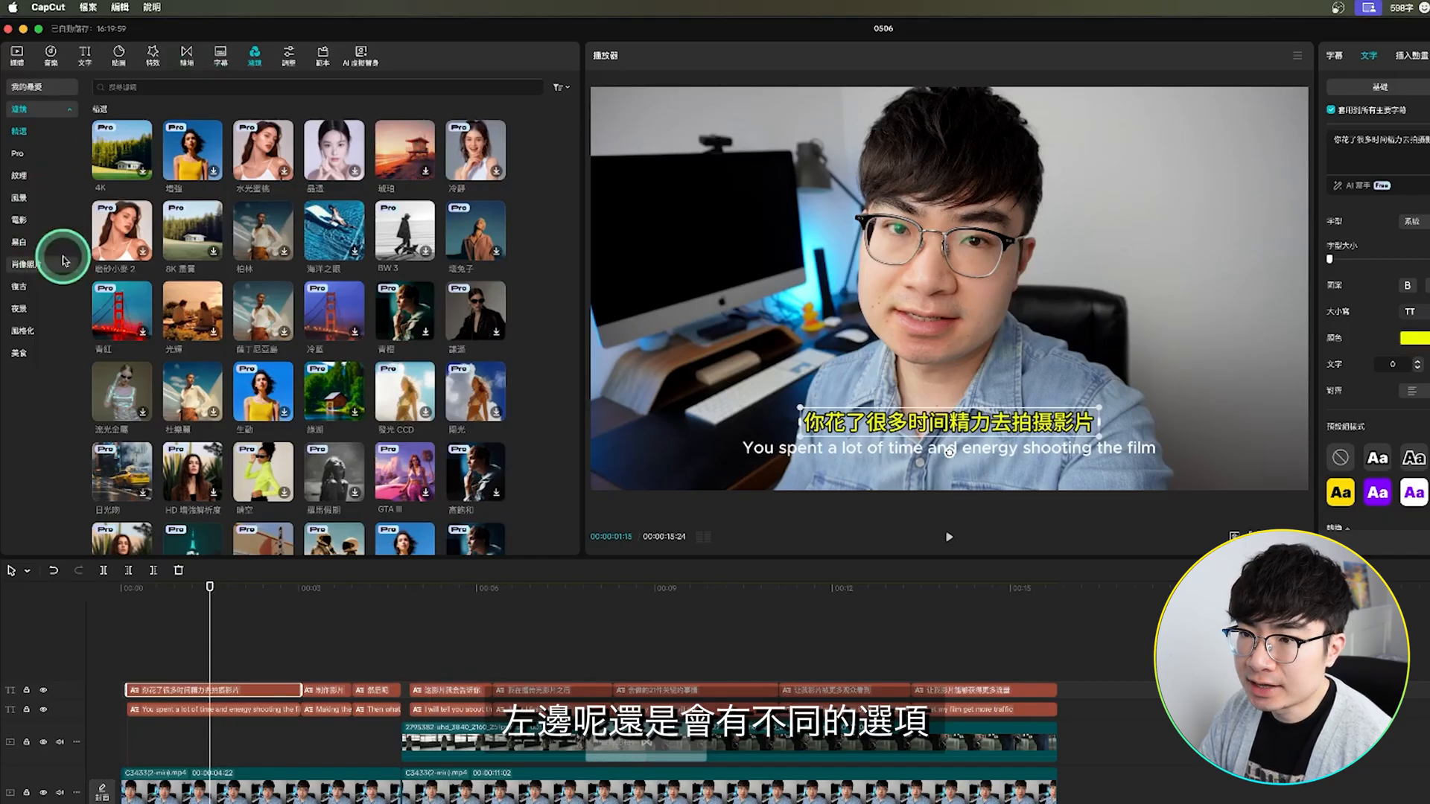
# Step: Place the 高飽和 filter from the 電影 category at the timeline's start, compare filtered and unfiltered frames, and extend it over nearly the whole video
pyautogui.click(35, 220)
pyautogui.click(267, 155)
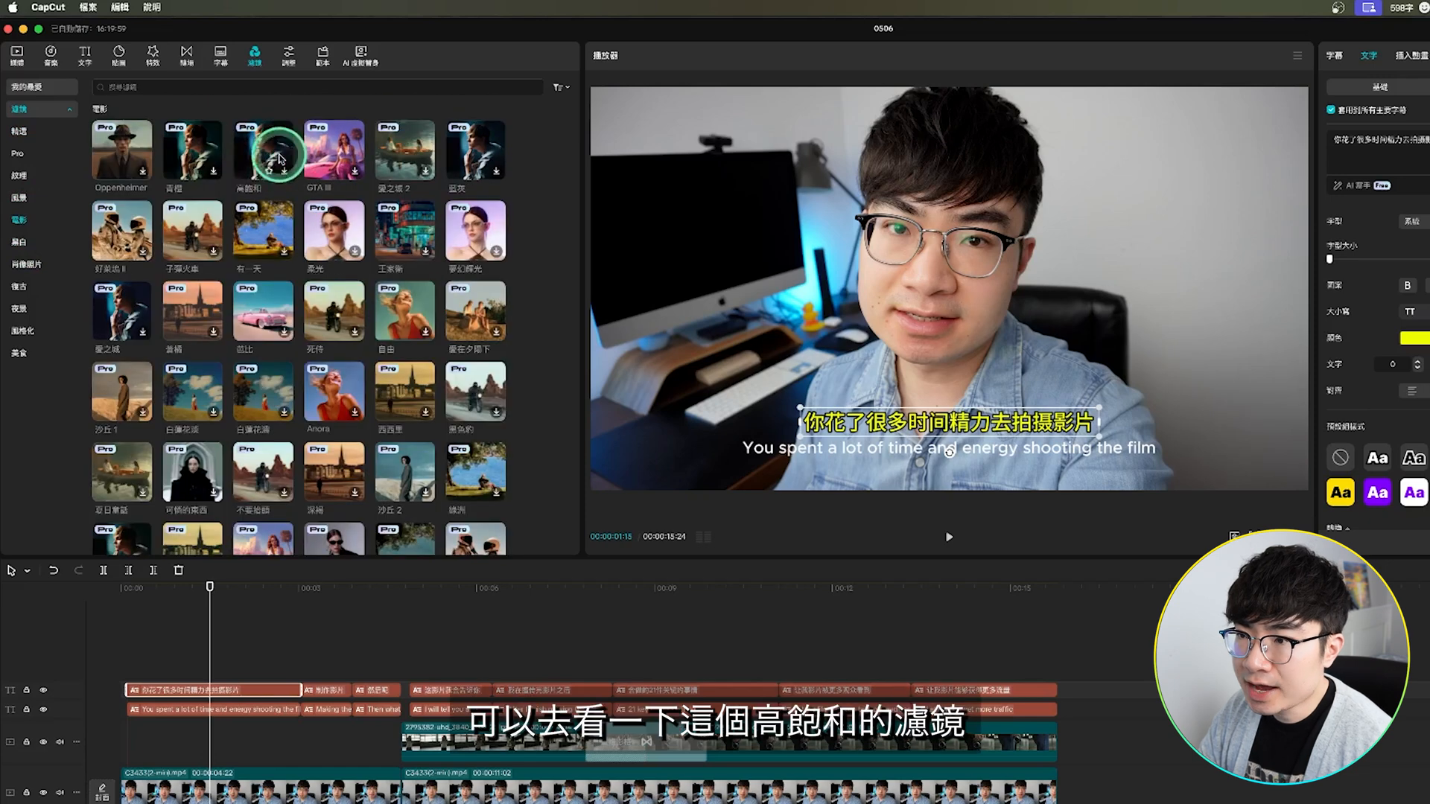
pyautogui.moveTo(265, 156); pyautogui.dragTo(207, 641)
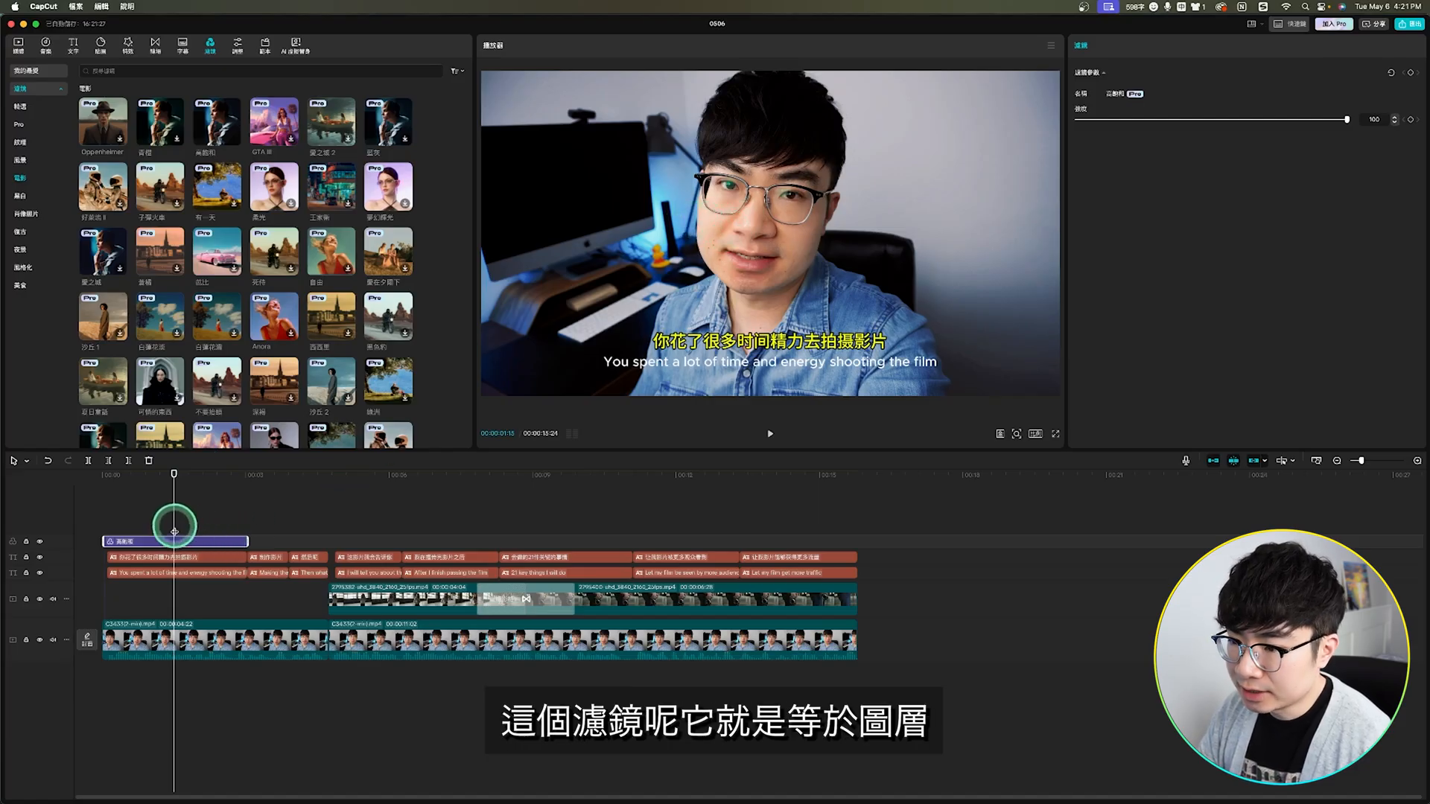
pyautogui.moveTo(175, 530); pyautogui.dragTo(275, 512)
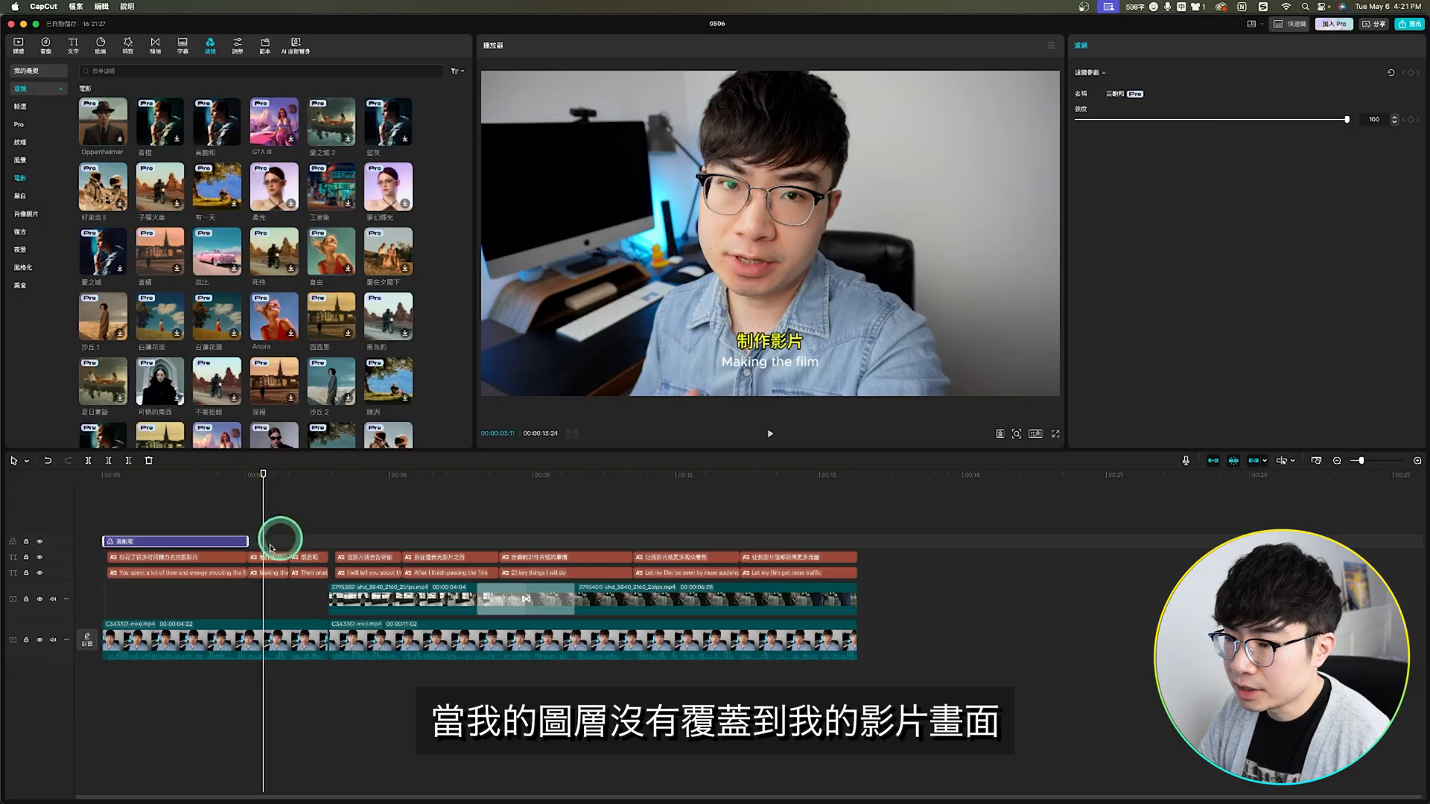
pyautogui.click(748, 372)
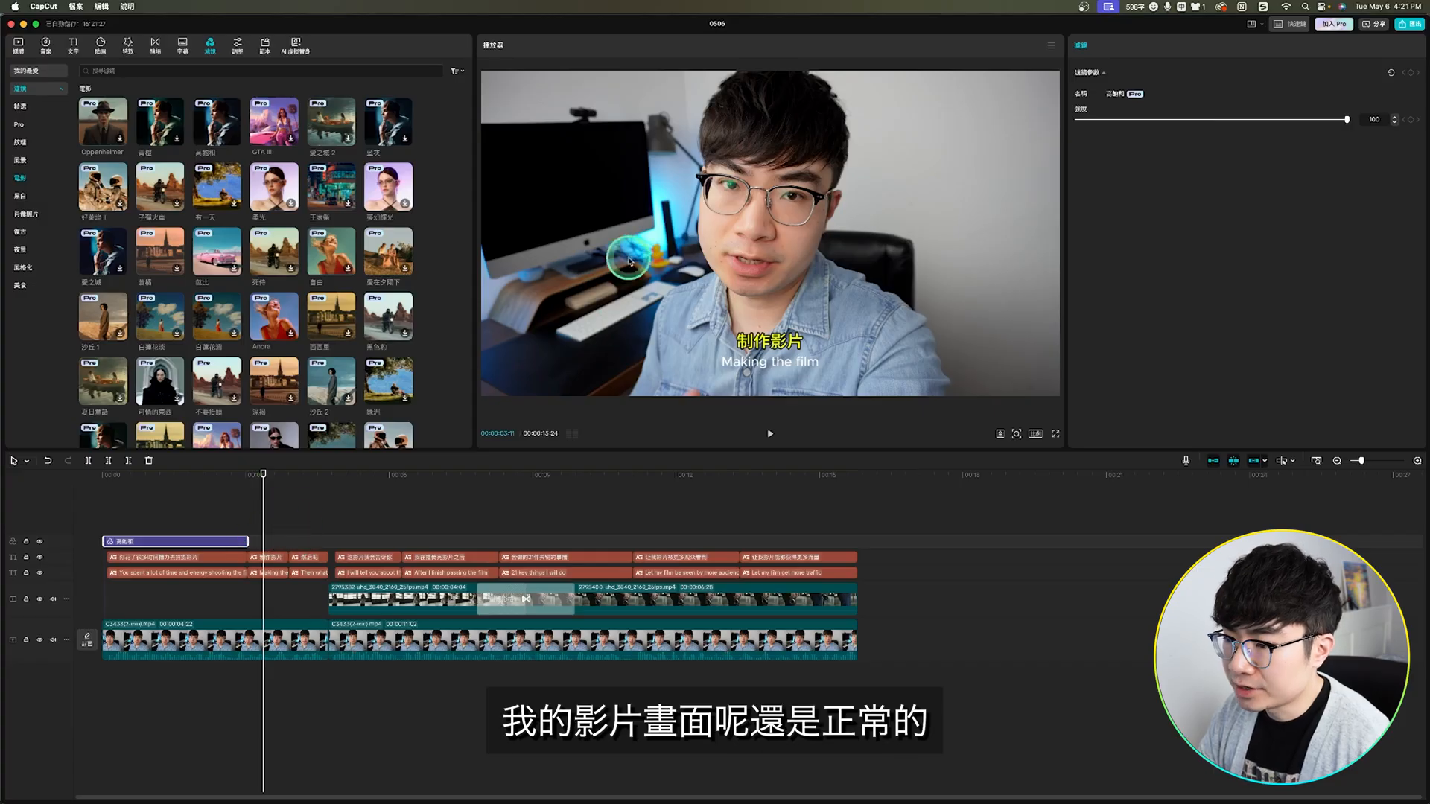
pyautogui.moveTo(248, 541); pyautogui.dragTo(835, 527)
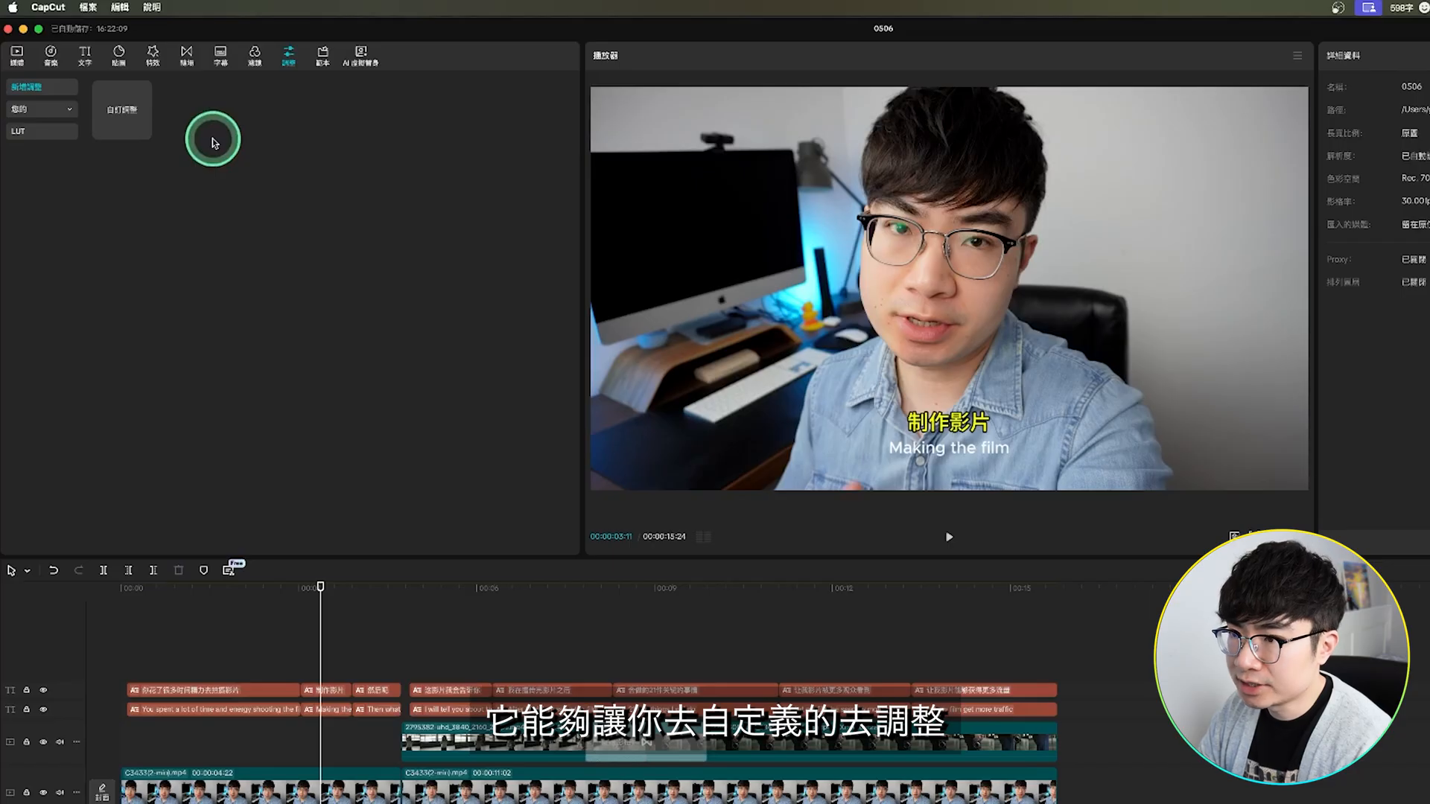
# Step: Add a 自訂調整 custom adjustment layer over the whole video
pyautogui.click(254, 55)
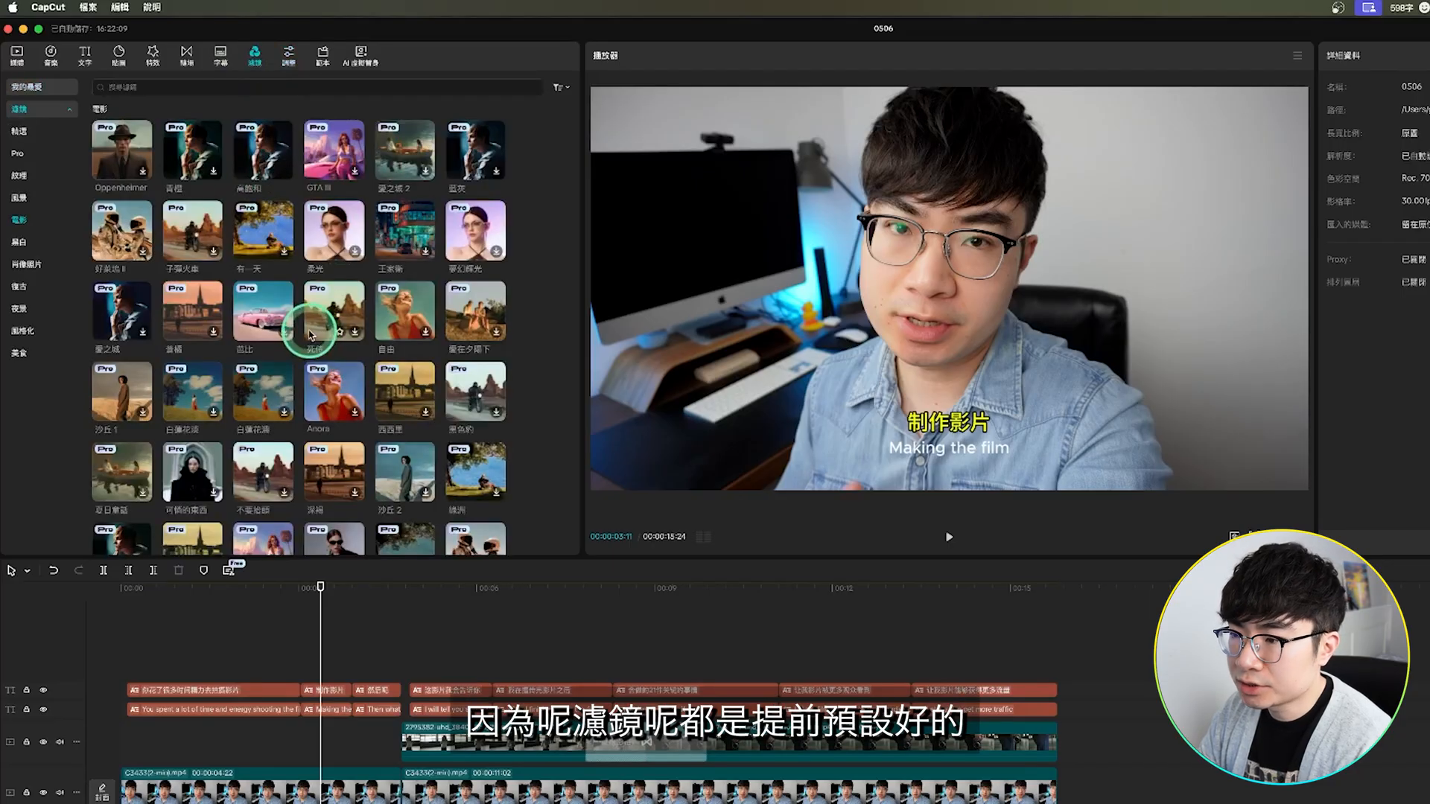
pyautogui.click(289, 55)
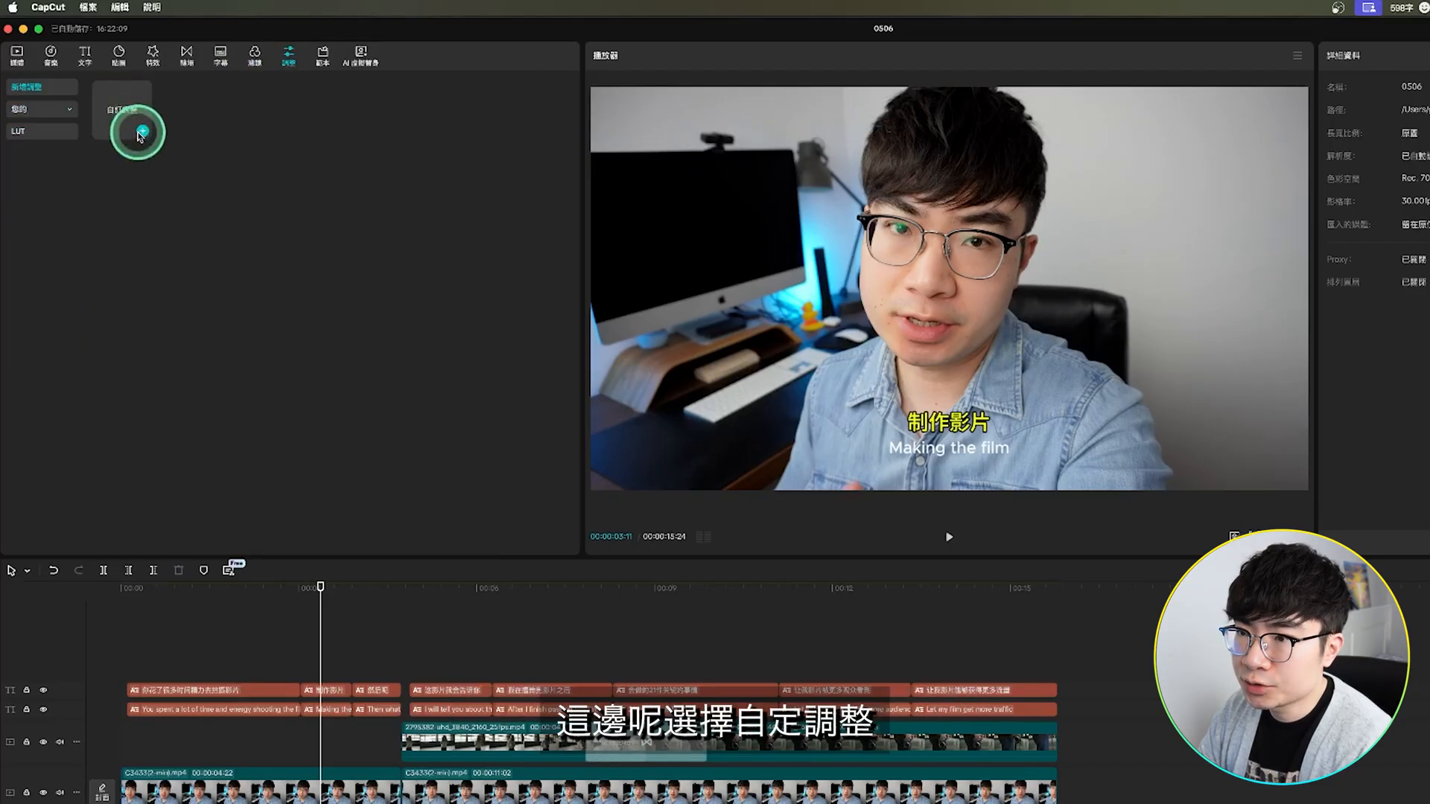
pyautogui.click(142, 133)
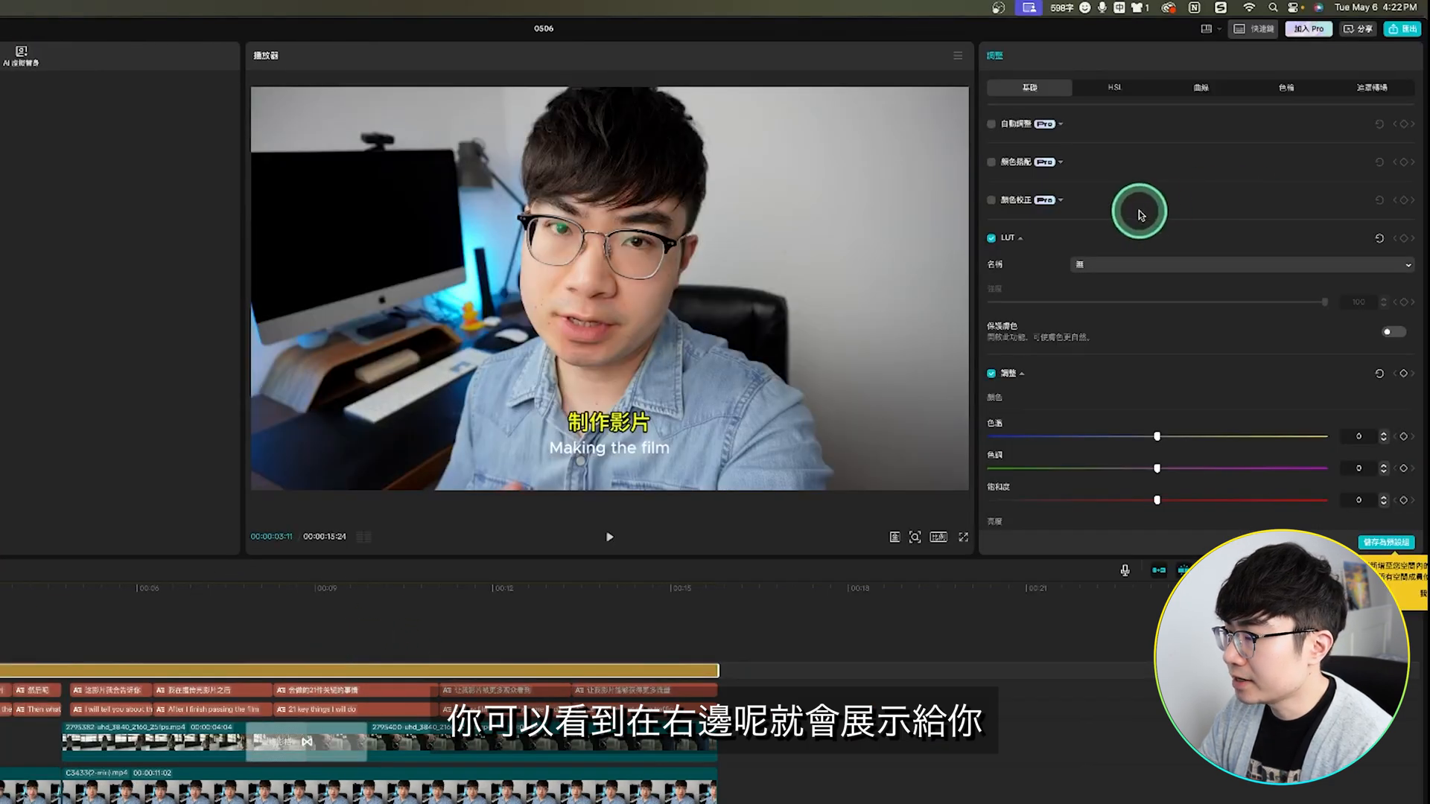
# Step: Set the adjustment layer's color temperature to -19, tint to 9 and saturation to 9
pyautogui.scroll(-5, 1160, 380)
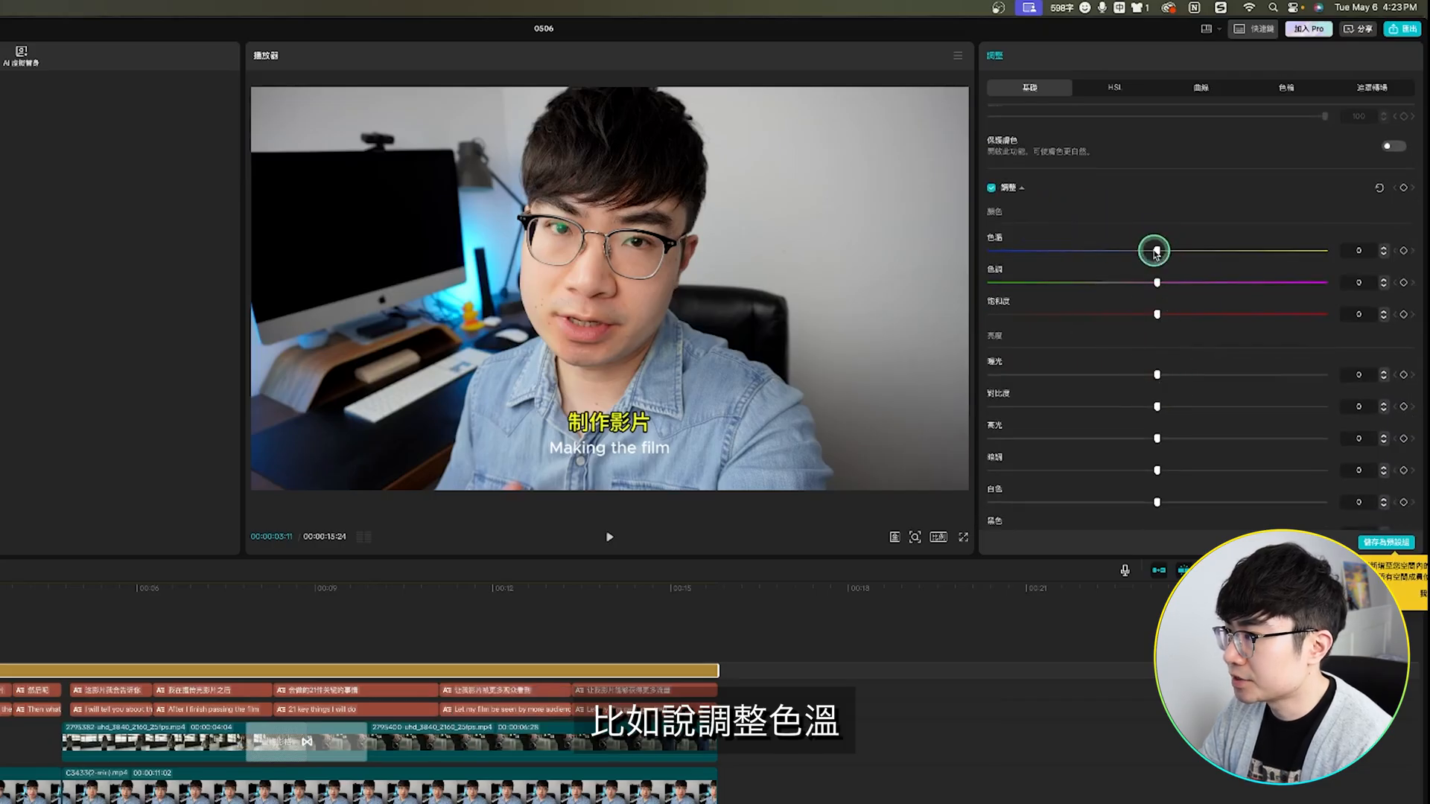
pyautogui.moveTo(1151, 254); pyautogui.dragTo(1137, 254)
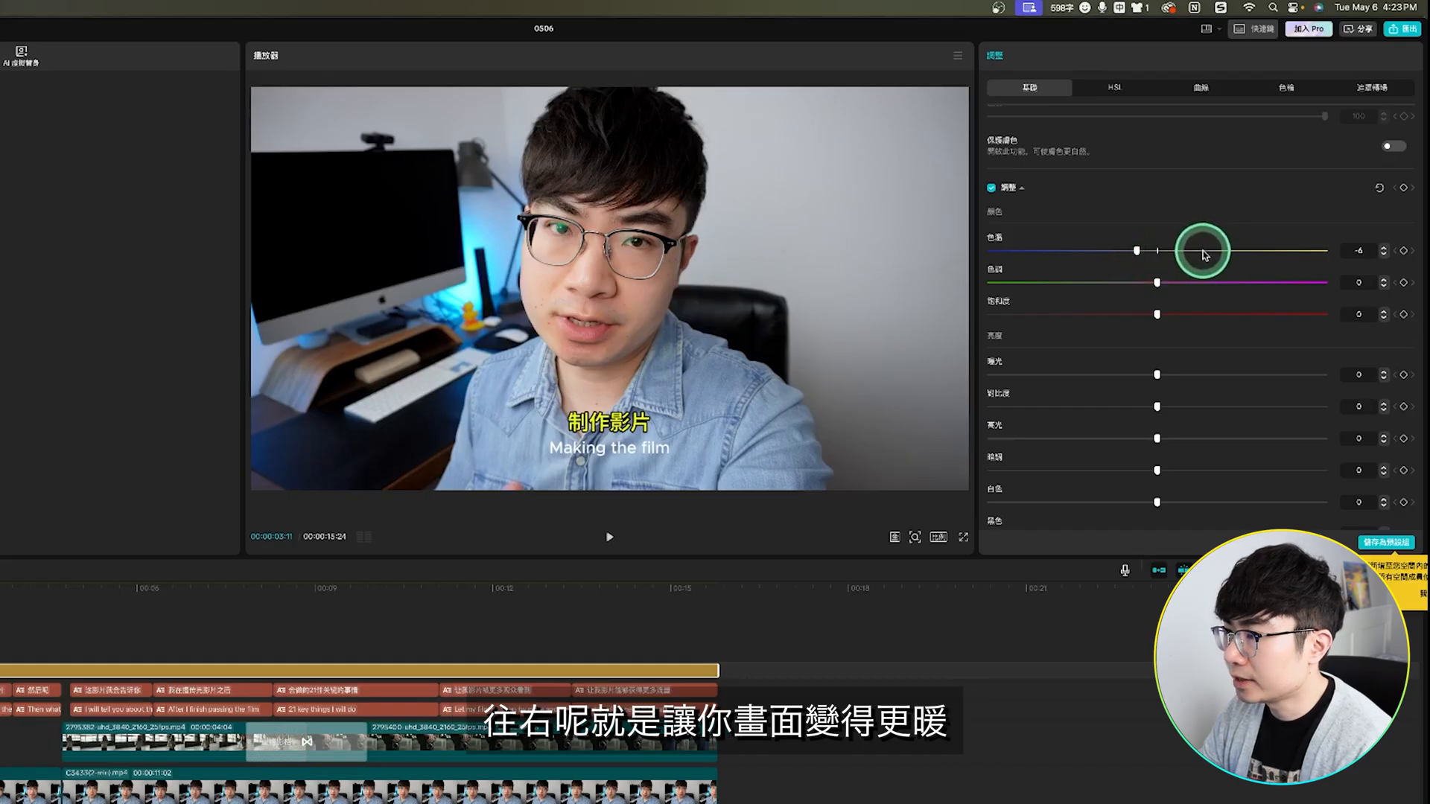
pyautogui.moveTo(1136, 251); pyautogui.dragTo(1098, 251)
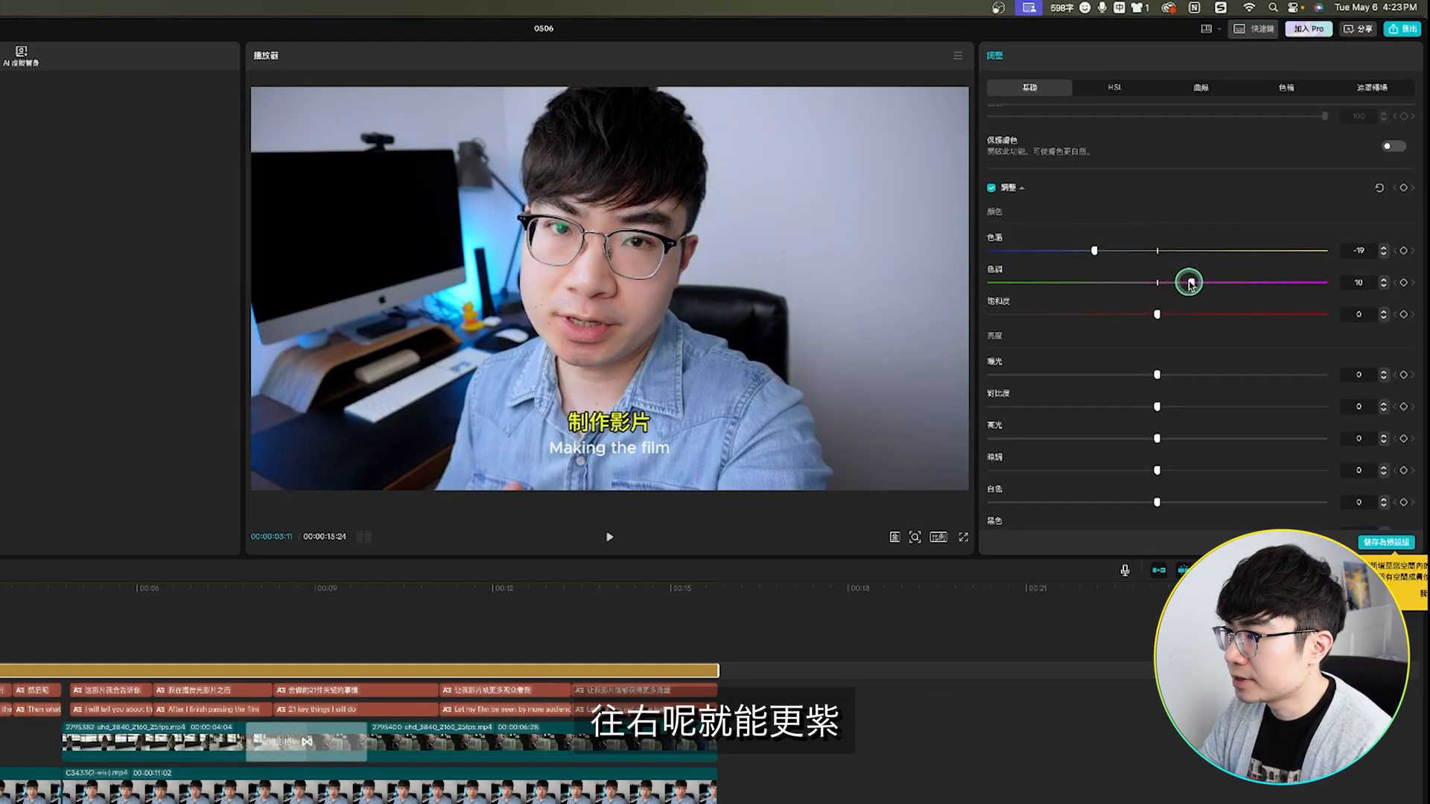
pyautogui.moveTo(1190, 284)
pyautogui.mouseDown()
pyautogui.moveTo(1124, 284)
pyautogui.moveTo(1187, 284)
pyautogui.moveTo(1180, 315)
pyautogui.mouseUp()
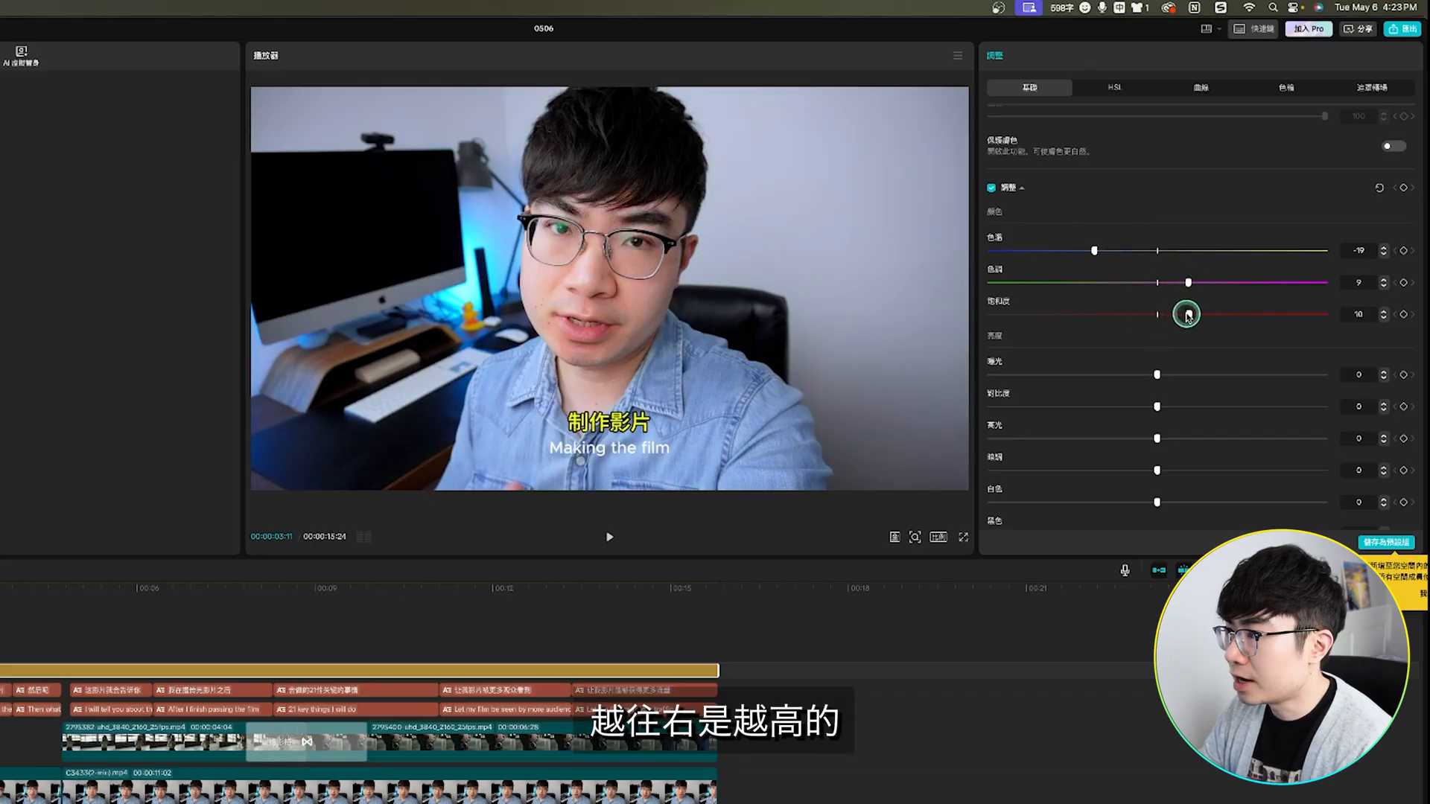
# Step: Set the adjustment layer's exposure to 9, contrast to 4 and highlights to 3, and compare the picture with the adjustment track hidden
pyautogui.moveTo(1163, 374); pyautogui.dragTo(1177, 374)
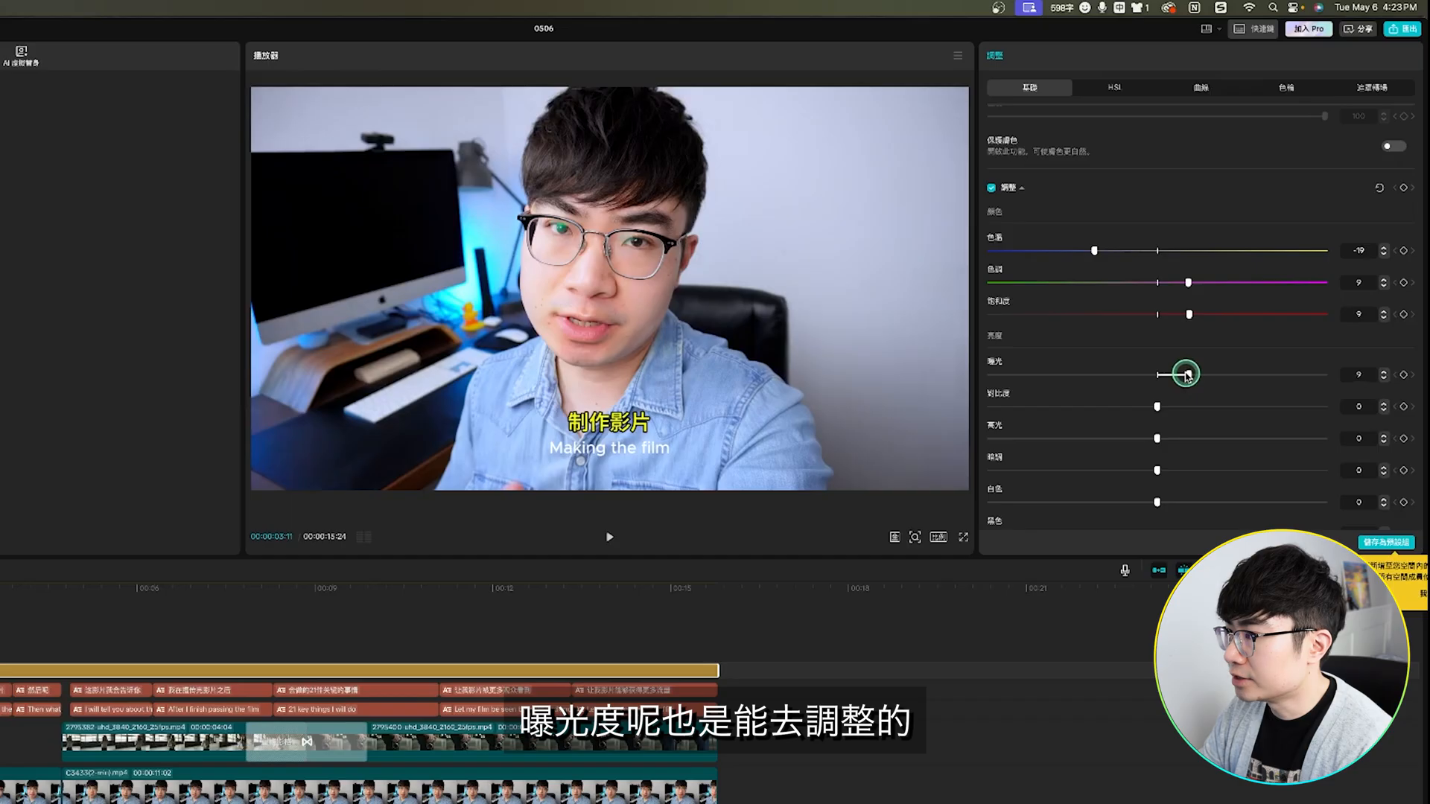
pyautogui.scroll(-2, 1167, 407)
pyautogui.moveTo(1154, 390); pyautogui.dragTo(1167, 391)
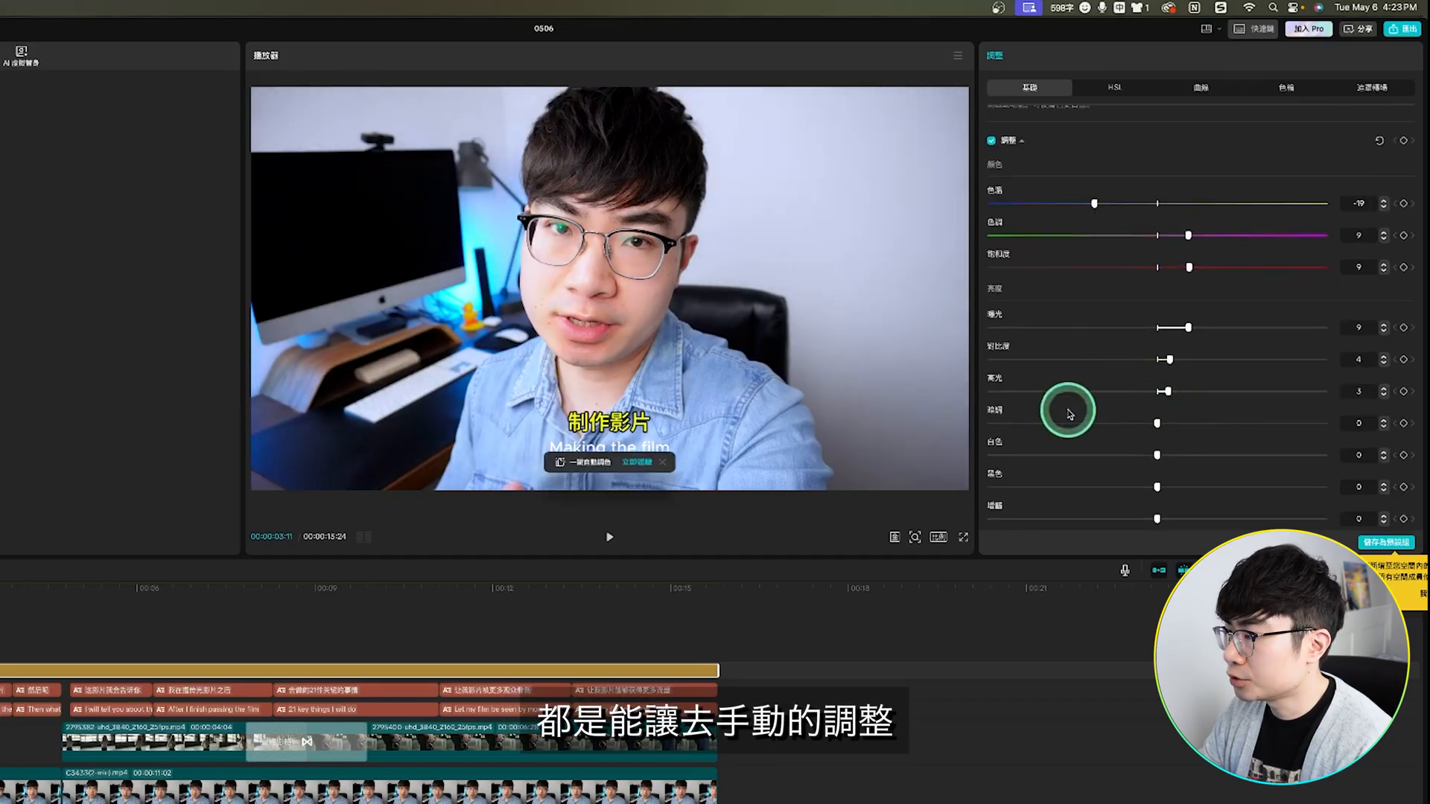
pyautogui.scroll(-5, 1075, 429)
pyautogui.scroll(-2, 1077, 430)
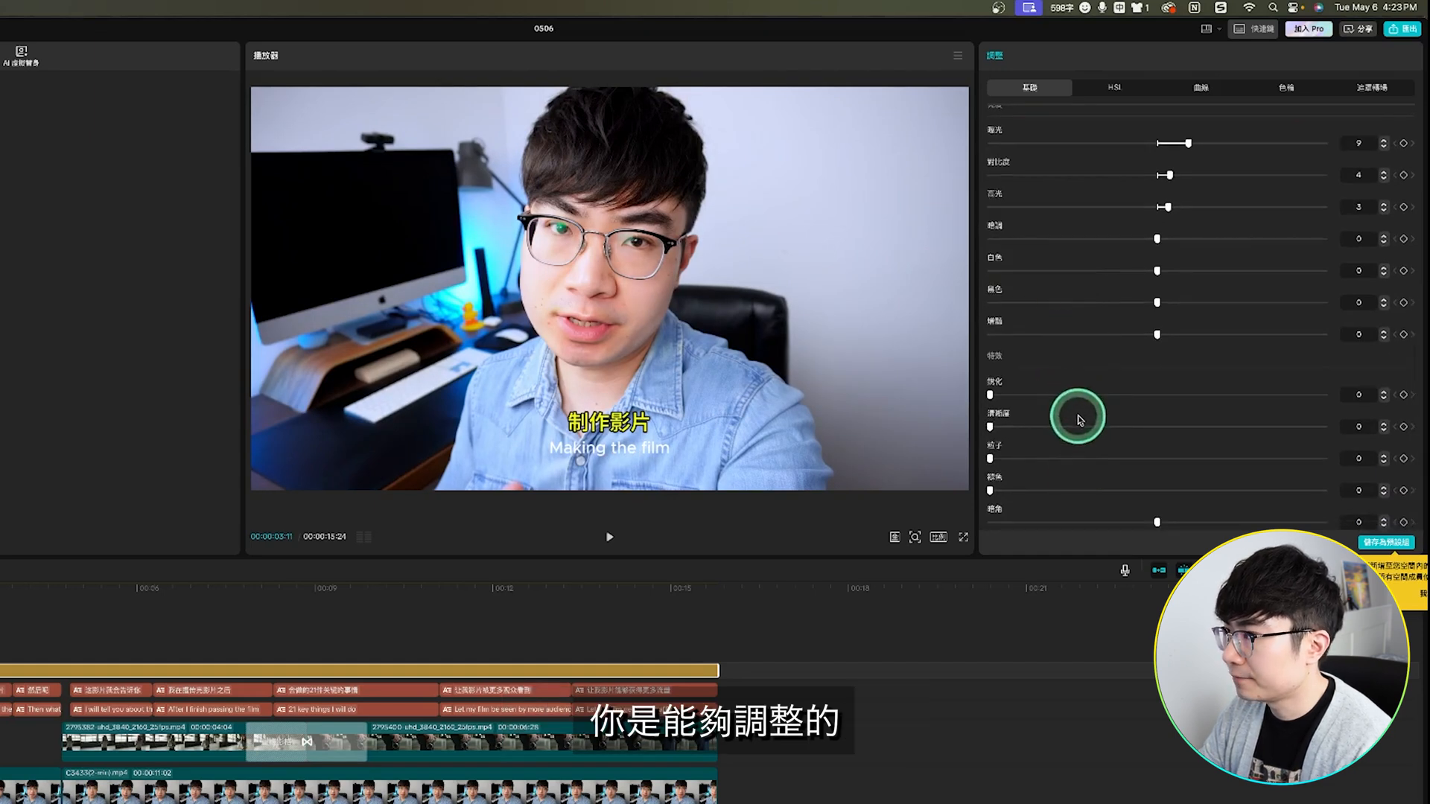
pyautogui.scroll(8, 1077, 420)
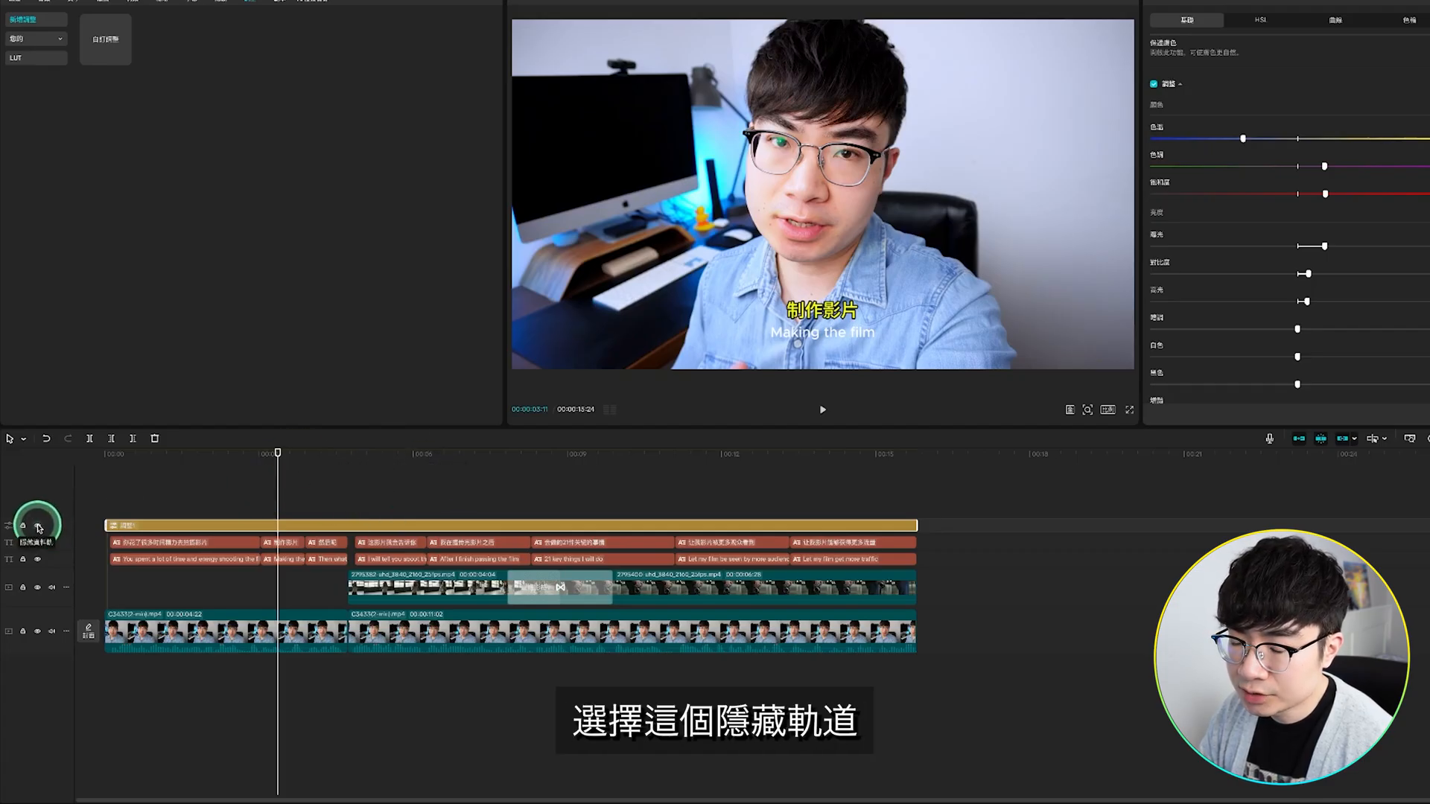
pyautogui.click(39, 527)
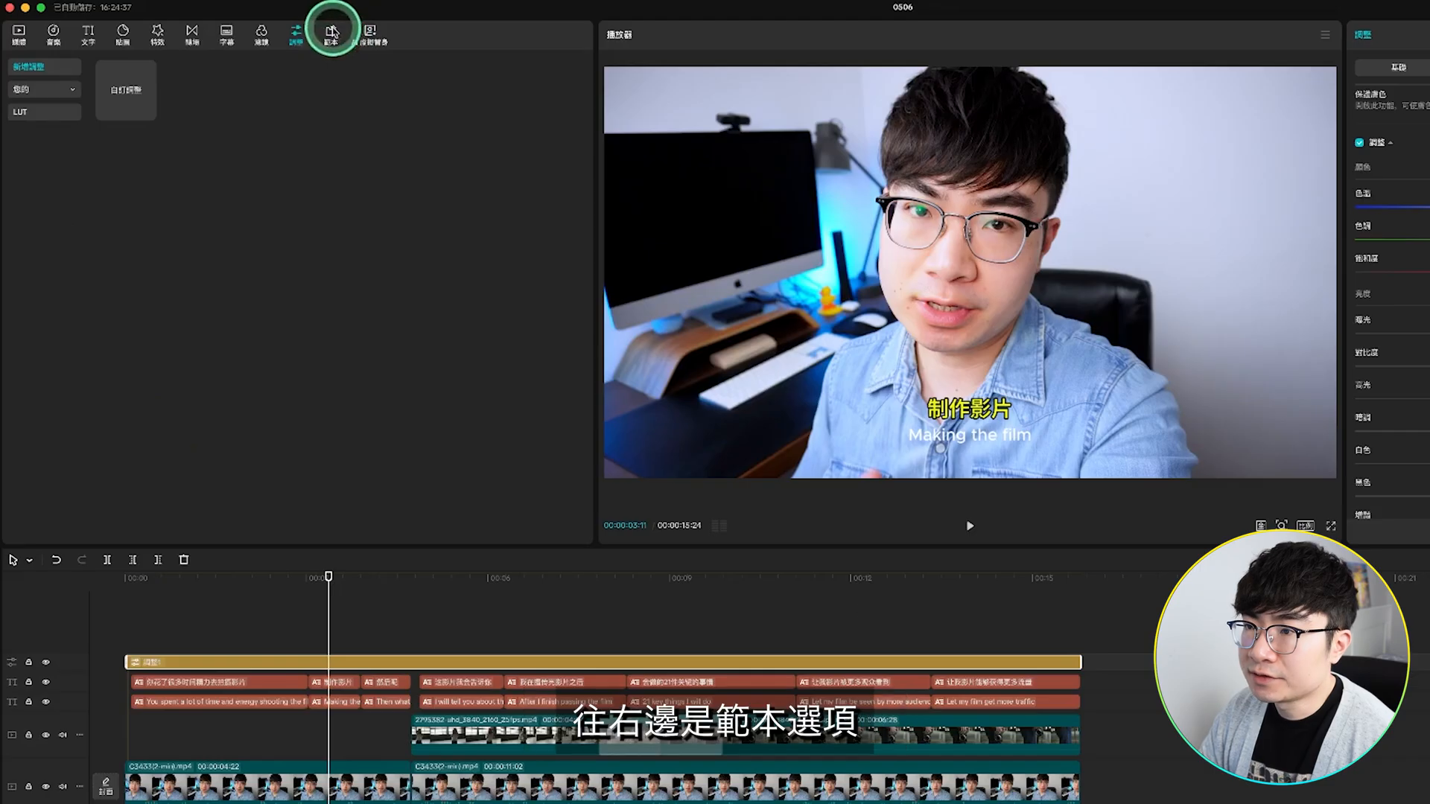
# Step: Browse the For You video templates and preview the Jar Of Love template
pyautogui.click(332, 31)
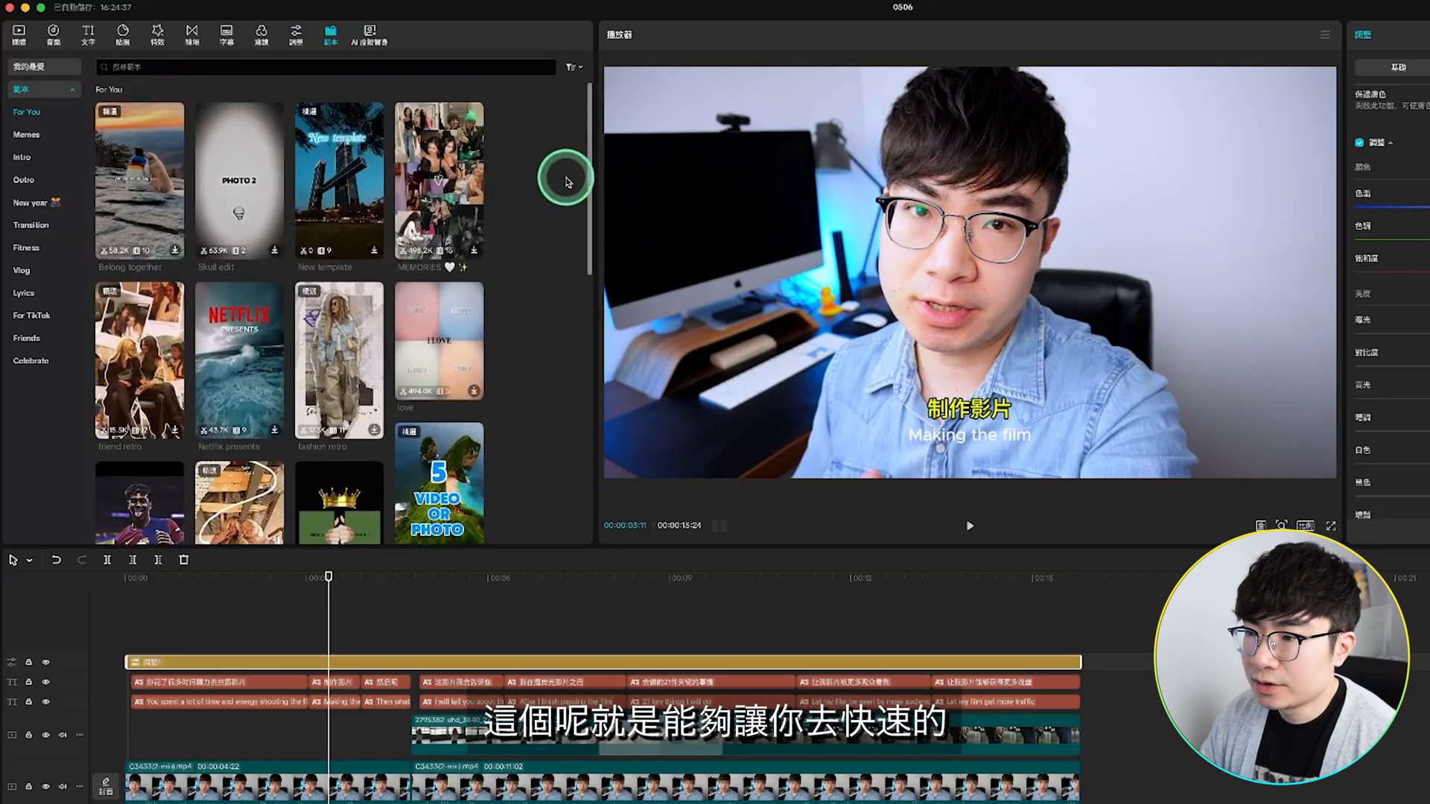
pyautogui.scroll(-5, 566, 182)
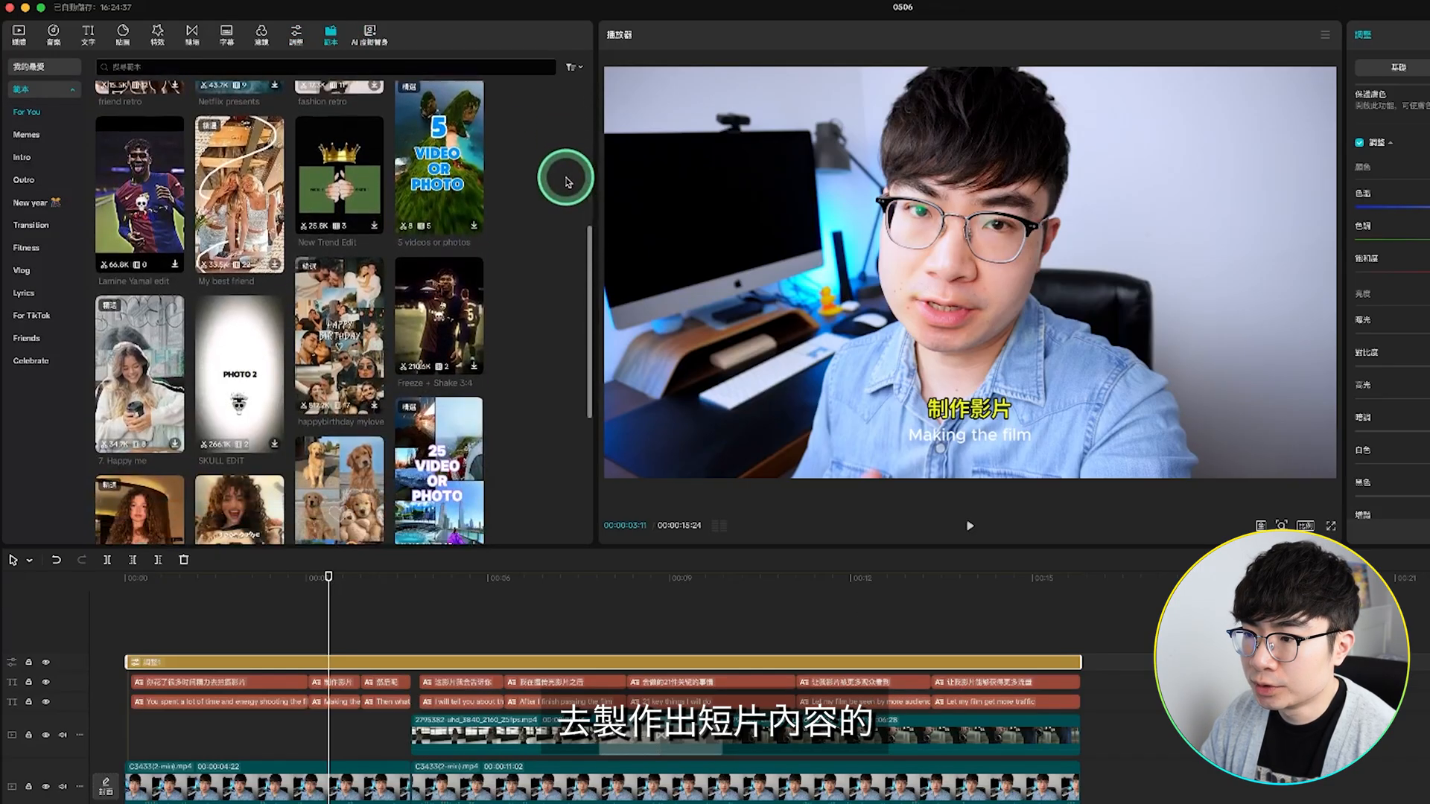
pyautogui.scroll(-5, 566, 182)
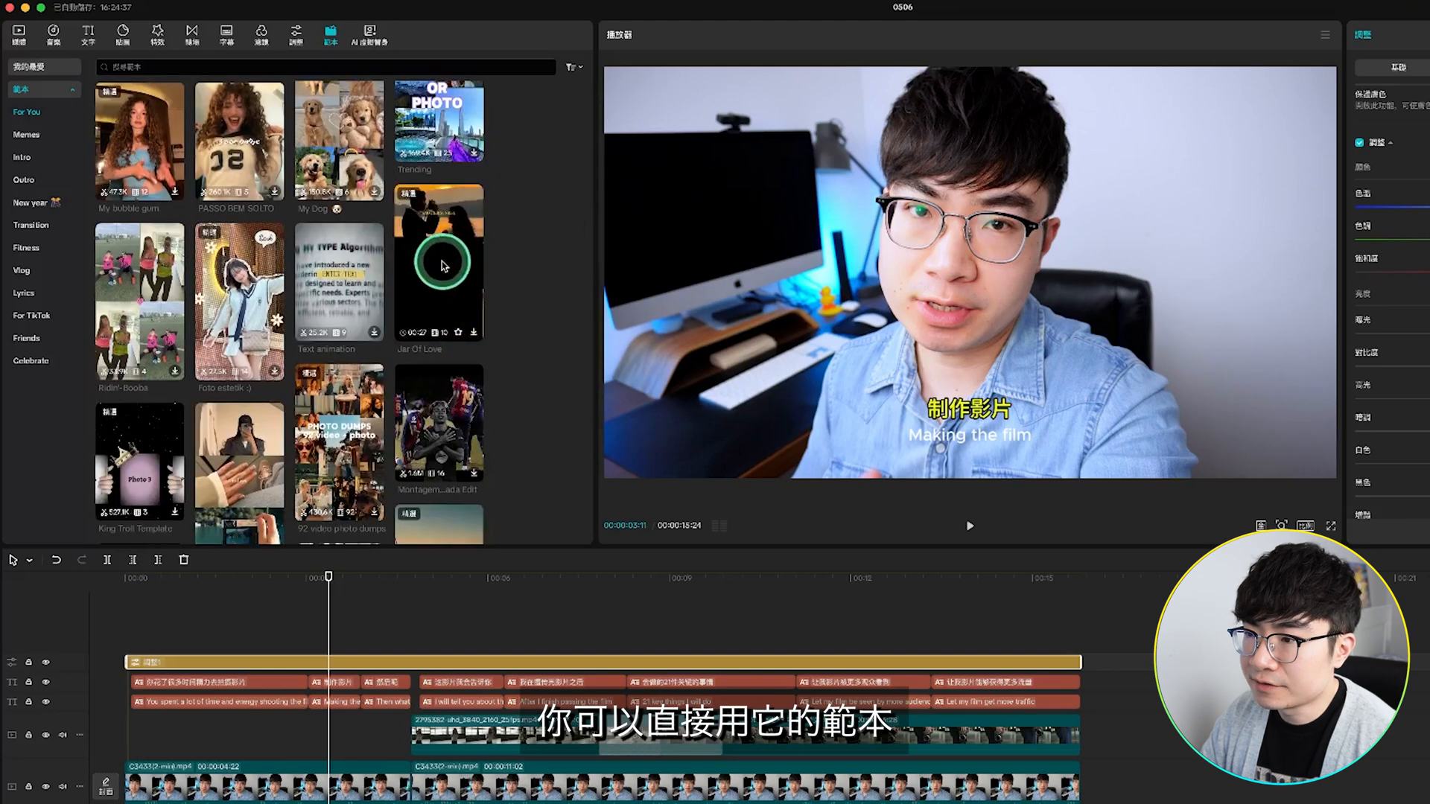
pyautogui.click(442, 275)
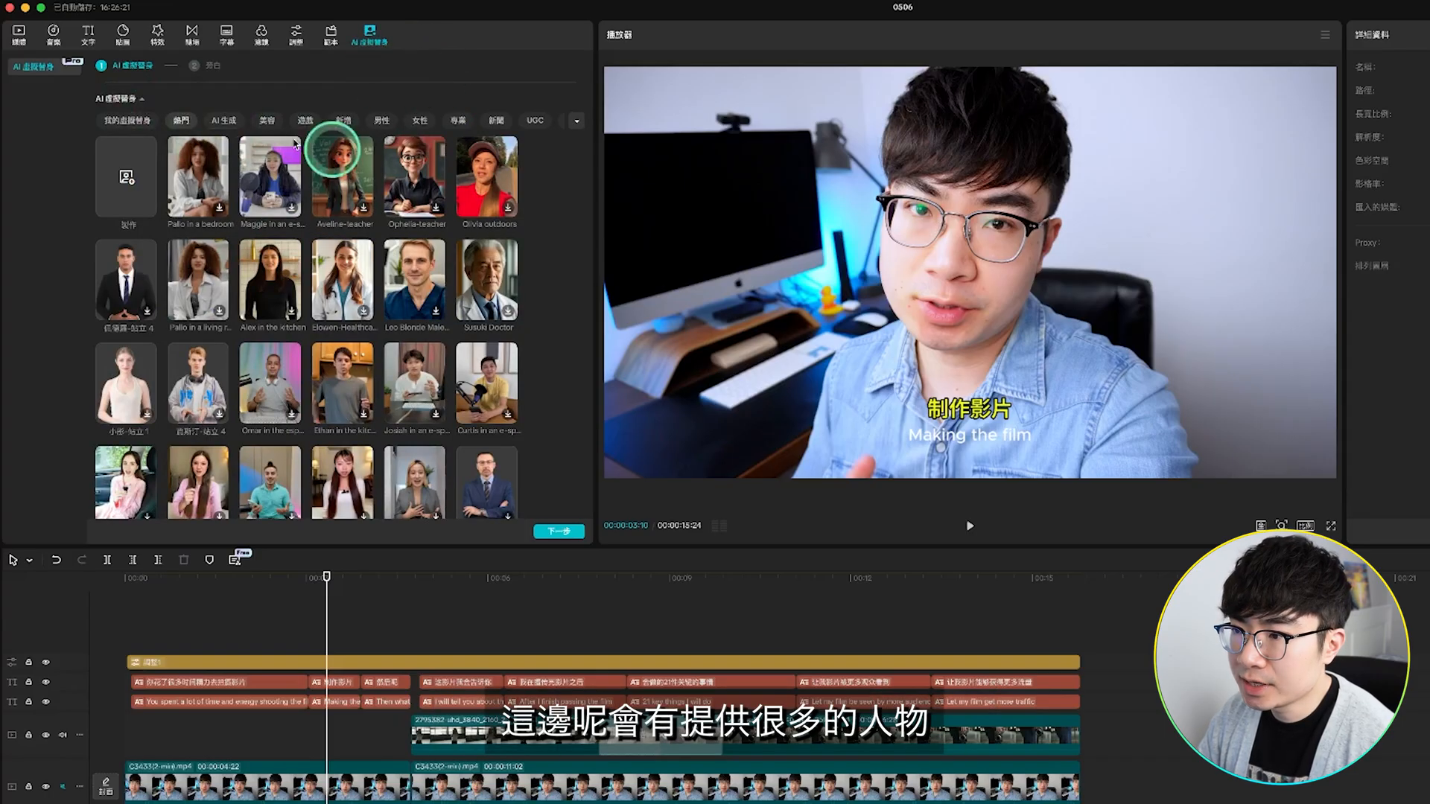
# Step: Look through the popular AI avatars for a virtual presenter
pyautogui.scroll(-5, 467, 234)
pyautogui.scroll(-10, 468, 236)
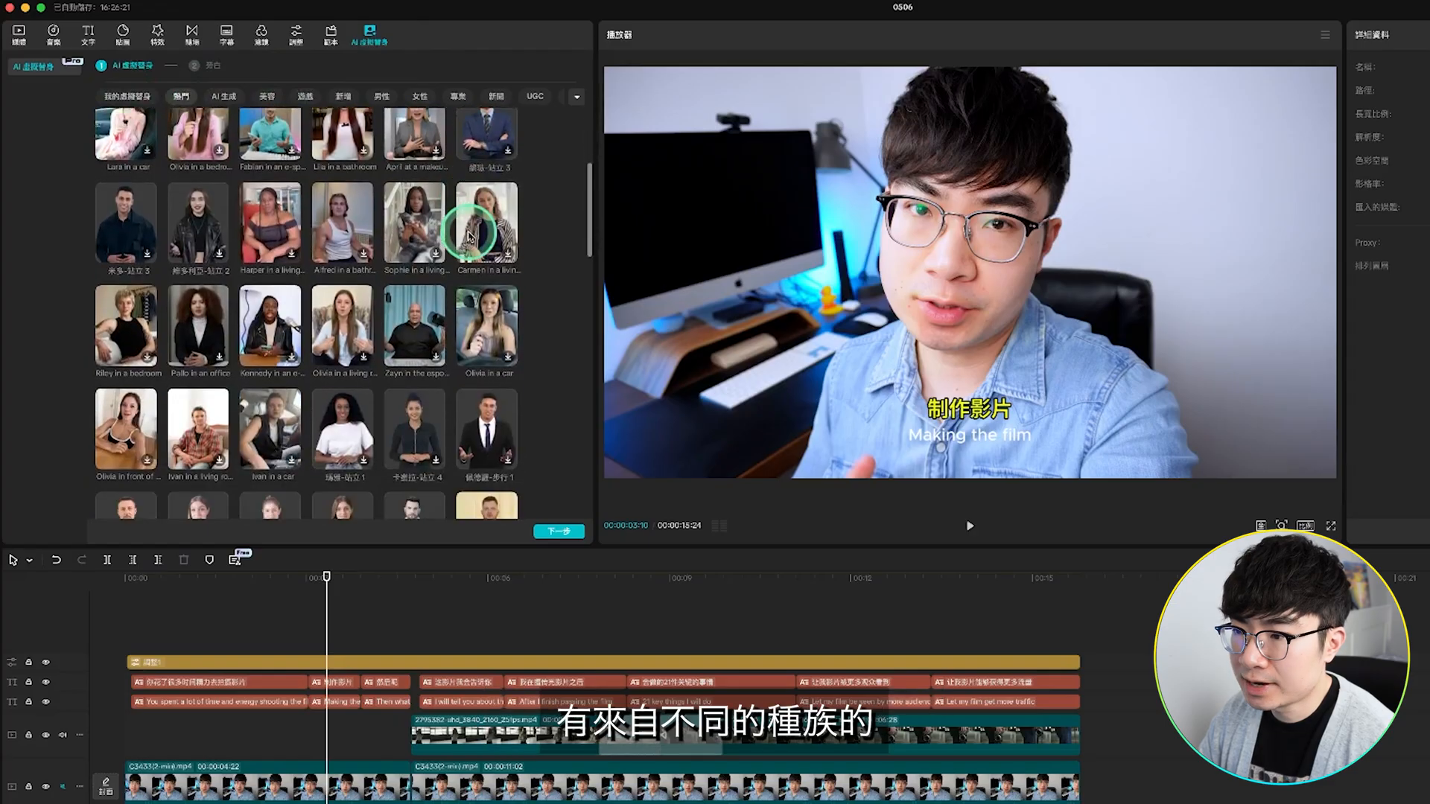
pyautogui.scroll(-2, 468, 235)
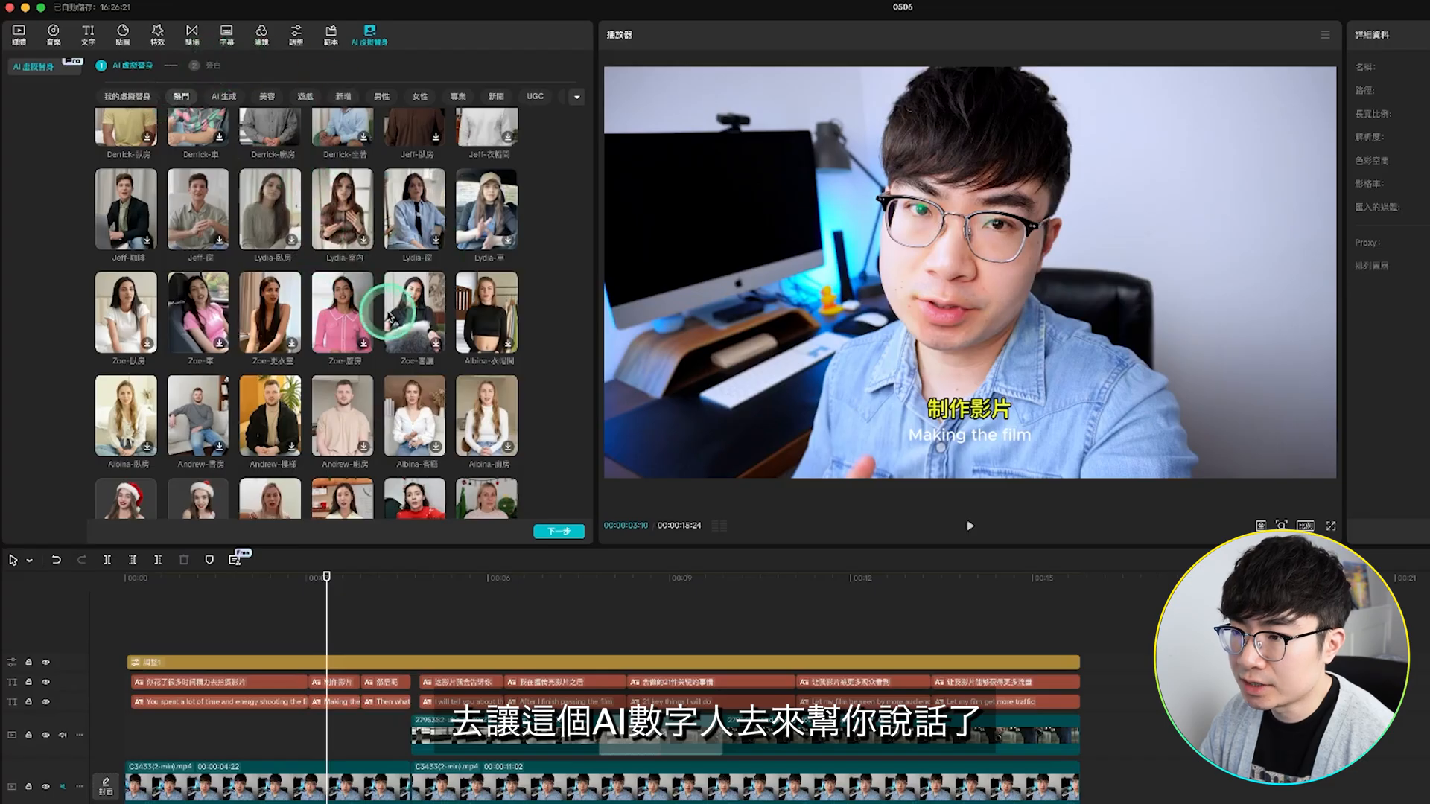
# Step: Switch to Motion Array in Chrome, open its Music catalogue and look through the Genre, Mood and Video Theme filters
pyautogui.click(53, 33)
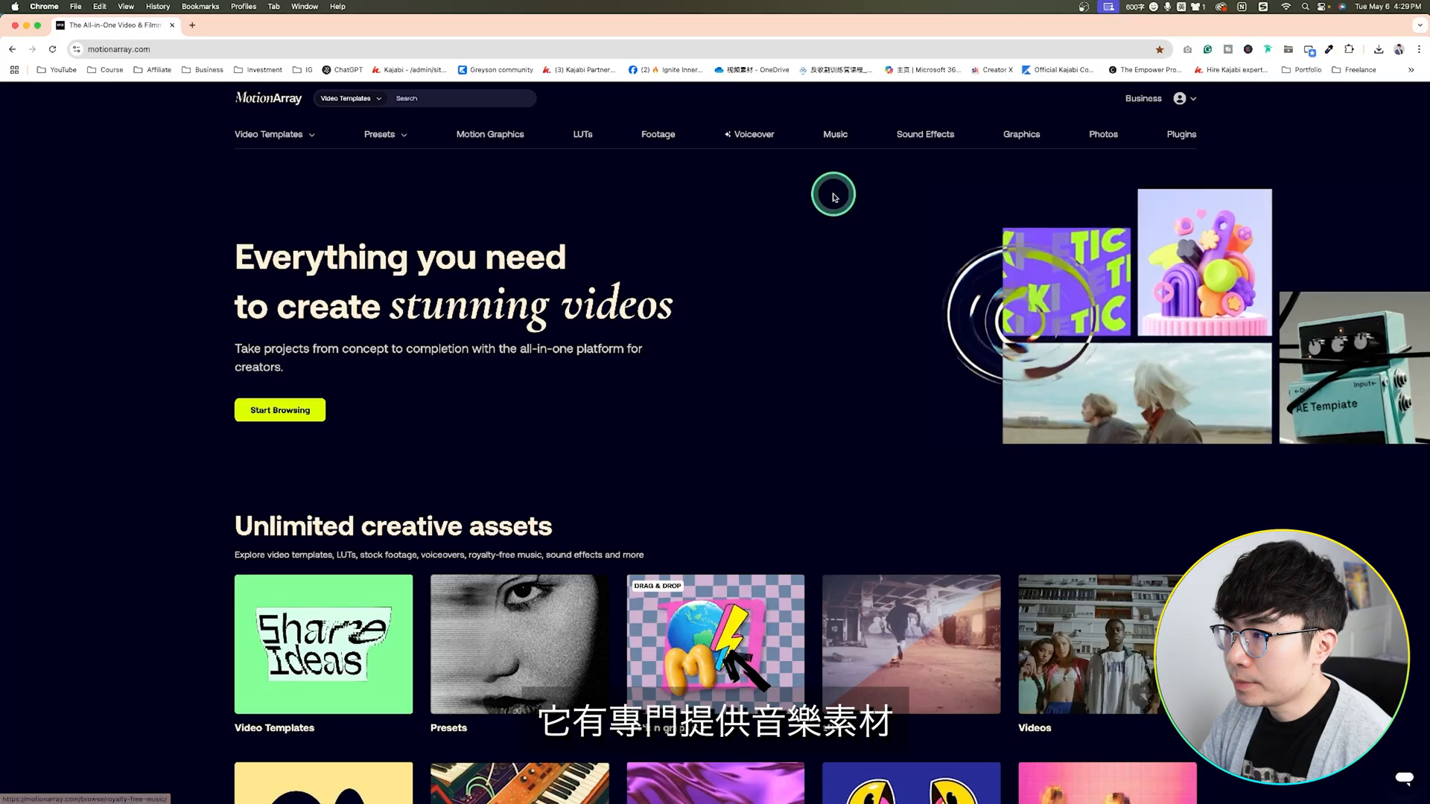
pyautogui.click(837, 137)
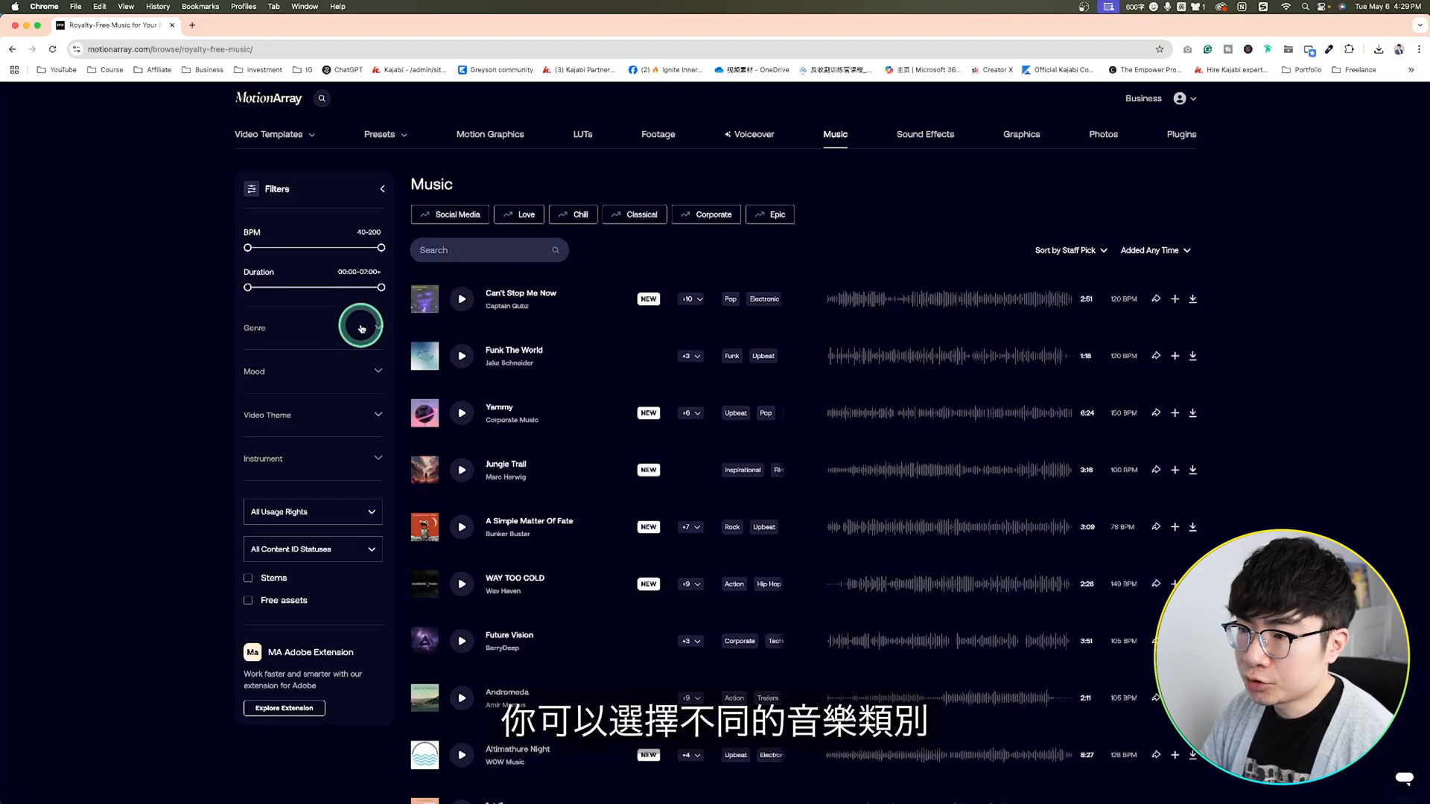
pyautogui.click(367, 328)
pyautogui.click(367, 330)
pyautogui.click(351, 381)
pyautogui.click(367, 372)
pyautogui.click(356, 417)
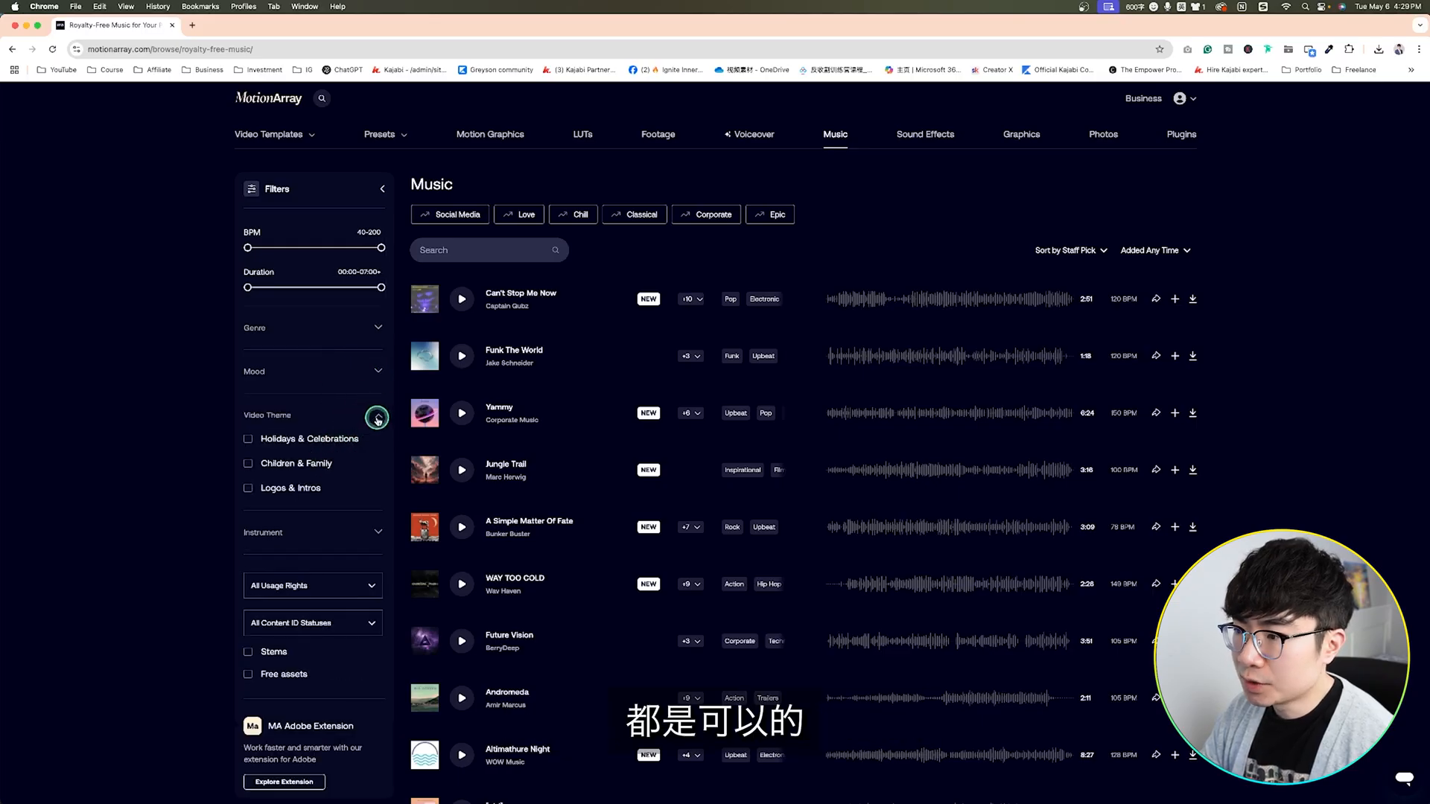
pyautogui.click(378, 415)
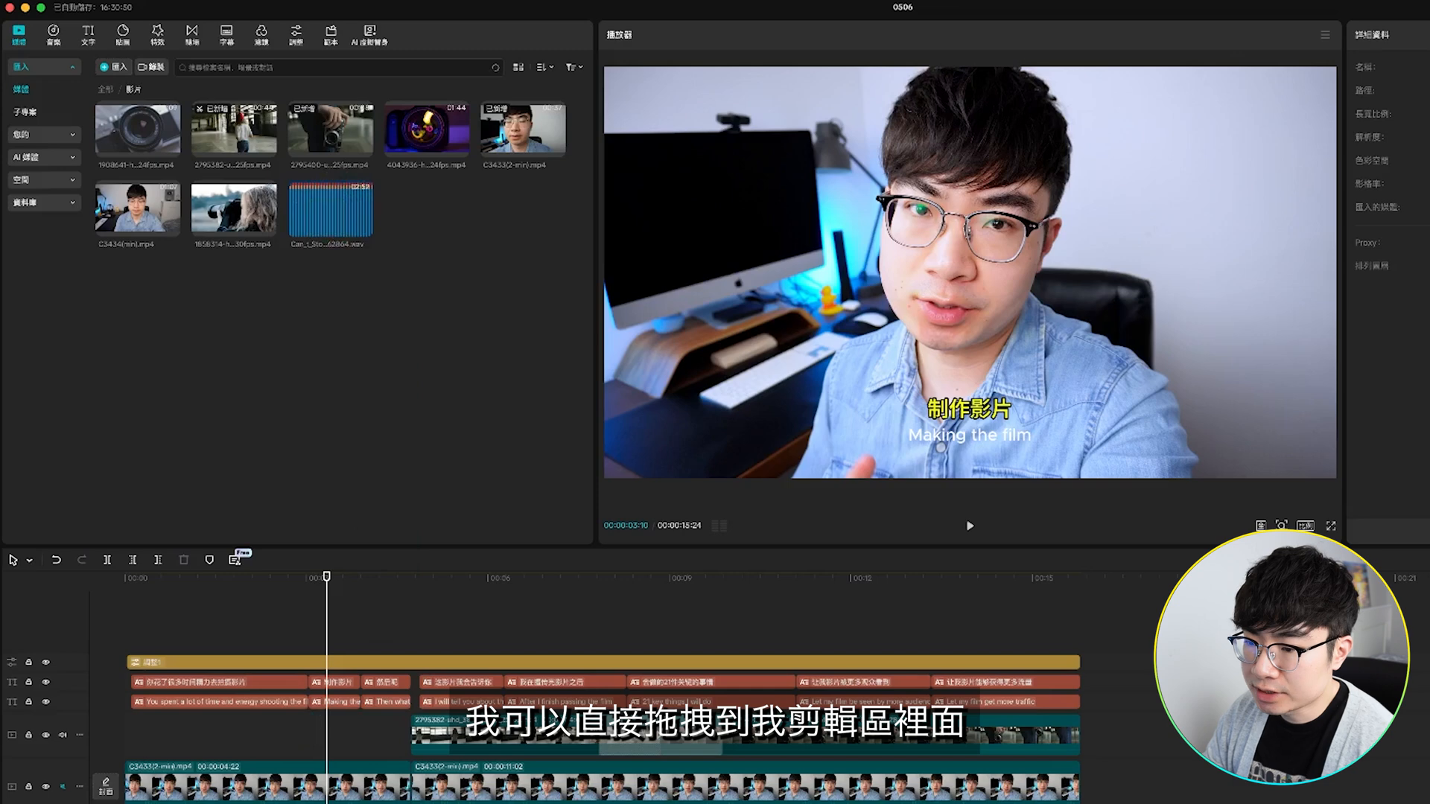
# Step: Place the Can't Stop Me Now music file under the video from the timeline's start and cut off everything past the video's end
pyautogui.moveTo(331, 210); pyautogui.dragTo(112, 642)
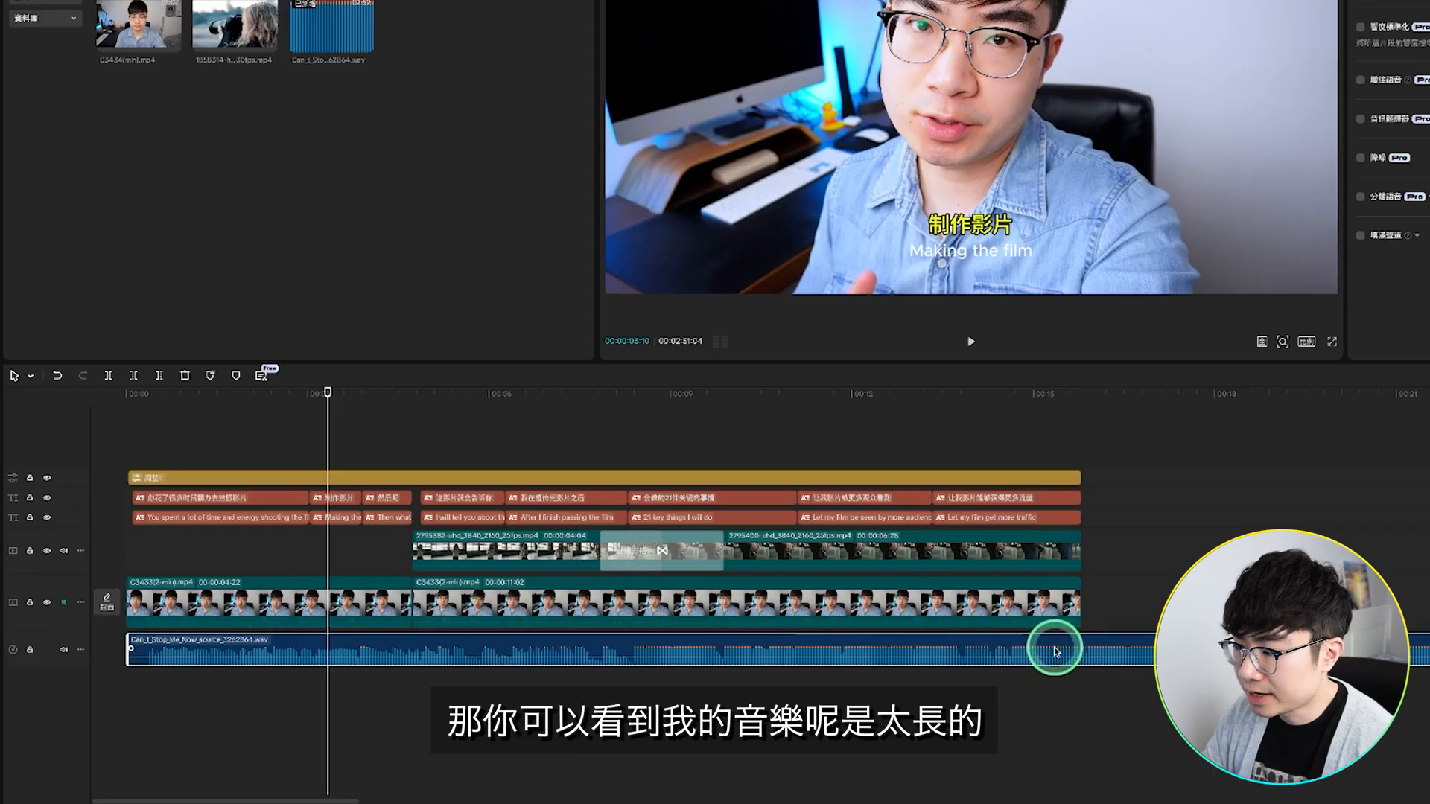
pyautogui.click(1080, 649)
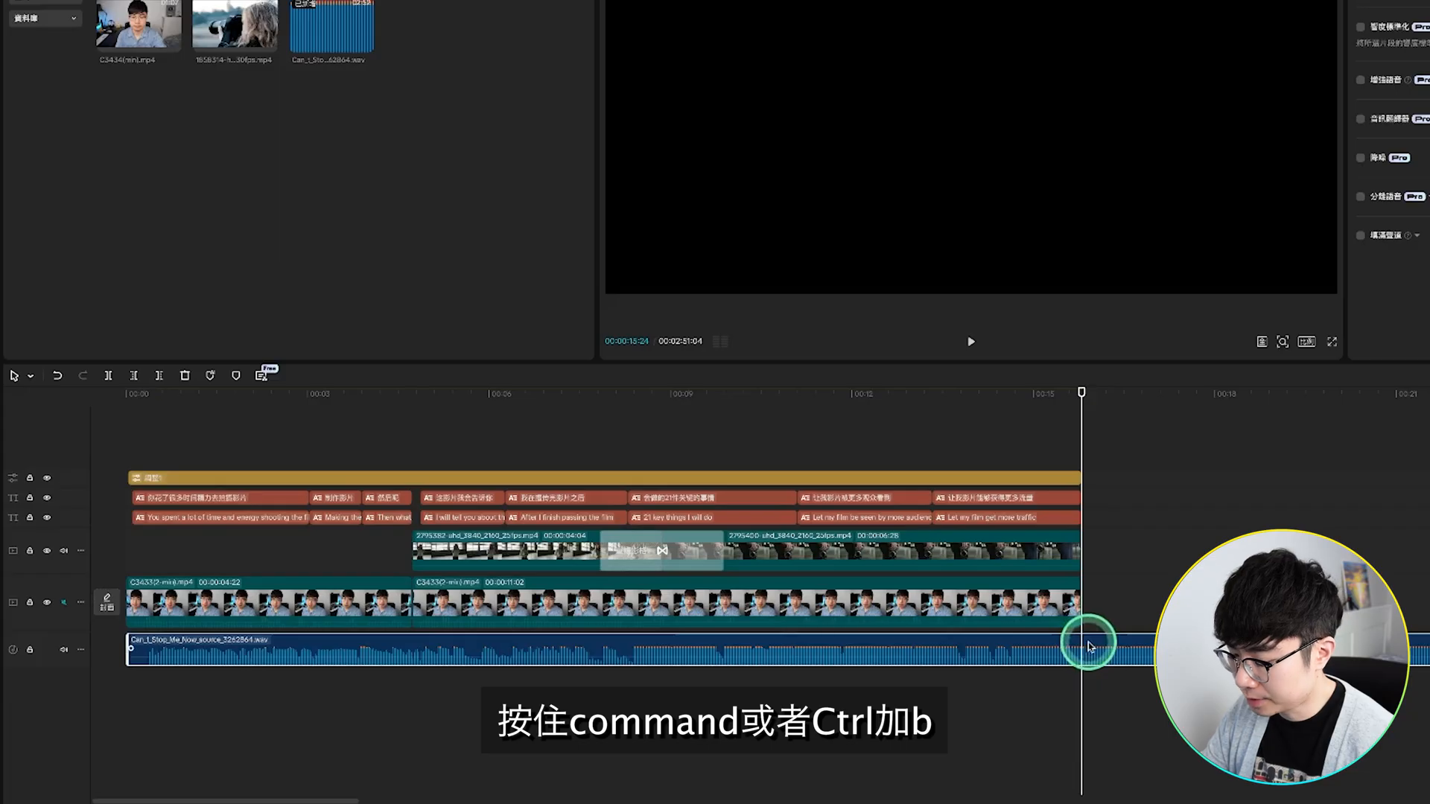
pyautogui.hotkey('ctrl', 'b')
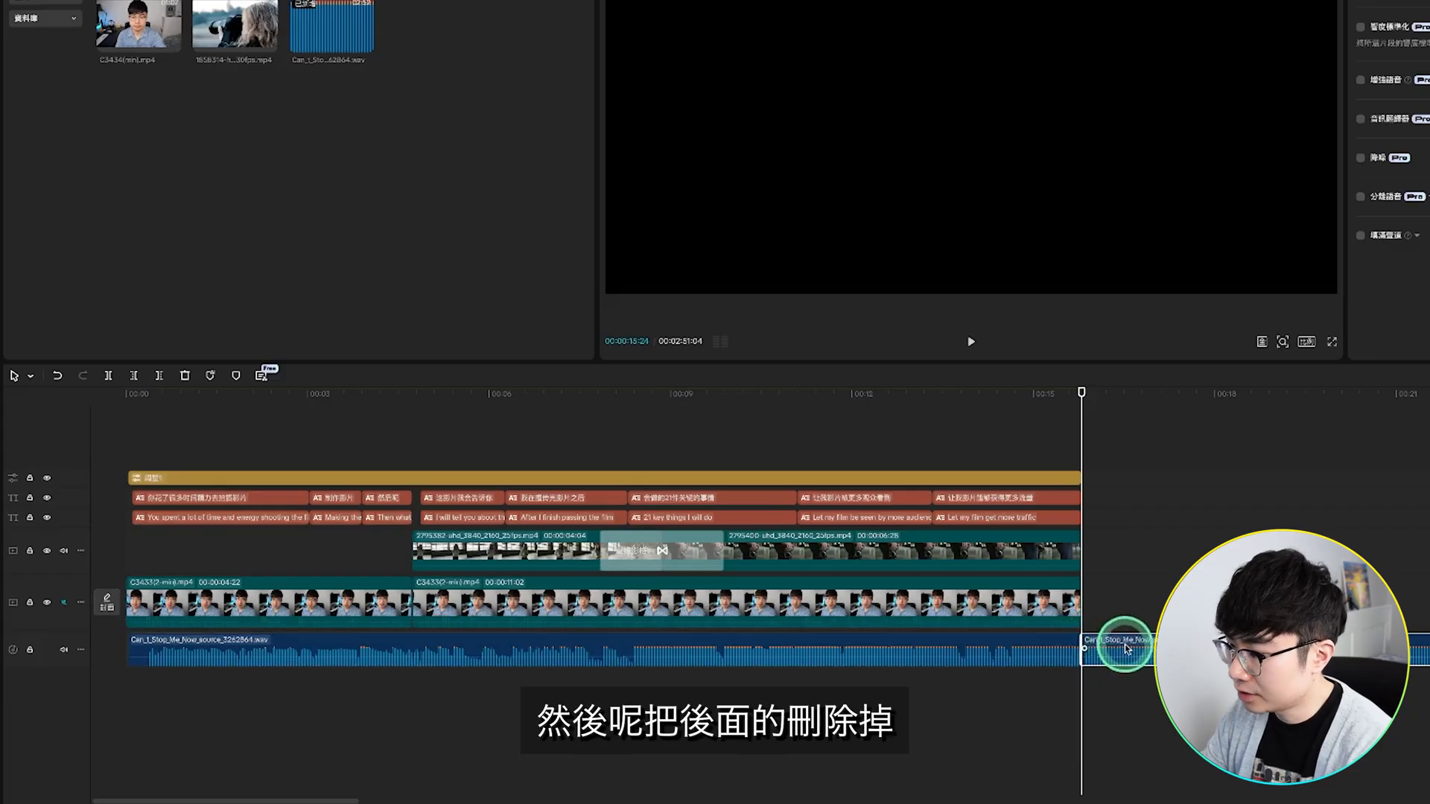
pyautogui.press('Delete')
# Step: Set the music's volume to -9.8 dB with a 2.0 s fade-in and fade-out, and look at its voice effect and speed options
pyautogui.click(983, 648)
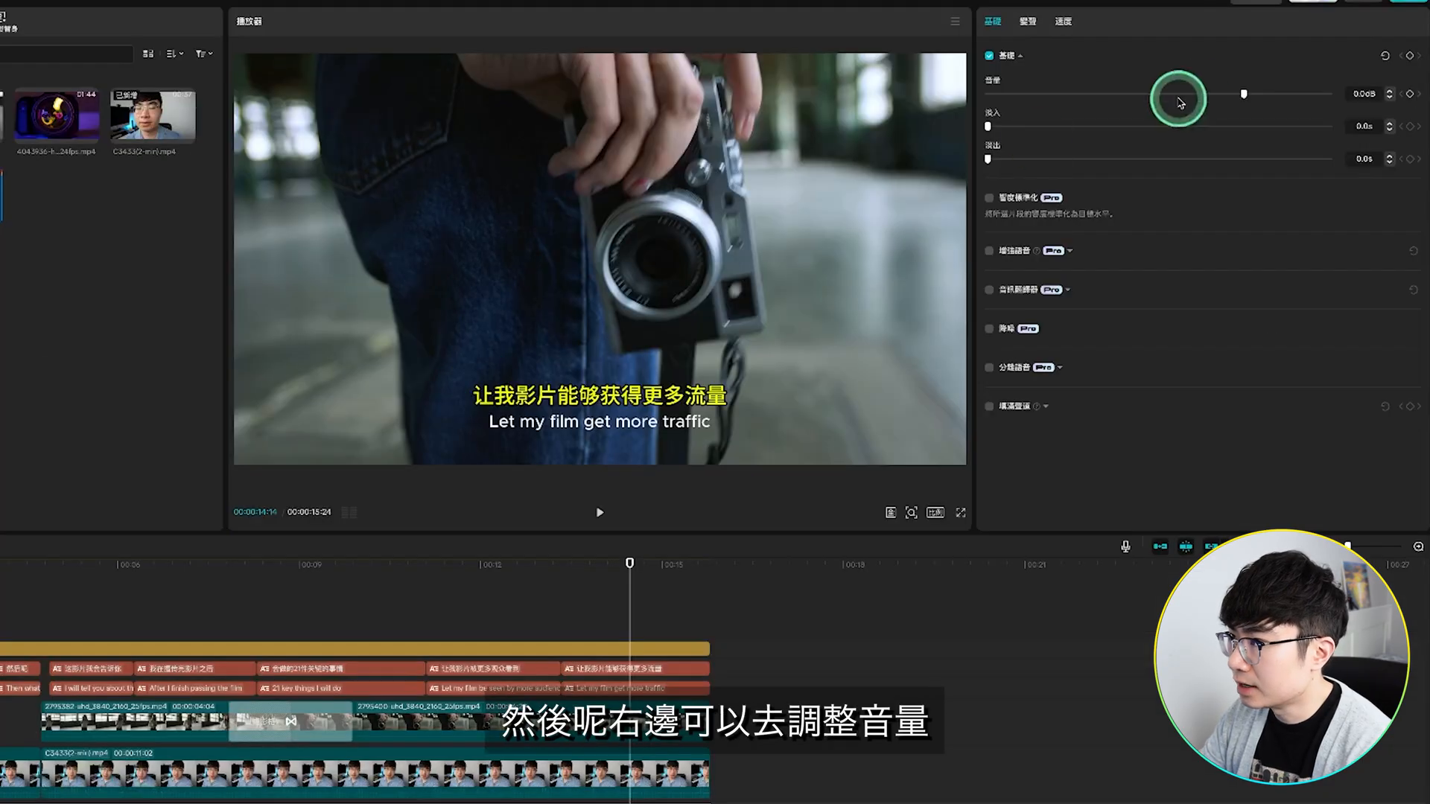
pyautogui.moveTo(1241, 94)
pyautogui.mouseDown()
pyautogui.moveTo(1210, 95)
pyautogui.moveTo(1256, 98)
pyautogui.moveTo(1202, 95)
pyautogui.mouseUp()
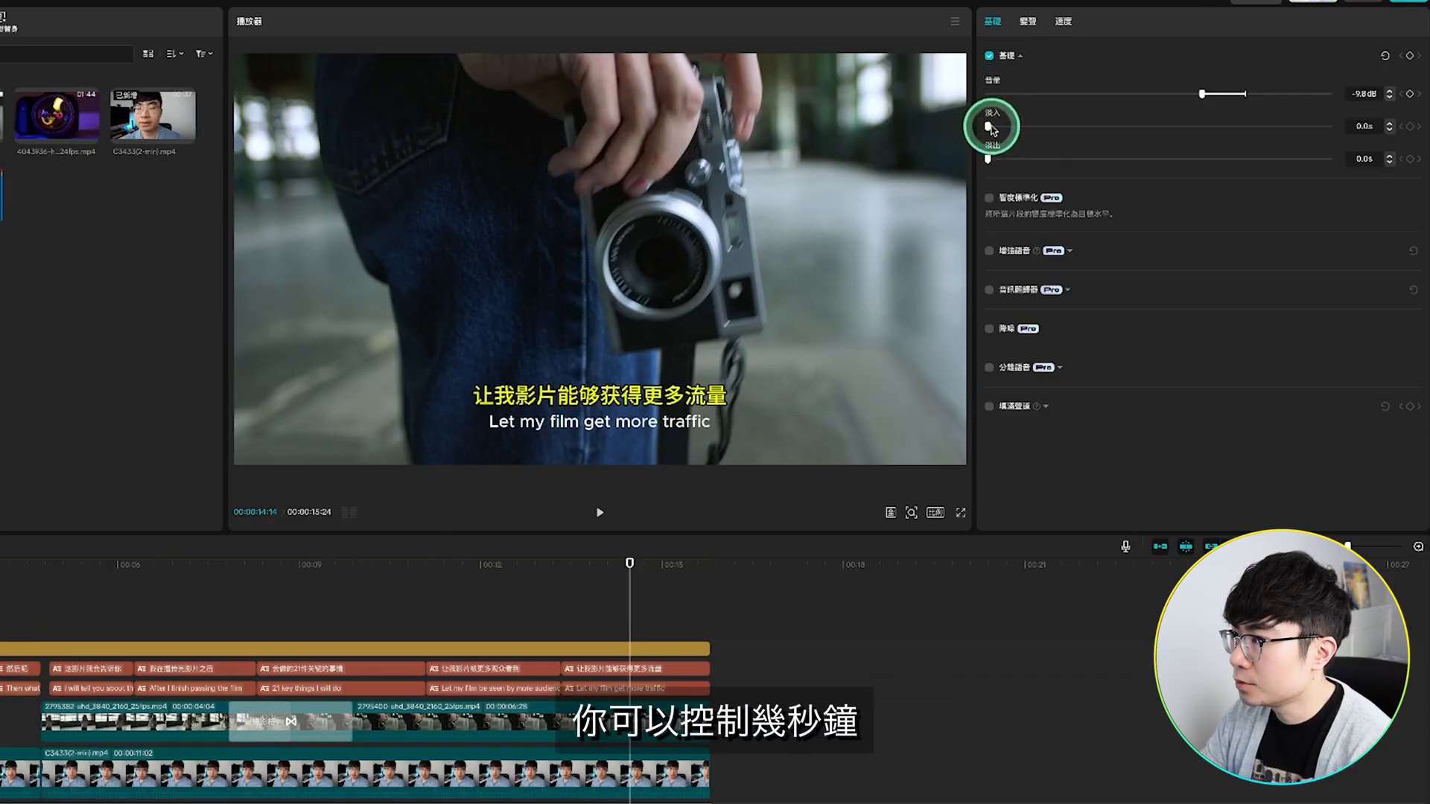
pyautogui.moveTo(994, 126); pyautogui.dragTo(1069, 151)
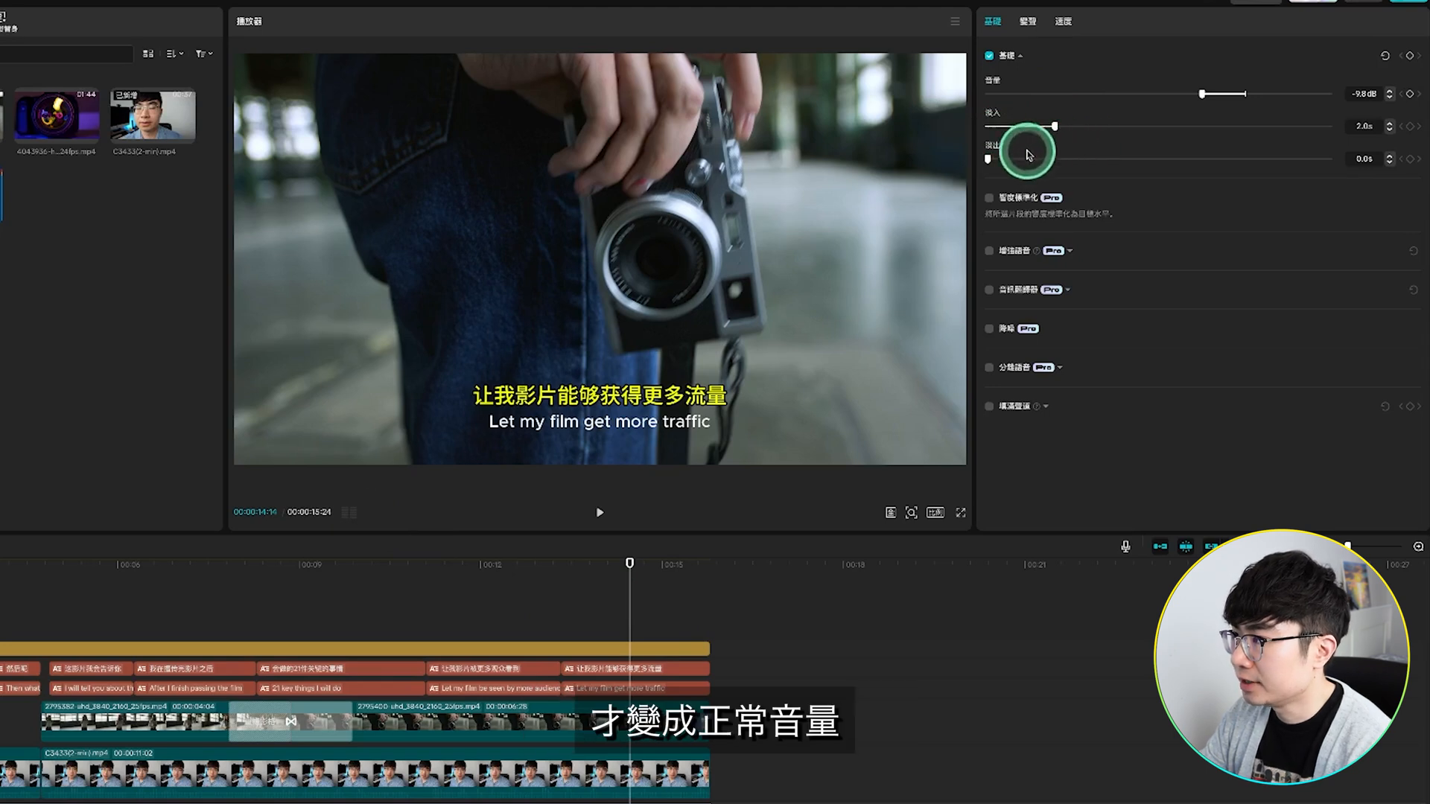
pyautogui.moveTo(1053, 156); pyautogui.dragTo(1056, 159)
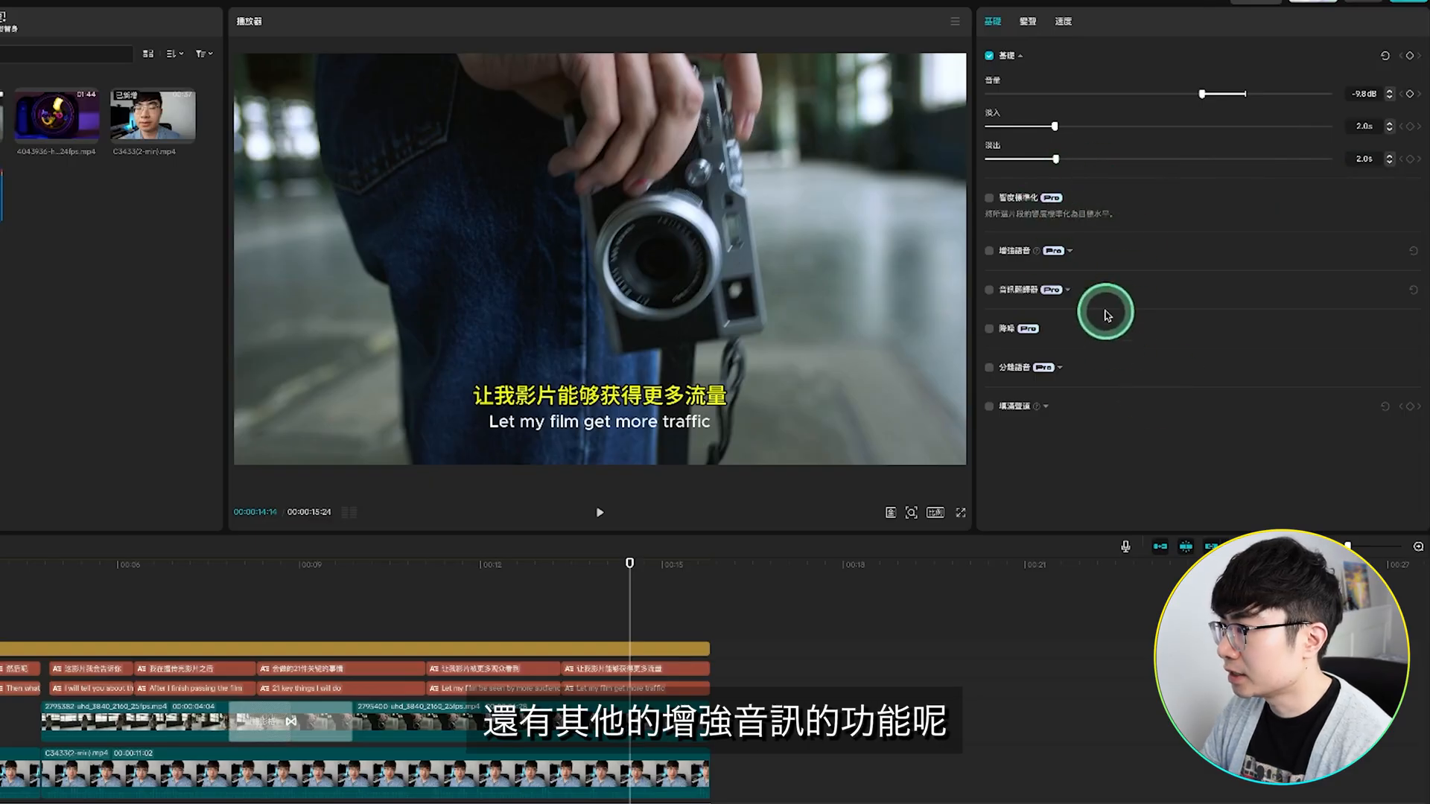
pyautogui.click(1028, 21)
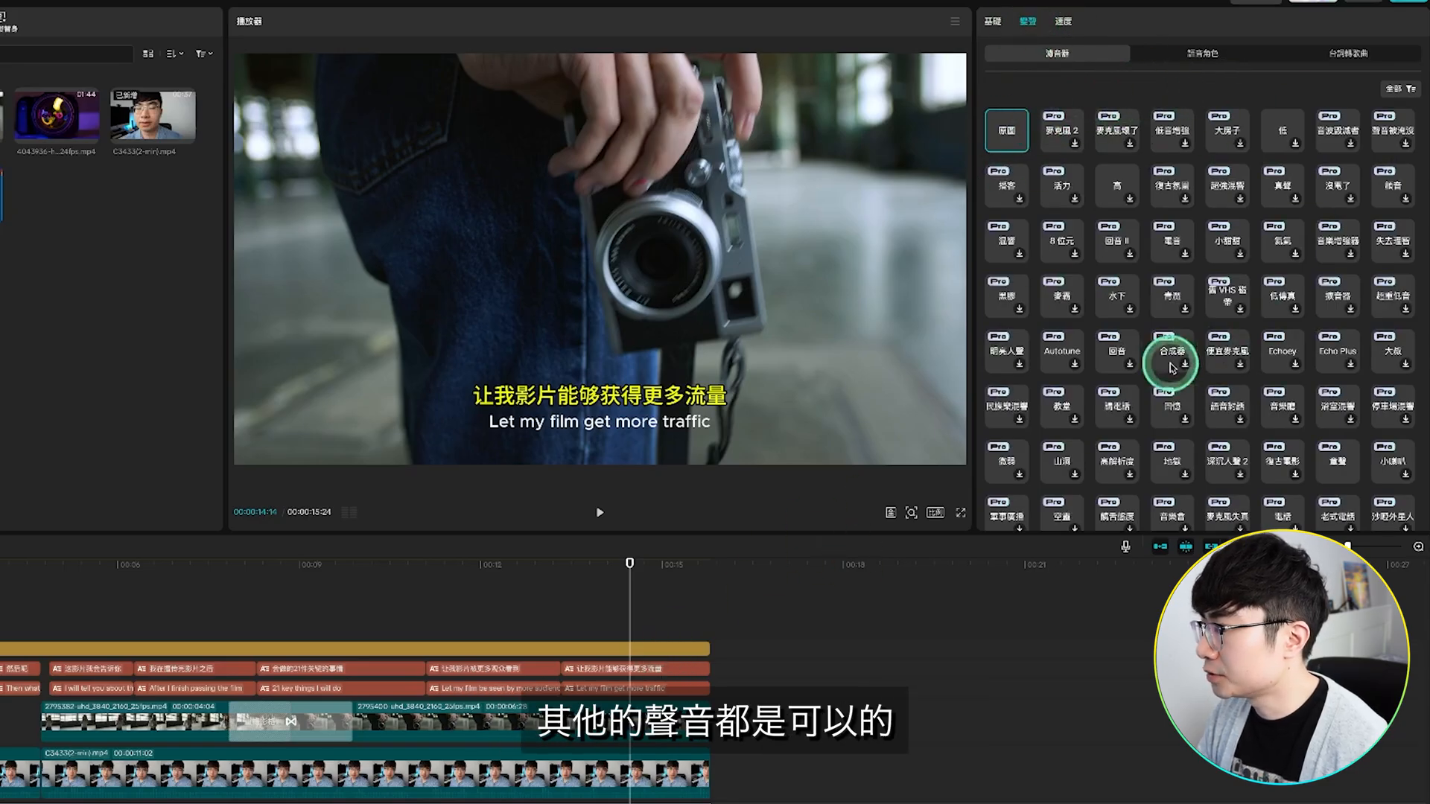
pyautogui.click(1065, 21)
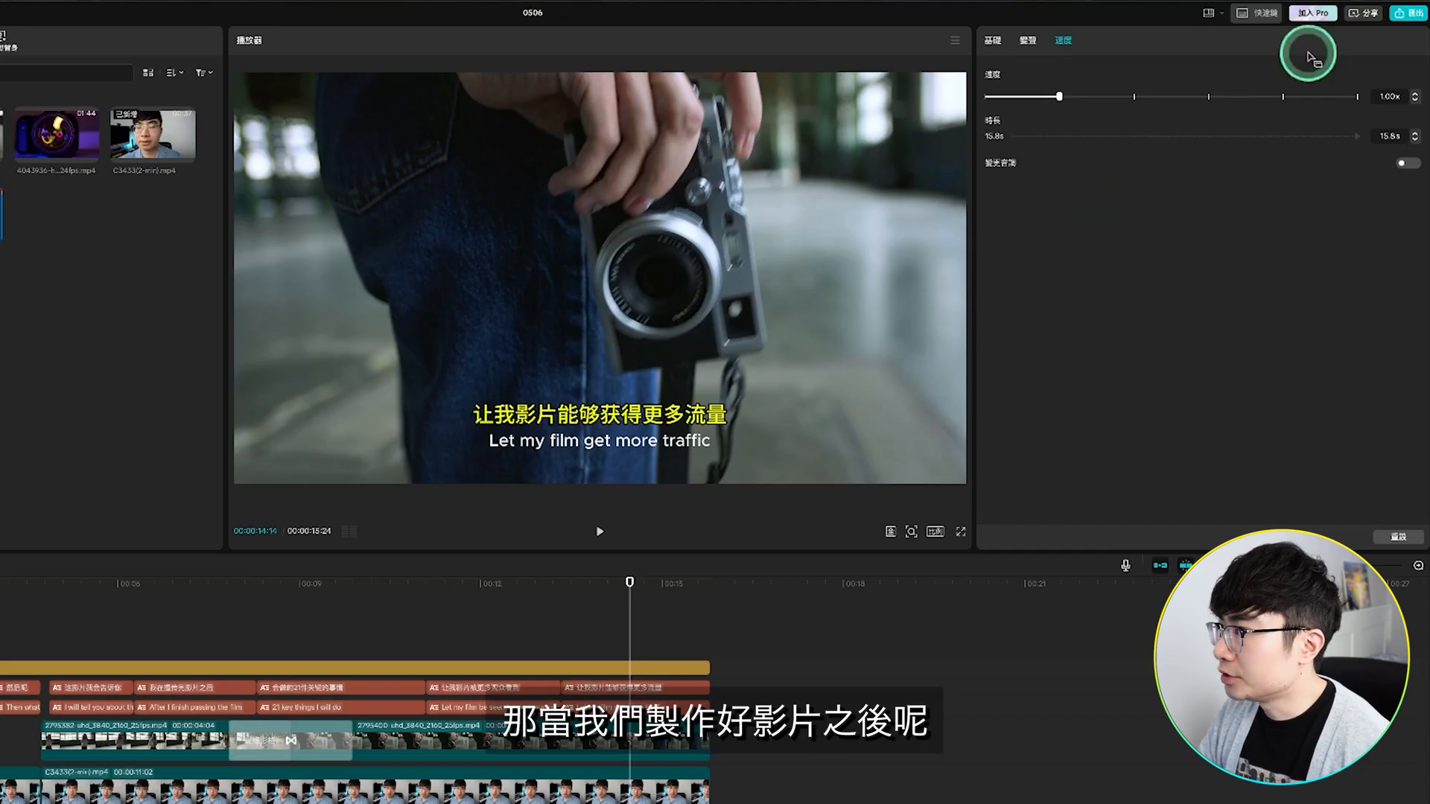
# Step: Open the export settings, remove the CapCut watermark and review the video, audio, GIF and subtitle export options
pyautogui.click(1409, 14)
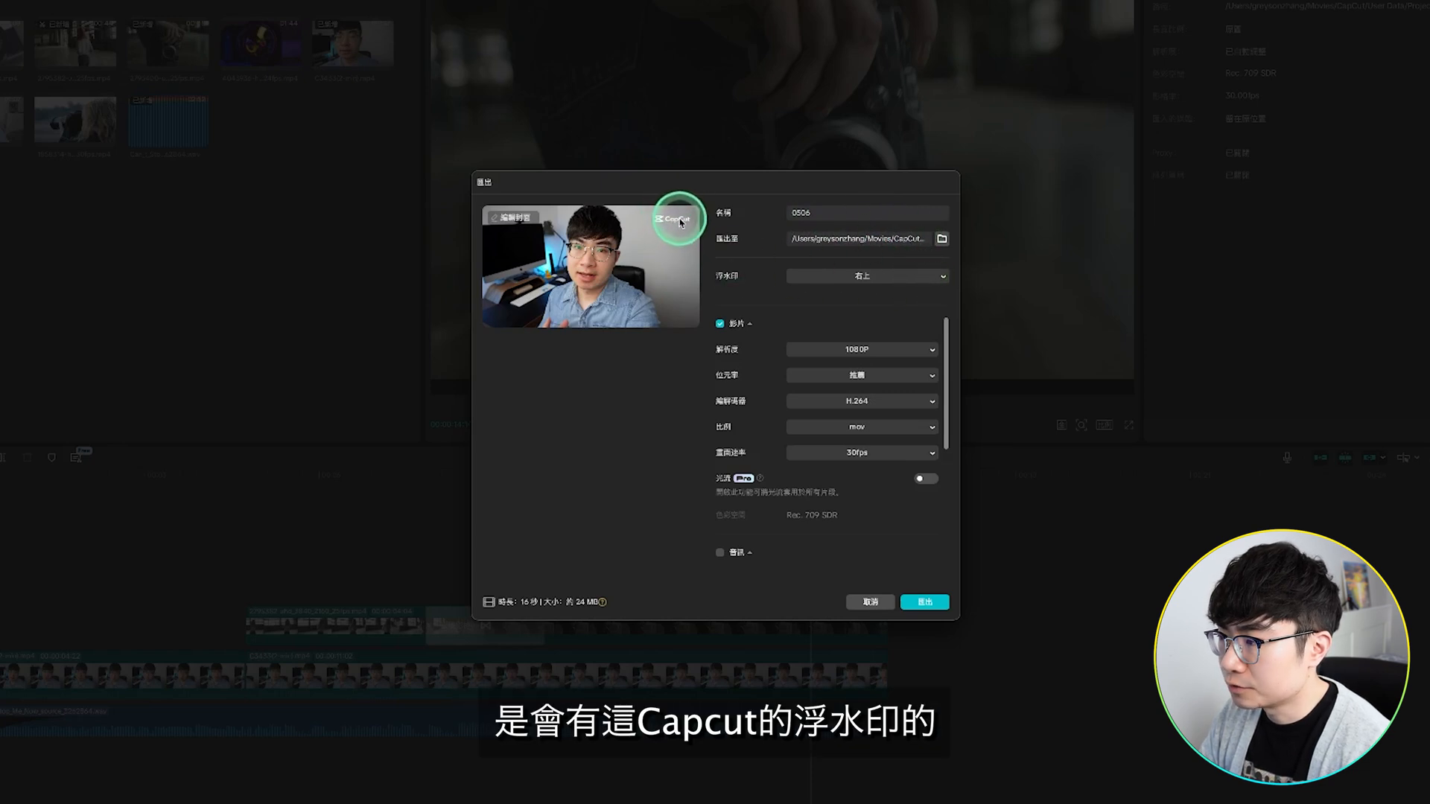
pyautogui.click(906, 275)
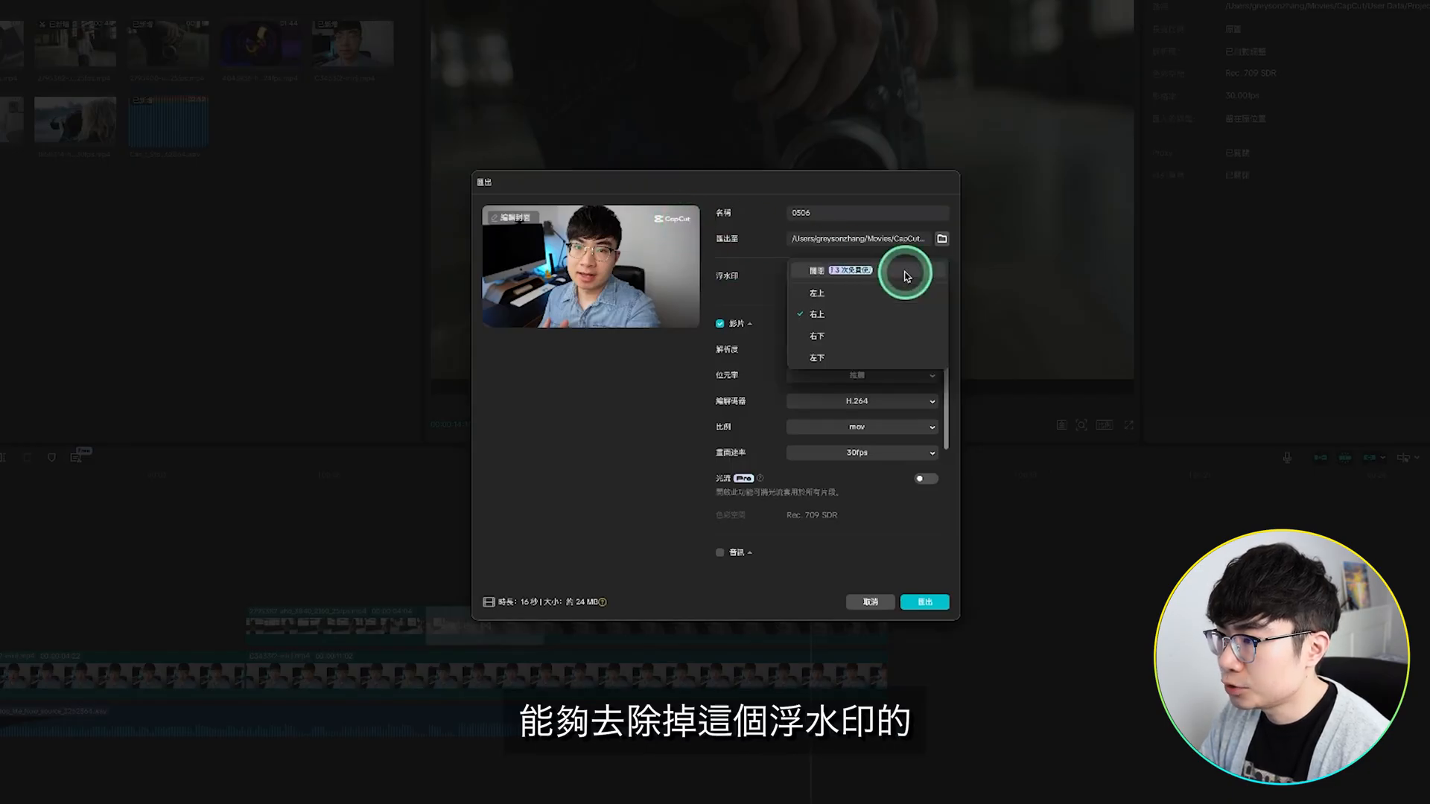
pyautogui.click(795, 269)
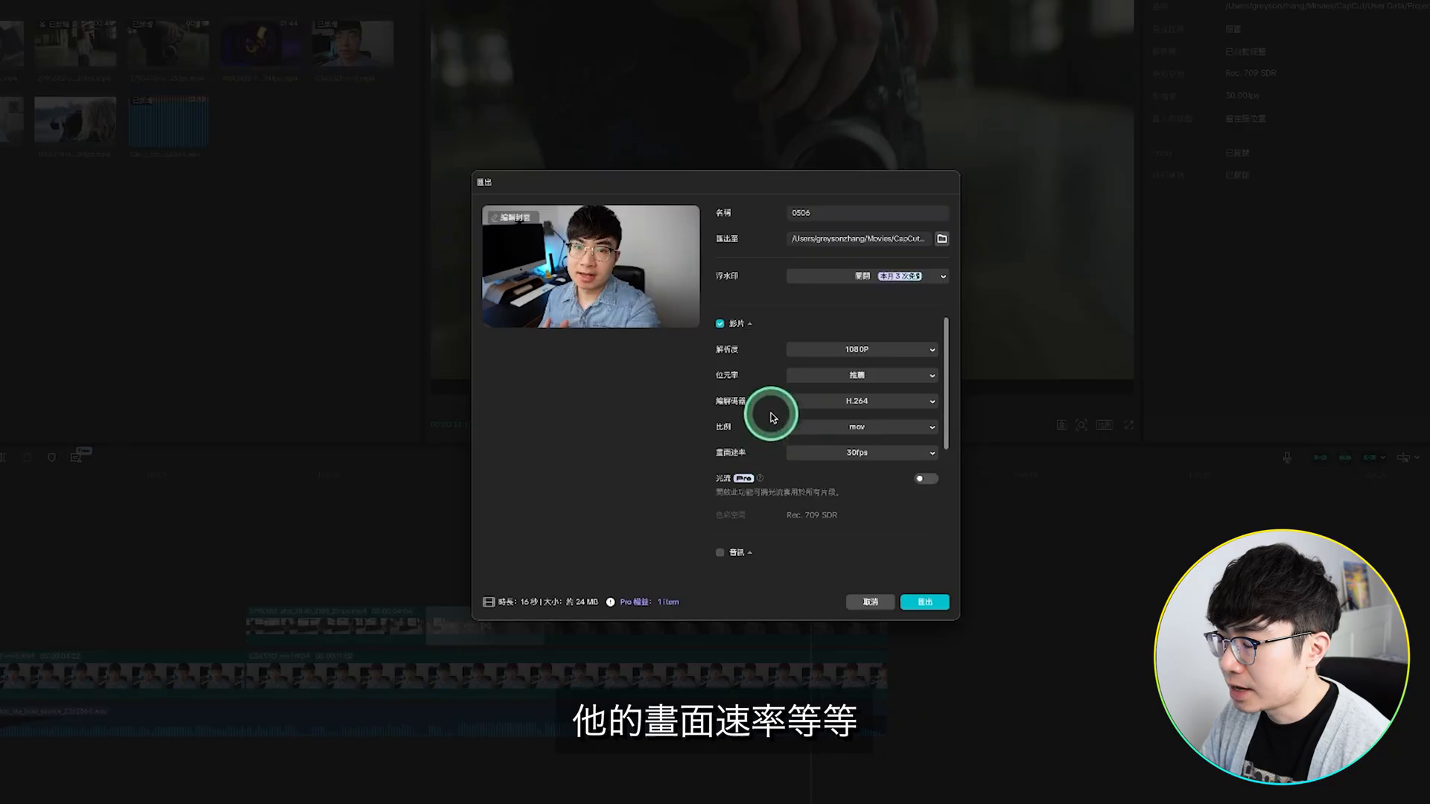
pyautogui.scroll(-5, 765, 428)
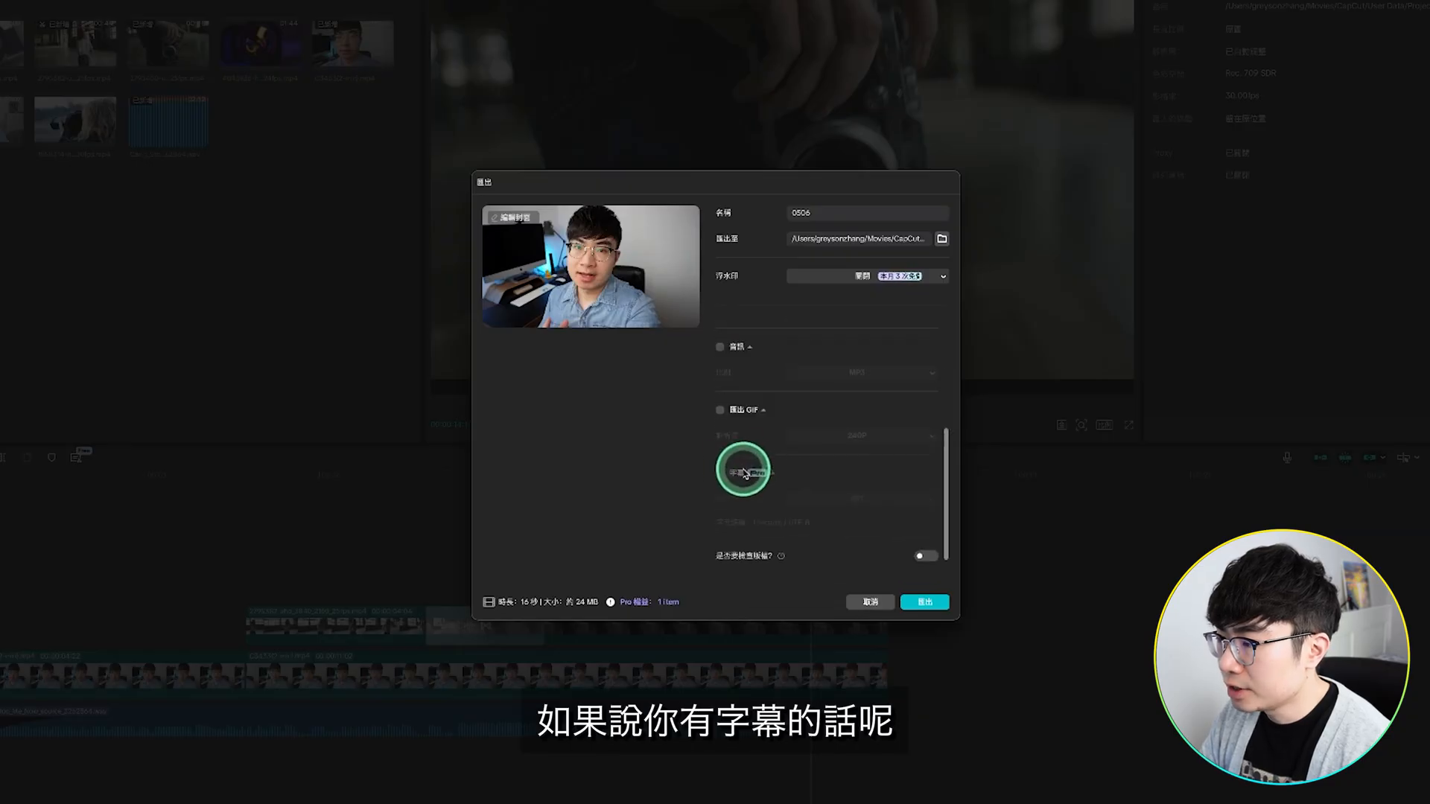